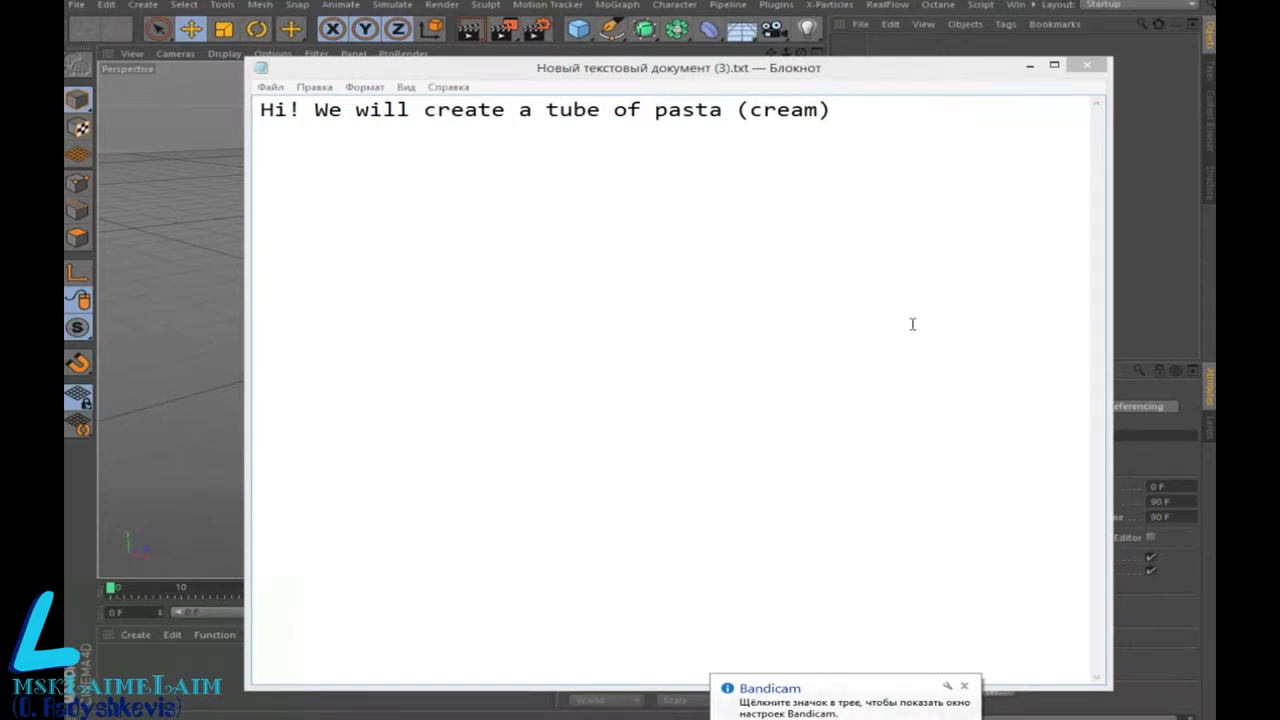
Step: Dismiss the Bandicam notification and minimize the Notepad note so Cinema 4D shows
{"action": "left_click", "coordinate": [965, 687]}
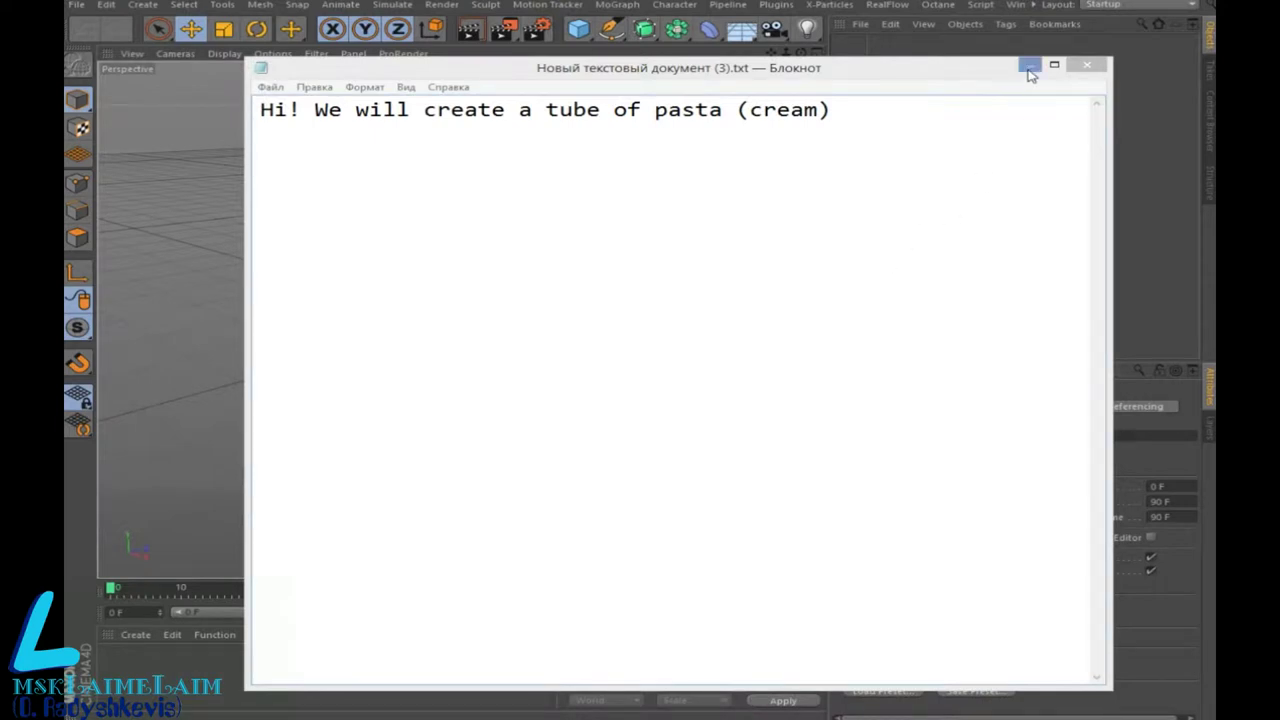
{"action": "left_click", "coordinate": [1030, 65]}
Step: Add a Circle spline with an 80 cm radius and view it edge-on
{"action": "left_click", "coordinate": [611, 30]}
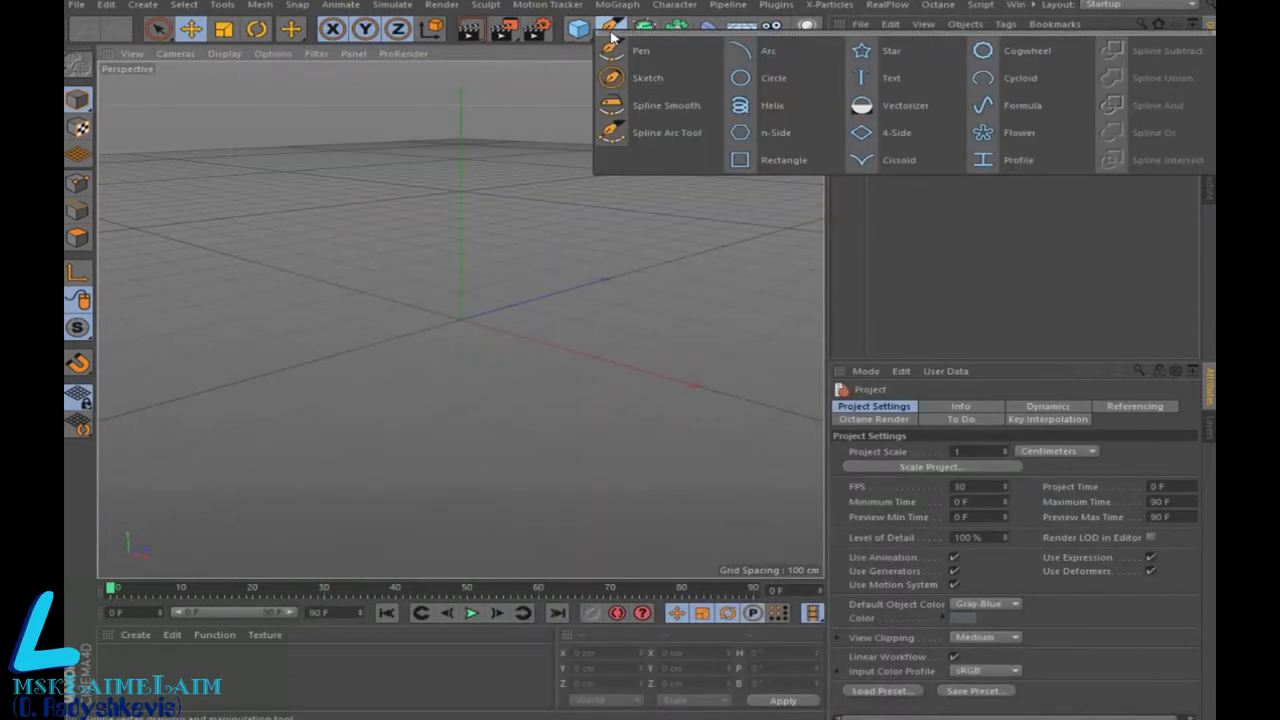
{"action": "left_click", "coordinate": [768, 78]}
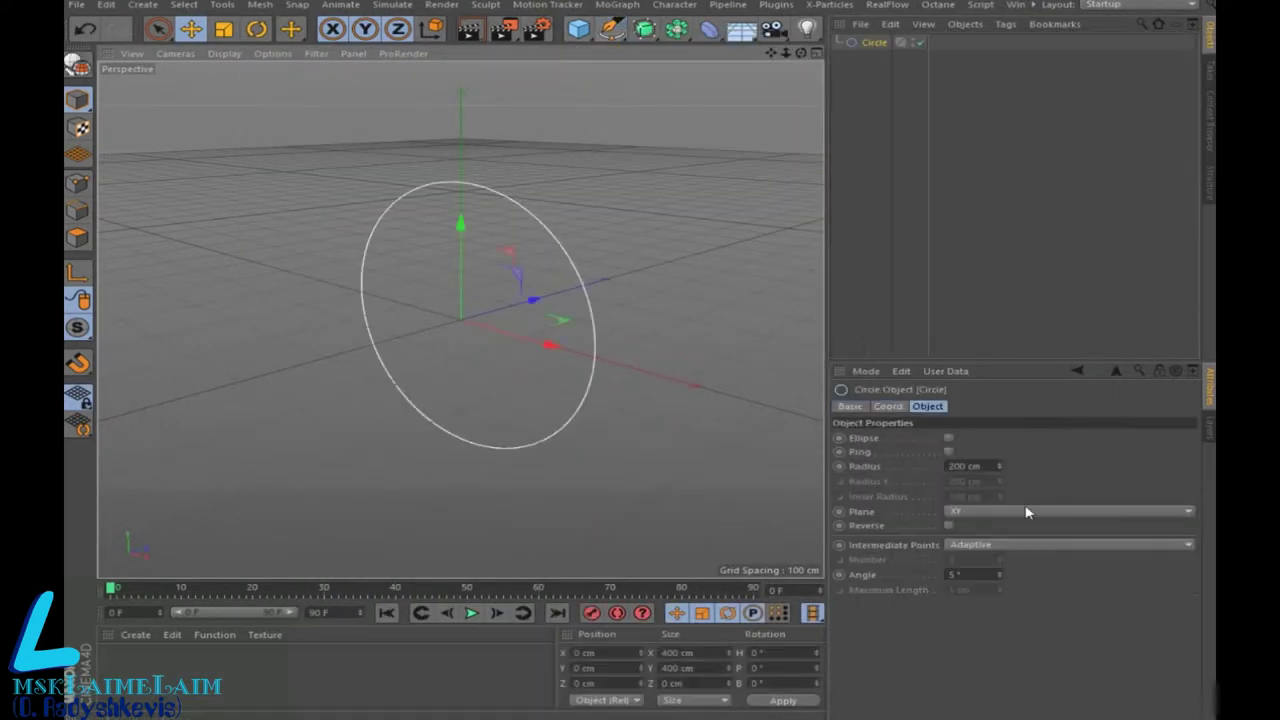
{"action": "double_click", "coordinate": [966, 466]}
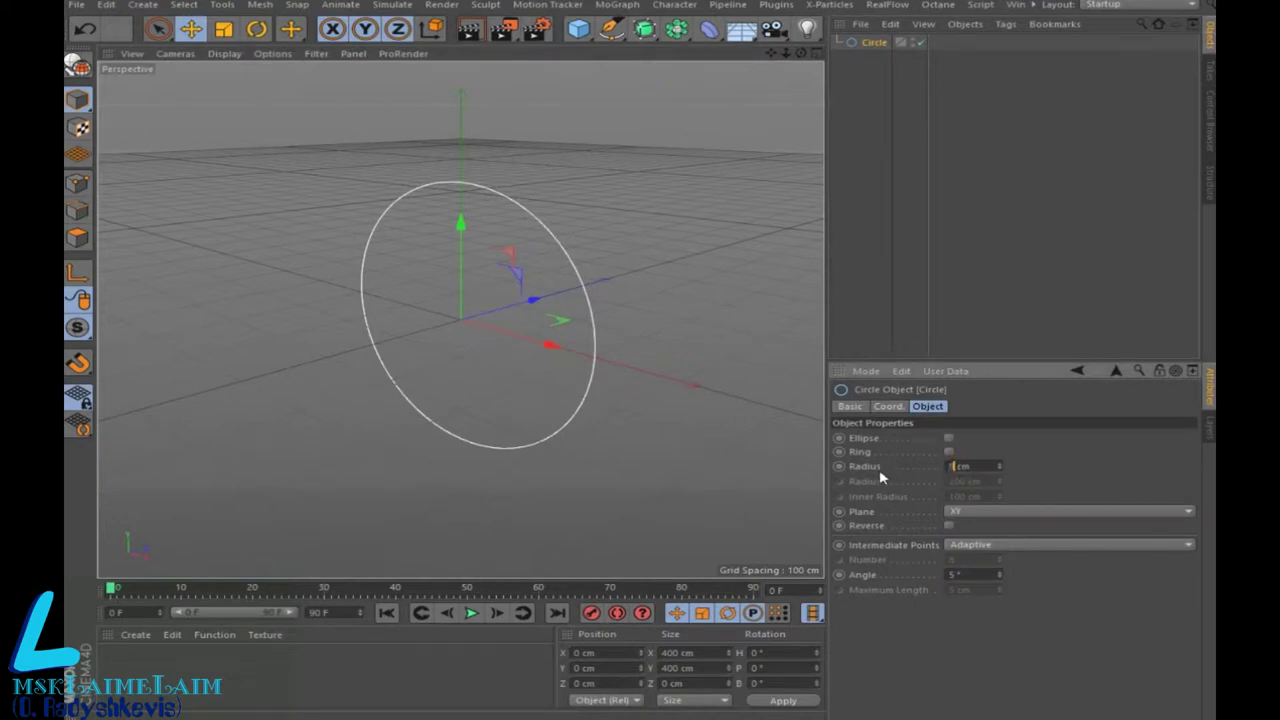
{"action": "type", "text": "80"}
{"action": "key", "text": "Return"}
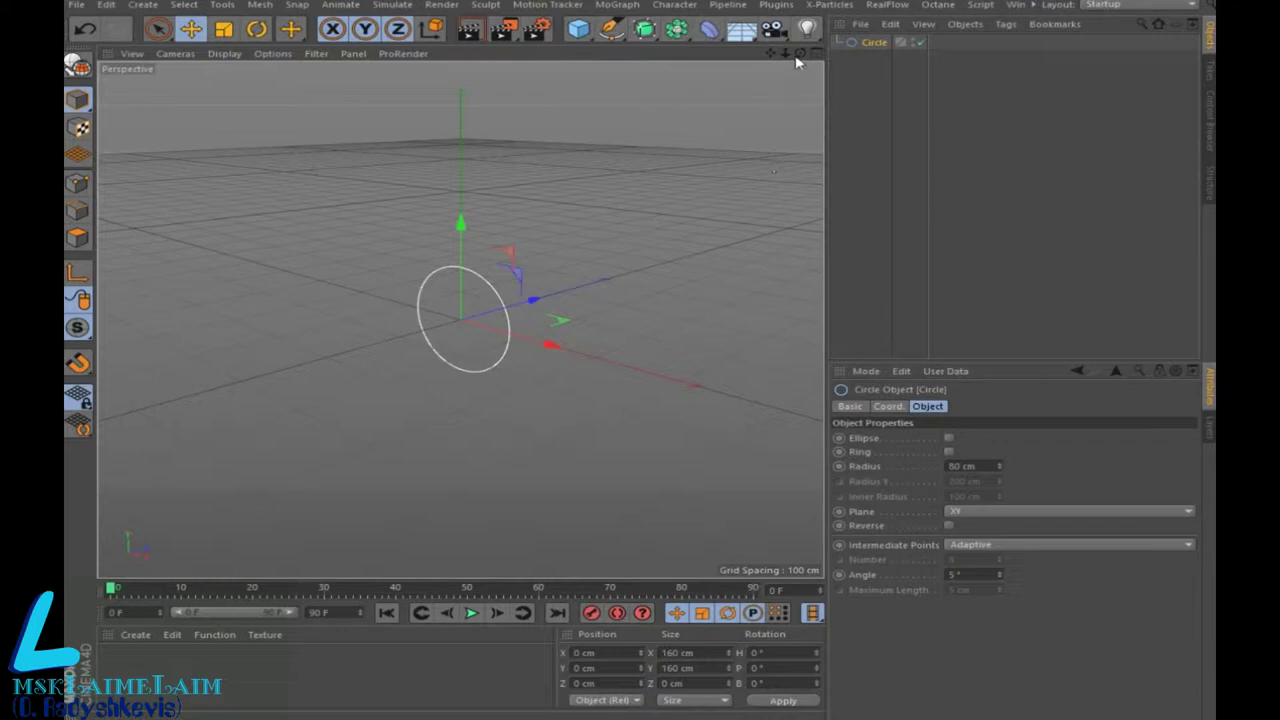
{"action": "left_click_drag", "start_coordinate": [800, 53], "coordinate": [797, 60]}
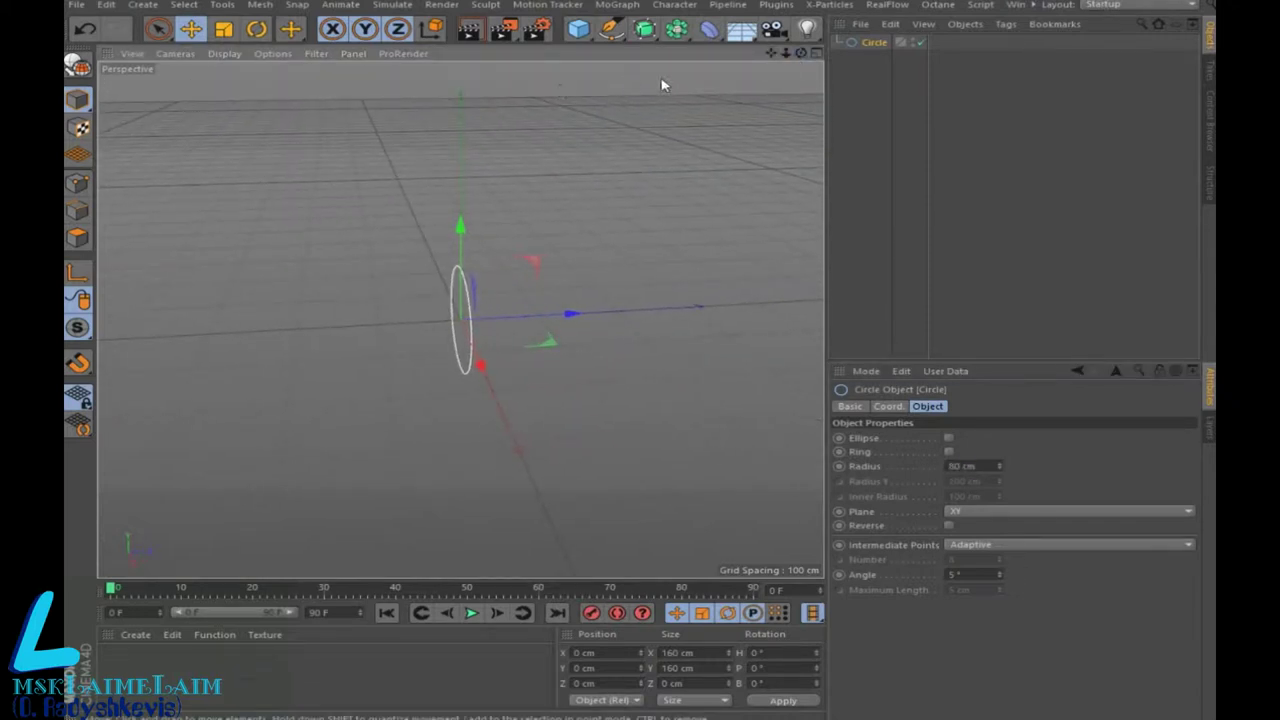
{"action": "left_click", "coordinate": [644, 28]}
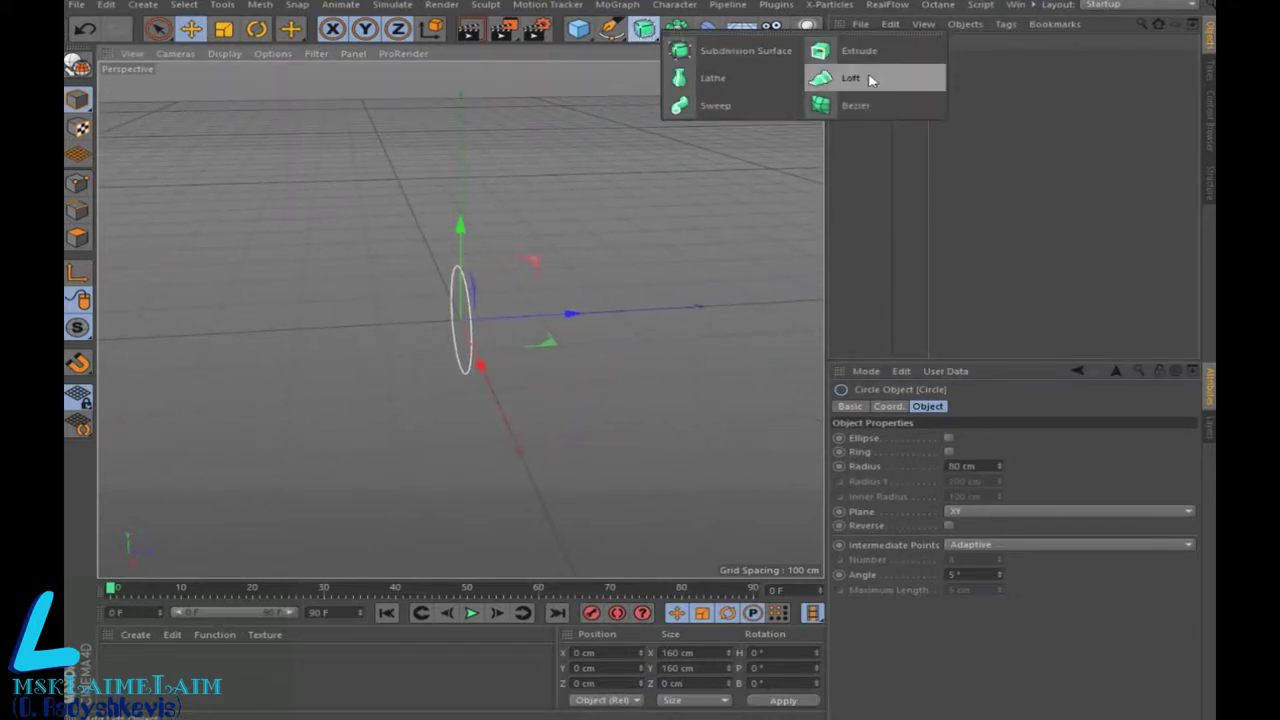
Step: Add a Loft named Tube and place the Circle inside it
{"action": "left_click", "coordinate": [848, 78]}
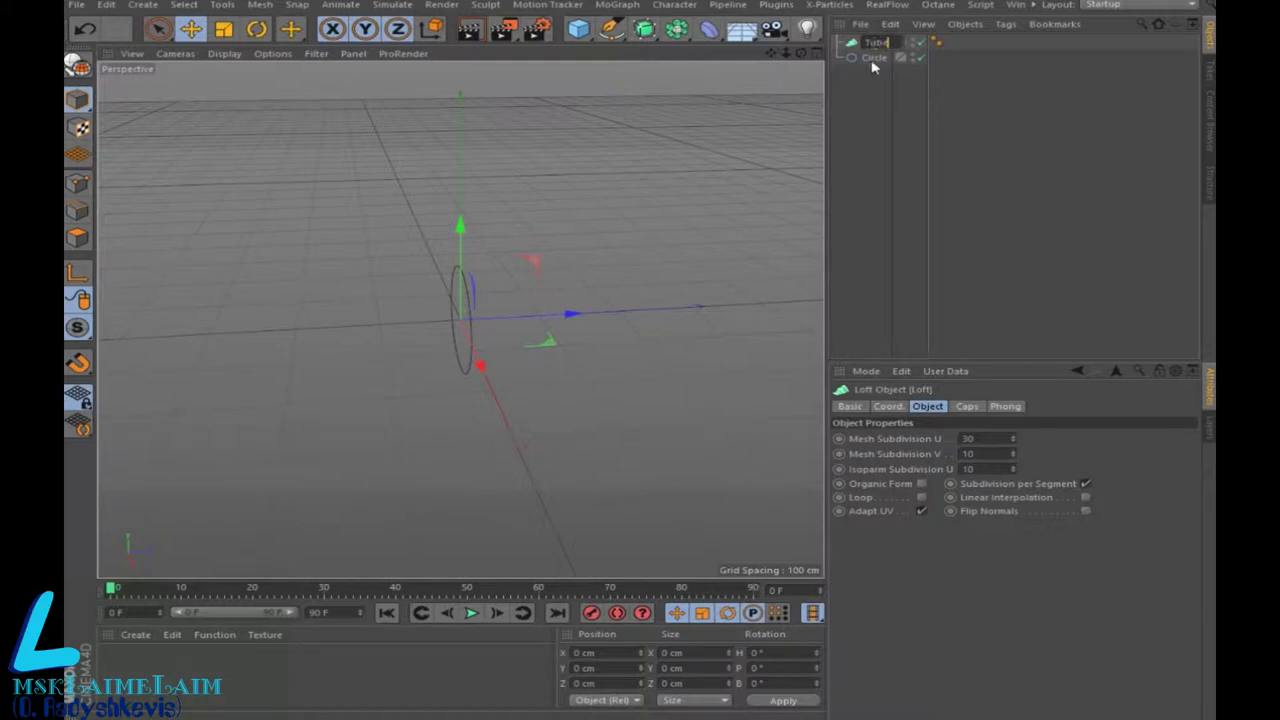
{"action": "key", "text": "Return"}
{"action": "left_click_drag", "start_coordinate": [878, 60], "coordinate": [881, 44]}
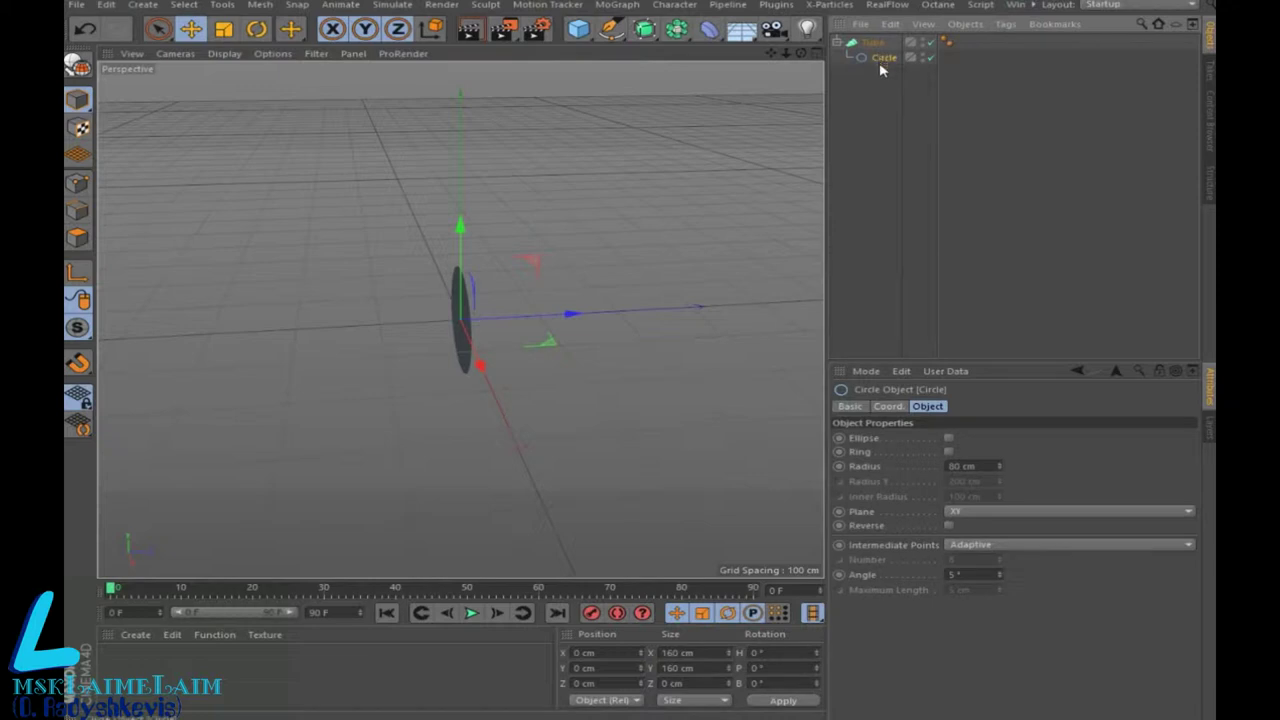
Step: Duplicate the circle, move the copy to Z 153.94 cm, then pull Circle.1 out of Tube
{"action": "left_click_drag", "start_coordinate": [886, 66], "coordinate": [886, 68], "text": "ctrl"}
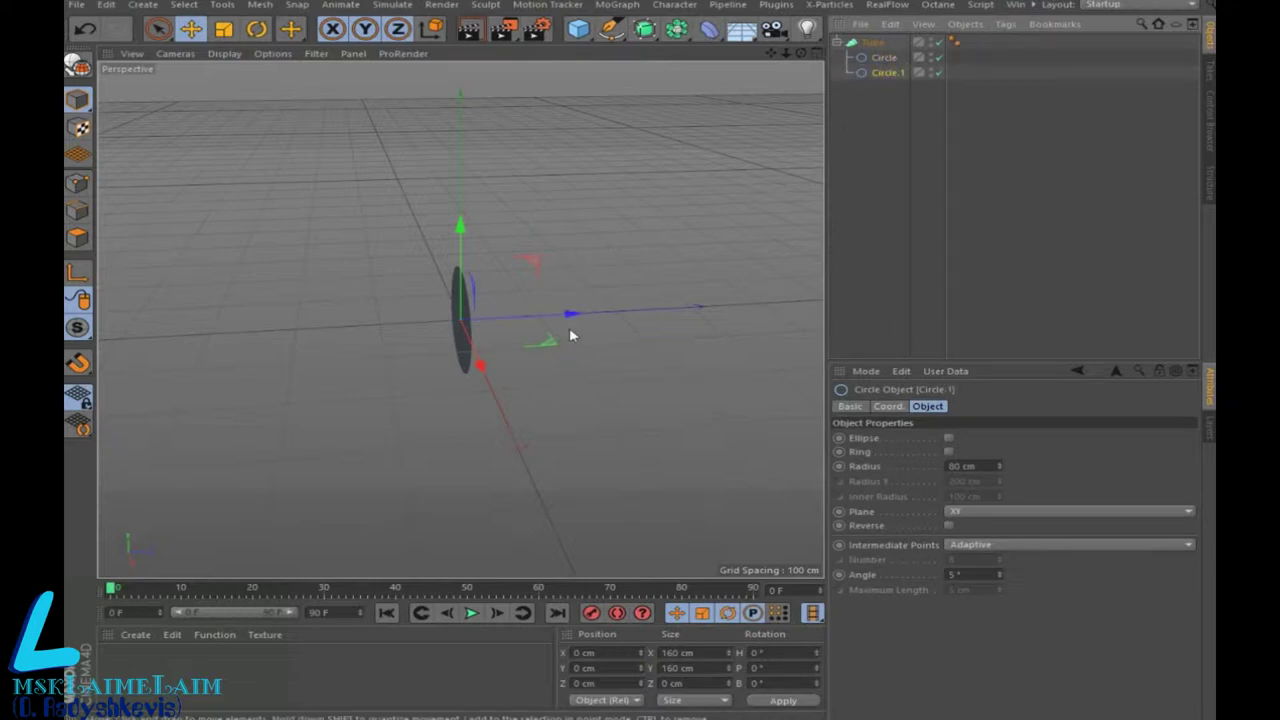
{"action": "left_click_drag", "start_coordinate": [575, 319], "coordinate": [623, 320]}
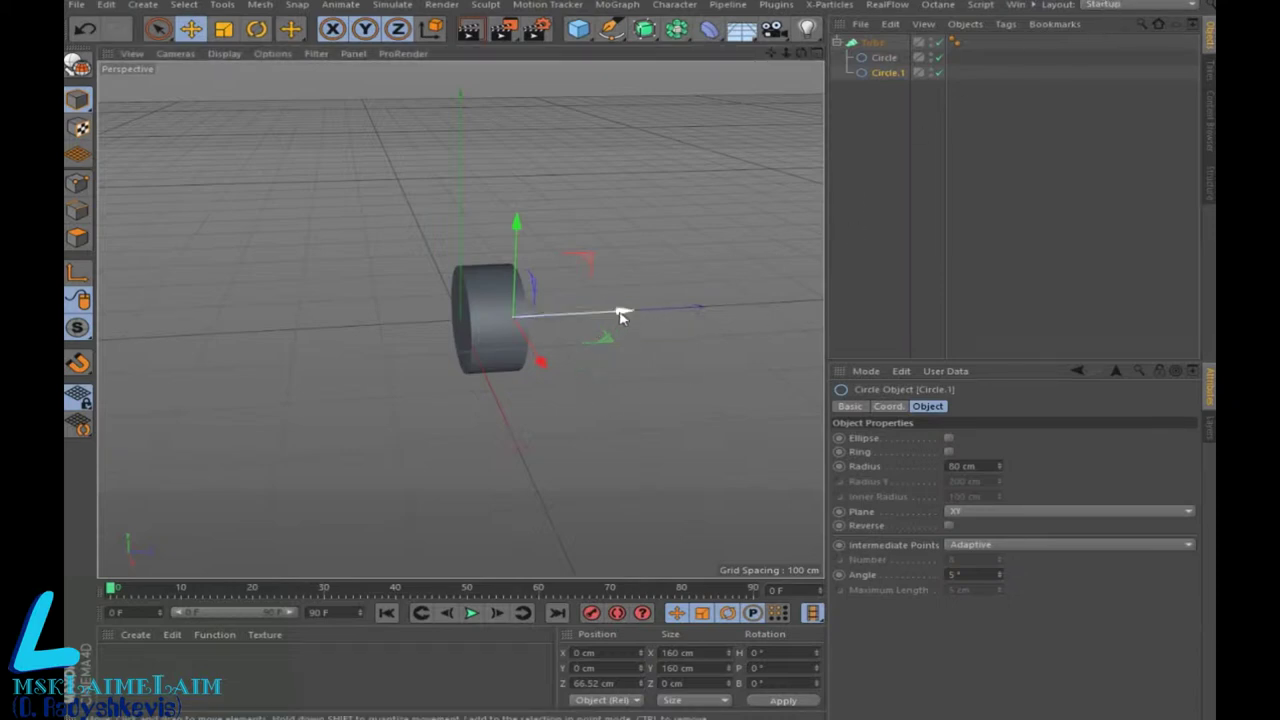
{"action": "left_click_drag", "start_coordinate": [621, 318], "coordinate": [688, 313]}
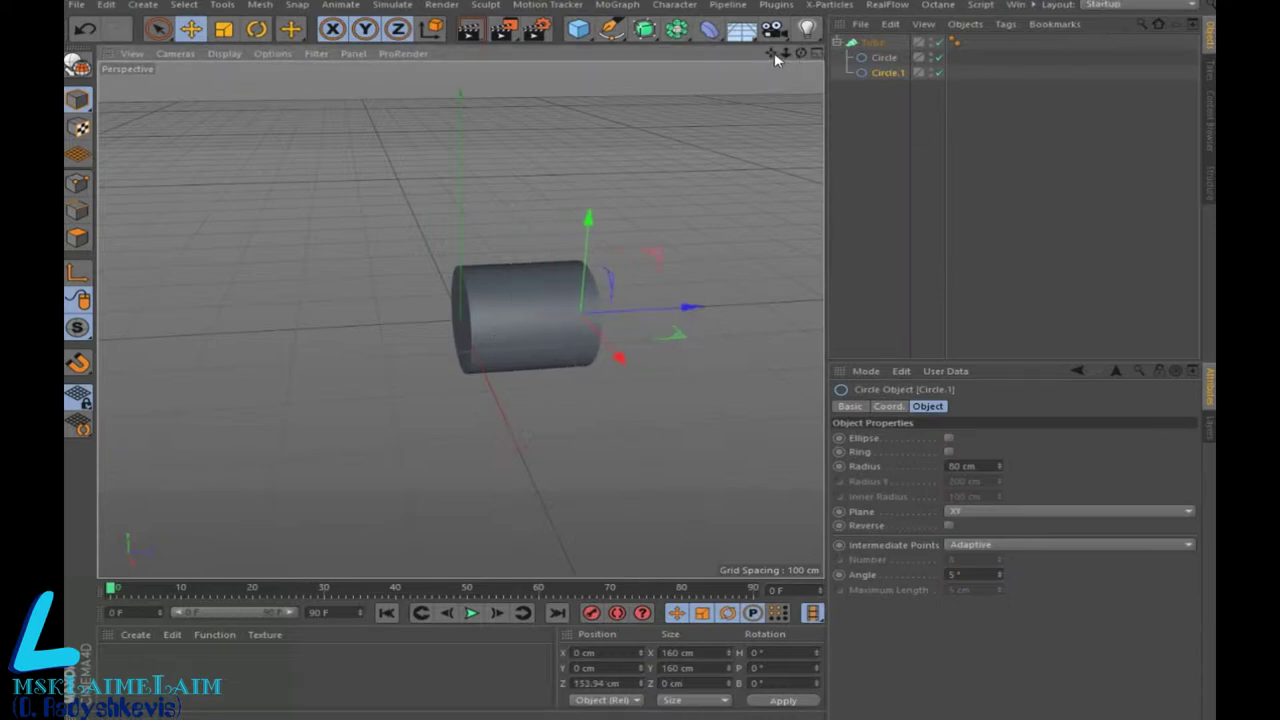
{"action": "left_click_drag", "start_coordinate": [775, 60], "coordinate": [796, 70]}
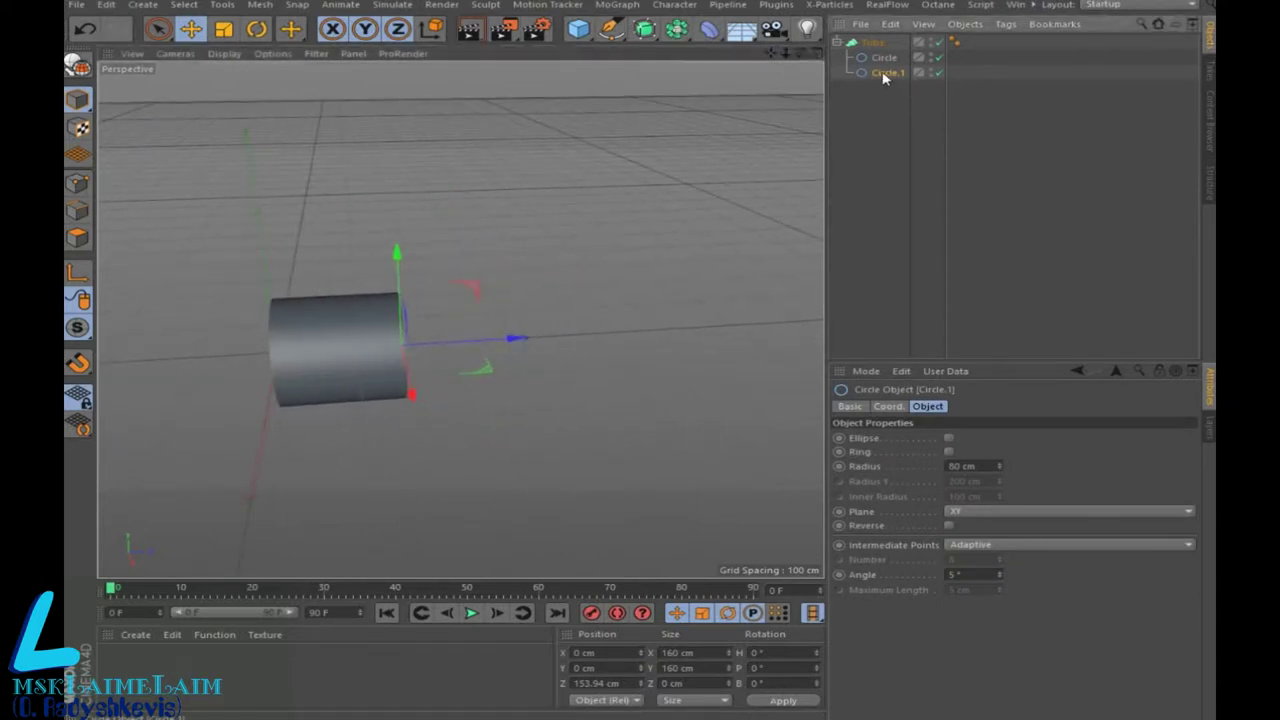
{"action": "left_click_drag", "start_coordinate": [884, 74], "coordinate": [892, 100]}
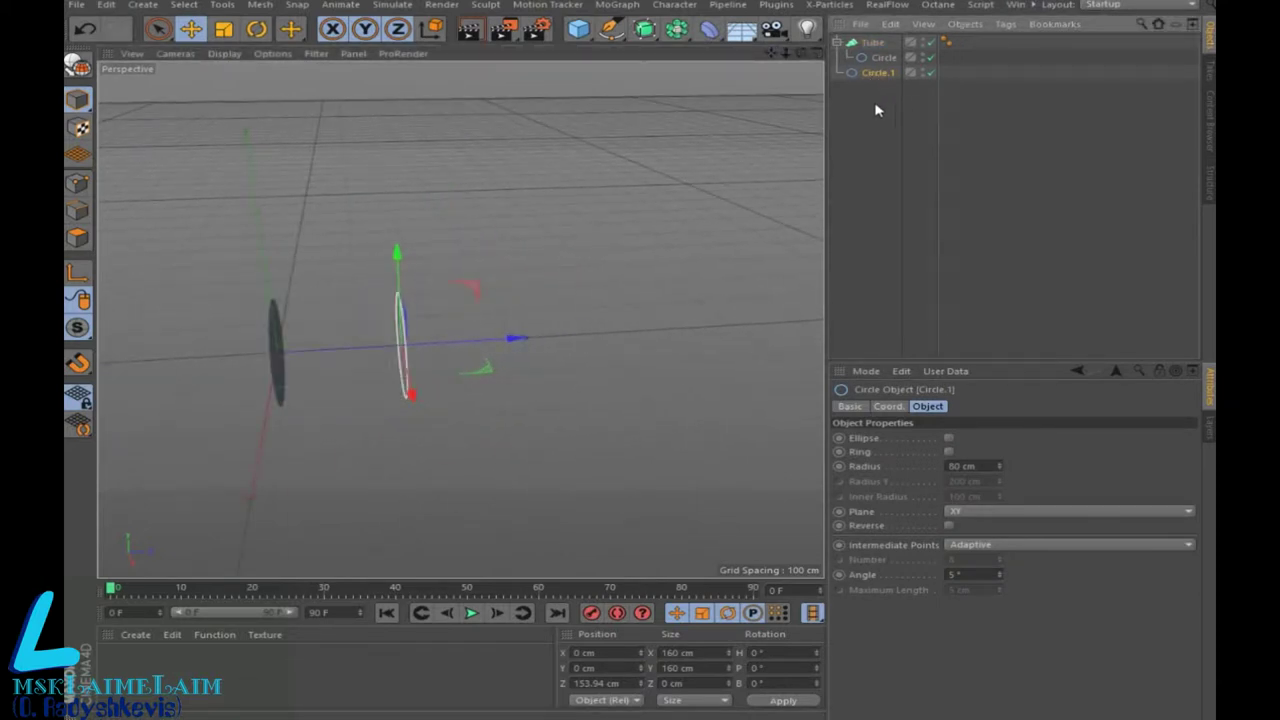
Step: Undo the move-out, add a Circle.1 copy to Tube as a 15 cm Radius Y ellipse, pushed along Z
{"action": "left_click", "coordinate": [84, 28]}
{"action": "left_click_drag", "start_coordinate": [880, 78], "coordinate": [885, 88], "text": "ctrl"}
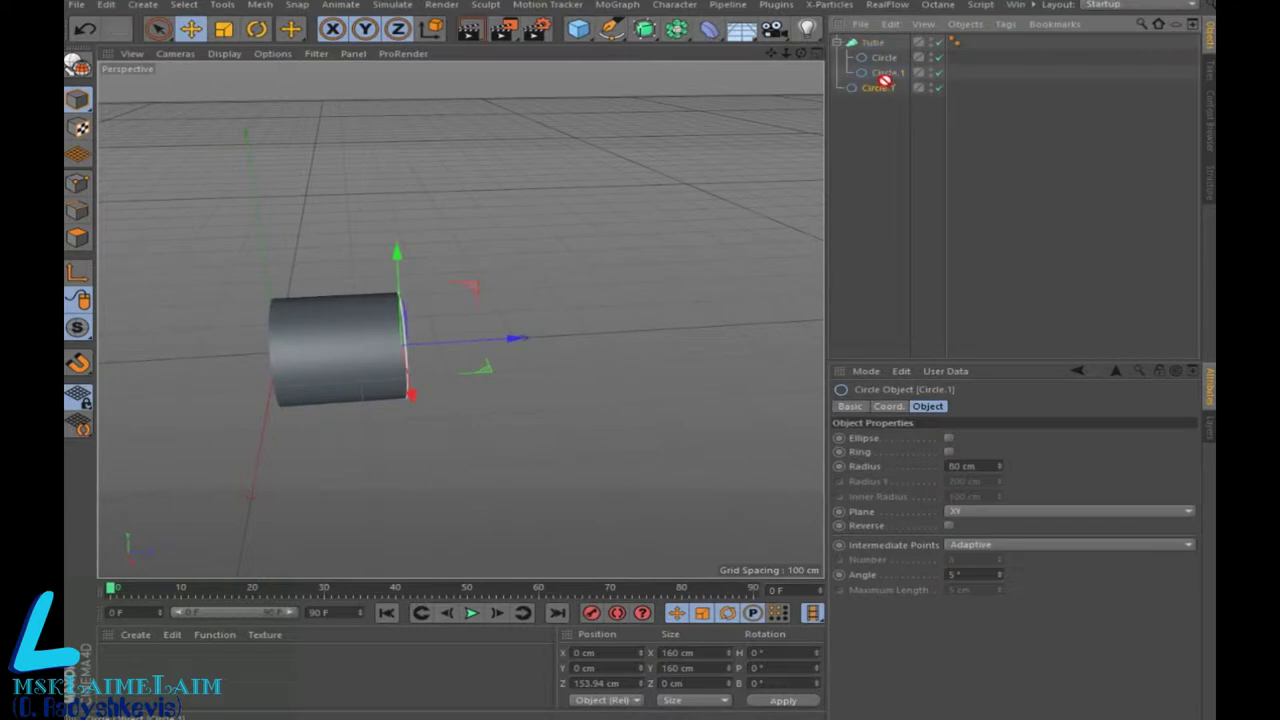
{"action": "left_click_drag", "start_coordinate": [884, 80], "coordinate": [886, 90]}
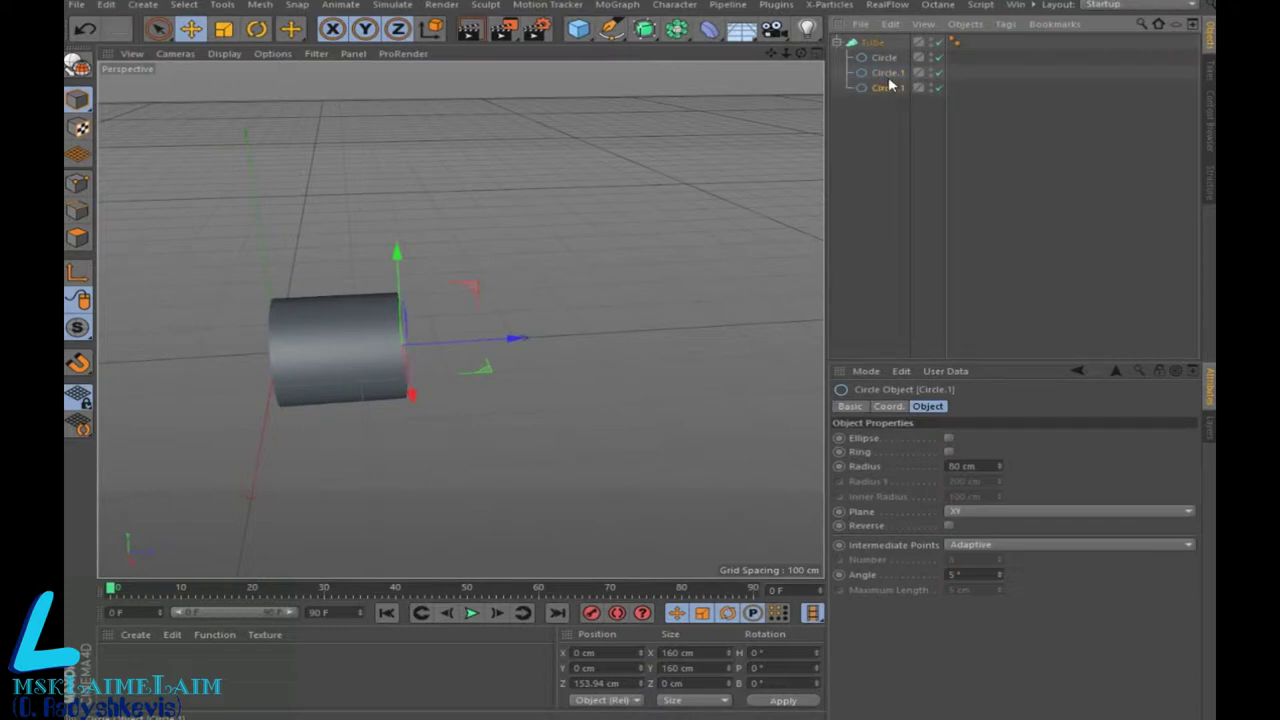
{"action": "left_click", "coordinate": [950, 438]}
{"action": "double_click", "coordinate": [965, 481]}
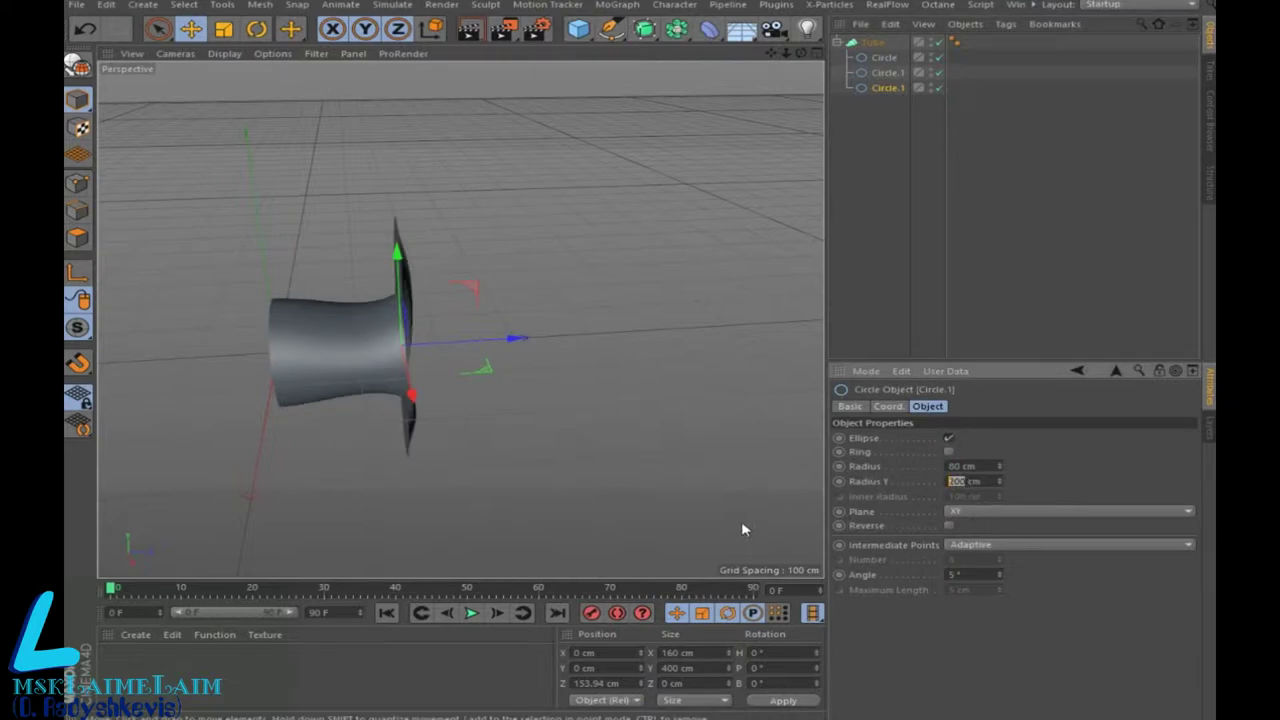
{"action": "type", "text": "15"}
{"action": "key", "text": "Return"}
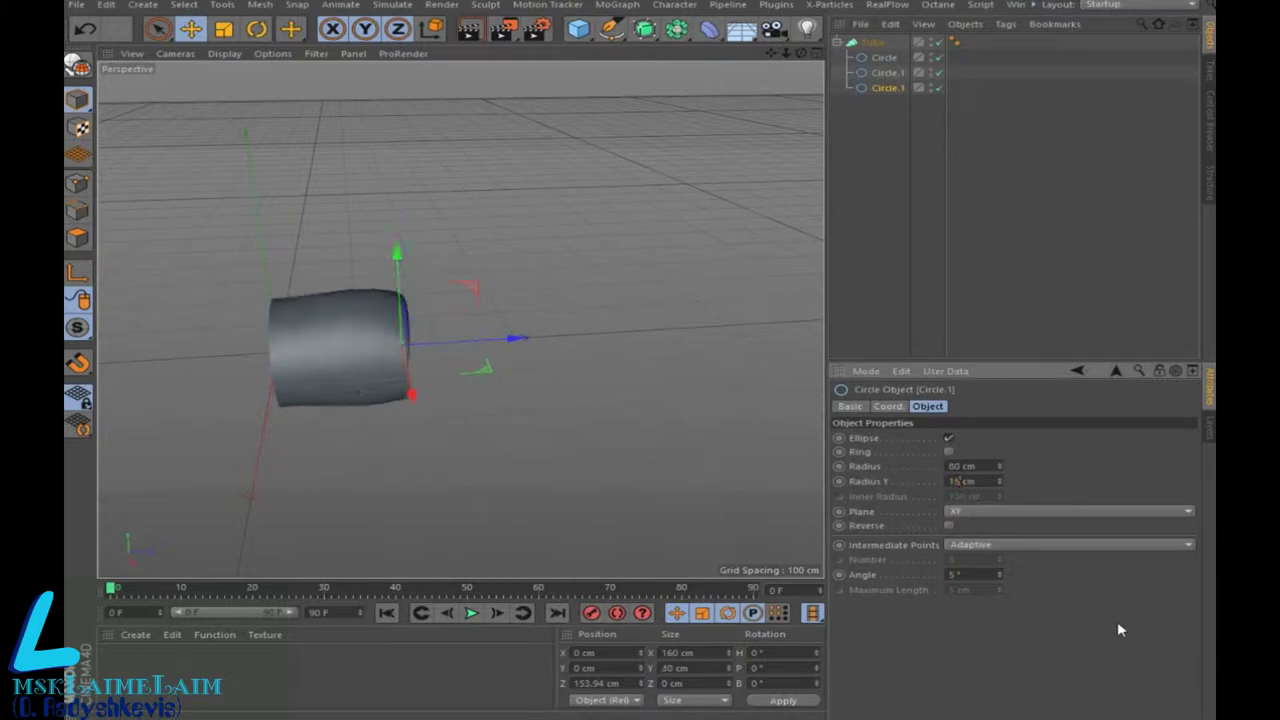
{"action": "left_click_drag", "start_coordinate": [517, 340], "coordinate": [733, 330]}
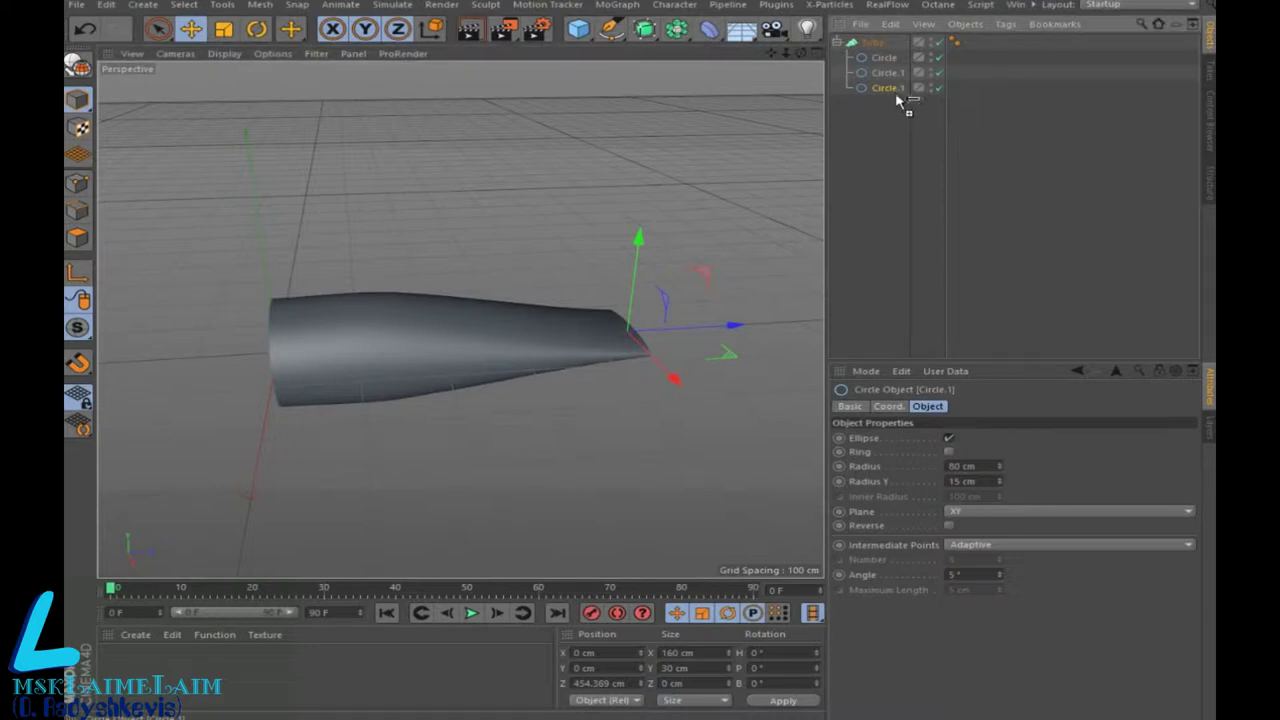
Step: Add another elliptical section with 8 cm Radius Y at the tube's flattened end
{"action": "left_click_drag", "start_coordinate": [896, 90], "coordinate": [899, 101], "text": "ctrl"}
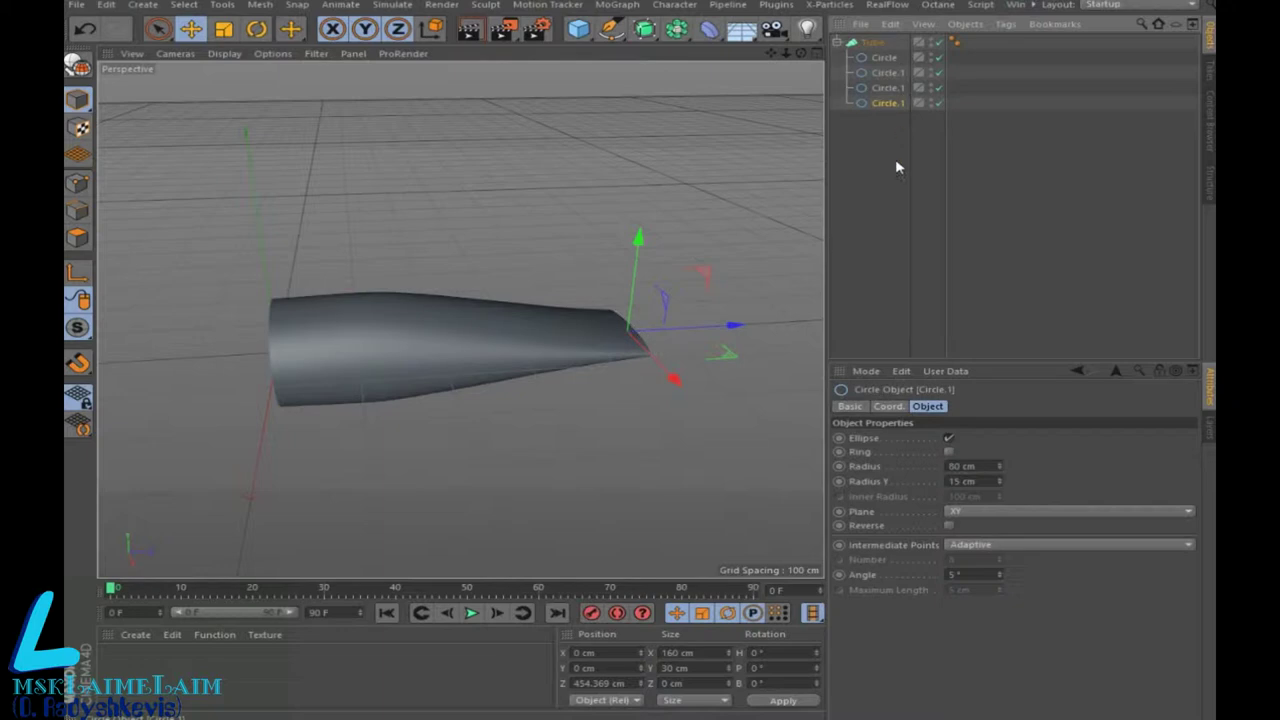
{"action": "left_click", "coordinate": [980, 481]}
{"action": "type", "text": "8"}
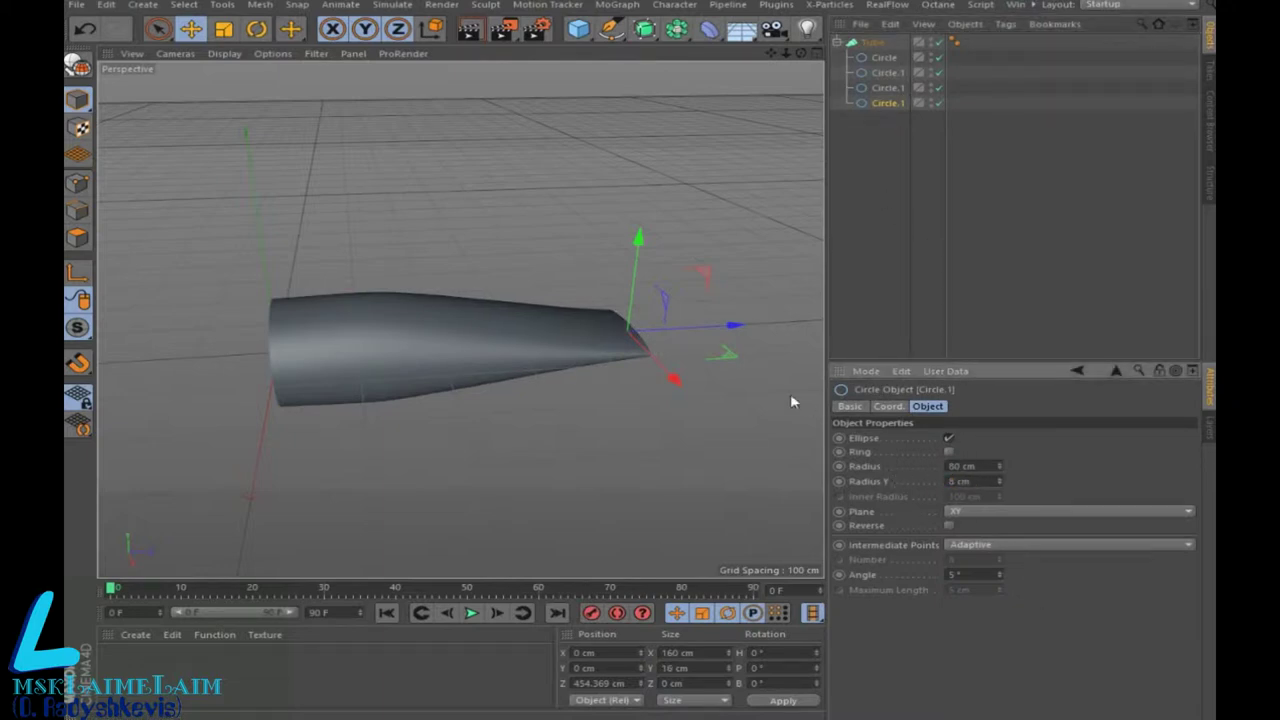
{"action": "left_click_drag", "start_coordinate": [734, 325], "coordinate": [800, 330]}
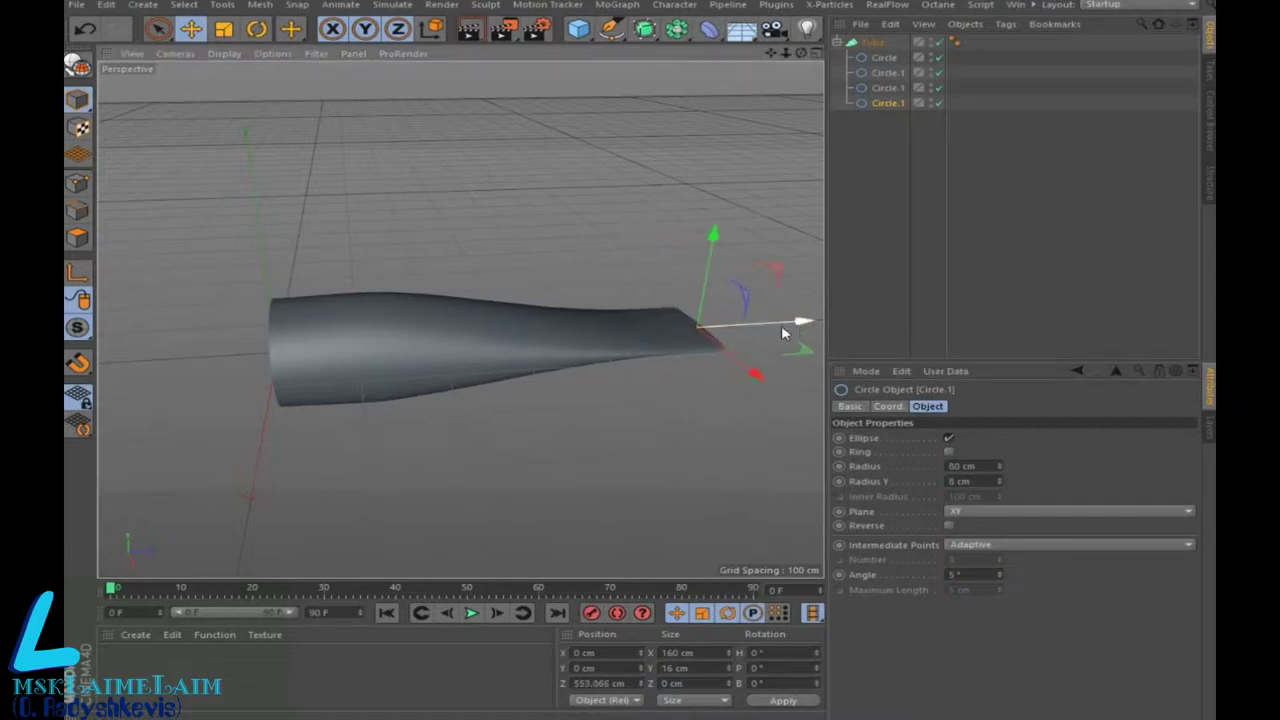
{"action": "left_click_drag", "start_coordinate": [771, 53], "coordinate": [651, 98]}
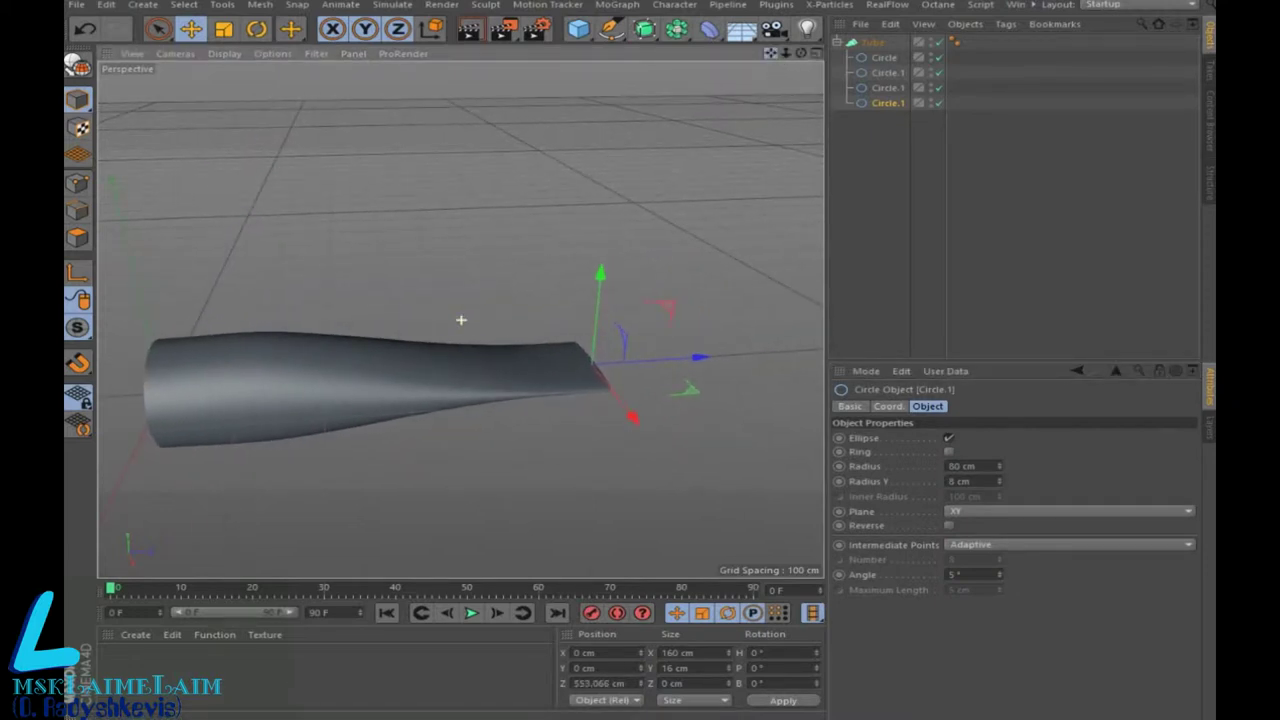
{"action": "left_click_drag", "start_coordinate": [697, 363], "coordinate": [673, 360]}
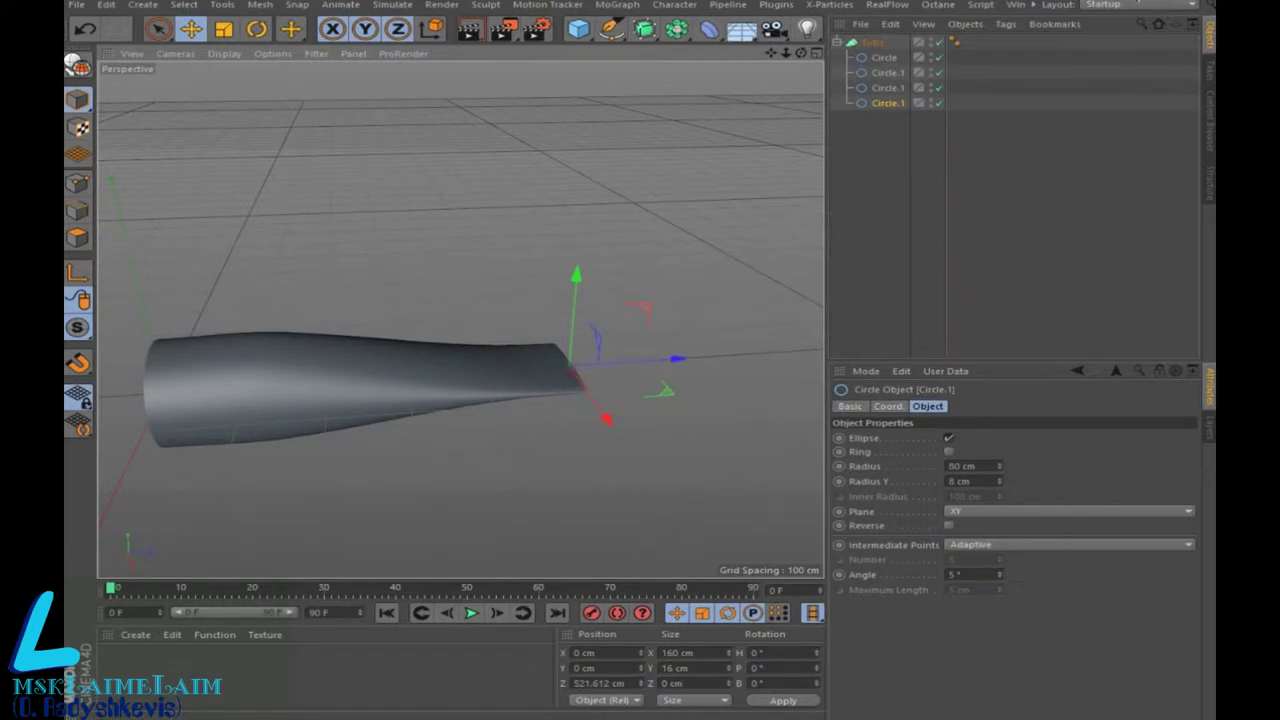
{"action": "left_click", "coordinate": [884, 58]}
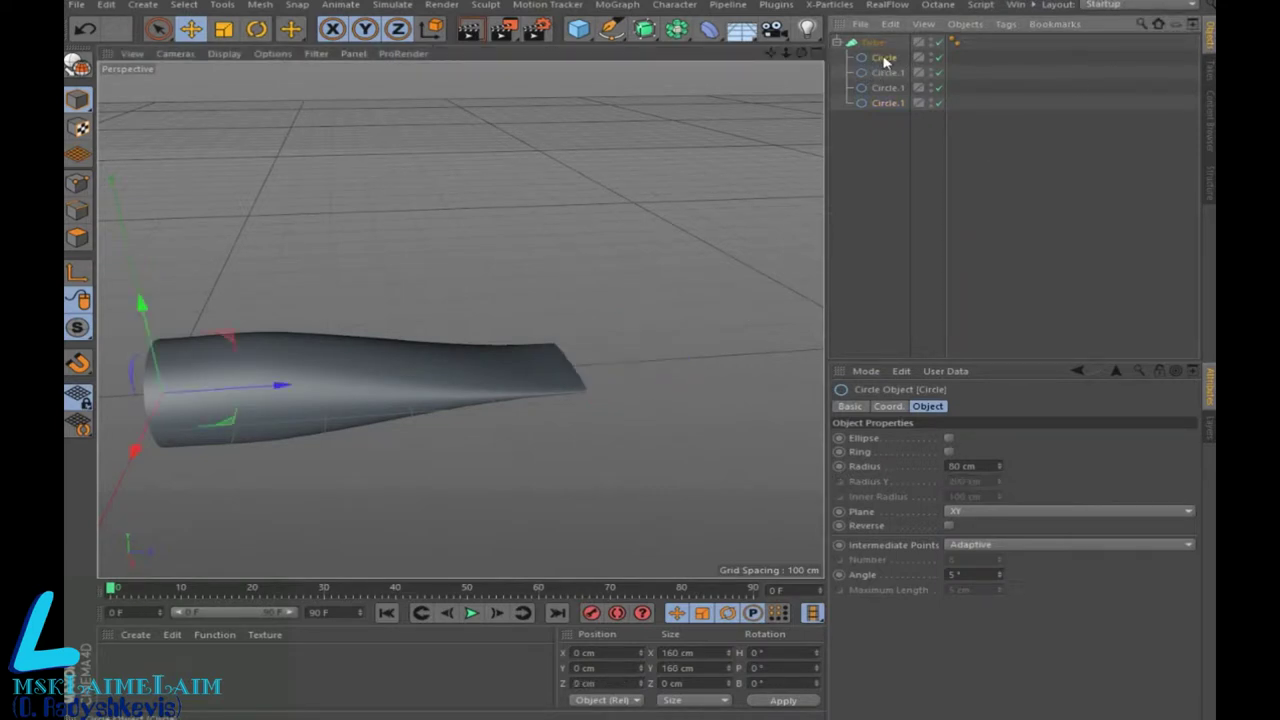
Step: Duplicate the first circle as Circle.2 with a 90 cm radius, moved slightly back along Z
{"action": "left_click_drag", "start_coordinate": [884, 58], "coordinate": [886, 54]}
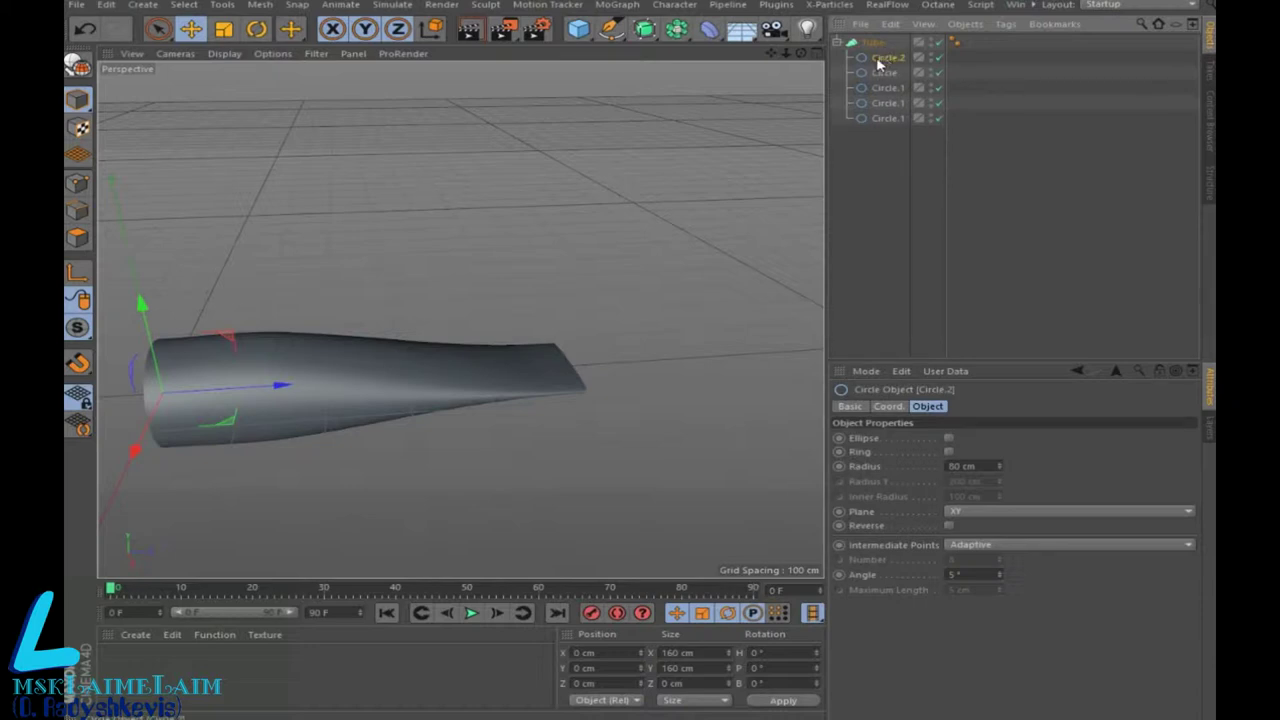
{"action": "left_click_drag", "start_coordinate": [771, 52], "coordinate": [509, 374]}
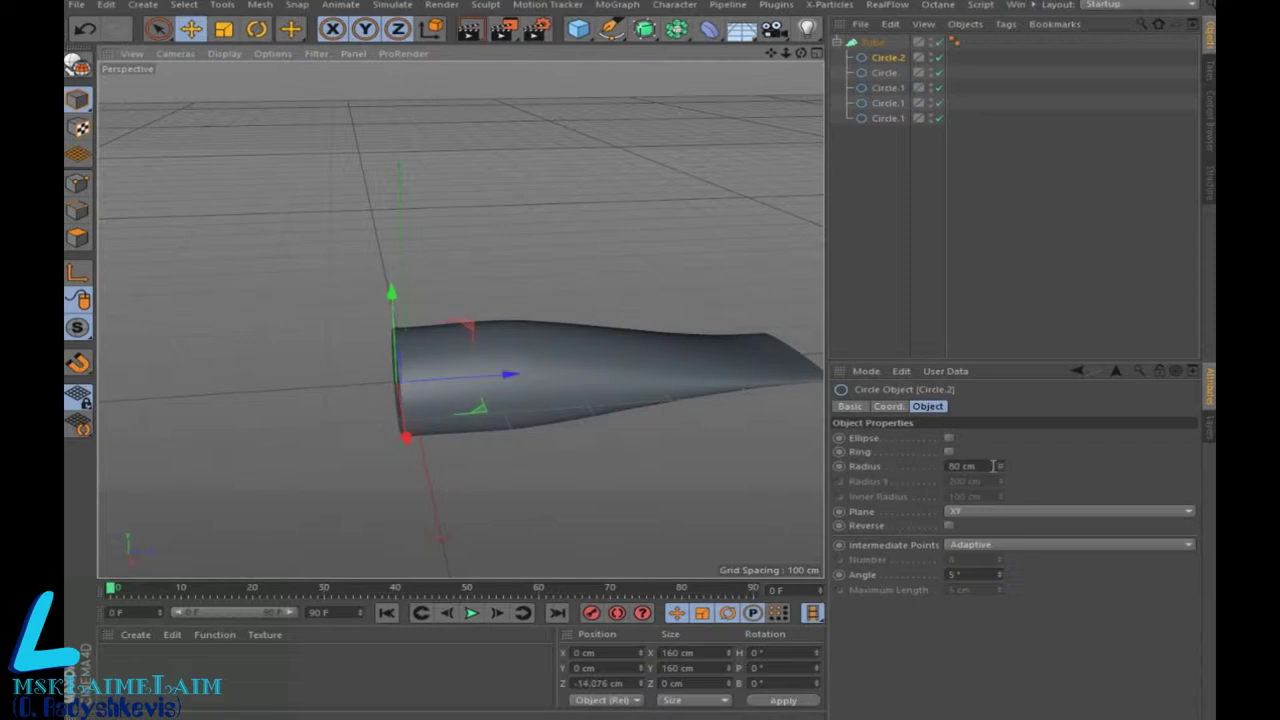
{"action": "double_click", "coordinate": [962, 466]}
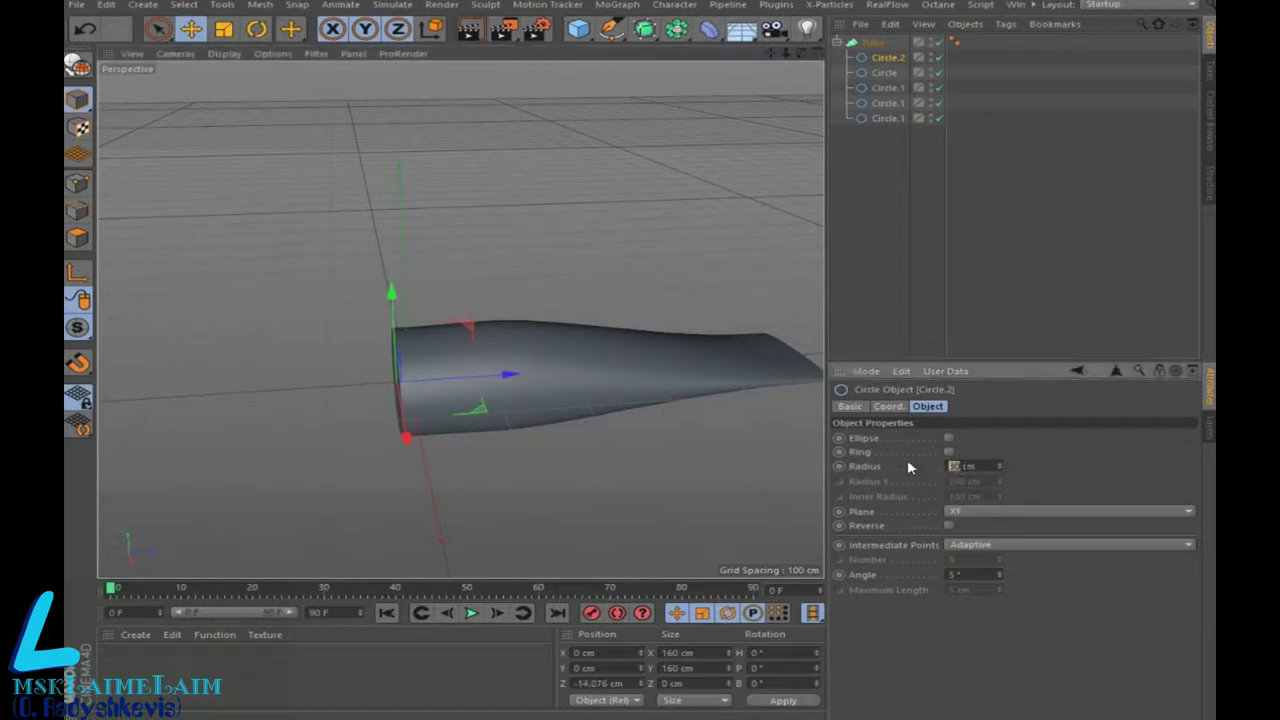
{"action": "type", "text": "90"}
{"action": "key", "text": "Return"}
{"action": "key", "text": "Return"}
{"action": "mouse_move", "coordinate": [560, 231]}
{"action": "left_mouse_down", "text": "alt"}
{"action": "mouse_move", "coordinate": [460, 319]}
{"action": "mouse_move", "coordinate": [520, 280]}
{"action": "left_mouse_up", "text": "alt"}
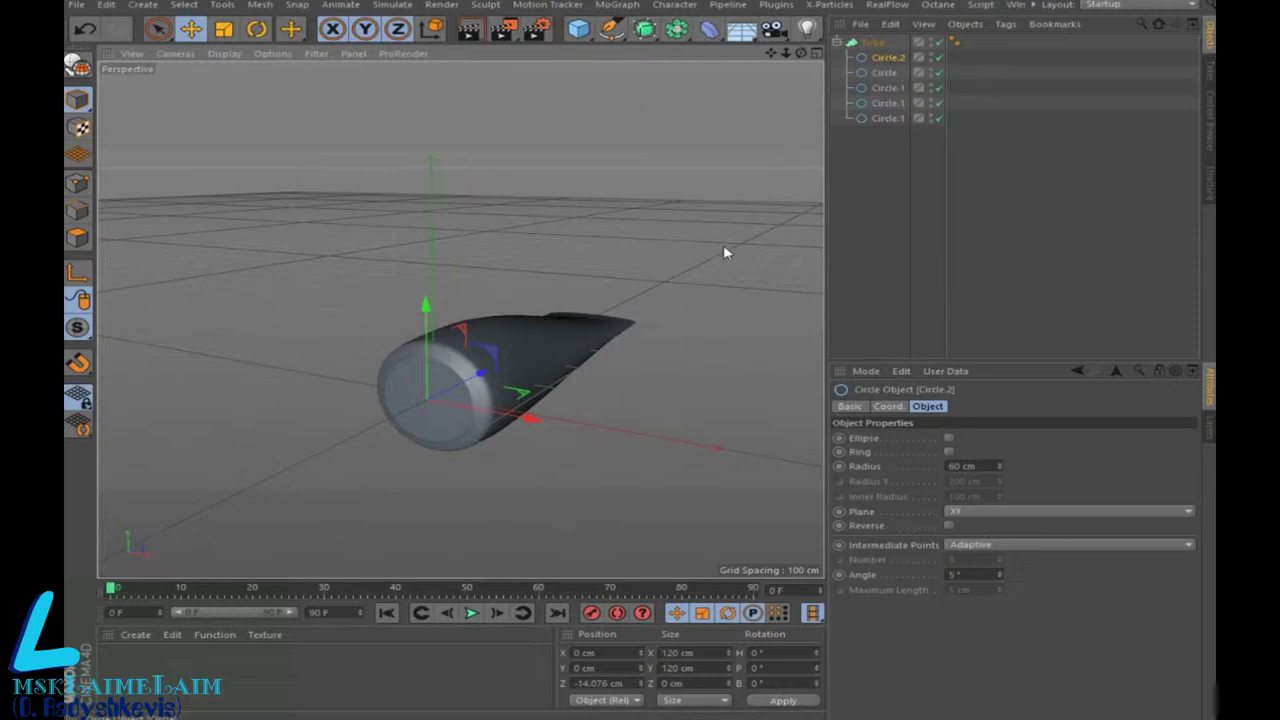
{"action": "left_click_drag", "start_coordinate": [478, 373], "coordinate": [470, 379]}
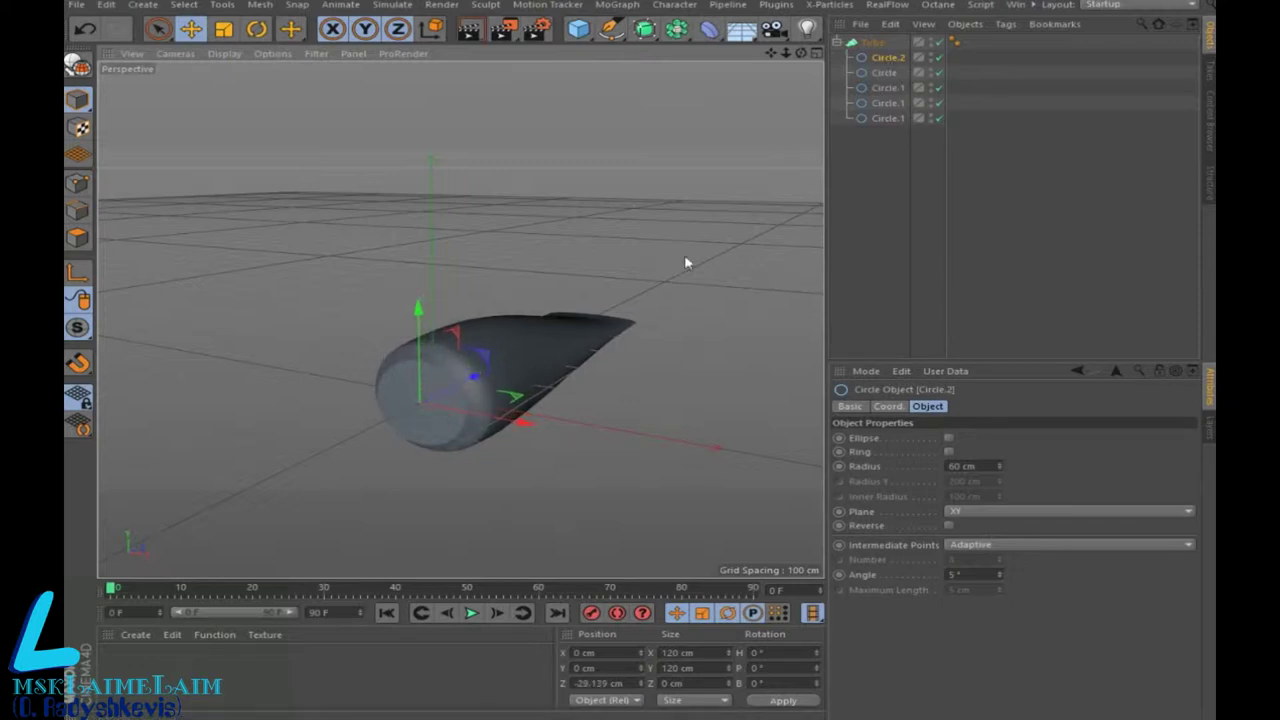
Step: Duplicate Circle.2 as front ring Circle.3 with a 58 cm radius at Z −60.784 cm
{"action": "left_click", "coordinate": [890, 60]}
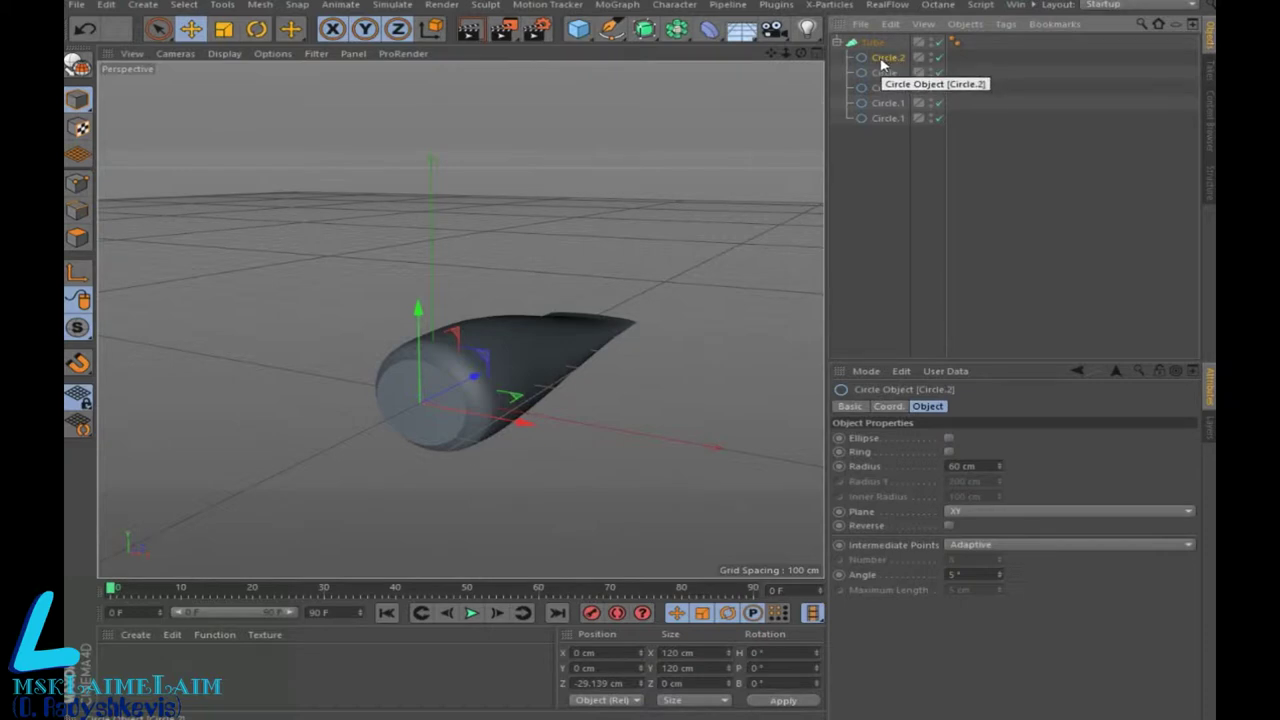
{"action": "left_click_drag", "start_coordinate": [888, 62], "coordinate": [880, 55], "text": "ctrl"}
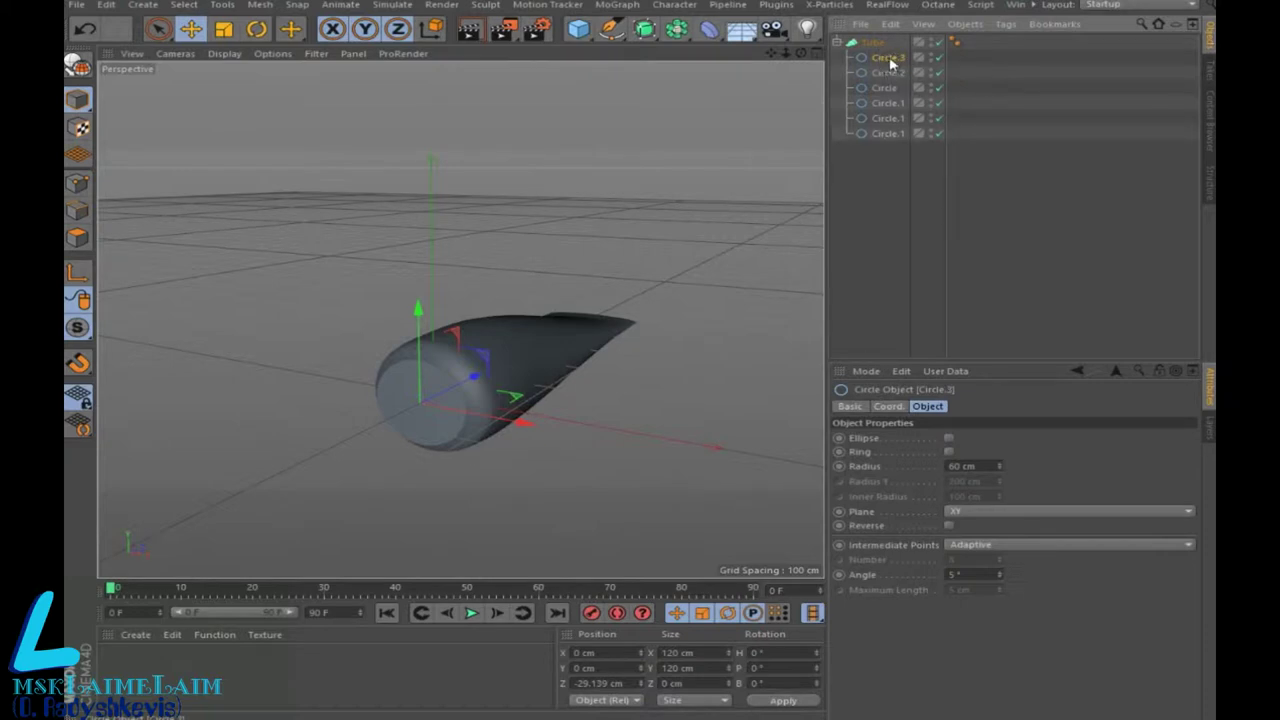
{"action": "left_click_drag", "start_coordinate": [998, 466], "coordinate": [998, 455]}
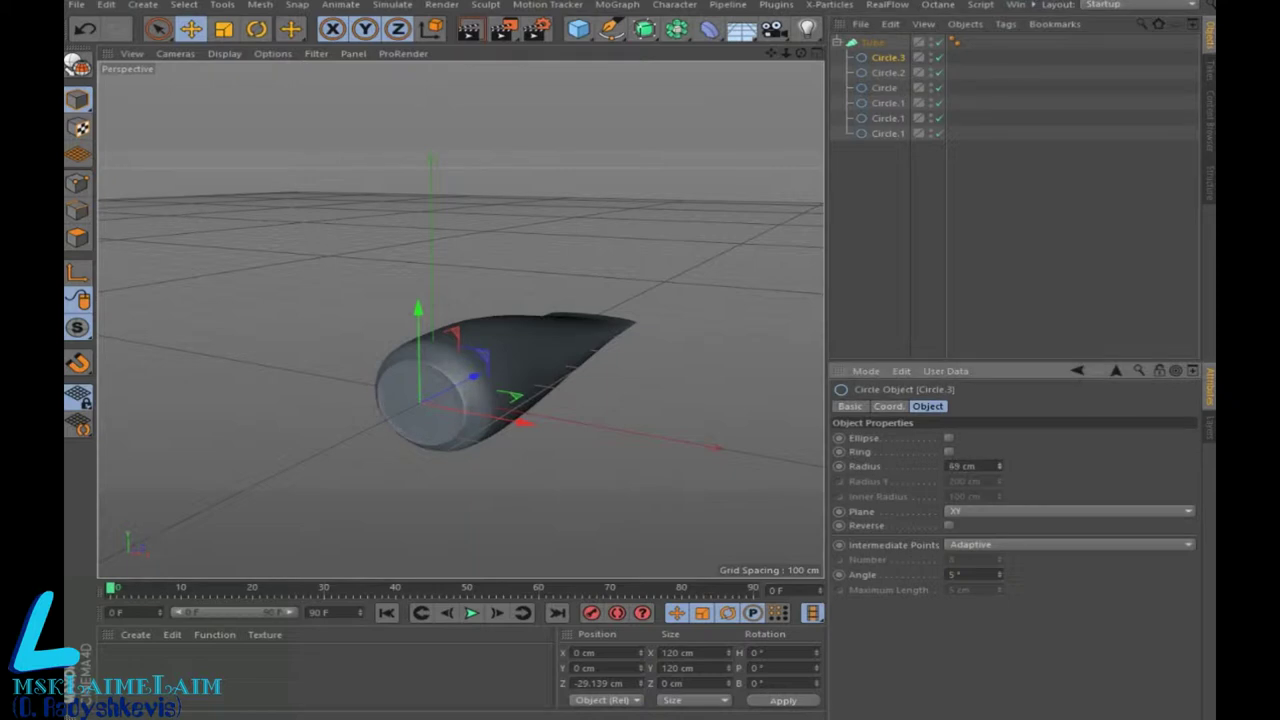
{"action": "mouse_move", "coordinate": [473, 380]}
{"action": "left_mouse_down"}
{"action": "mouse_move", "coordinate": [465, 387]}
{"action": "mouse_move", "coordinate": [491, 374]}
{"action": "mouse_move", "coordinate": [457, 320]}
{"action": "left_mouse_up"}
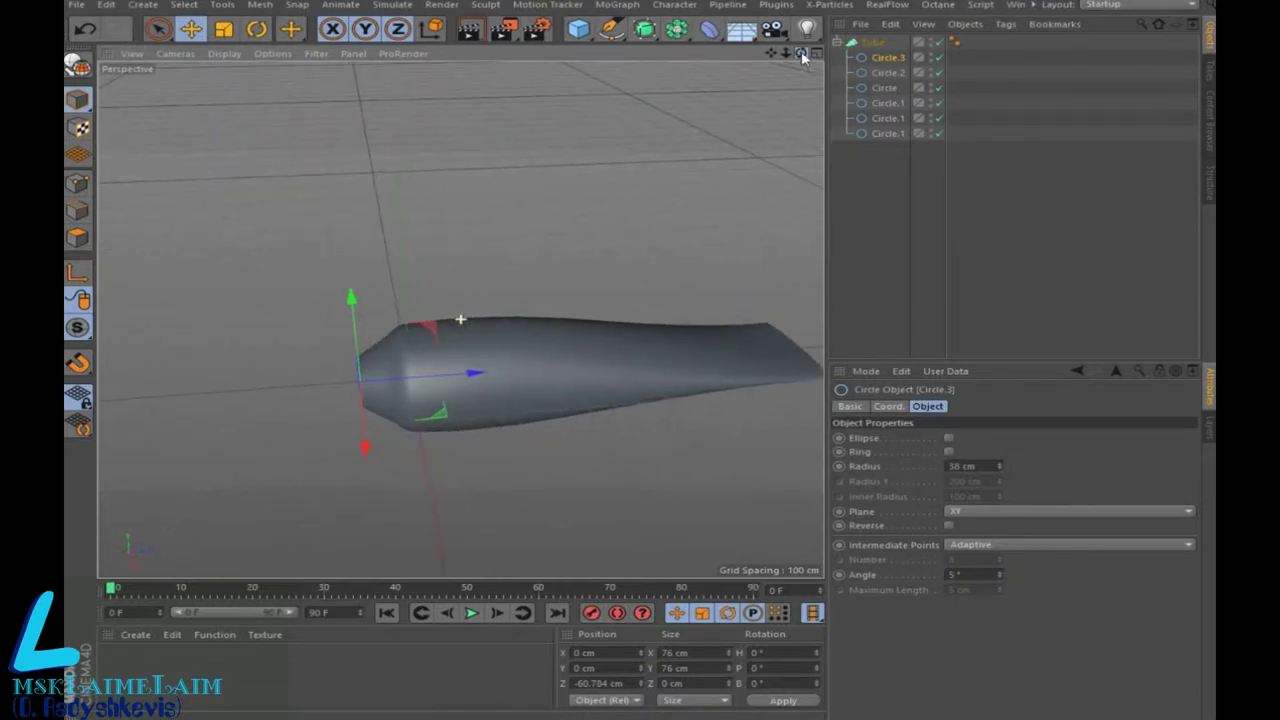
{"action": "left_click_drag", "start_coordinate": [457, 320], "coordinate": [480, 300], "text": "alt"}
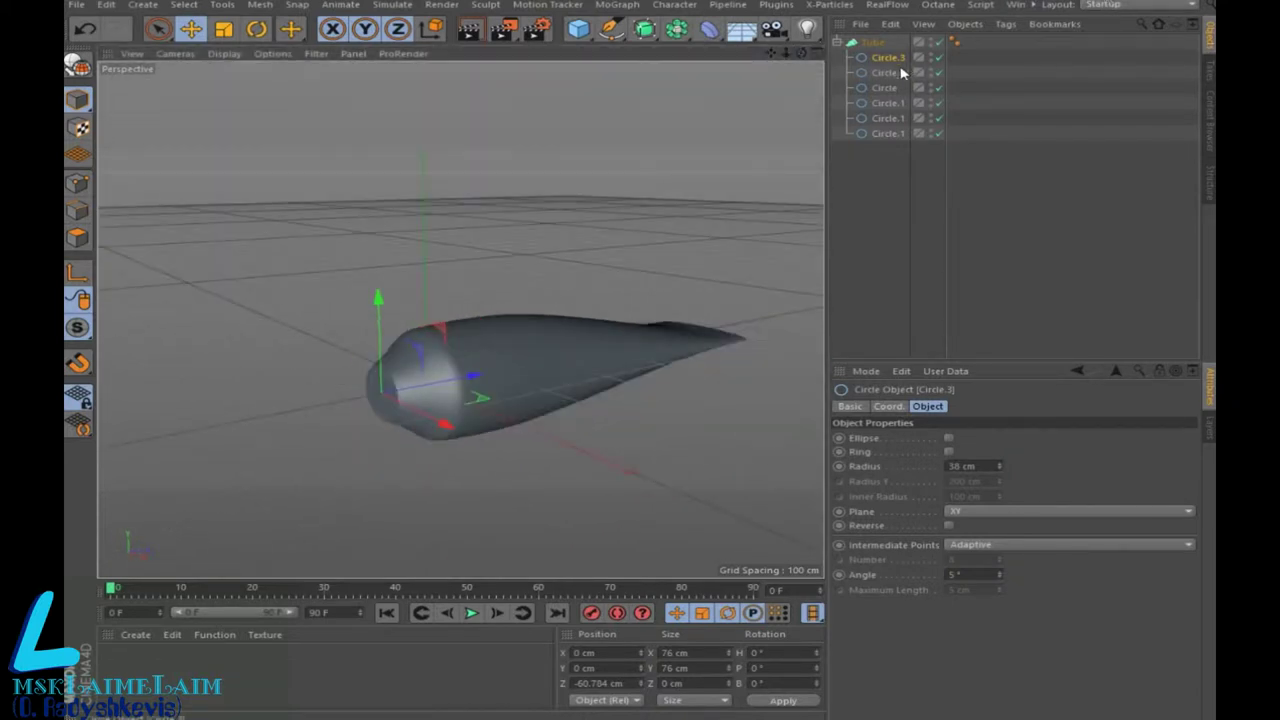
Step: Slide Circle.2 and Circle.3 along Z, settling Circle.3 at Z −49.232 cm for a rounded tip
{"action": "left_click", "coordinate": [887, 72]}
{"action": "left_click_drag", "start_coordinate": [463, 377], "coordinate": [461, 372]}
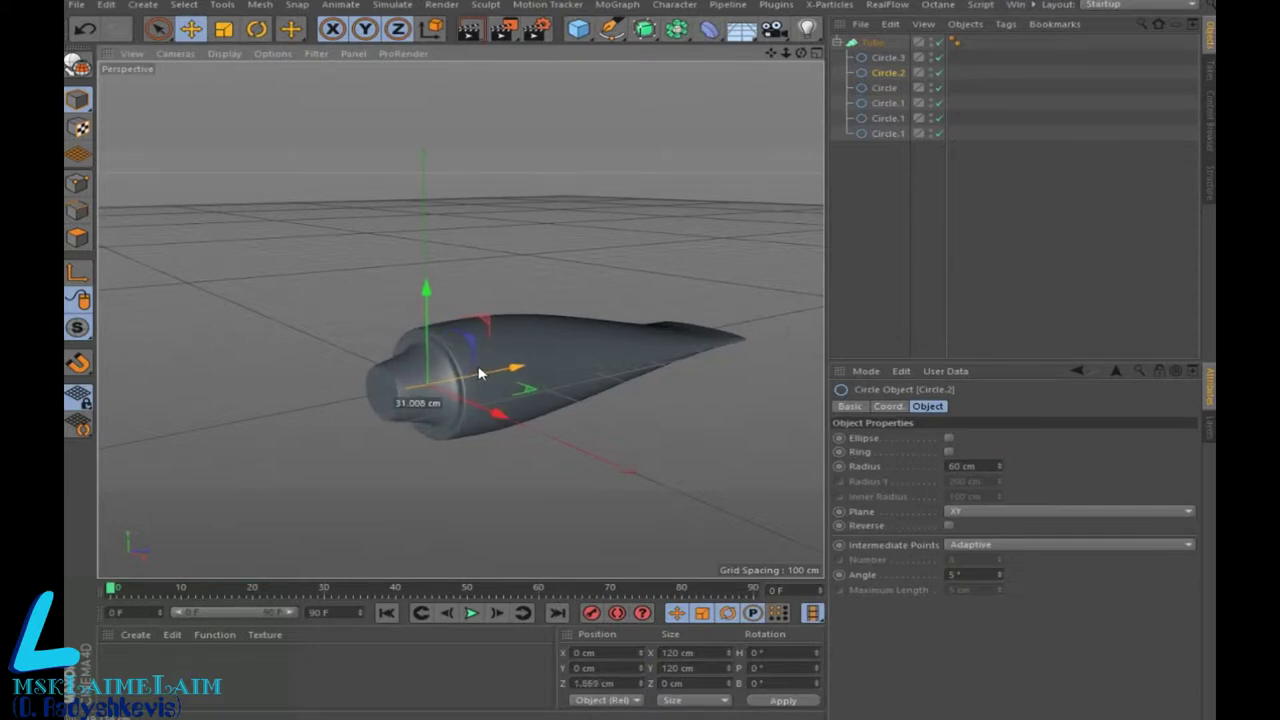
{"action": "left_click", "coordinate": [887, 57]}
{"action": "left_click_drag", "start_coordinate": [472, 376], "coordinate": [440, 385]}
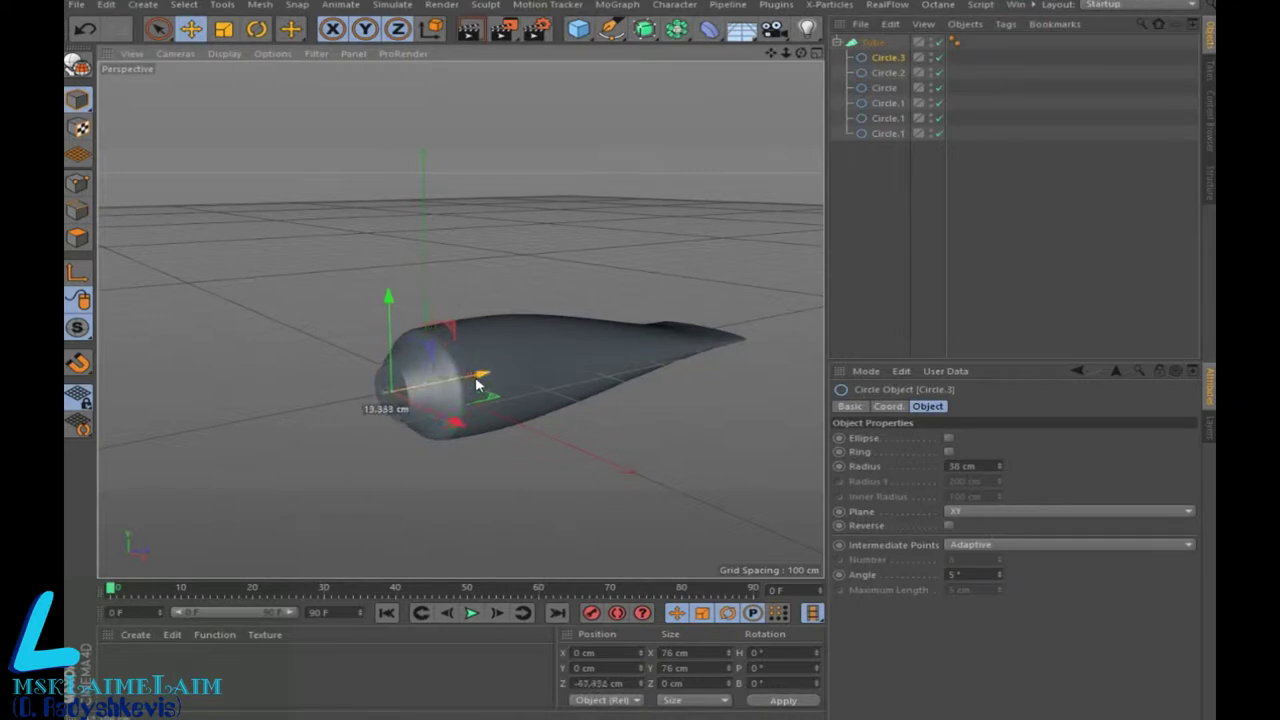
{"action": "left_click_drag", "start_coordinate": [624, 270], "coordinate": [460, 319], "text": "alt"}
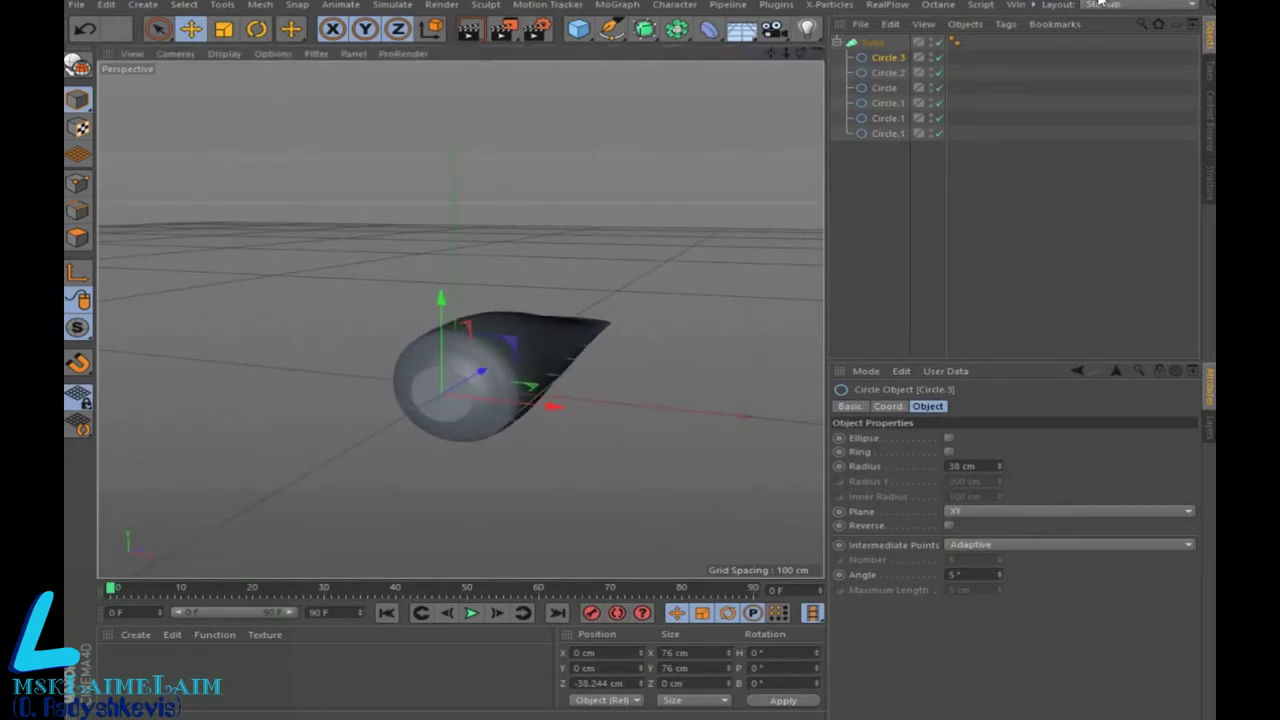
{"action": "left_click_drag", "start_coordinate": [460, 319], "coordinate": [460, 319], "text": "alt"}
{"action": "mouse_move", "coordinate": [486, 365]}
{"action": "left_mouse_down"}
{"action": "mouse_move", "coordinate": [484, 383]}
{"action": "mouse_move", "coordinate": [446, 382]}
{"action": "left_mouse_up"}
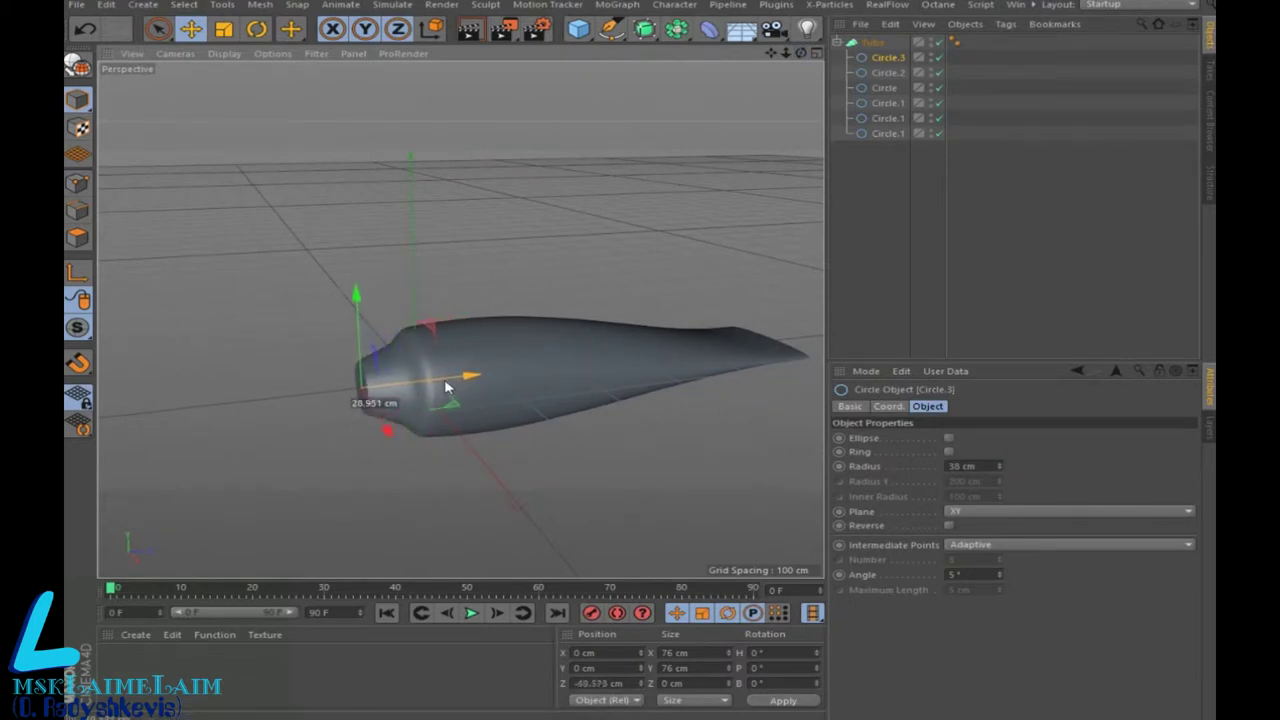
{"action": "left_click_drag", "start_coordinate": [446, 387], "coordinate": [462, 390]}
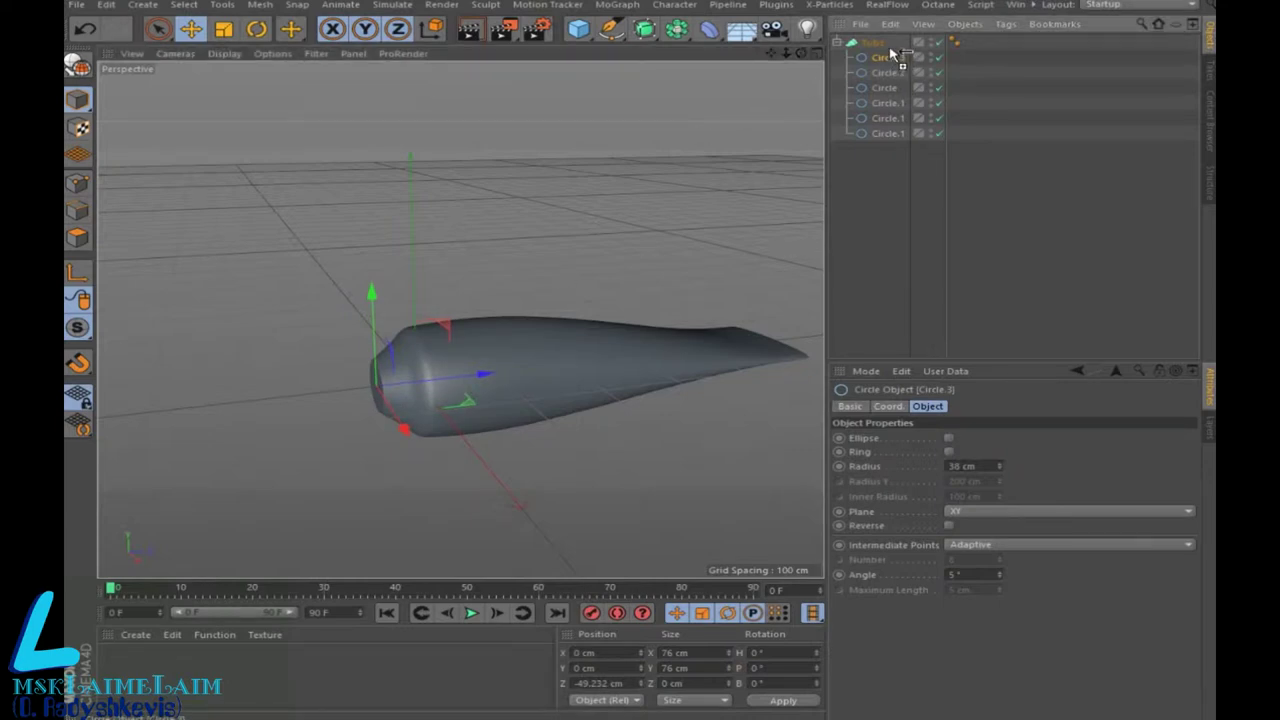
Step: Duplicate the front ring as Circle.4 with a 32 cm radius, placed past the front
{"action": "left_click_drag", "start_coordinate": [900, 62], "coordinate": [891, 52], "text": "ctrl"}
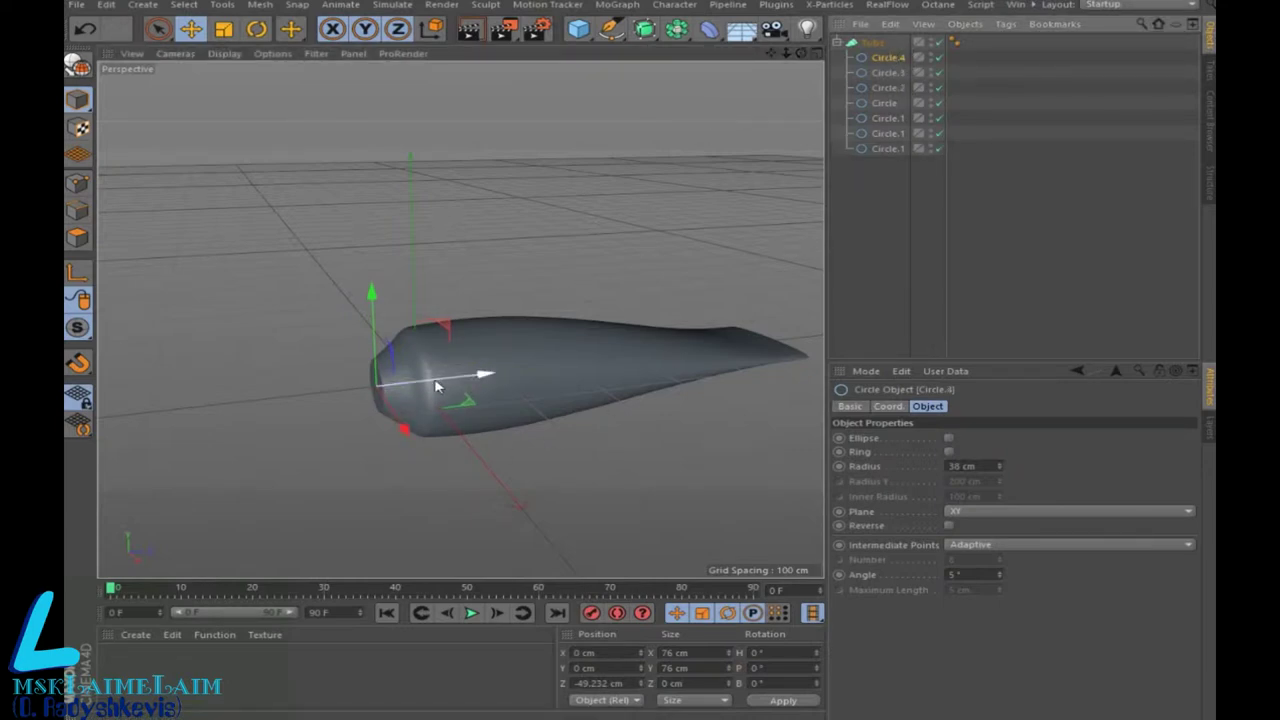
{"action": "left_click_drag", "start_coordinate": [447, 390], "coordinate": [418, 390]}
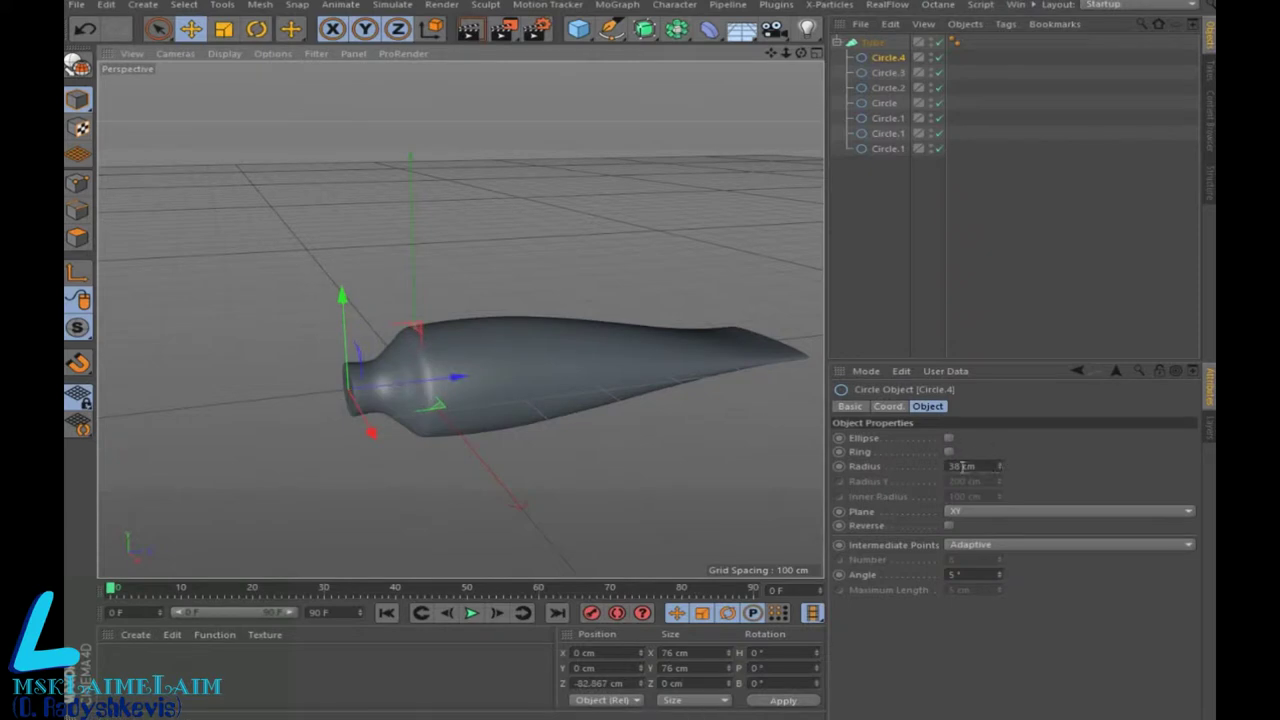
{"action": "left_click_drag", "start_coordinate": [997, 468], "coordinate": [985, 468]}
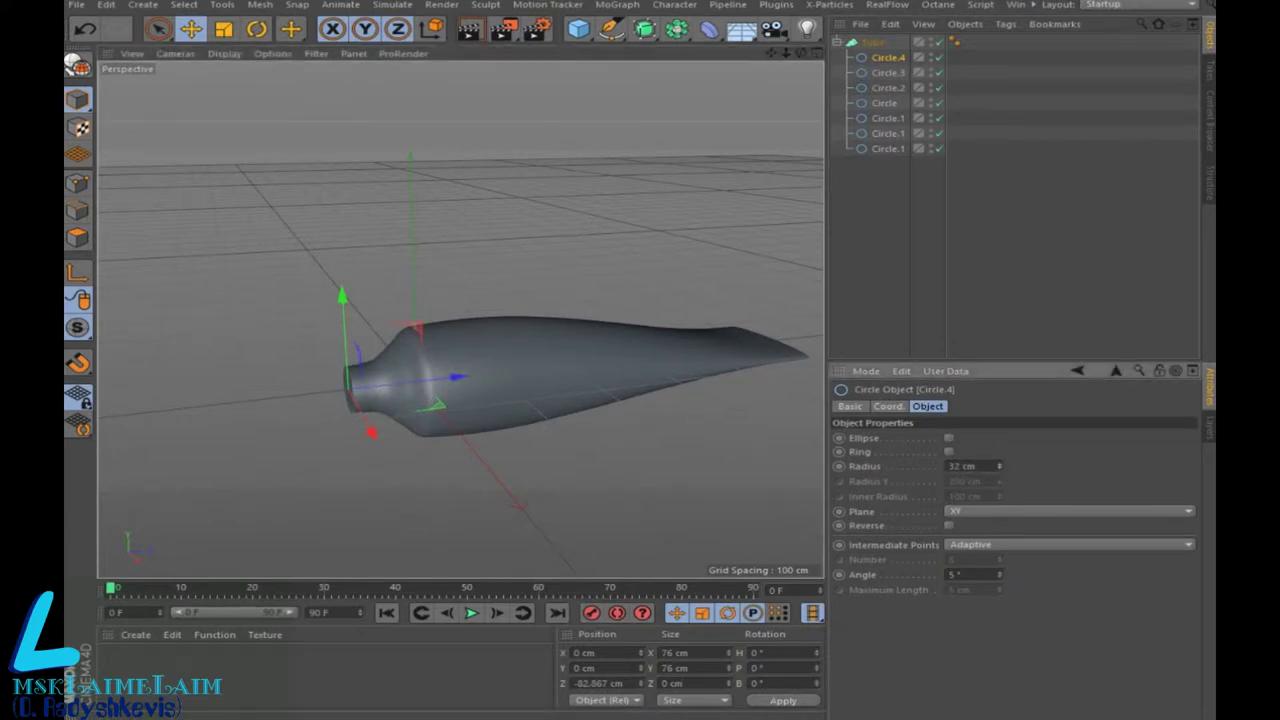
{"action": "left_click_drag", "start_coordinate": [457, 320], "coordinate": [460, 319], "text": "alt"}
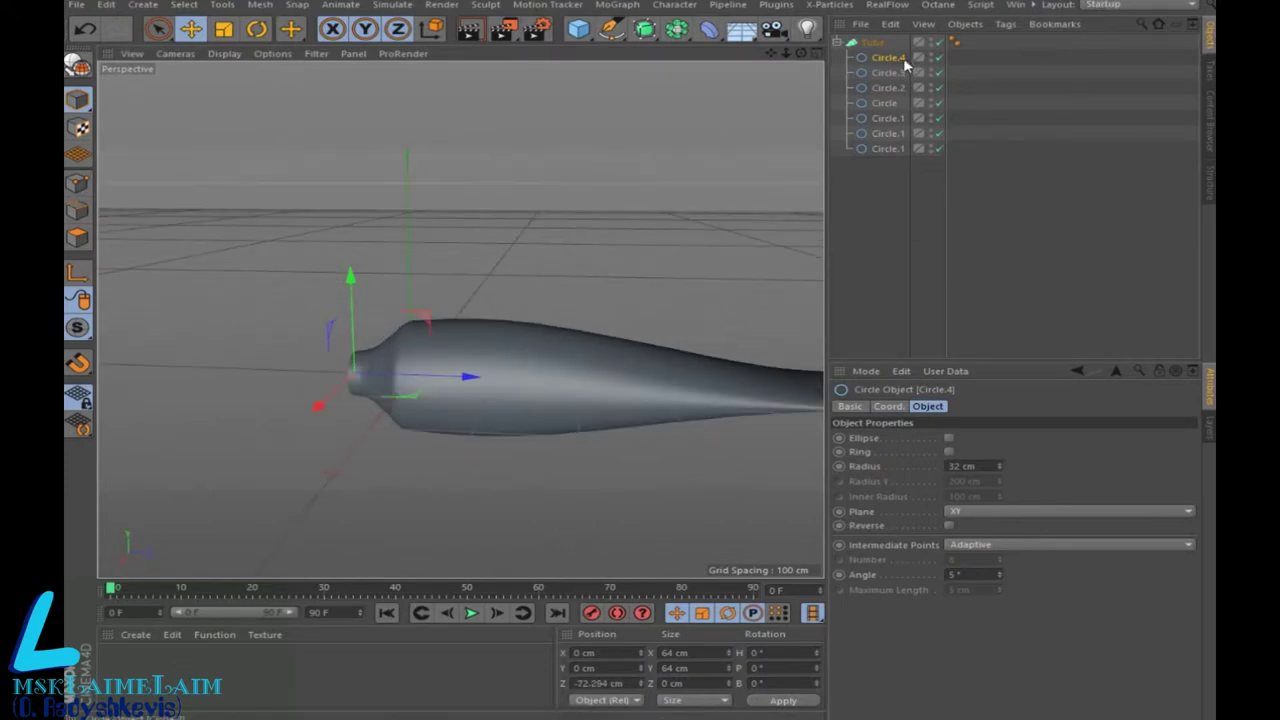
Step: Duplicate it again as Circle.5 with a 26 cm radius, moved further out
{"action": "left_click_drag", "start_coordinate": [893, 60], "coordinate": [893, 50], "text": "ctrl"}
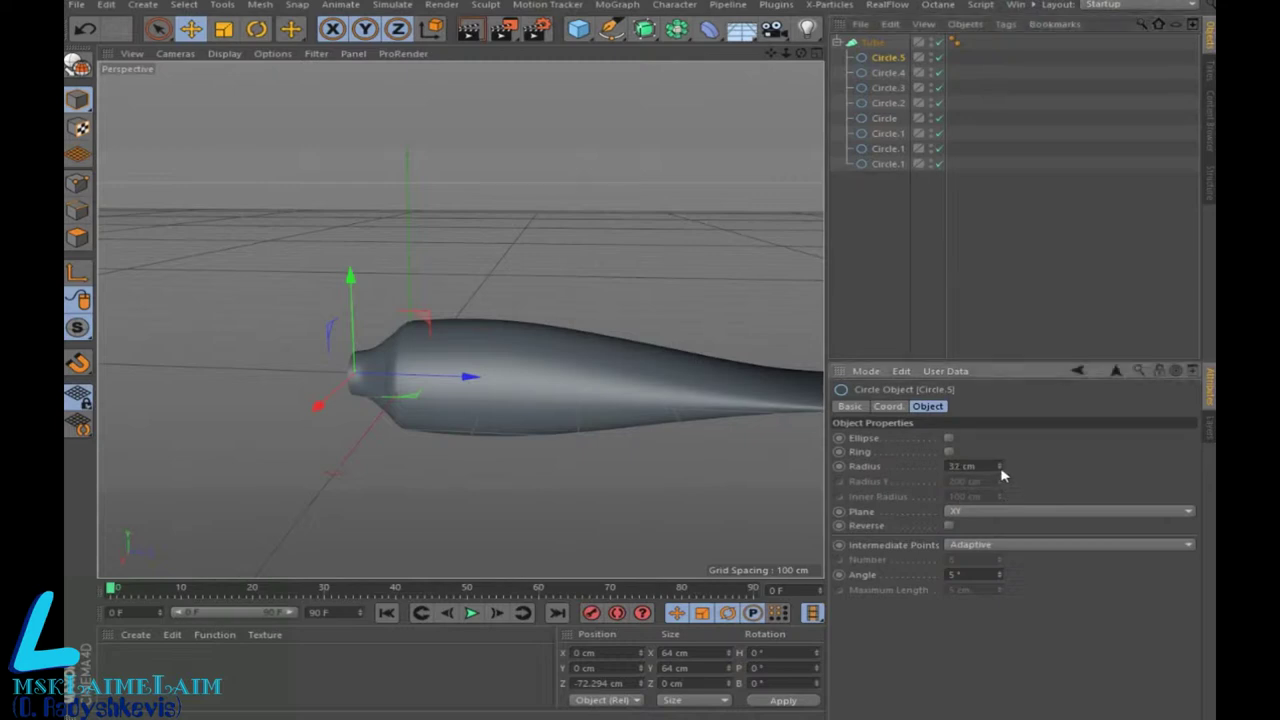
{"action": "scroll", "coordinate": [425, 292], "scroll_direction": "up", "scroll_amount": 2}
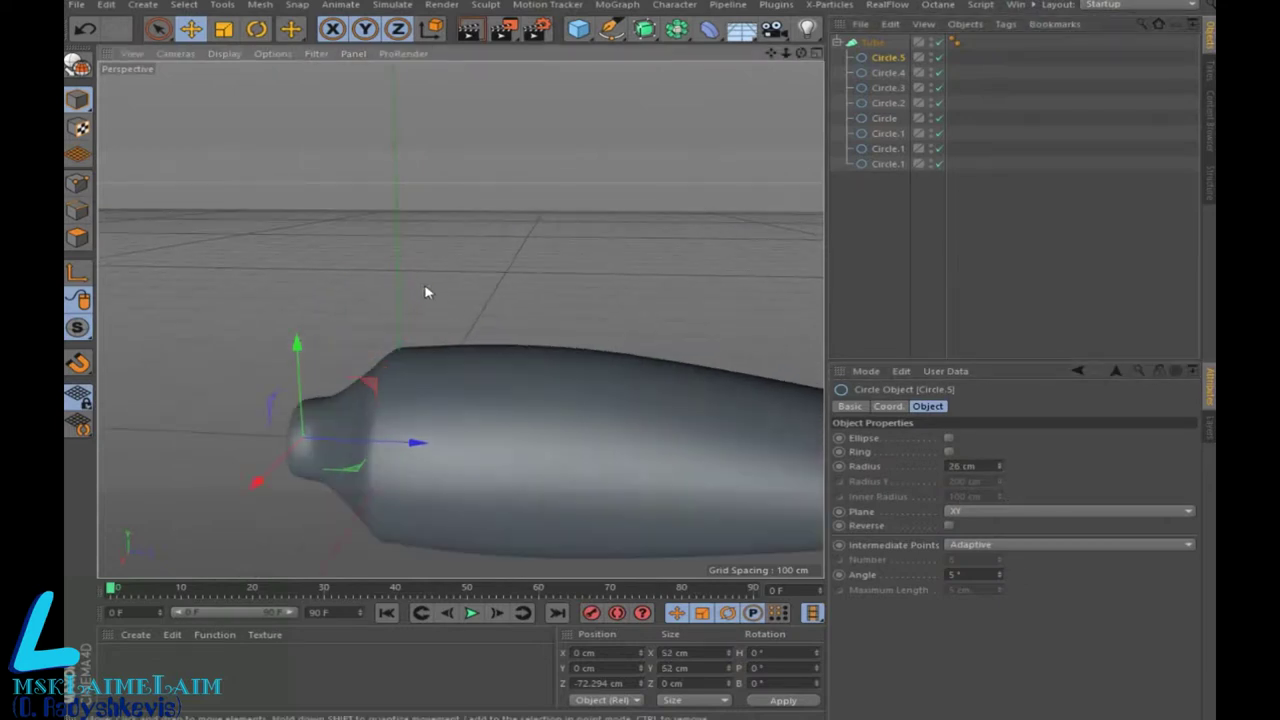
{"action": "mouse_move", "coordinate": [799, 90]}
{"action": "left_mouse_down", "text": "alt"}
{"action": "mouse_move", "coordinate": [403, 455]}
{"action": "mouse_move", "coordinate": [423, 458]}
{"action": "left_mouse_up", "text": "alt"}
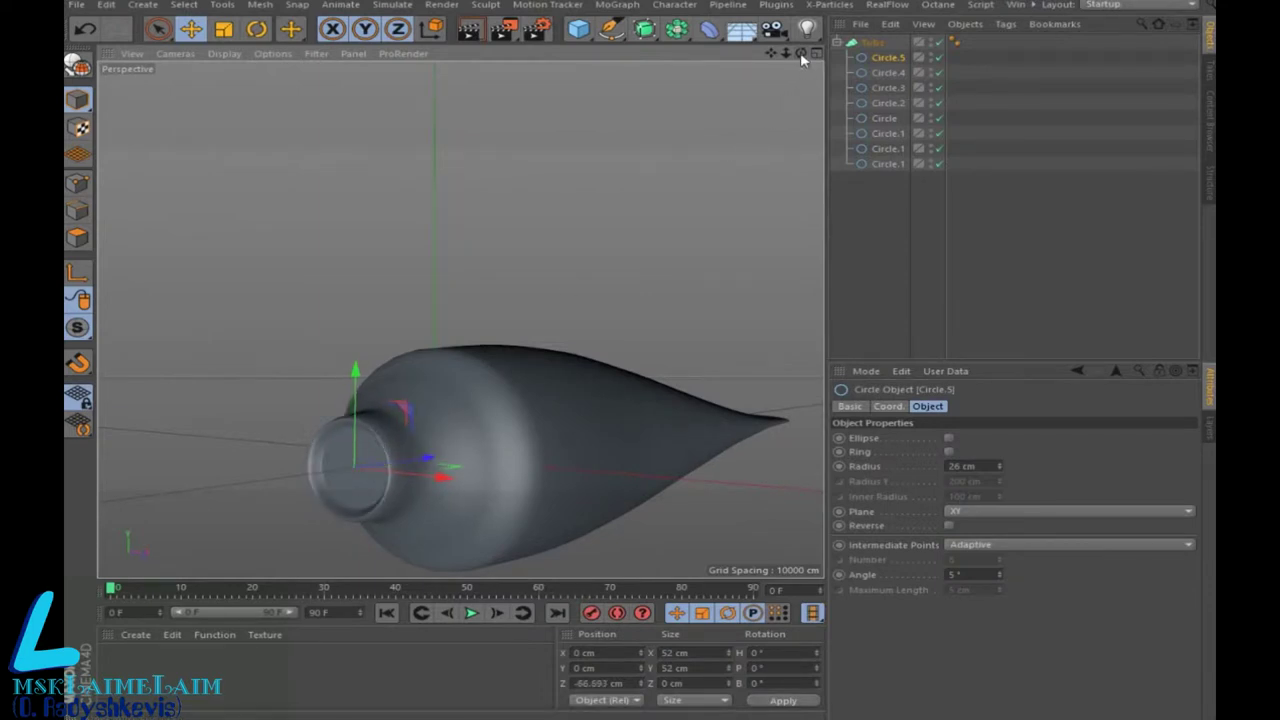
{"action": "left_click_drag", "start_coordinate": [800, 53], "coordinate": [800, 56]}
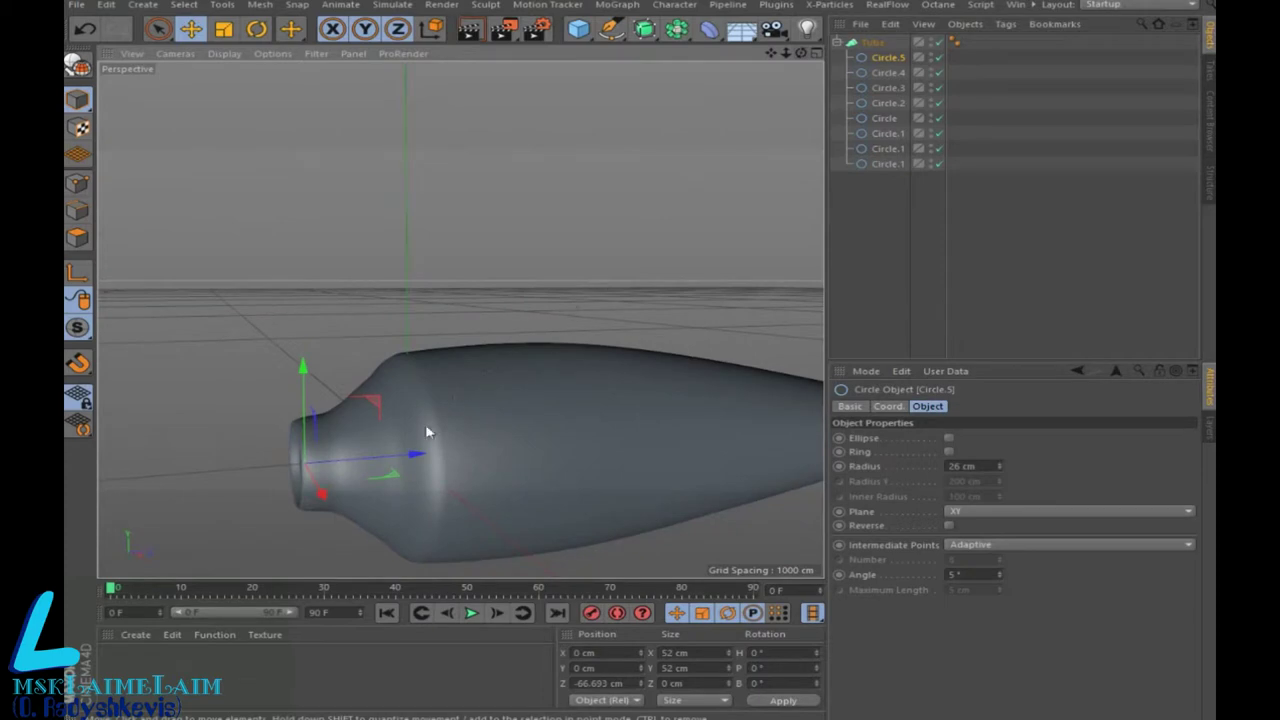
{"action": "left_click_drag", "start_coordinate": [414, 452], "coordinate": [380, 462]}
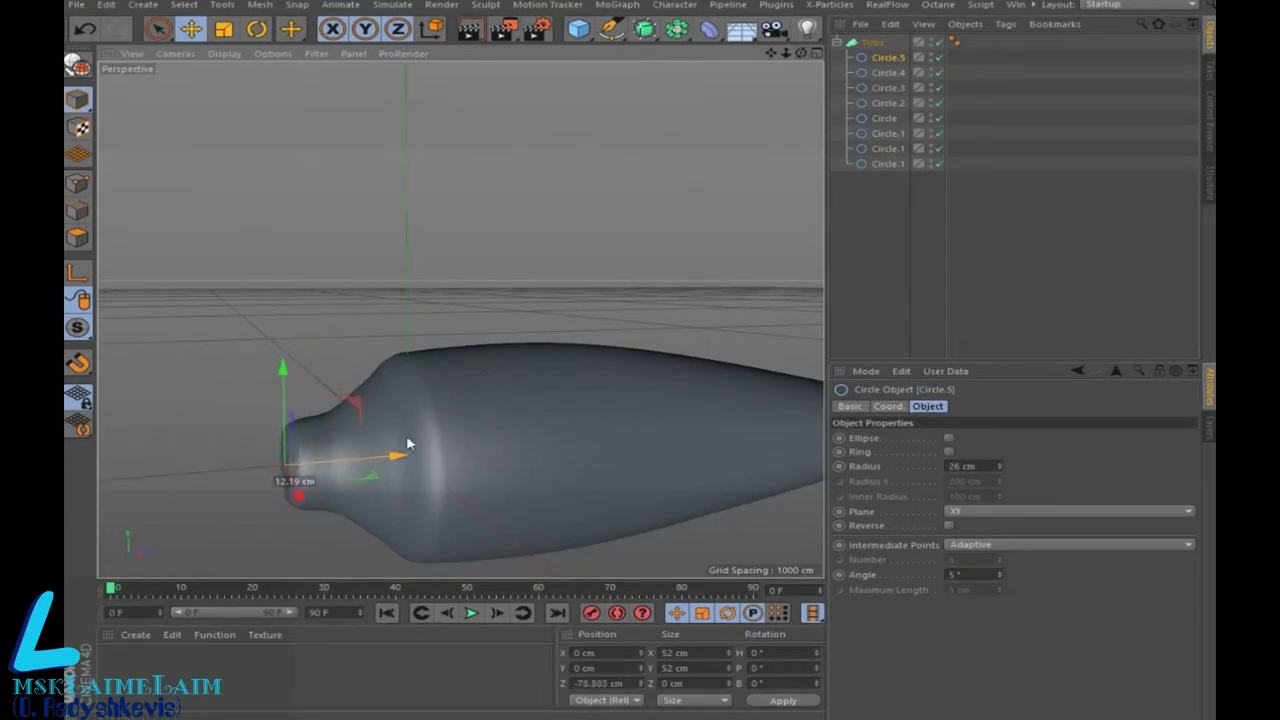
Step: Reposition Circle.3, Circle.4 (Z −46.73 cm) and Circle.5 (Z −53.039 cm) along the tube
{"action": "left_click", "coordinate": [898, 89]}
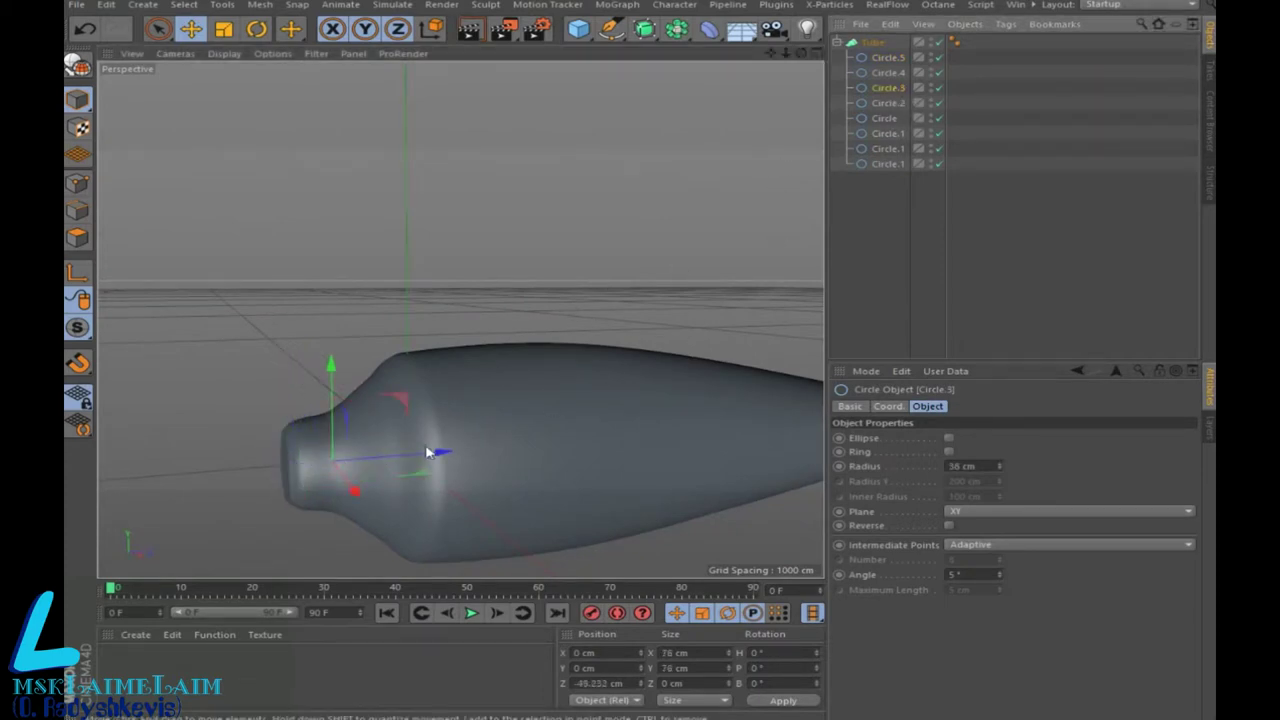
{"action": "left_click_drag", "start_coordinate": [430, 452], "coordinate": [437, 461]}
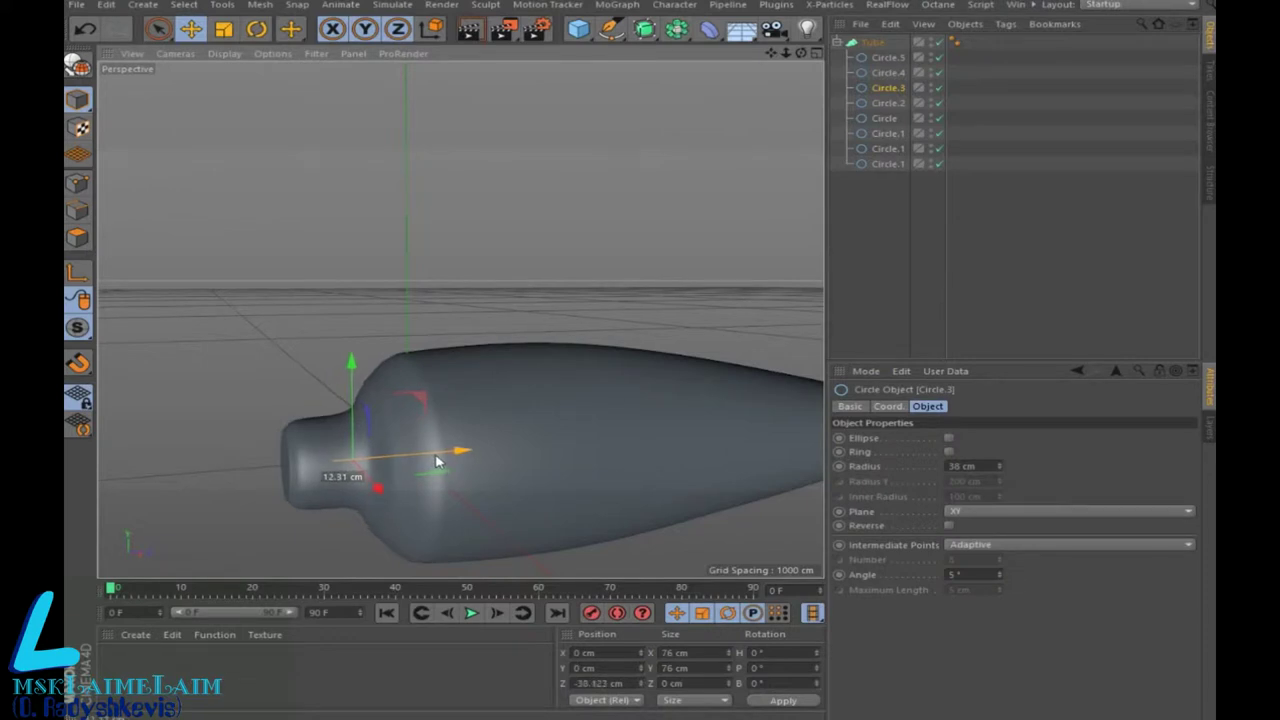
{"action": "left_click", "coordinate": [888, 73]}
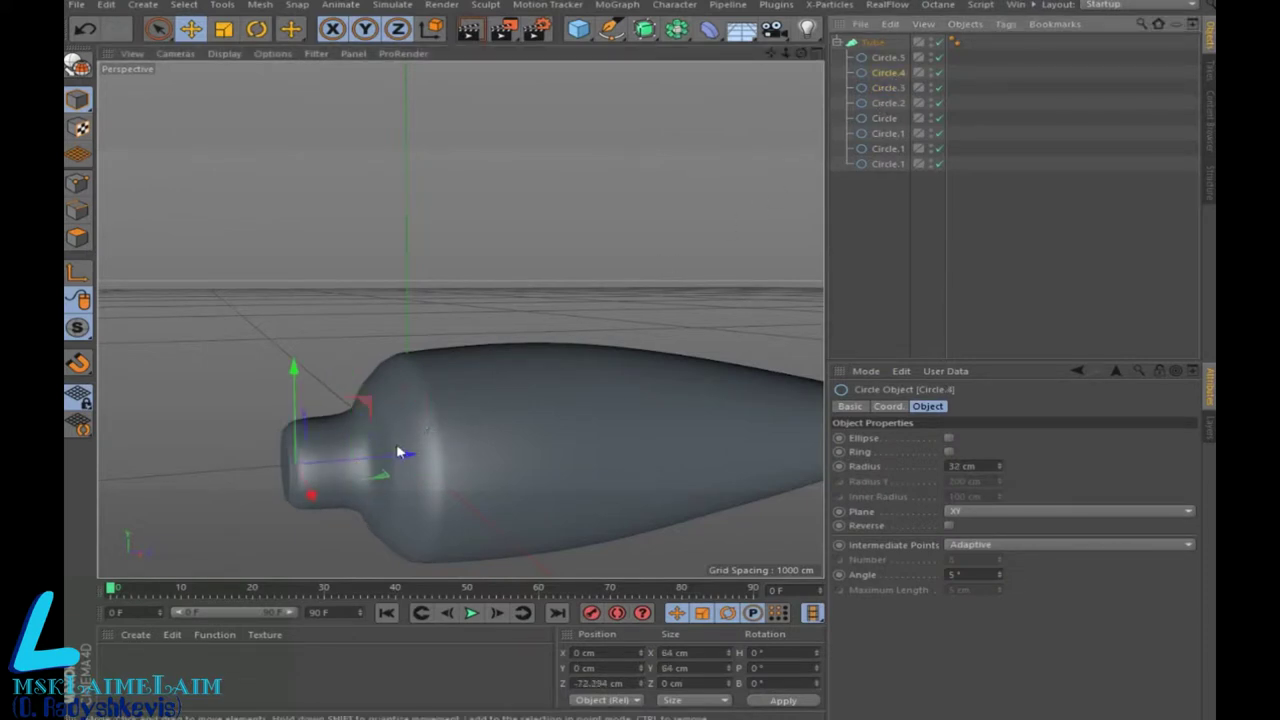
{"action": "left_click_drag", "start_coordinate": [399, 452], "coordinate": [425, 471]}
{"action": "mouse_move", "coordinate": [801, 52]}
{"action": "left_mouse_down"}
{"action": "mouse_move", "coordinate": [740, 70]}
{"action": "mouse_move", "coordinate": [805, 58]}
{"action": "left_mouse_up"}
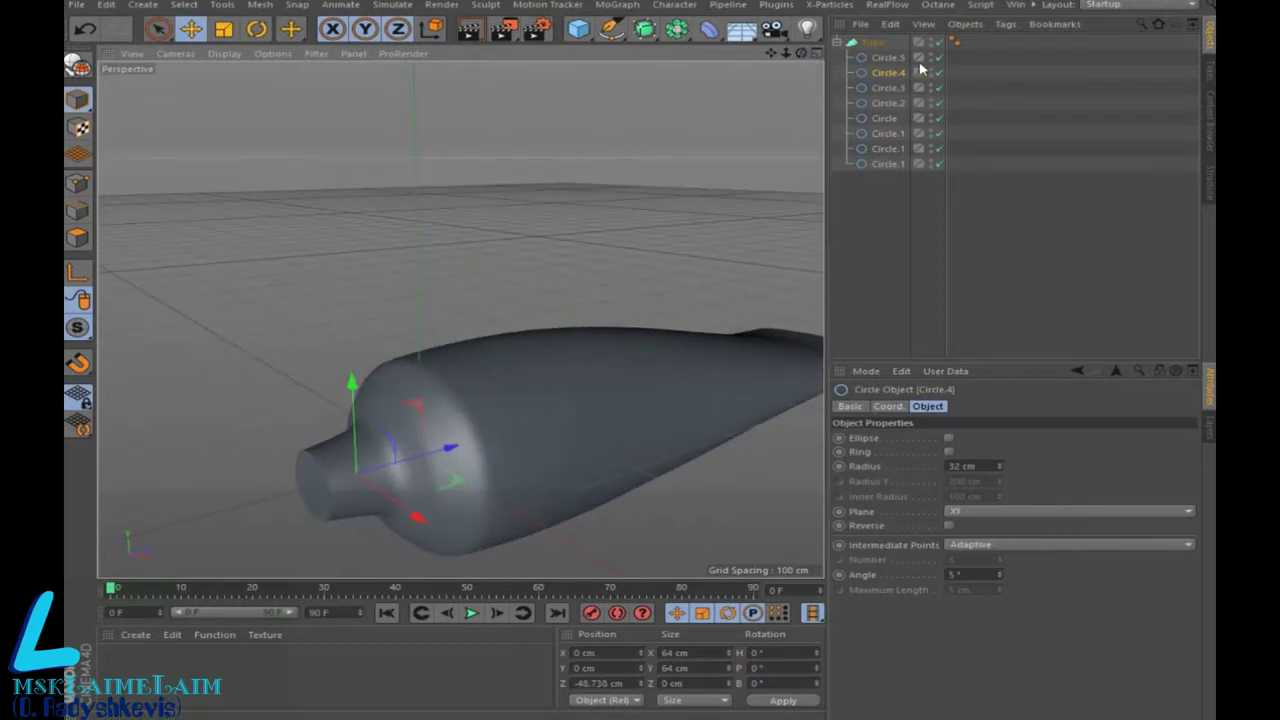
{"action": "left_click", "coordinate": [889, 60]}
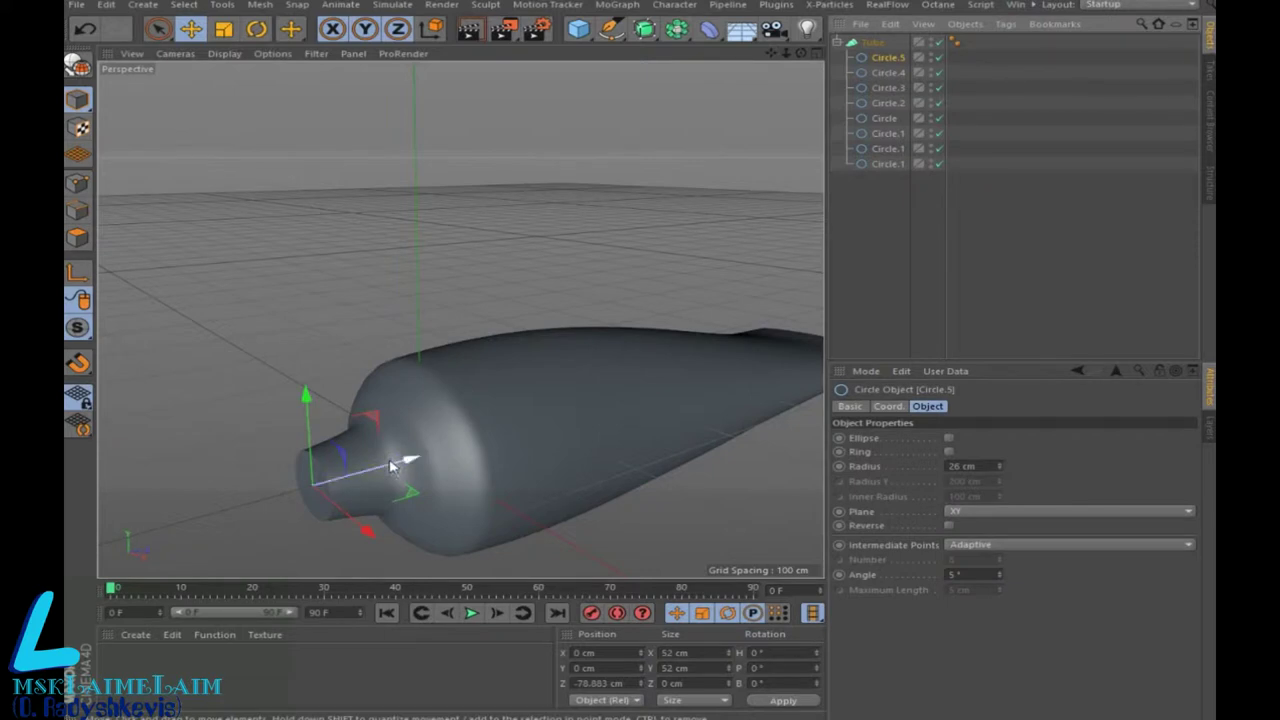
{"action": "left_click_drag", "start_coordinate": [440, 458], "coordinate": [421, 469]}
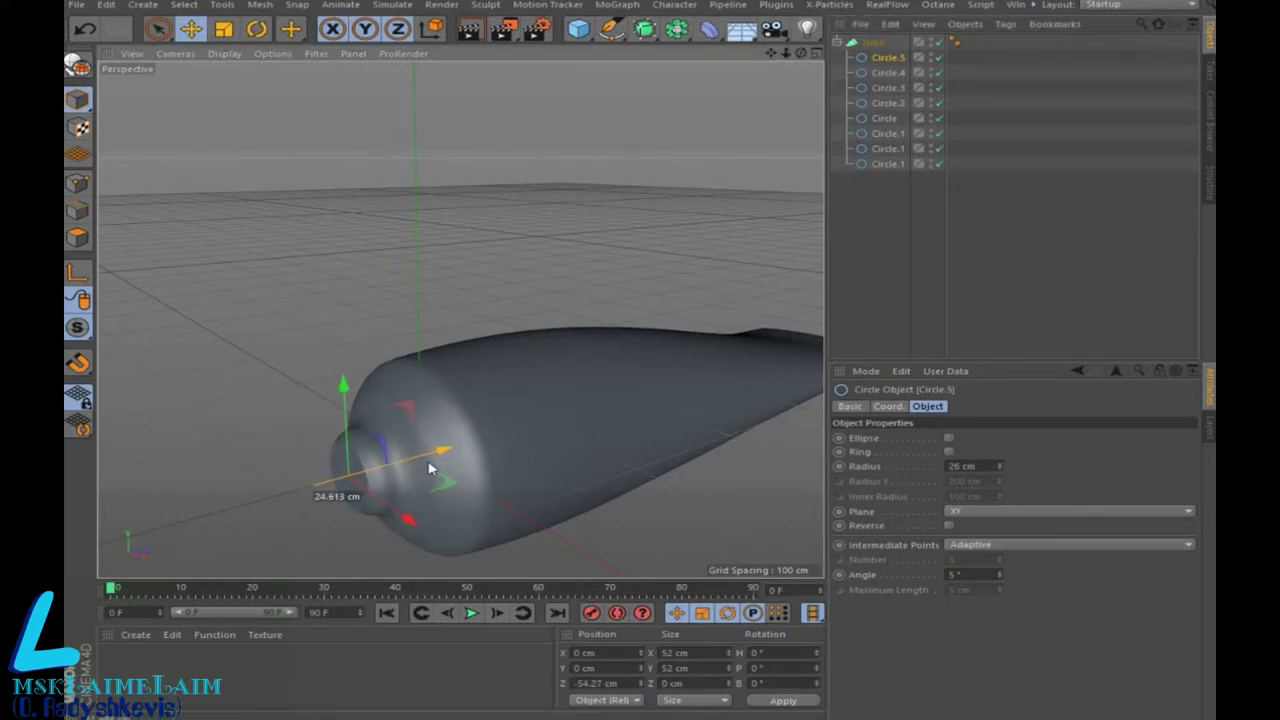
{"action": "left_click_drag", "start_coordinate": [421, 469], "coordinate": [436, 461]}
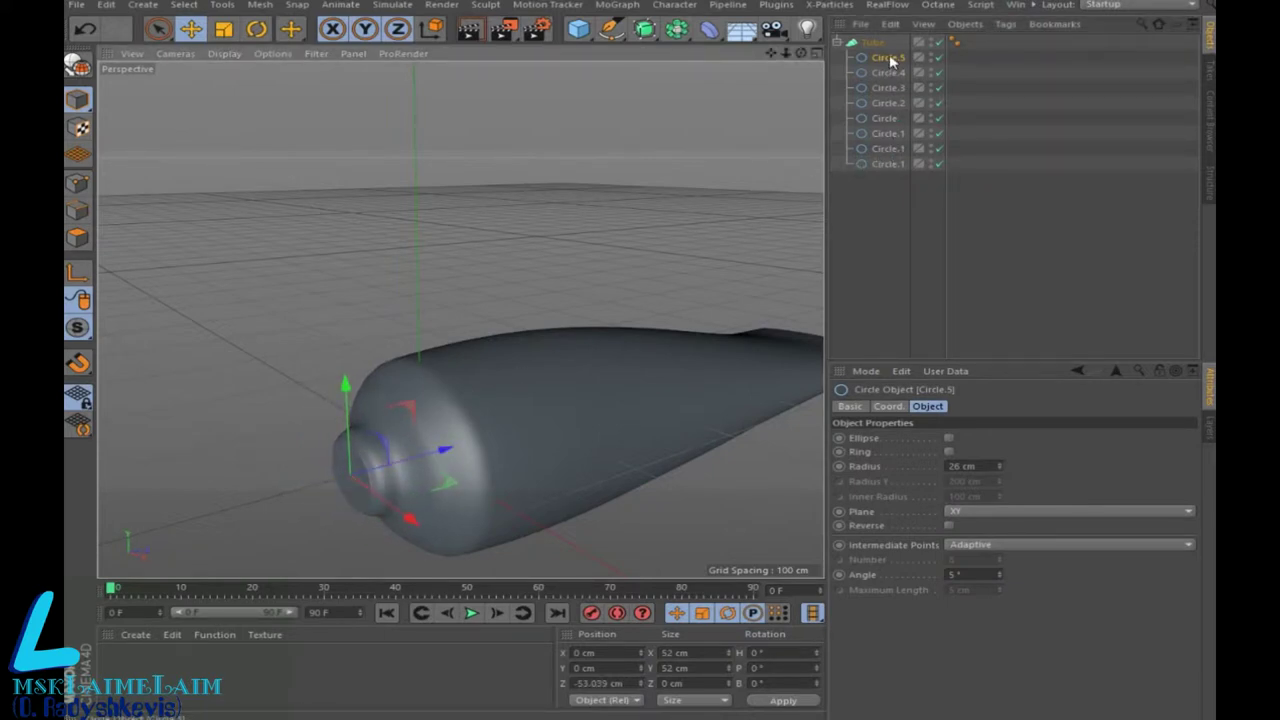
Step: Duplicate the ring as Circle.6 with a 24 cm radius, moved toward the tube end
{"action": "left_click_drag", "start_coordinate": [896, 57], "coordinate": [895, 50], "text": "ctrl"}
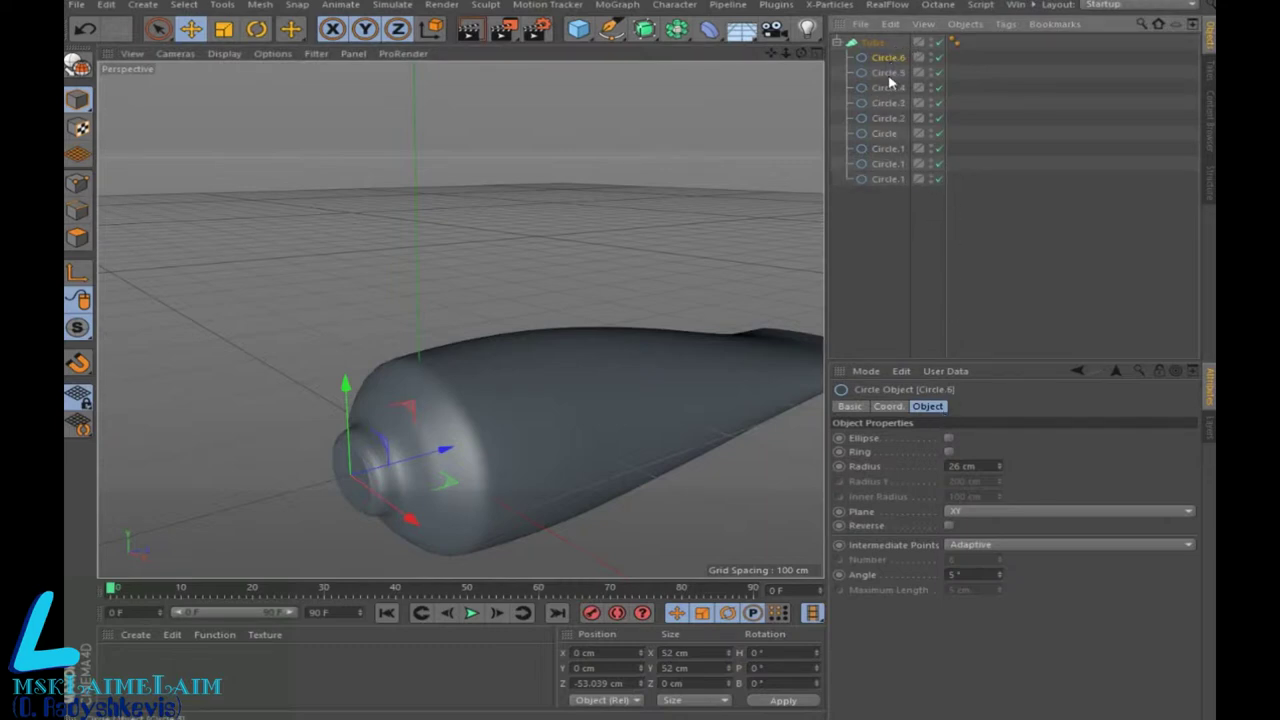
{"action": "left_click", "coordinate": [889, 58]}
{"action": "left_click_drag", "start_coordinate": [958, 467], "coordinate": [951, 467]}
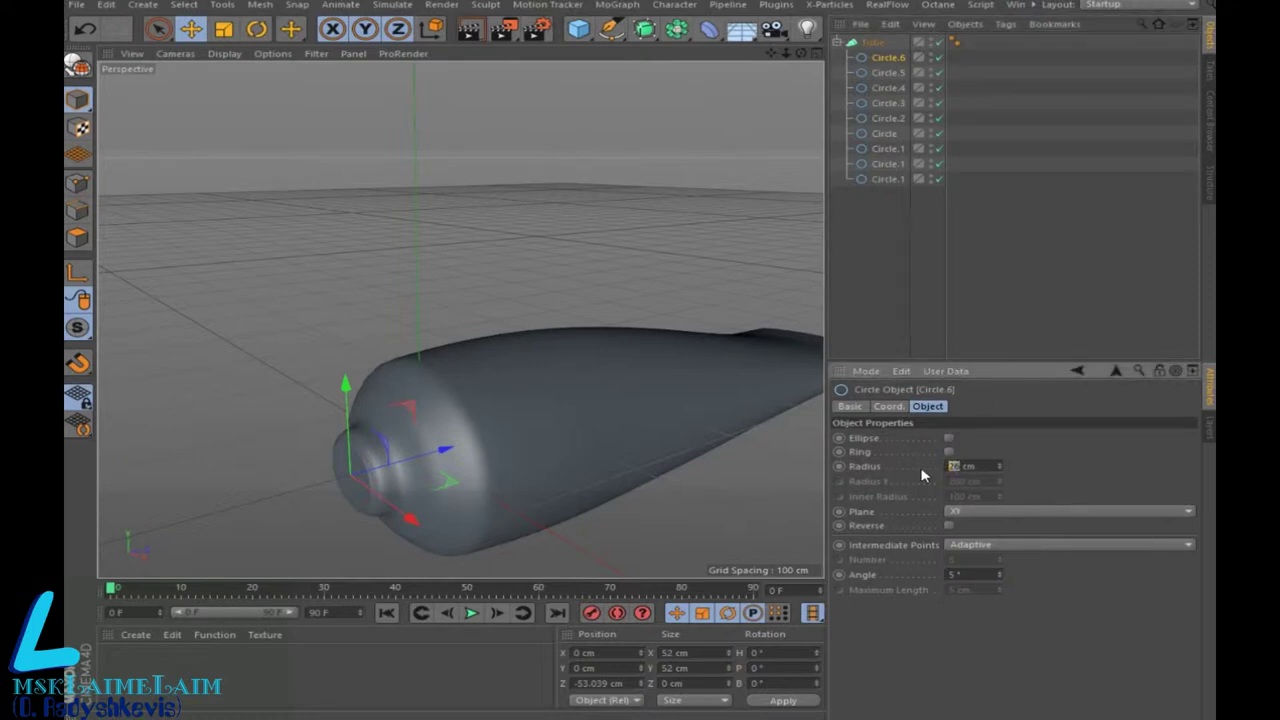
{"action": "type", "text": "24"}
{"action": "key", "text": "Return"}
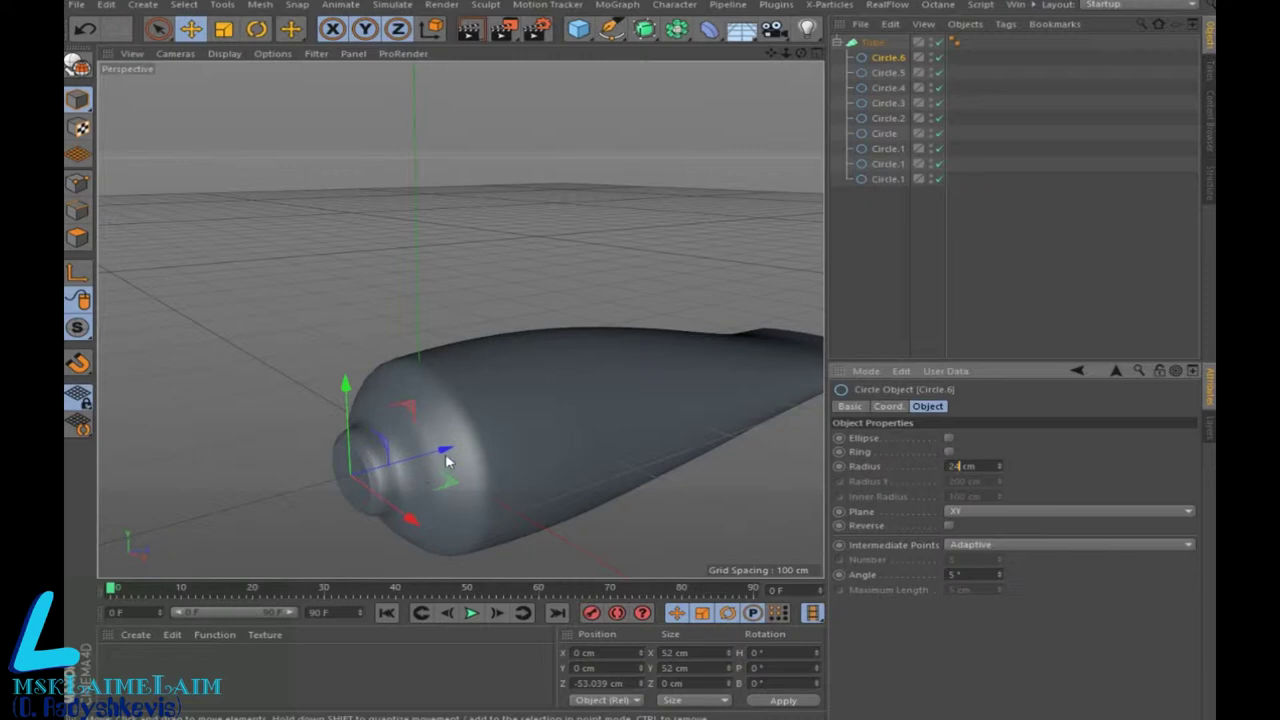
{"action": "left_click_drag", "start_coordinate": [447, 463], "coordinate": [423, 455]}
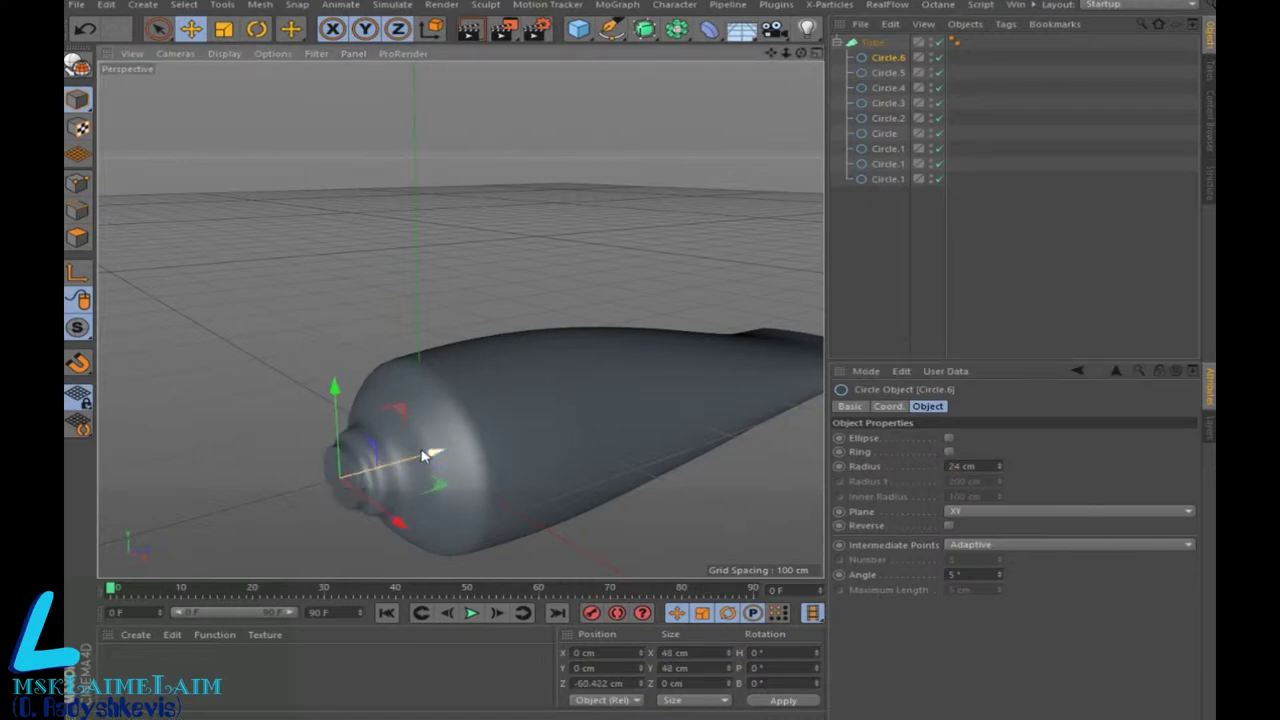
{"action": "left_click_drag", "start_coordinate": [801, 52], "coordinate": [785, 114]}
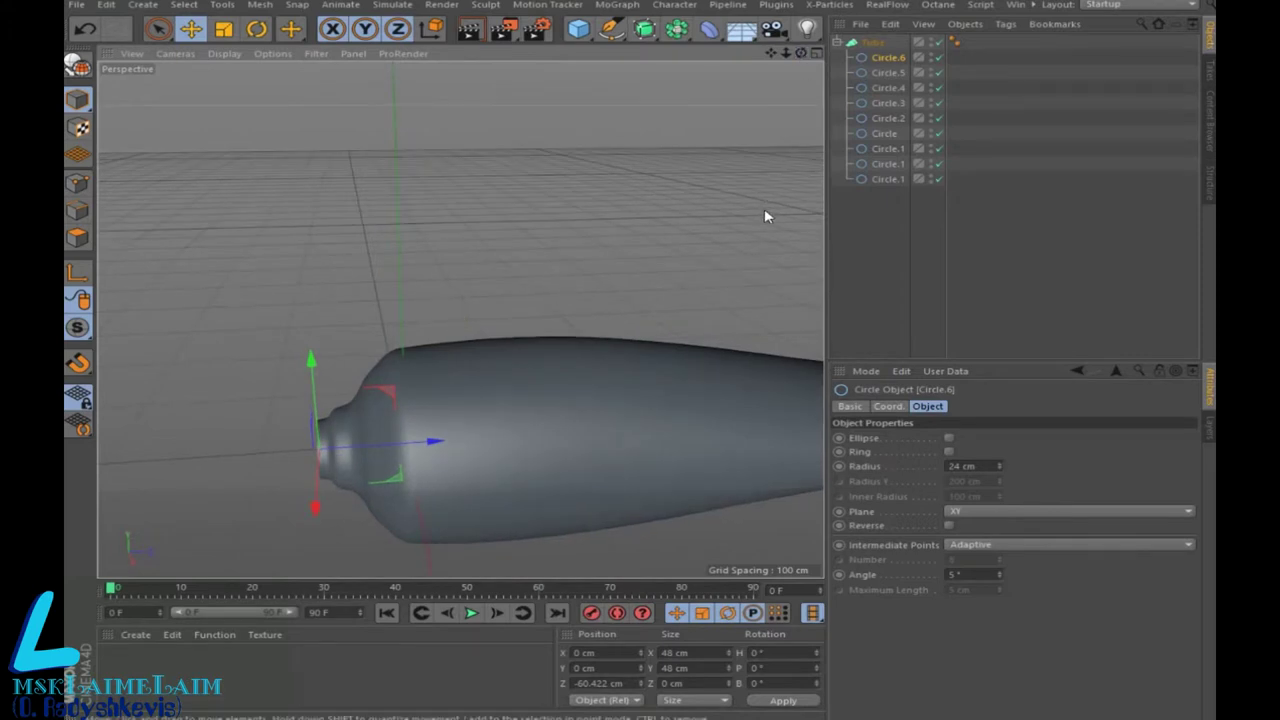
Step: Duplicate Circle.6 as Circle.7 with a 22 cm radius and slide it to the neck
{"action": "left_click", "coordinate": [893, 60]}
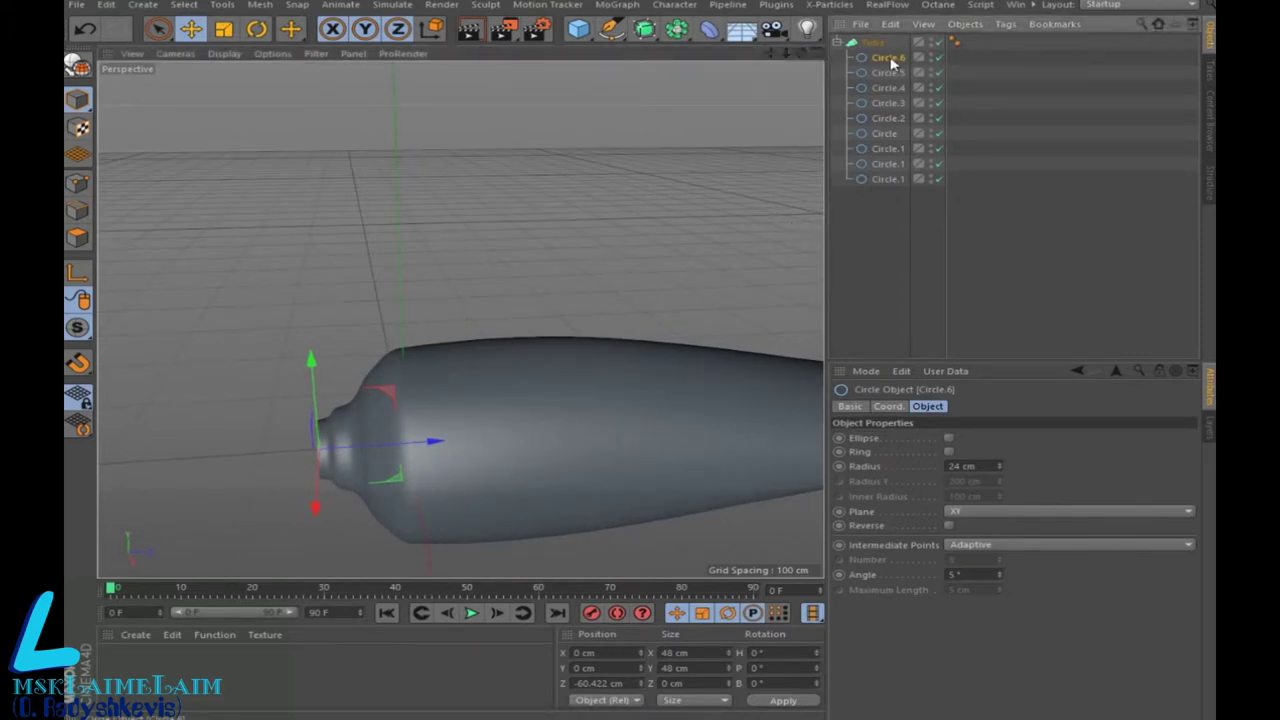
{"action": "left_click_drag", "start_coordinate": [893, 55], "coordinate": [893, 50], "text": "ctrl"}
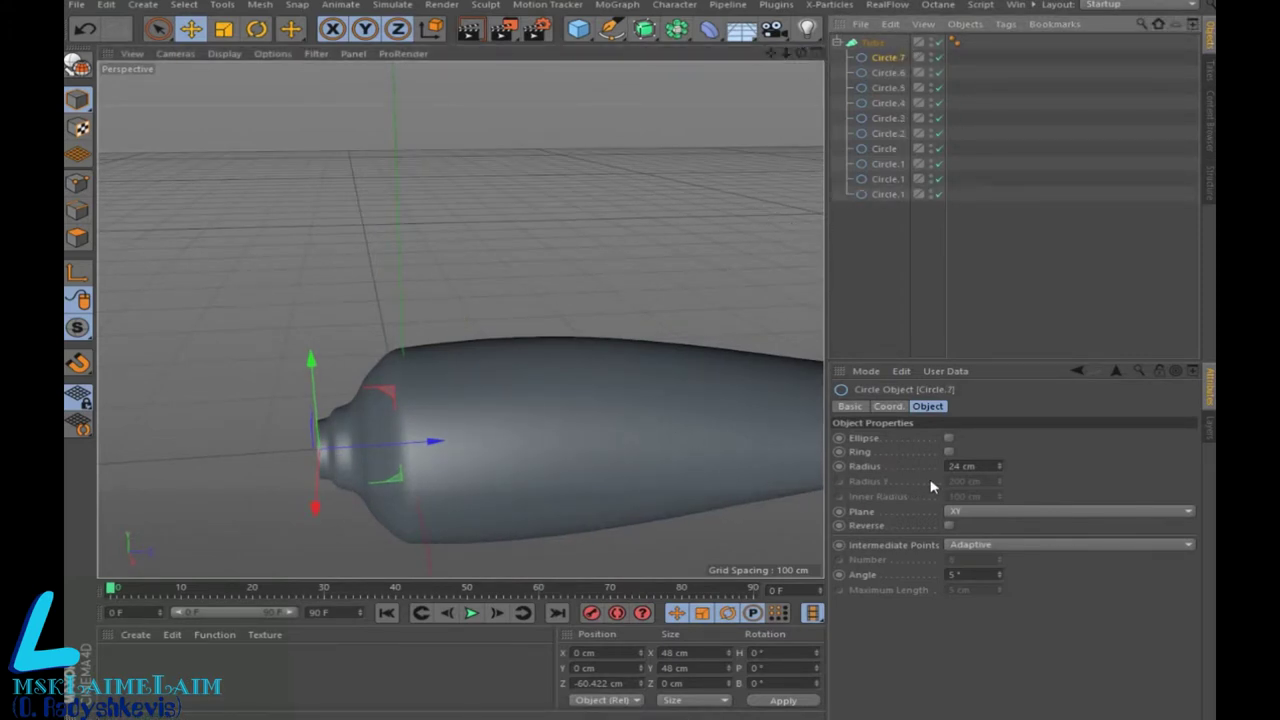
{"action": "double_click", "coordinate": [957, 467]}
{"action": "type", "text": "22"}
{"action": "key", "text": "Return"}
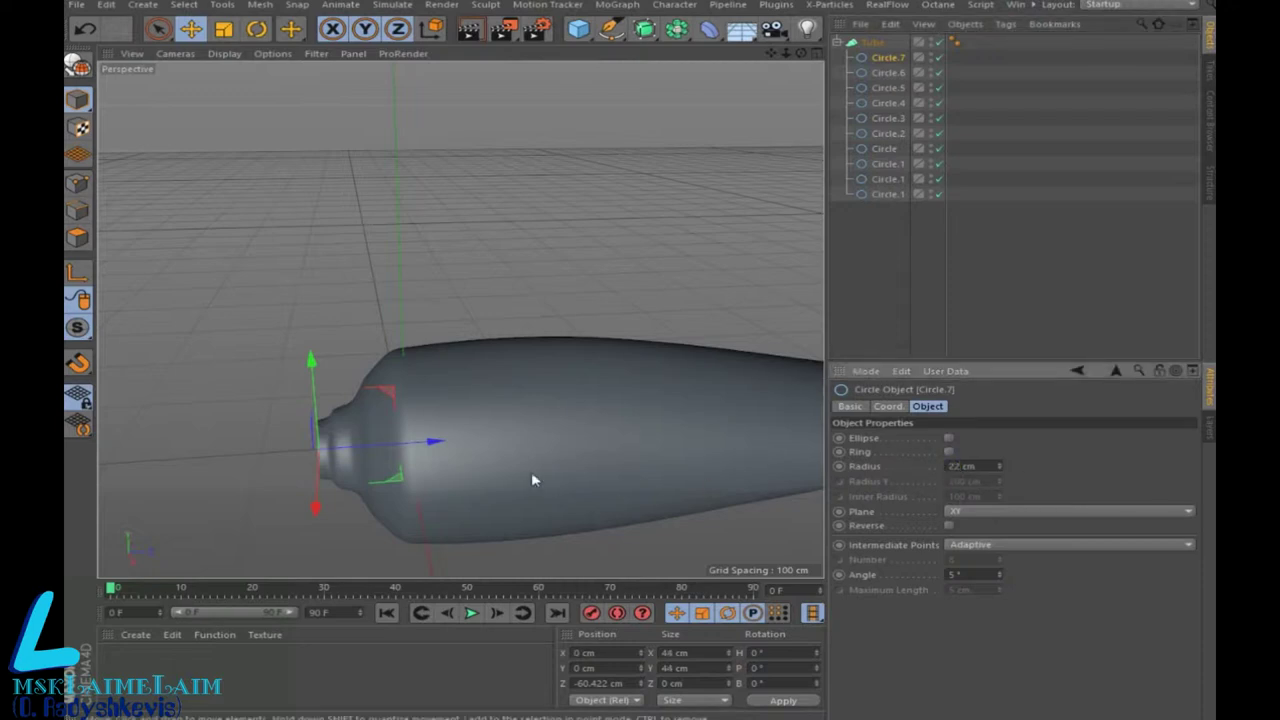
{"action": "mouse_move", "coordinate": [423, 443]}
{"action": "left_mouse_down"}
{"action": "mouse_move", "coordinate": [409, 450]}
{"action": "mouse_move", "coordinate": [421, 454]}
{"action": "left_mouse_up"}
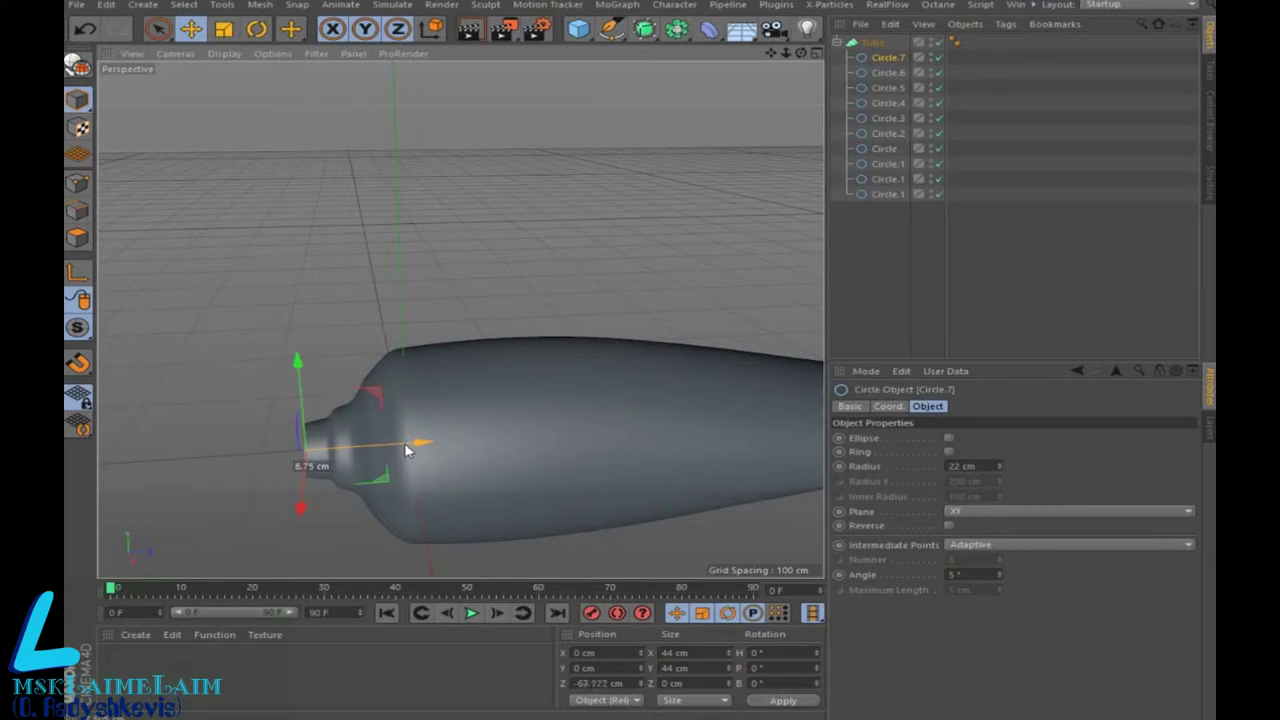
{"action": "left_click_drag", "start_coordinate": [421, 454], "coordinate": [428, 445]}
Step: Fine-tune Circle.7 to Z −55.164 cm and paste a copy as Circle.8
{"action": "left_click_drag", "start_coordinate": [801, 52], "coordinate": [720, 40]}
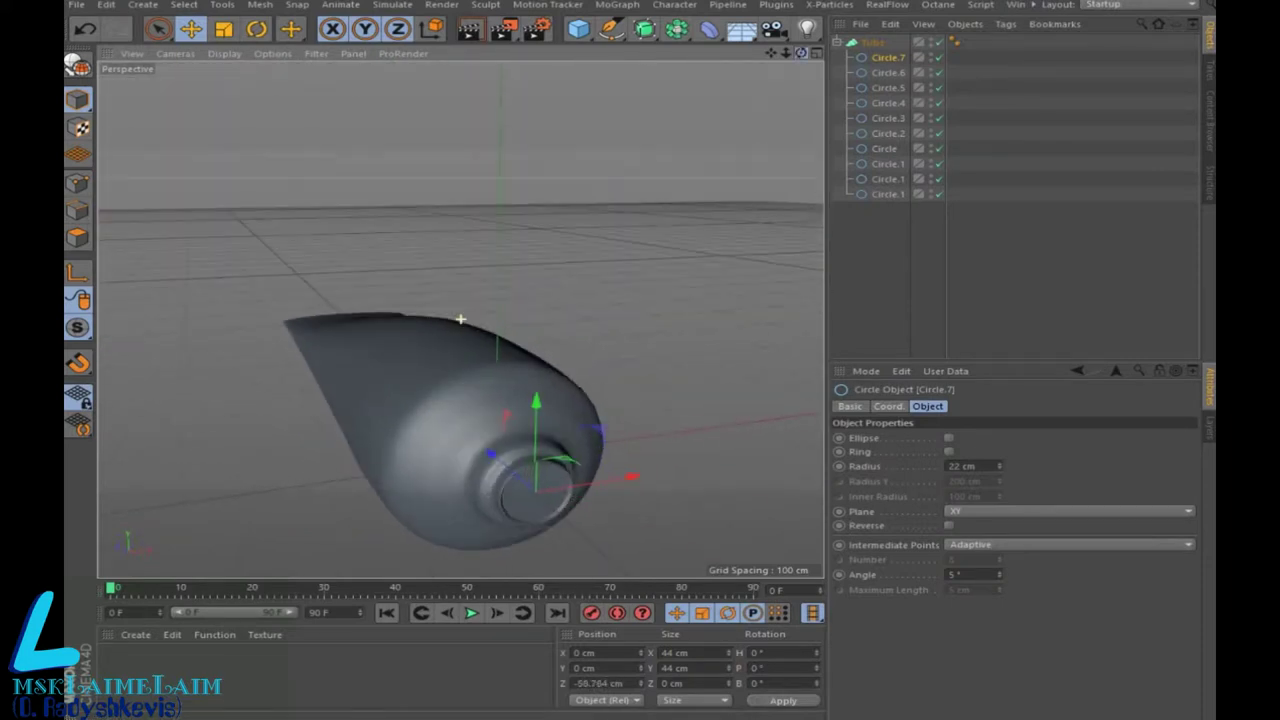
{"action": "left_click_drag", "start_coordinate": [801, 52], "coordinate": [760, 60]}
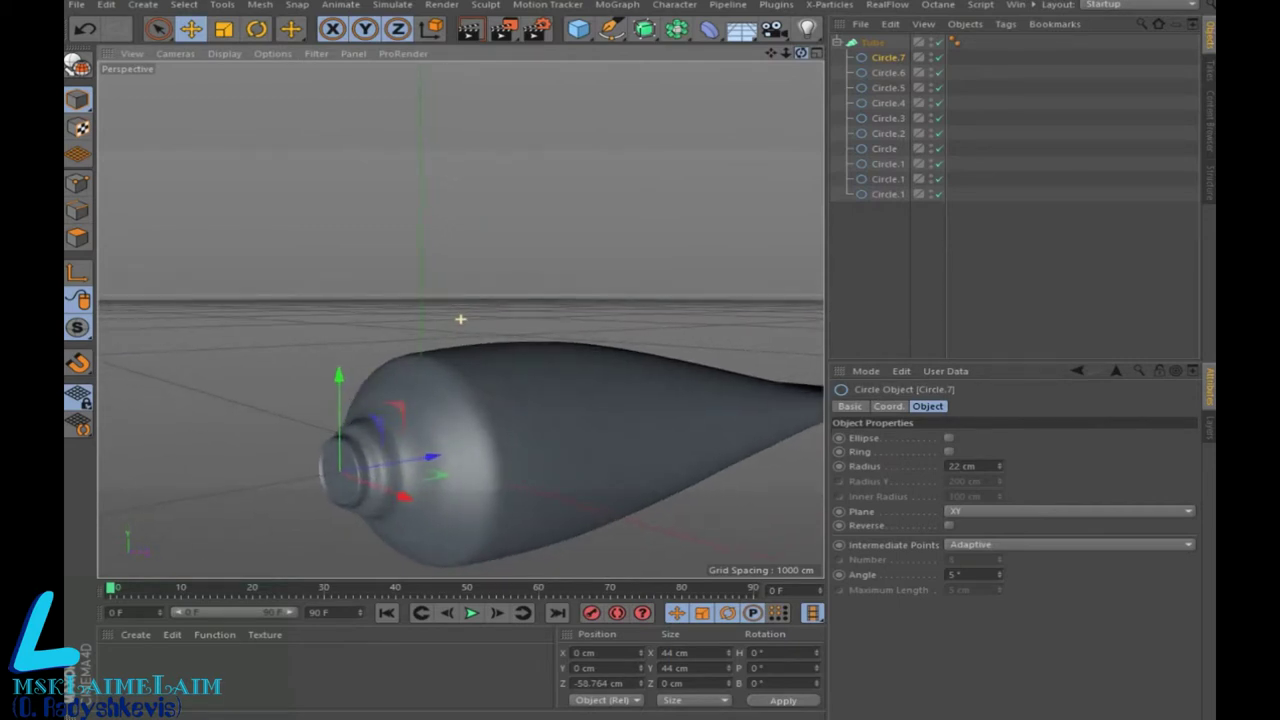
{"action": "left_click_drag", "start_coordinate": [447, 458], "coordinate": [419, 470], "text": "ctrl"}
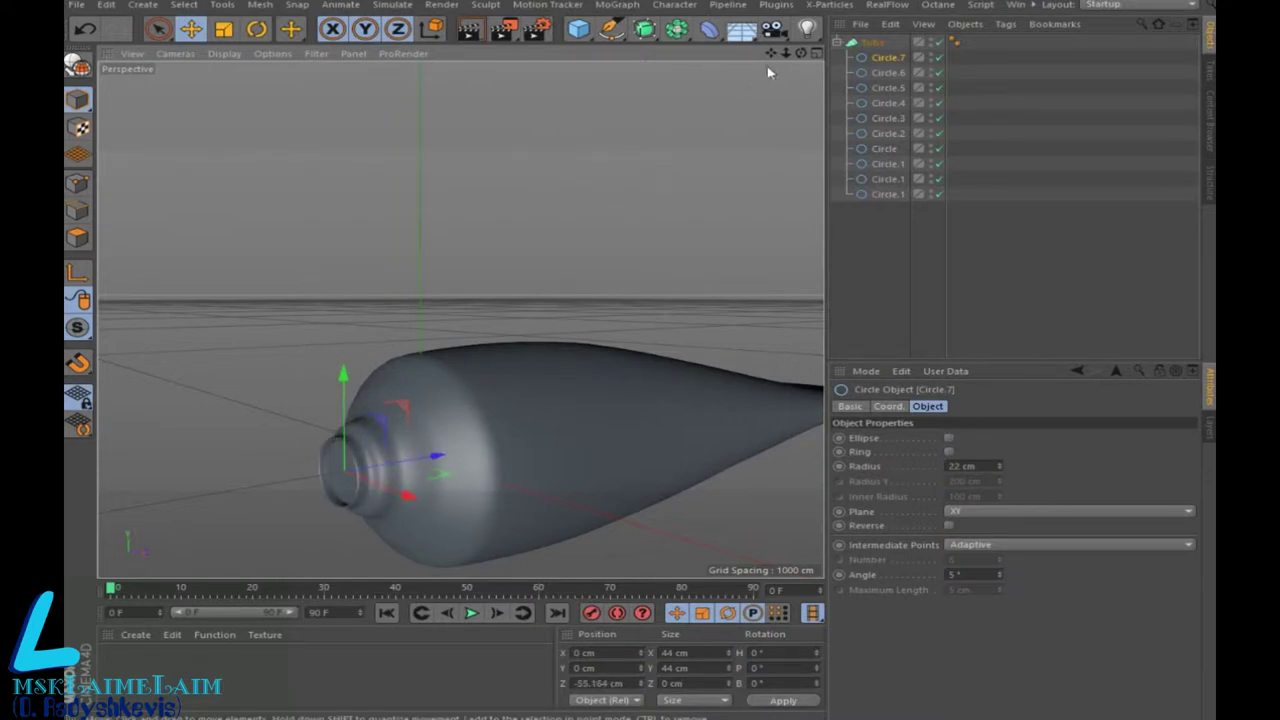
{"action": "left_click_drag", "start_coordinate": [801, 52], "coordinate": [460, 319]}
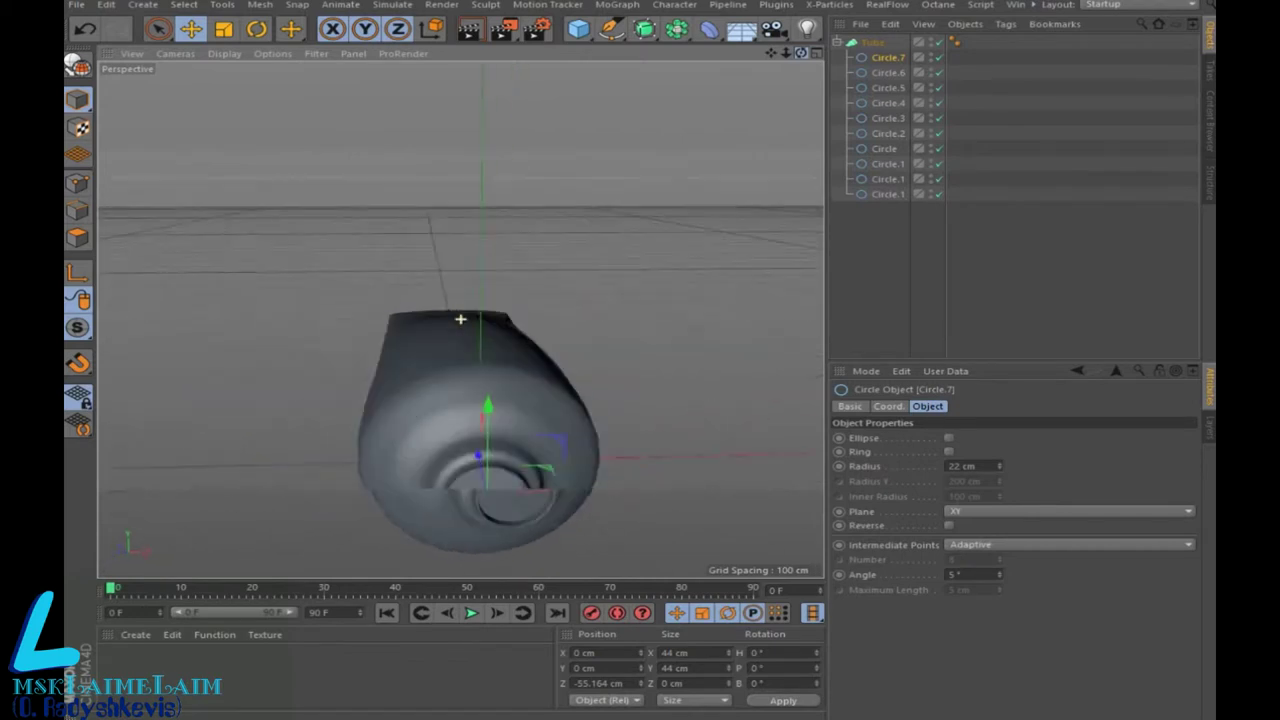
{"action": "left_click_drag", "start_coordinate": [460, 319], "coordinate": [950, 12]}
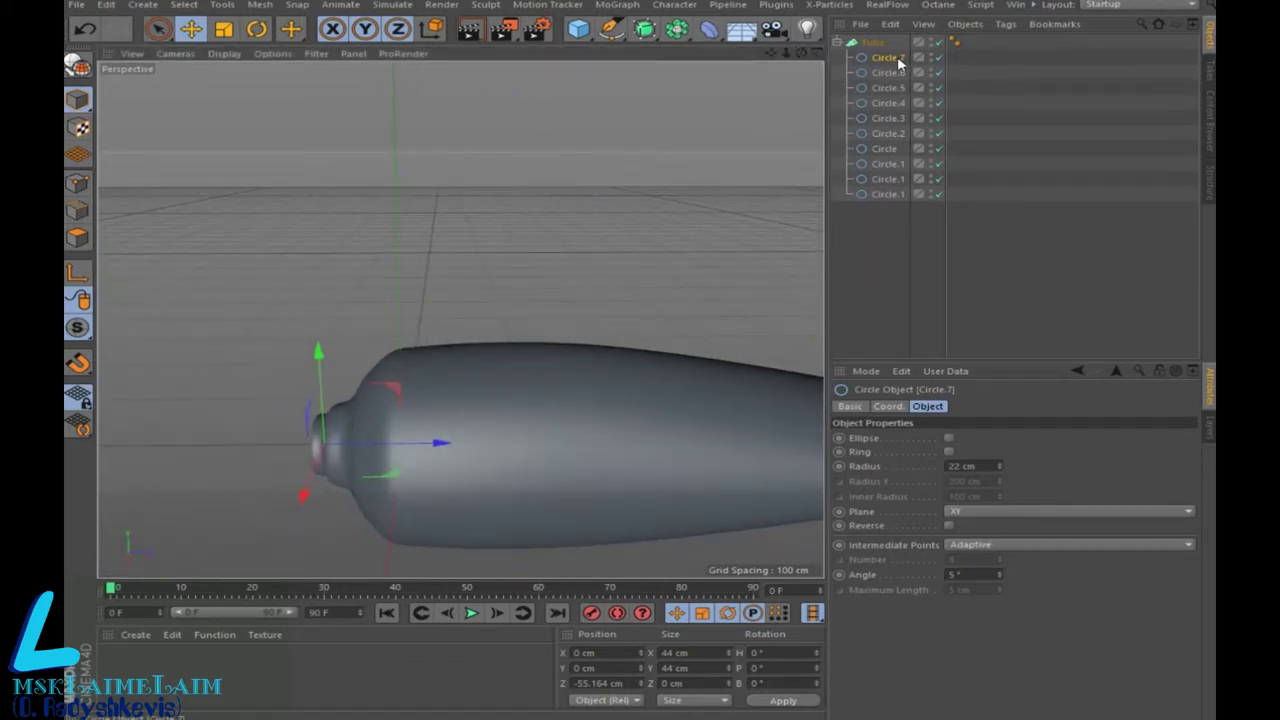
{"action": "key", "text": "ctrl+v"}
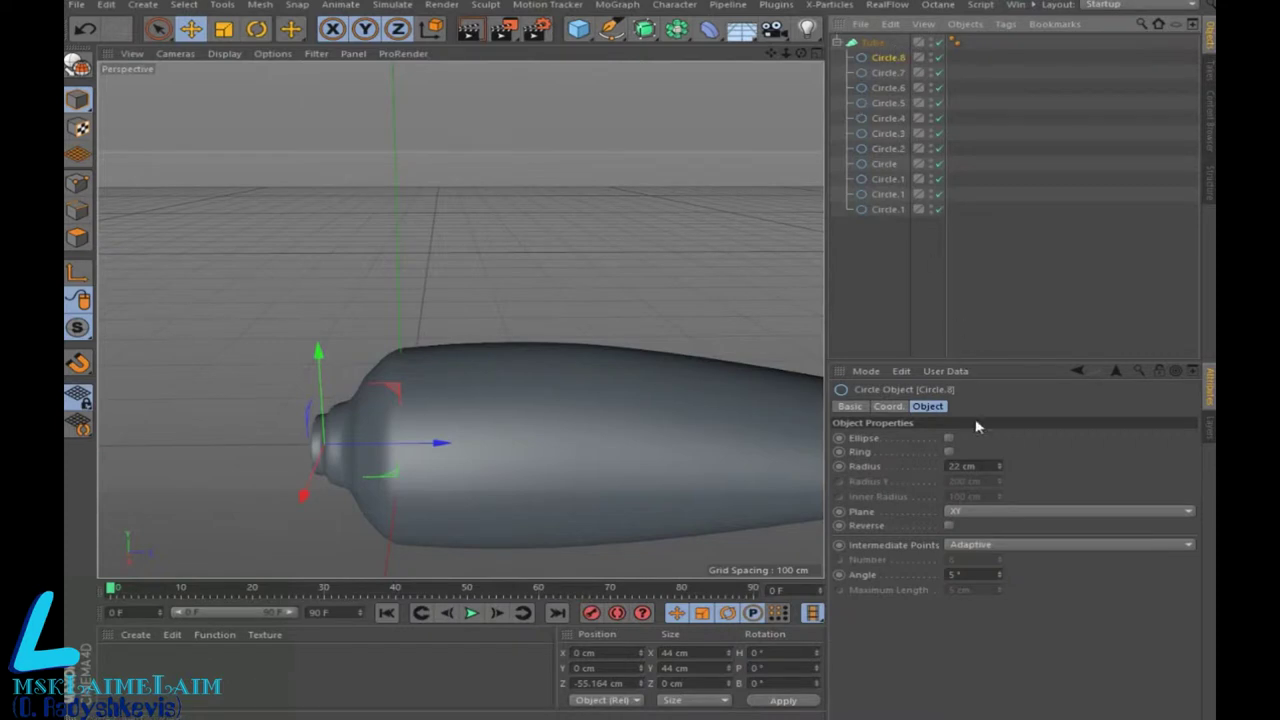
Step: Enlarge the copied circle to a 38 cm radius and place it at the neck's end
{"action": "left_click", "coordinate": [998, 470]}
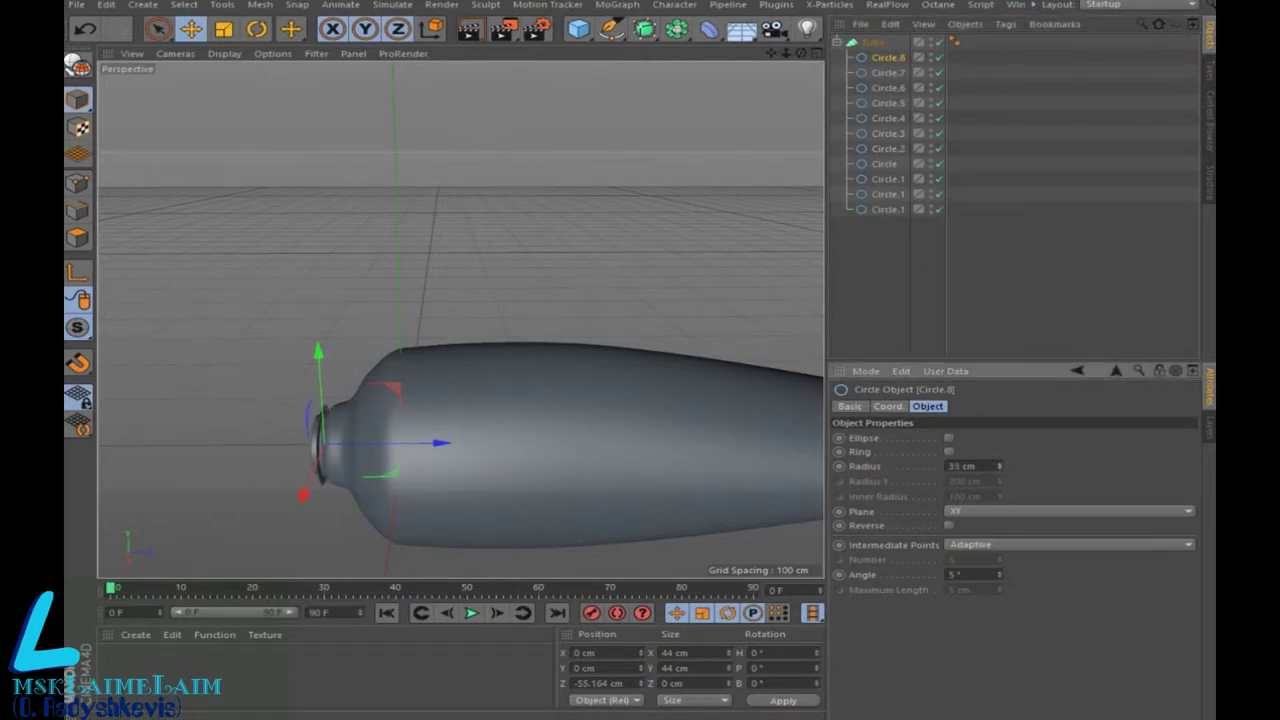
{"action": "left_click_drag", "start_coordinate": [998, 466], "coordinate": [619, 243]}
{"action": "left_click_drag", "start_coordinate": [801, 52], "coordinate": [560, 282]}
{"action": "left_click_drag", "start_coordinate": [433, 452], "coordinate": [420, 458]}
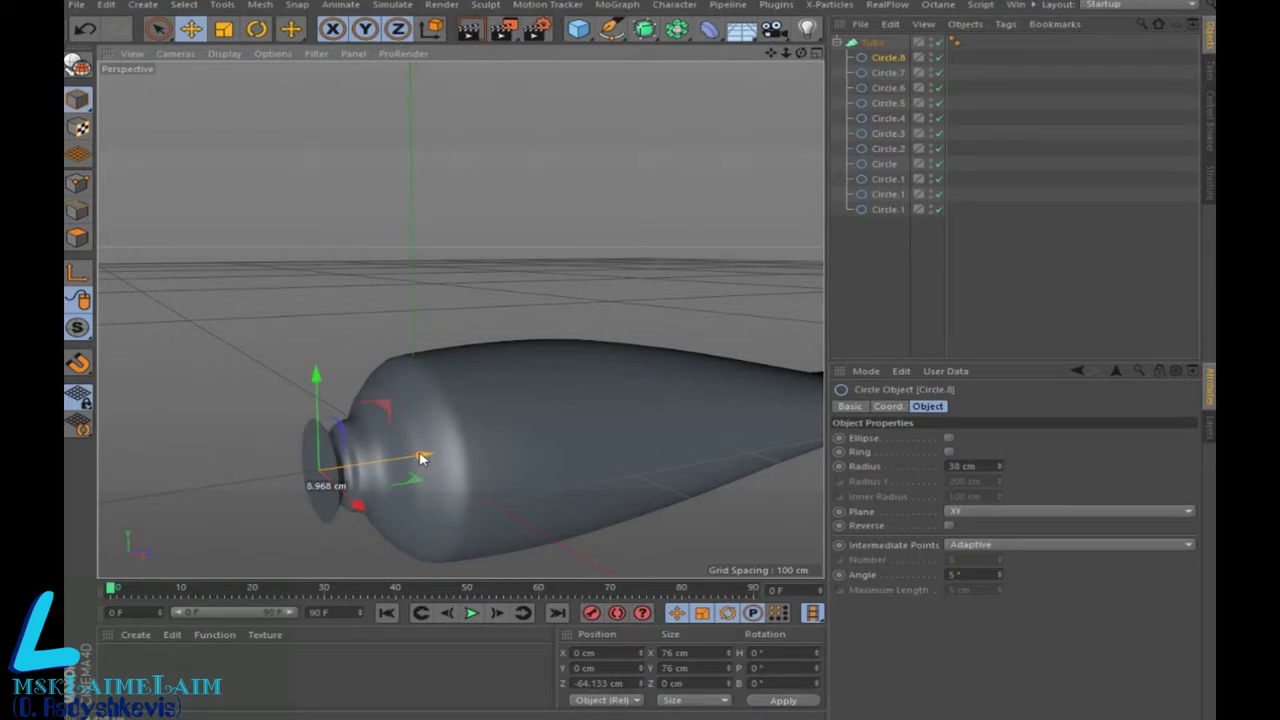
{"action": "left_click_drag", "start_coordinate": [421, 458], "coordinate": [426, 456]}
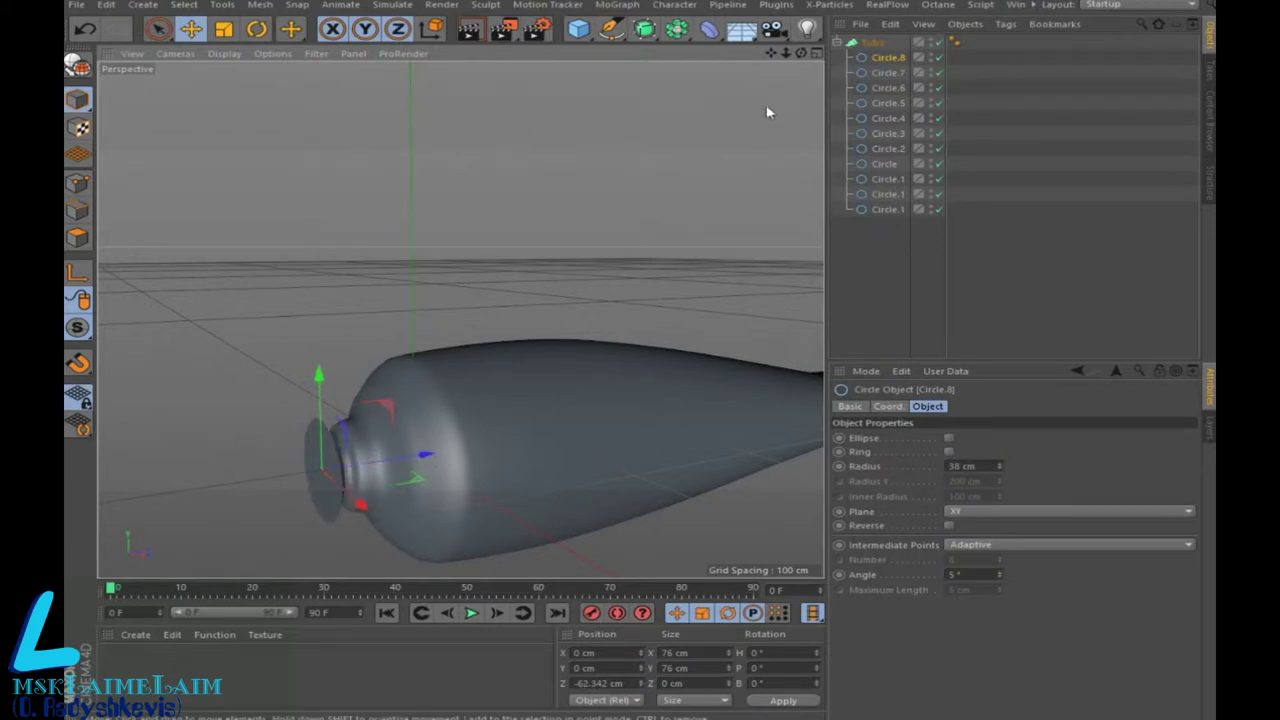
Step: Copy the wide ring as a smaller 21 cm circle moved out past it
{"action": "left_click_drag", "start_coordinate": [893, 63], "coordinate": [895, 57]}
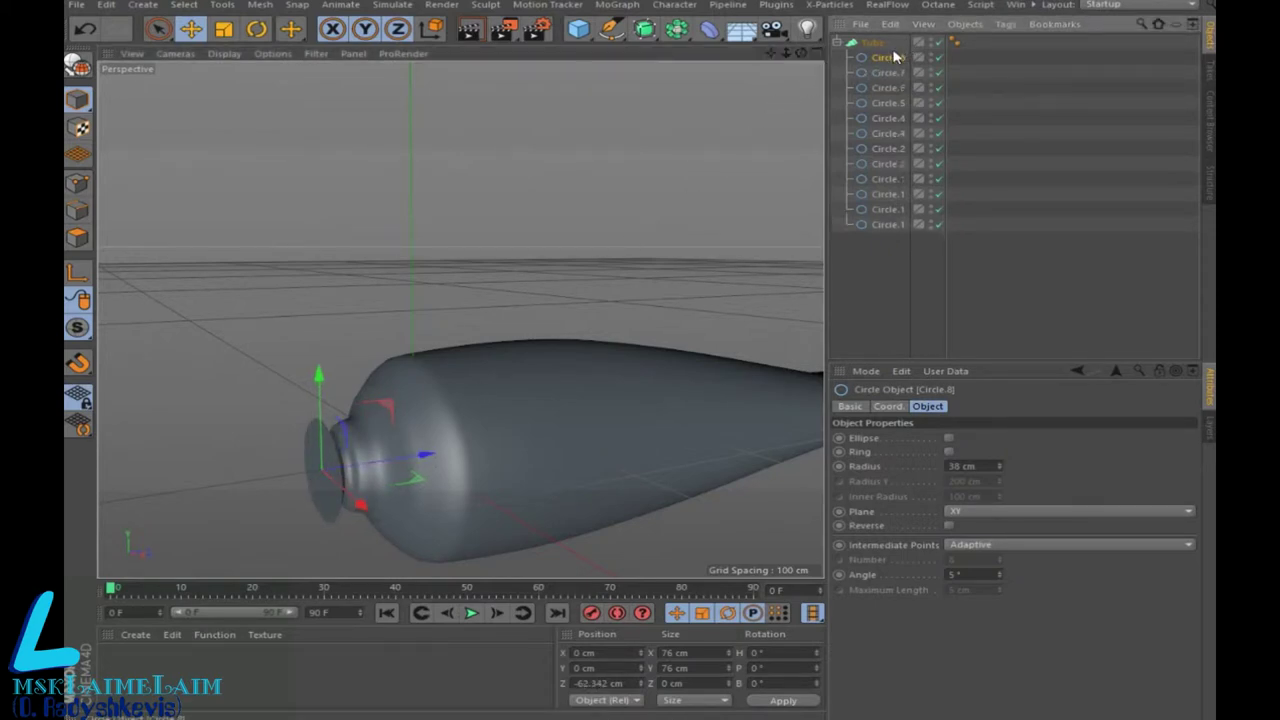
{"action": "left_click", "coordinate": [999, 469]}
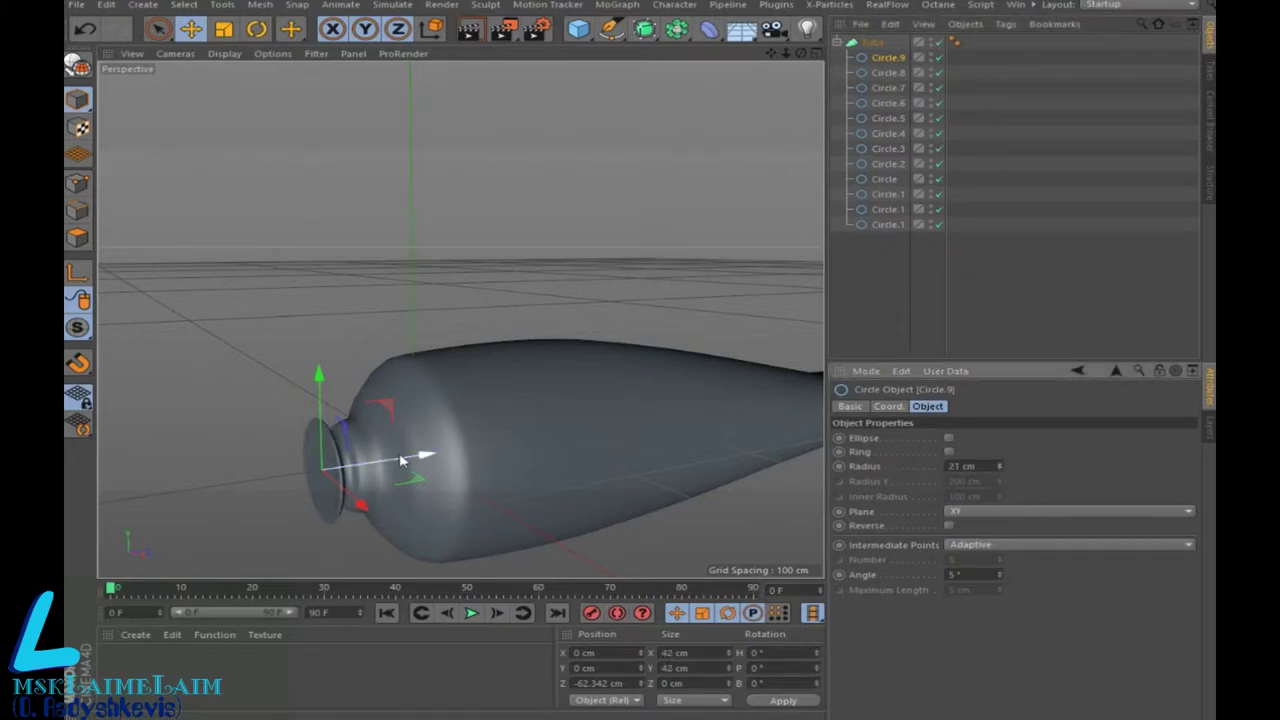
{"action": "mouse_move", "coordinate": [410, 461]}
{"action": "left_mouse_down"}
{"action": "mouse_move", "coordinate": [418, 468]}
{"action": "mouse_move", "coordinate": [385, 466]}
{"action": "mouse_move", "coordinate": [399, 478]}
{"action": "left_mouse_up"}
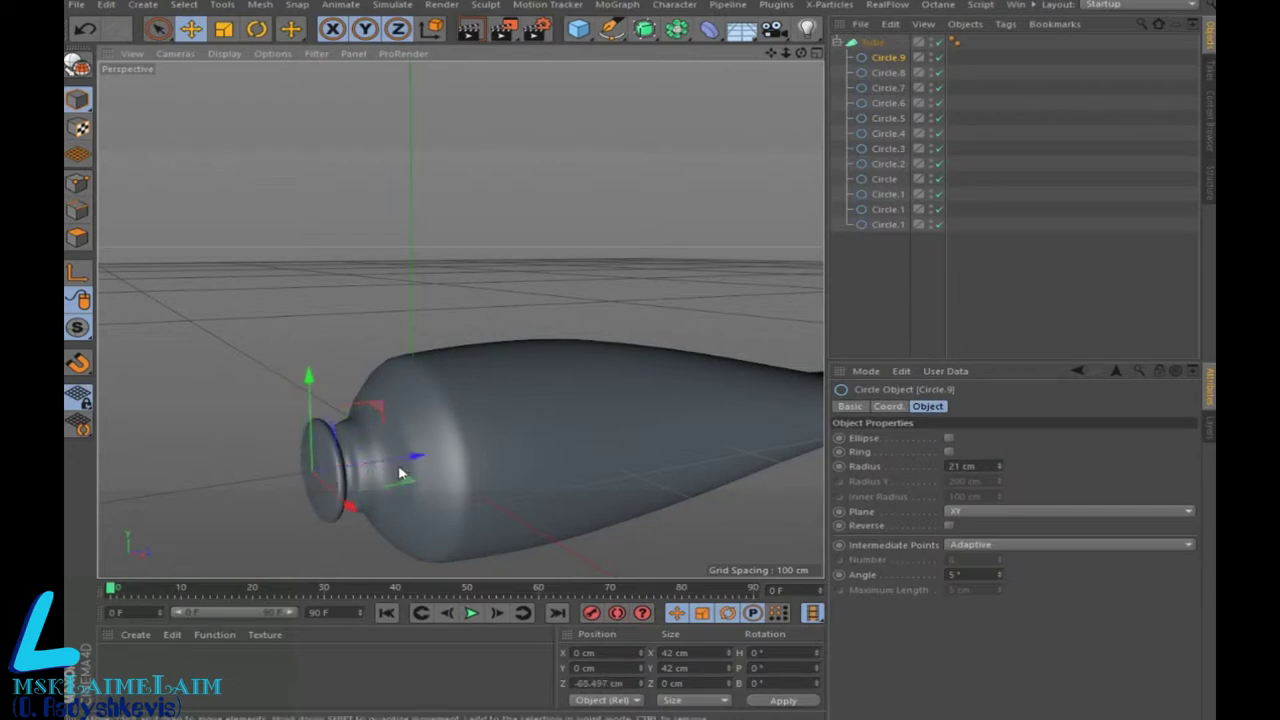
{"action": "mouse_move", "coordinate": [801, 52]}
{"action": "left_mouse_down"}
{"action": "mouse_move", "coordinate": [780, 90]}
{"action": "mouse_move", "coordinate": [790, 75]}
{"action": "left_mouse_up"}
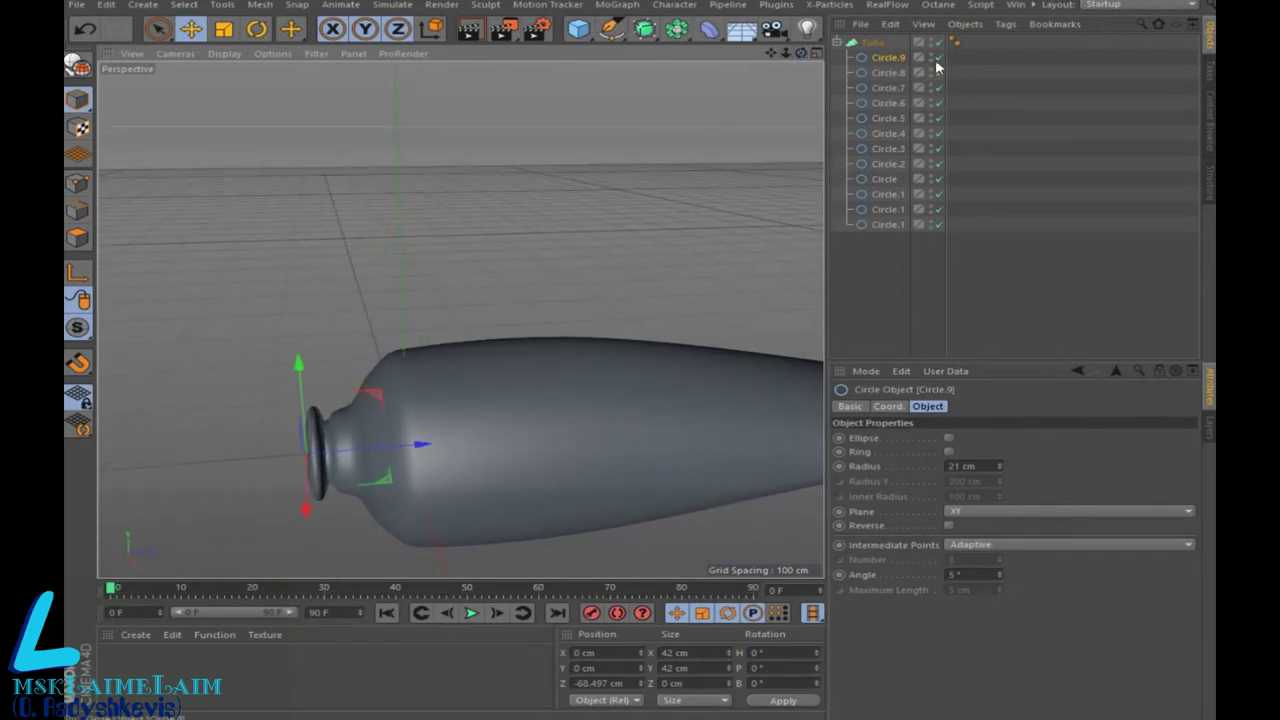
Step: Duplicate the small ring as Circle.10 at Z −71.795 cm, then copy it again
{"action": "left_click_drag", "start_coordinate": [900, 60], "coordinate": [897, 44], "text": "ctrl"}
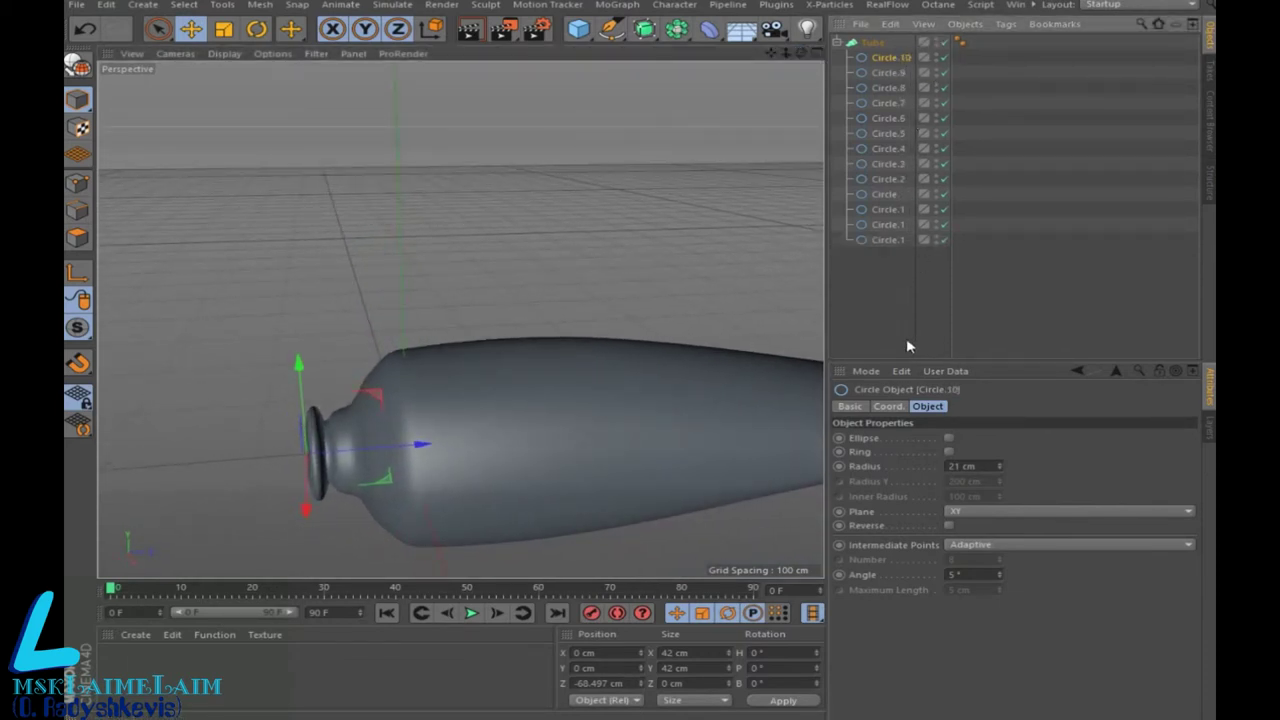
{"action": "left_click", "coordinate": [999, 464]}
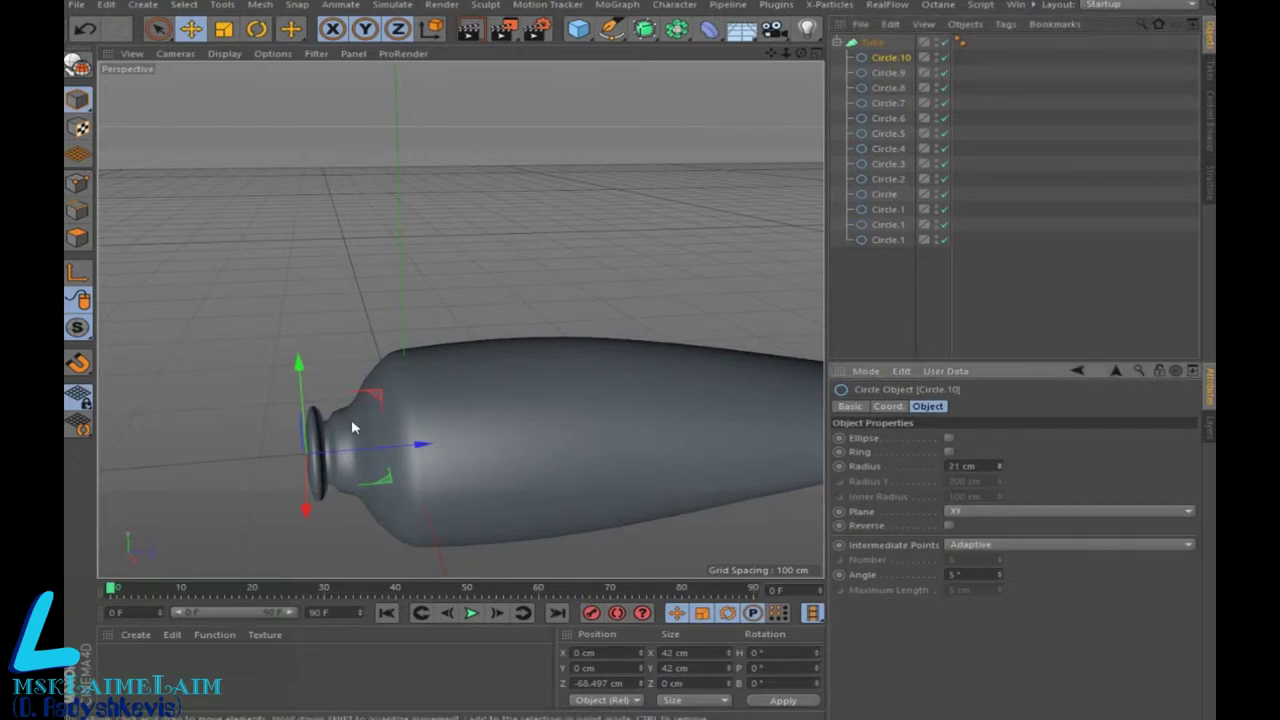
{"action": "left_click_drag", "start_coordinate": [421, 443], "coordinate": [409, 449]}
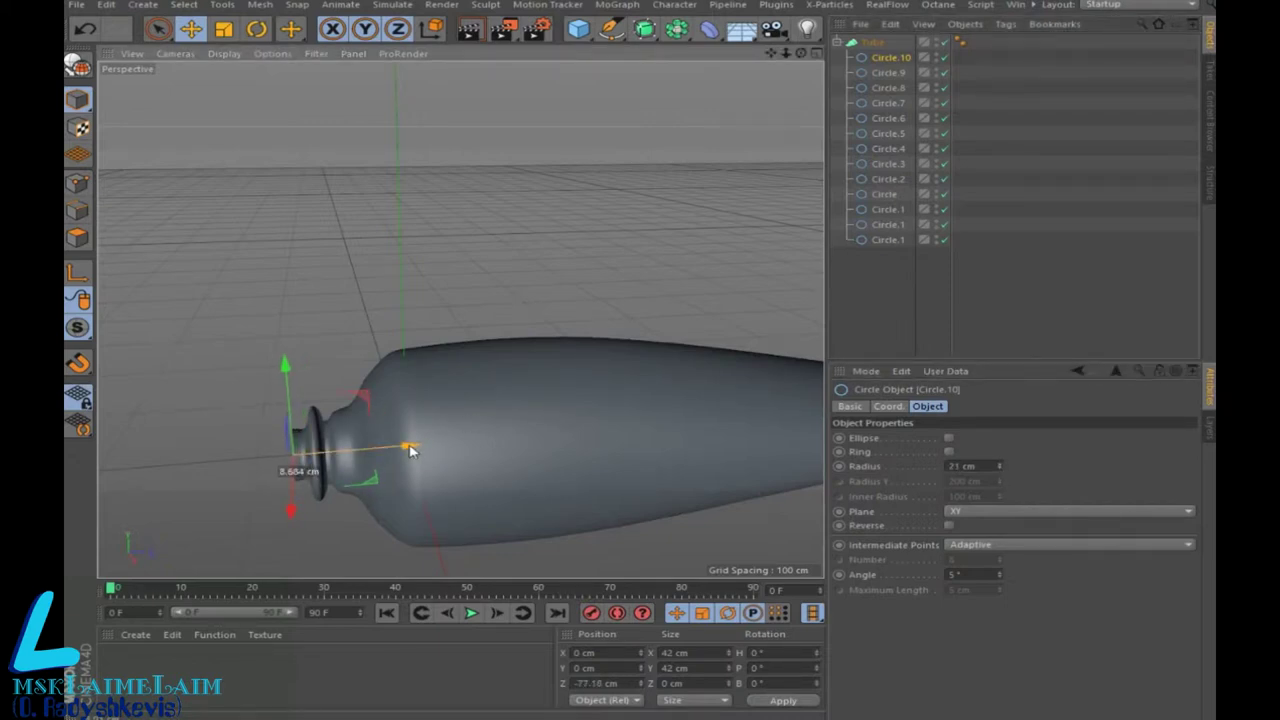
{"action": "left_click_drag", "start_coordinate": [770, 86], "coordinate": [457, 320], "text": "alt"}
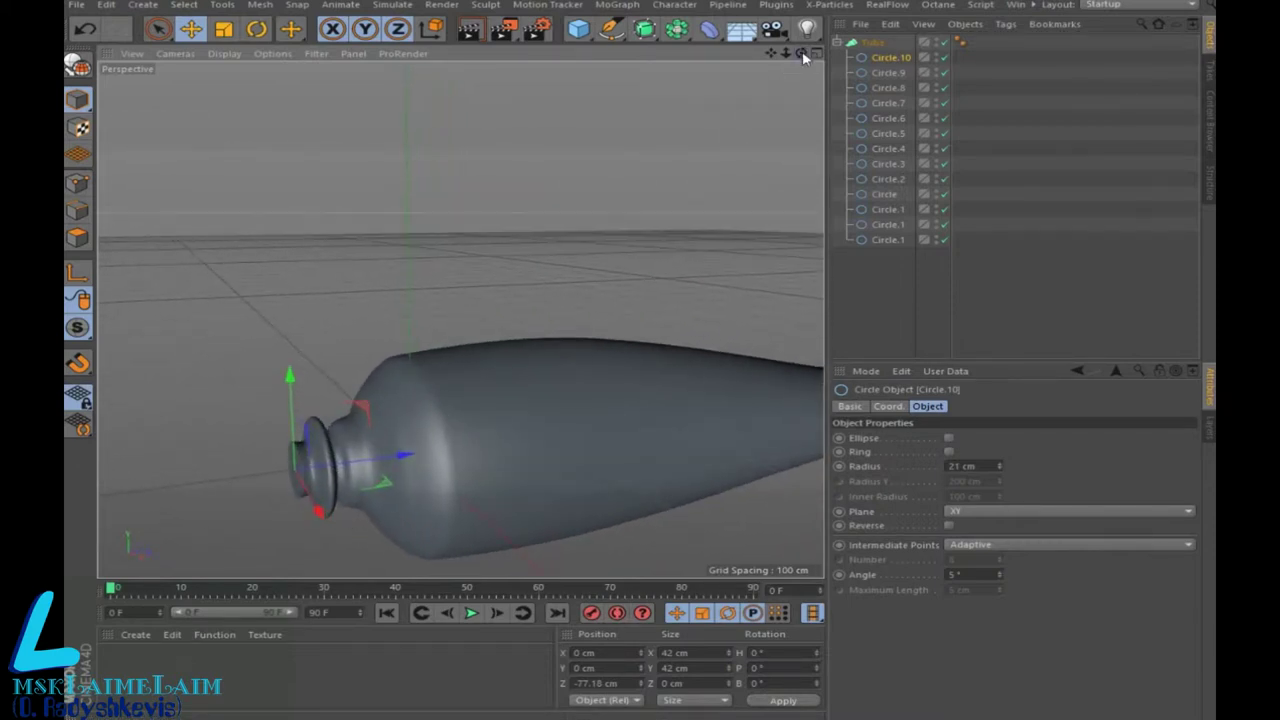
{"action": "left_click_drag", "start_coordinate": [400, 455], "coordinate": [410, 455]}
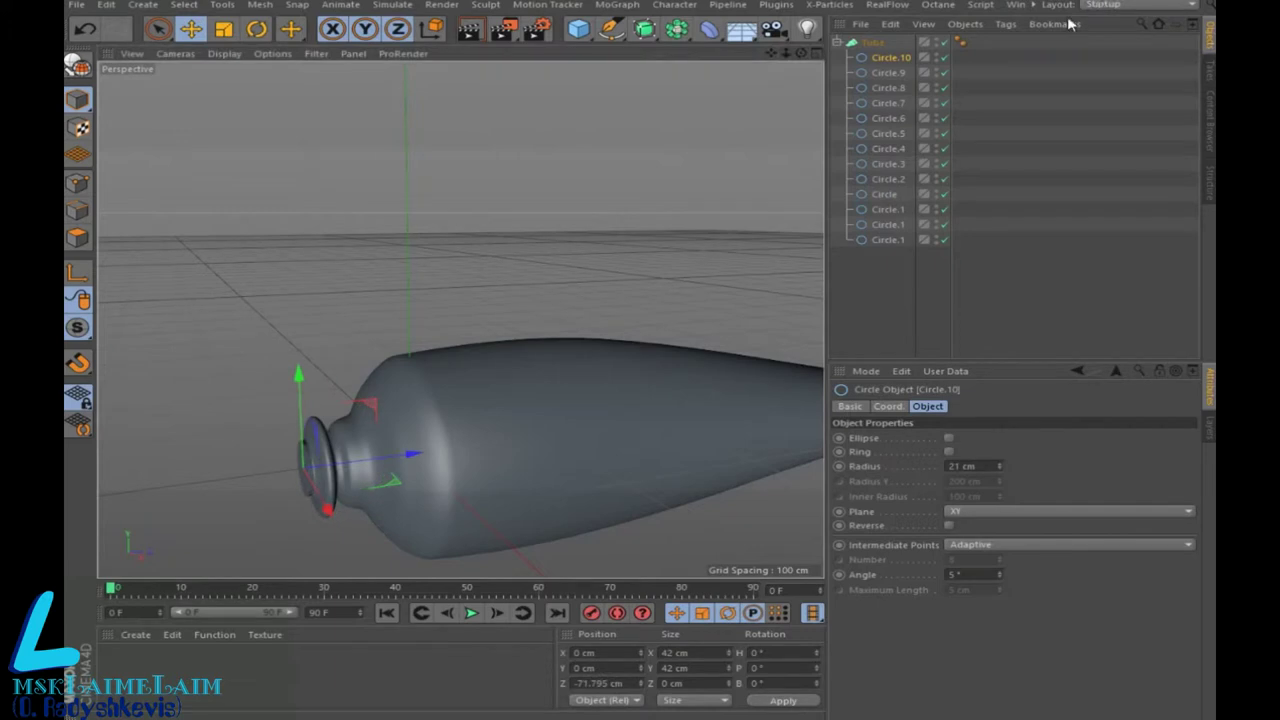
{"action": "left_click_drag", "start_coordinate": [792, 57], "coordinate": [794, 56]}
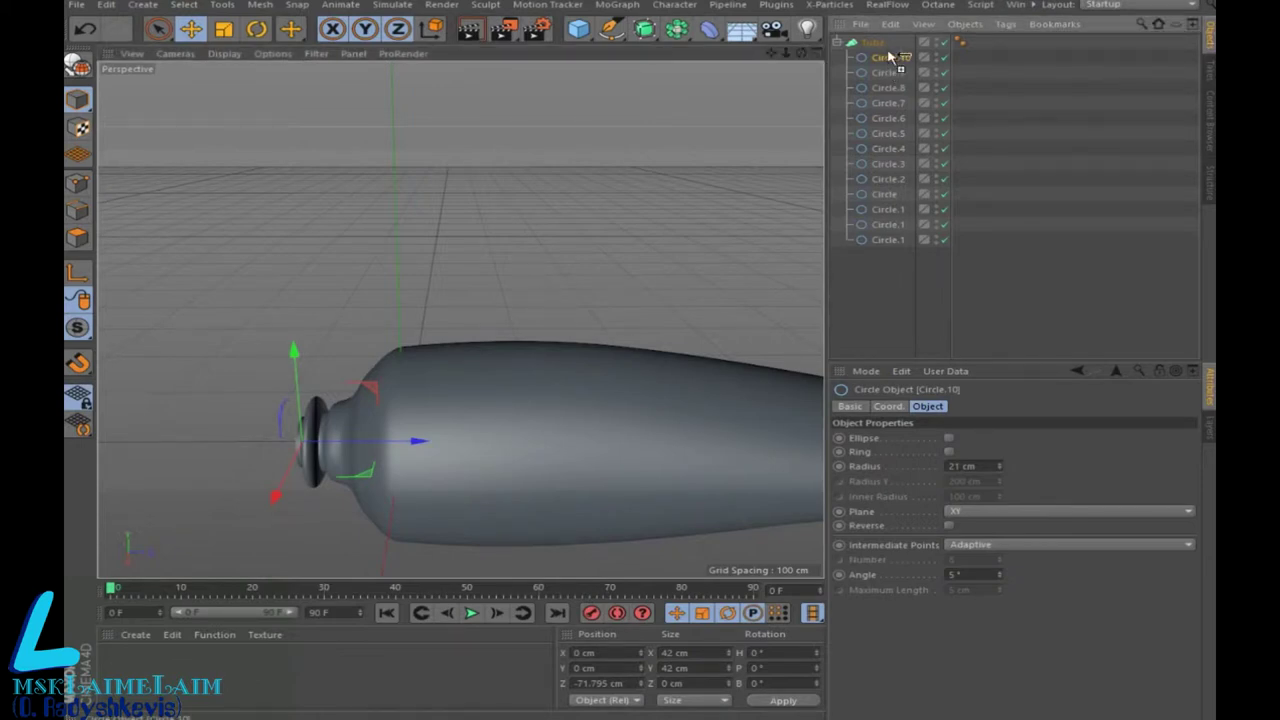
{"action": "left_click_drag", "start_coordinate": [889, 57], "coordinate": [889, 57], "text": "ctrl"}
Step: Check Circle.9 and Circle.8, then set the new Circle.11's radius to 30 cm
{"action": "left_click", "coordinate": [886, 90]}
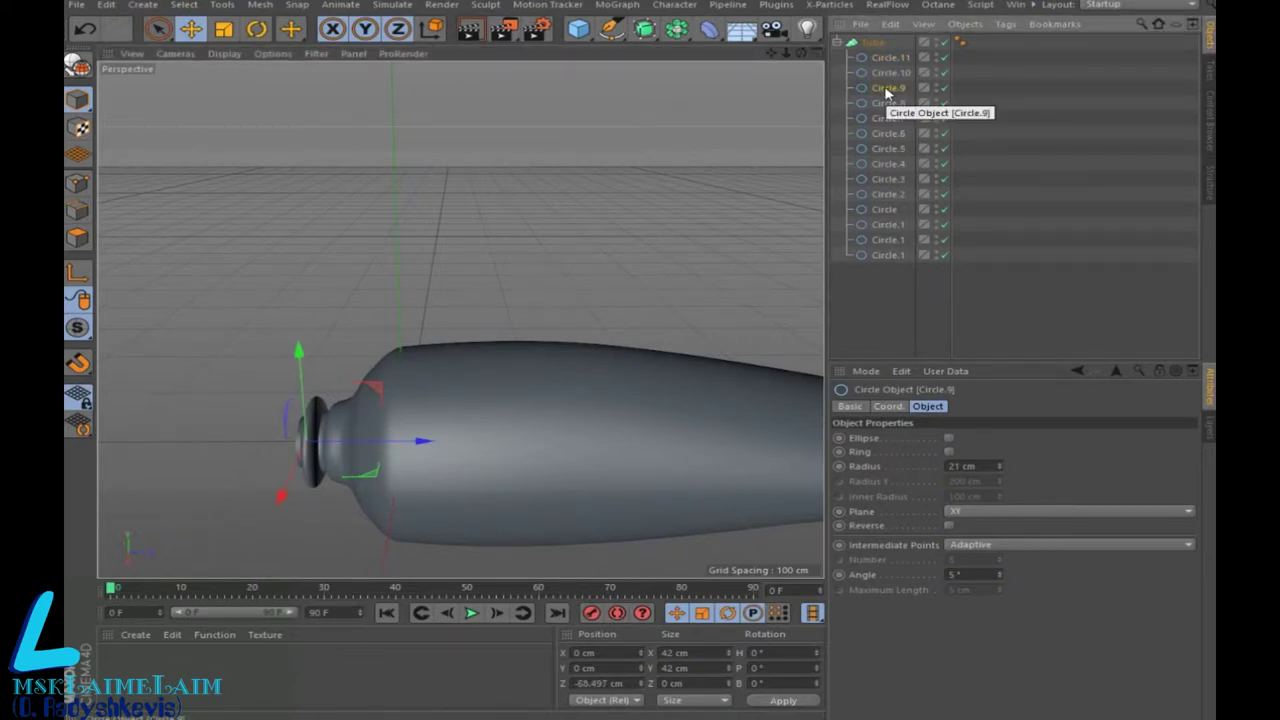
{"action": "left_click", "coordinate": [886, 103]}
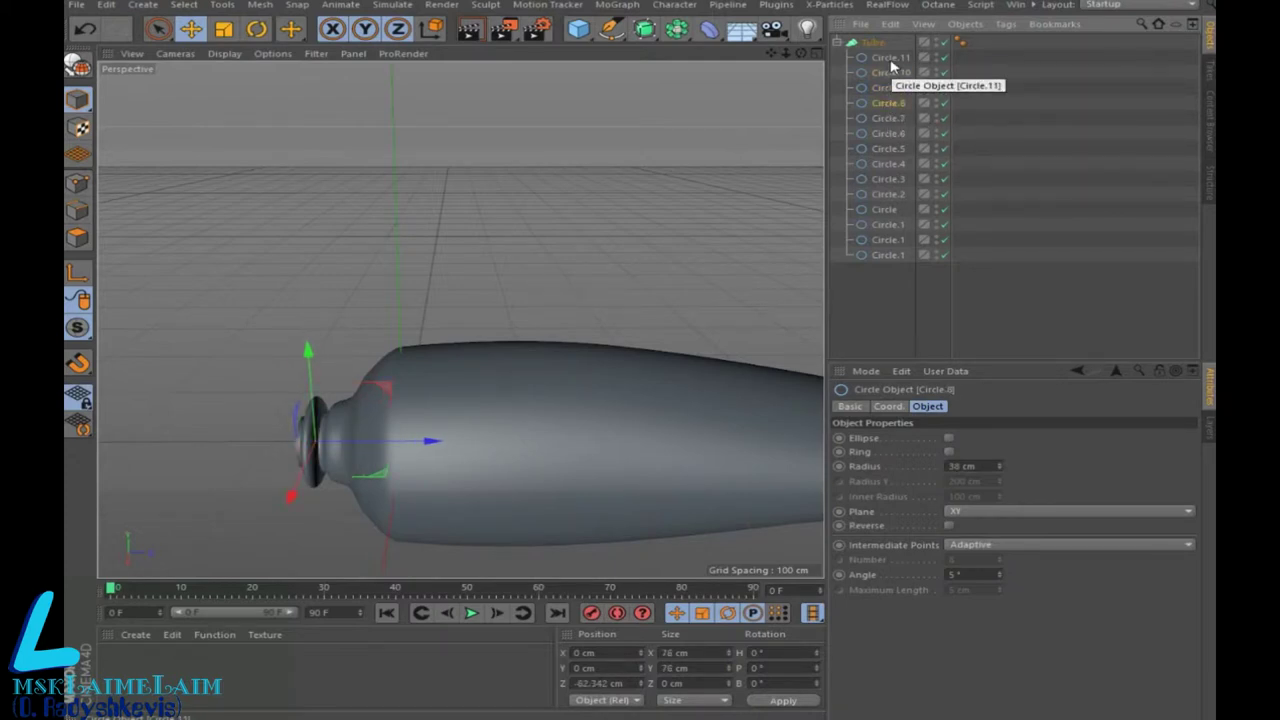
{"action": "left_click", "coordinate": [889, 57]}
{"action": "left_click", "coordinate": [958, 466]}
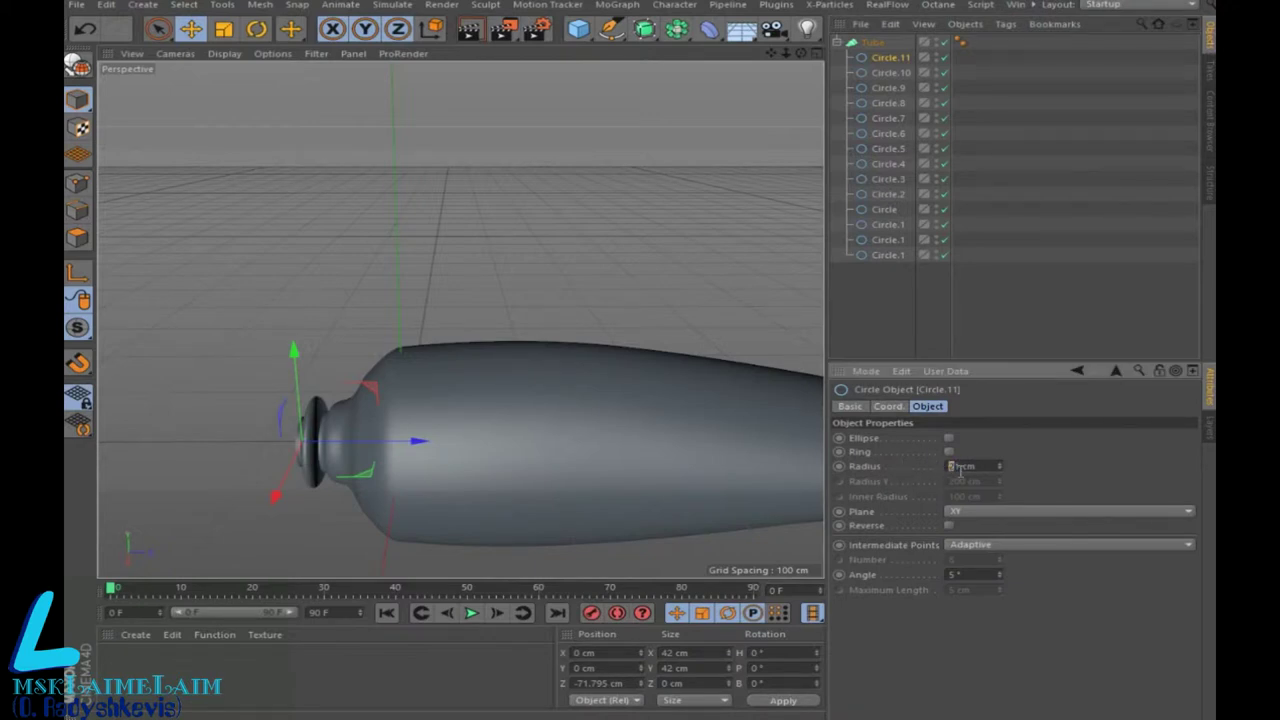
{"action": "type", "text": "30"}
{"action": "key", "text": "Return"}
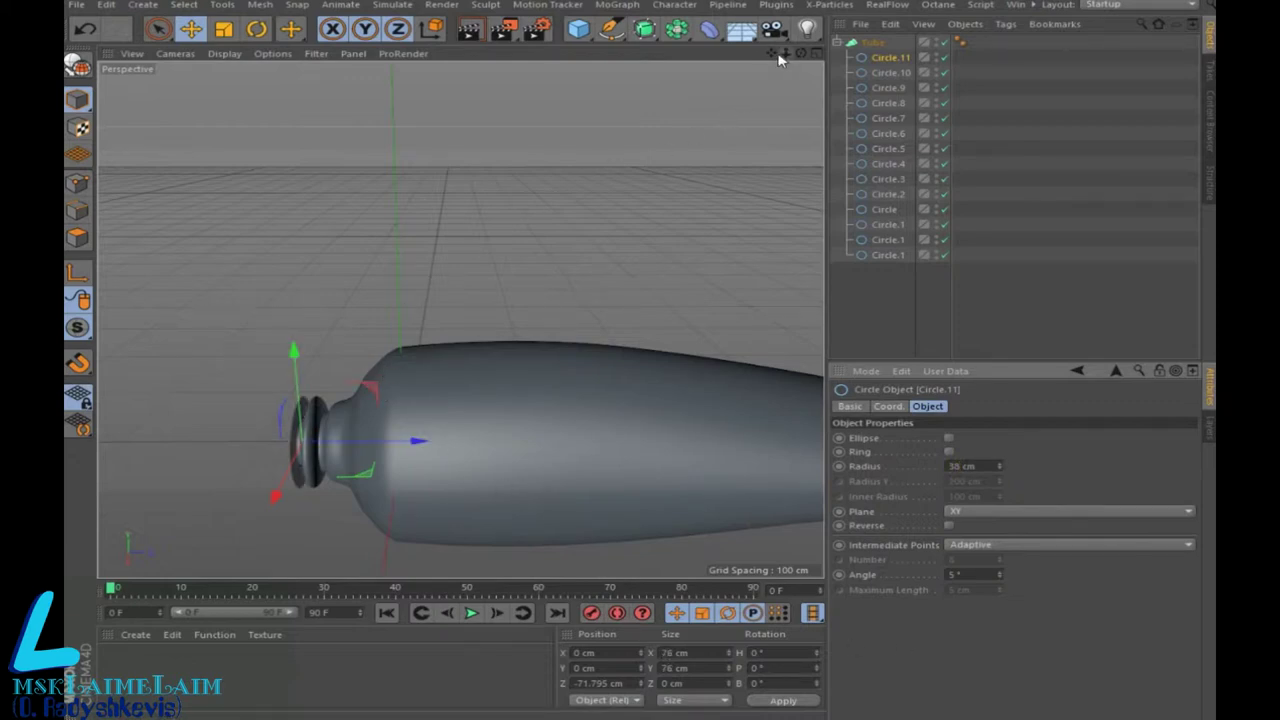
{"action": "left_click_drag", "start_coordinate": [803, 60], "coordinate": [460, 318]}
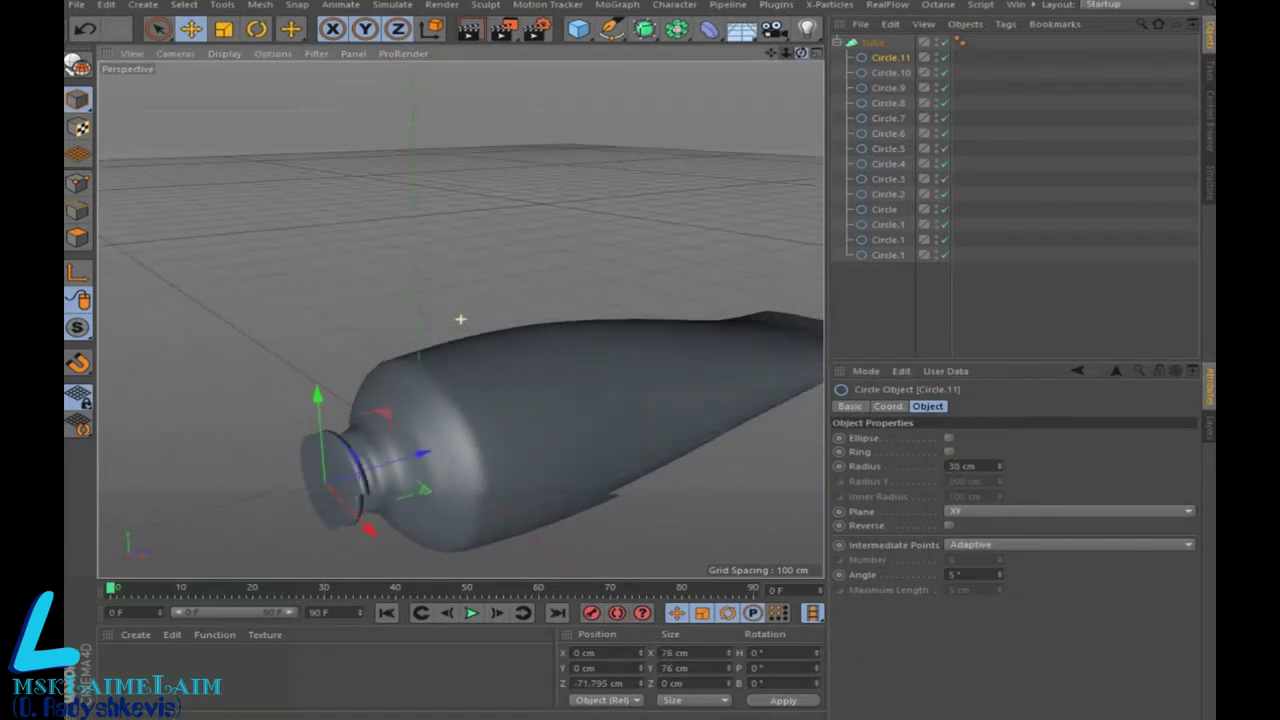
{"action": "left_click_drag", "start_coordinate": [460, 318], "coordinate": [457, 317]}
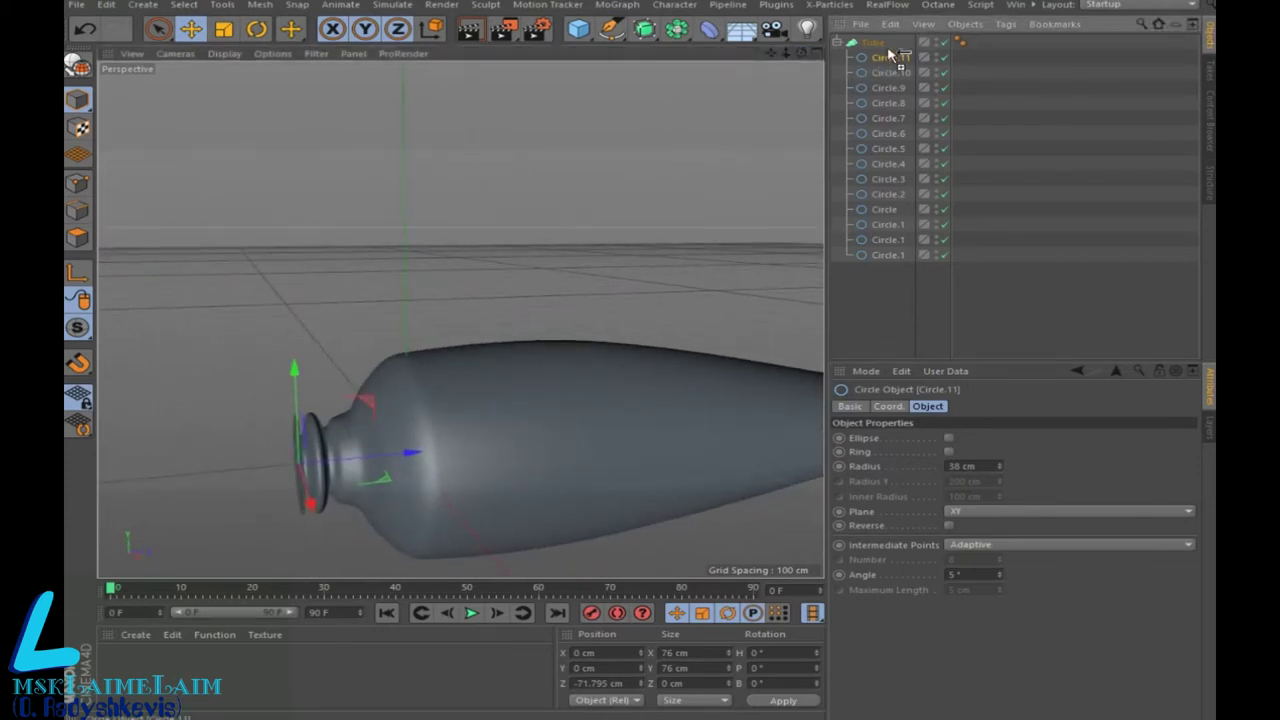
Step: Duplicate it as Circle.12 with a 21 cm radius, moved outward along the axis
{"action": "left_click_drag", "start_coordinate": [886, 60], "coordinate": [889, 50], "text": "ctrl"}
{"action": "double_click", "coordinate": [965, 466]}
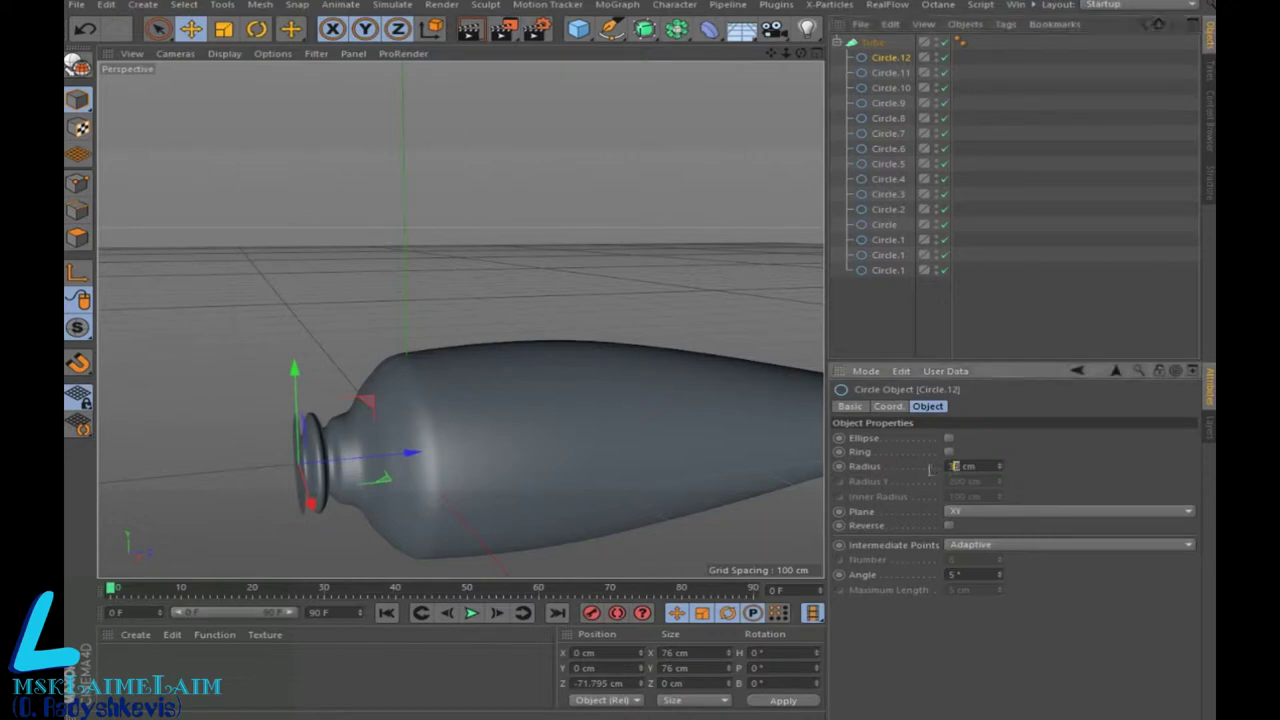
{"action": "type", "text": "2"}
{"action": "type", "text": "1"}
{"action": "left_click_drag", "start_coordinate": [407, 458], "coordinate": [398, 456]}
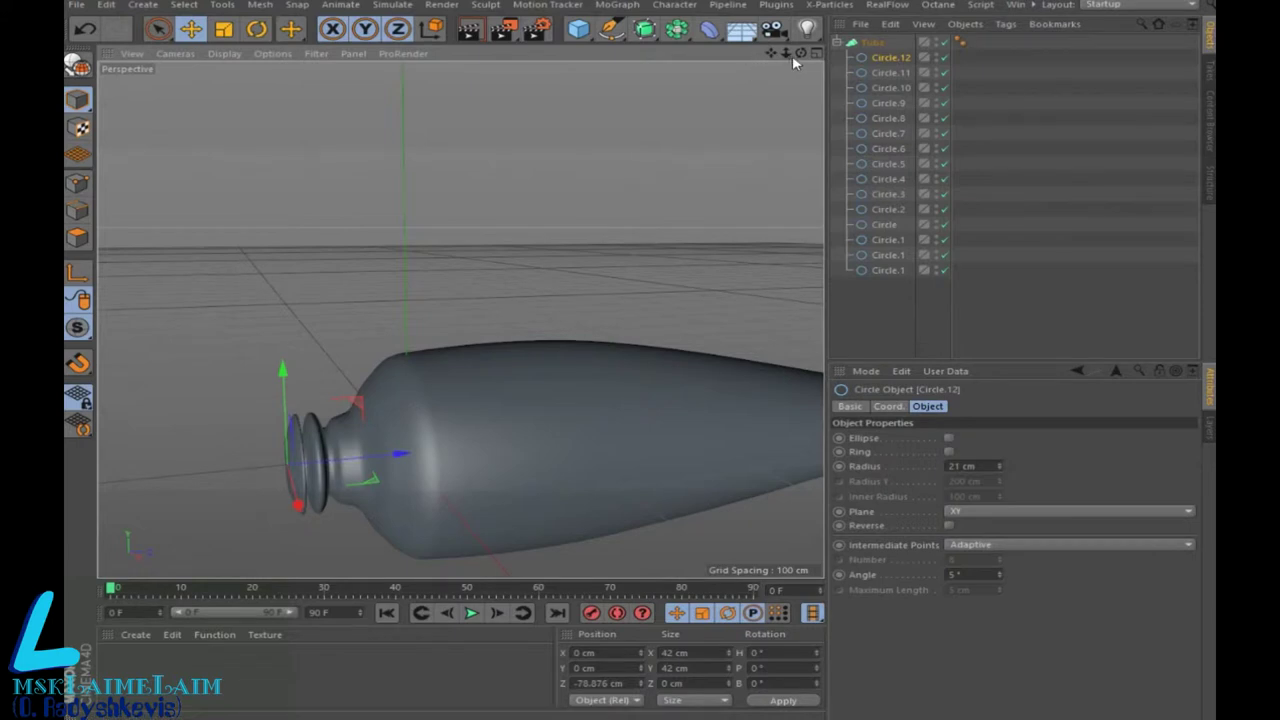
{"action": "left_click_drag", "start_coordinate": [460, 318], "coordinate": [472, 297], "text": "alt"}
{"action": "left_click_drag", "start_coordinate": [377, 450], "coordinate": [383, 455]}
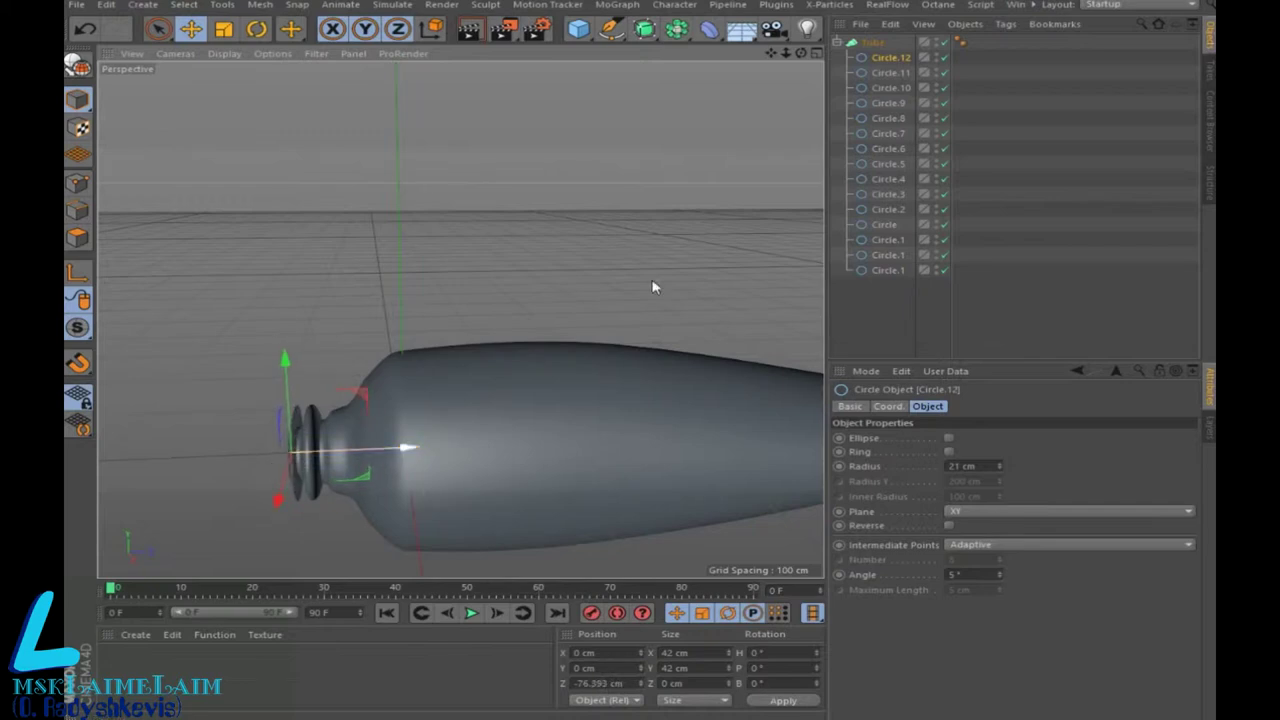
Step: Duplicate it as Circle.13 with a 30 cm radius and reposition it
{"action": "left_click_drag", "start_coordinate": [897, 50], "coordinate": [897, 60], "text": "ctrl"}
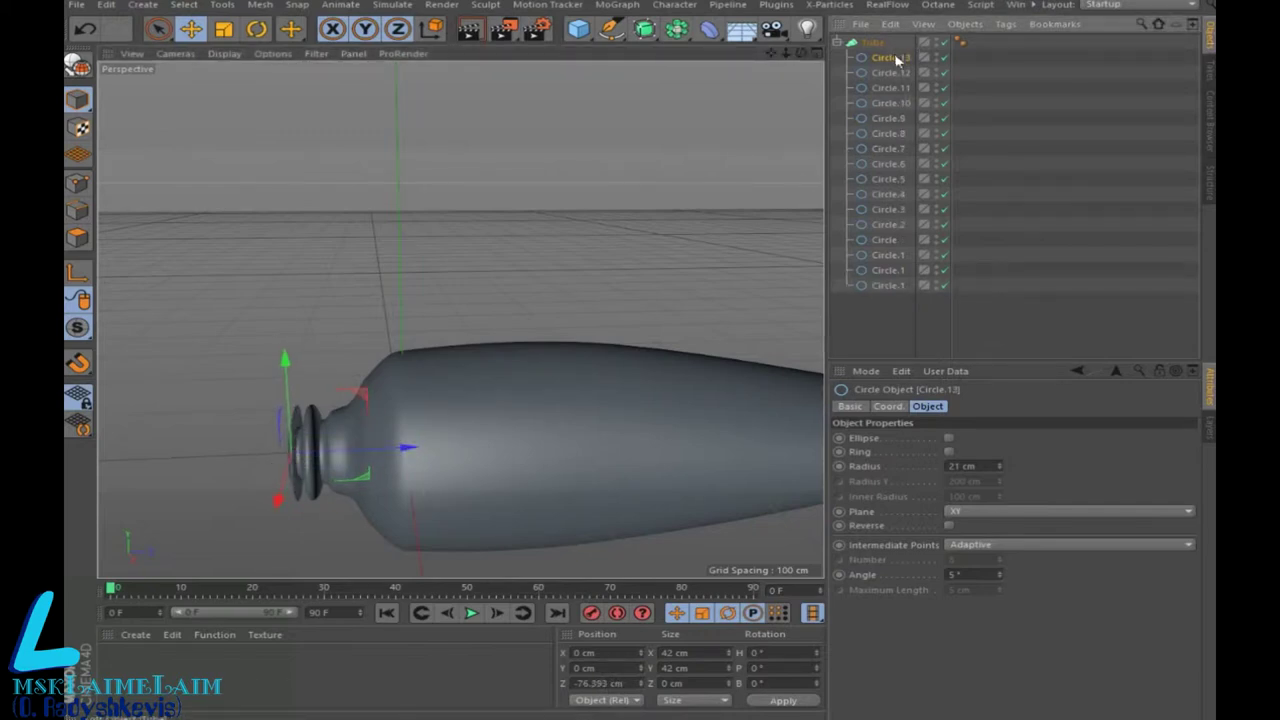
{"action": "double_click", "coordinate": [960, 466]}
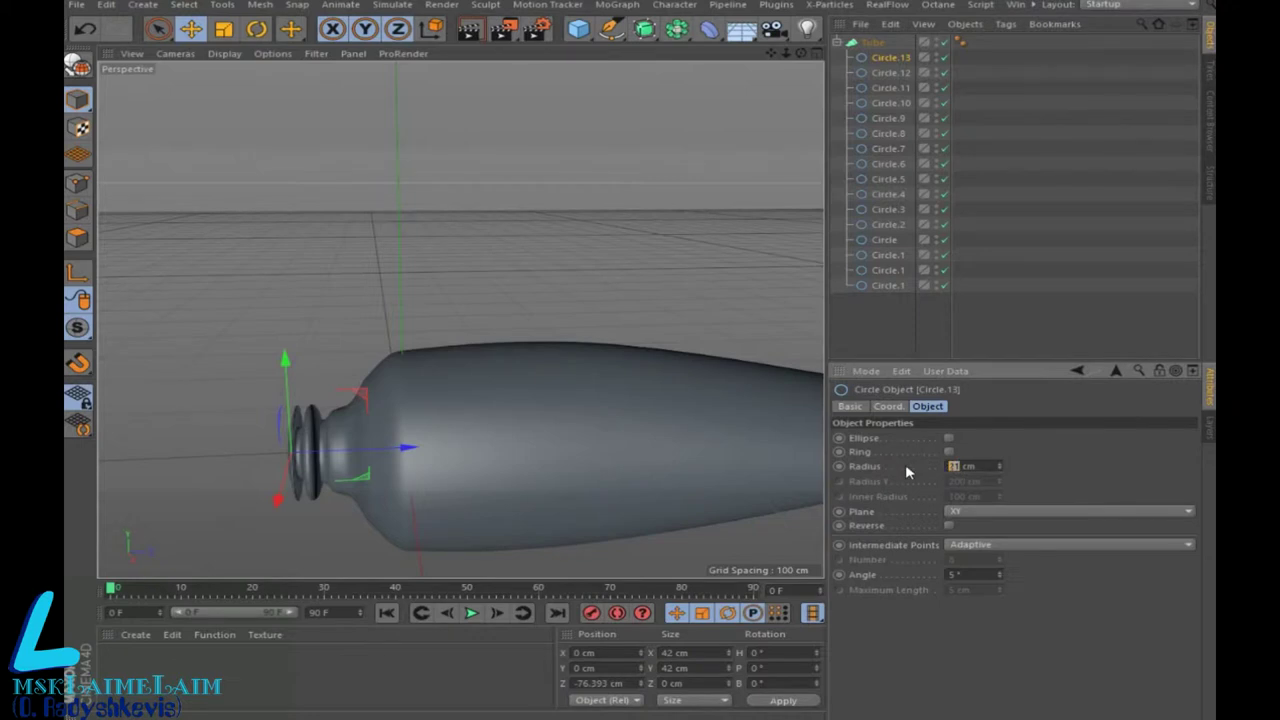
{"action": "type", "text": "3"}
{"action": "type", "text": "0"}
{"action": "key", "text": "Return"}
{"action": "left_click_drag", "start_coordinate": [406, 448], "coordinate": [400, 449]}
{"action": "left_click_drag", "start_coordinate": [800, 53], "coordinate": [460, 319]}
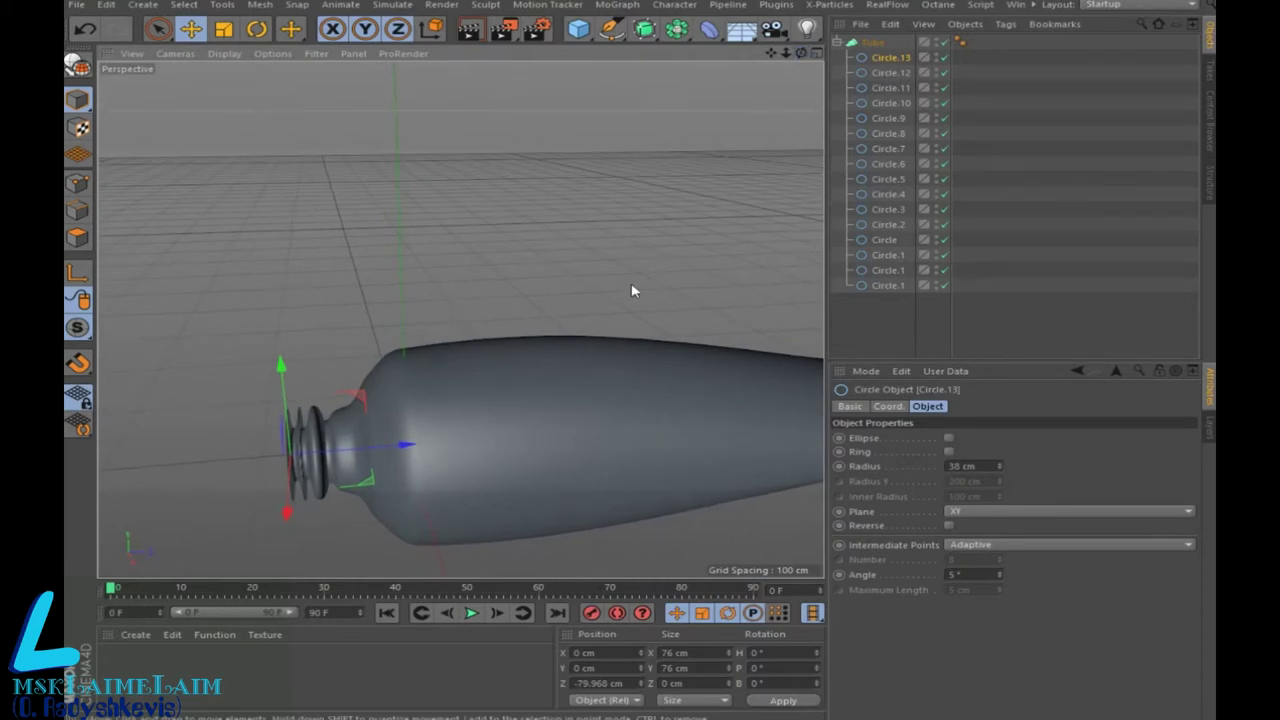
Step: Move Circle.9 about 4 cm and Circle.8 about 2 cm along the tube, to Z −64.34 cm
{"action": "left_click", "coordinate": [882, 76]}
{"action": "key", "text": "Up"}
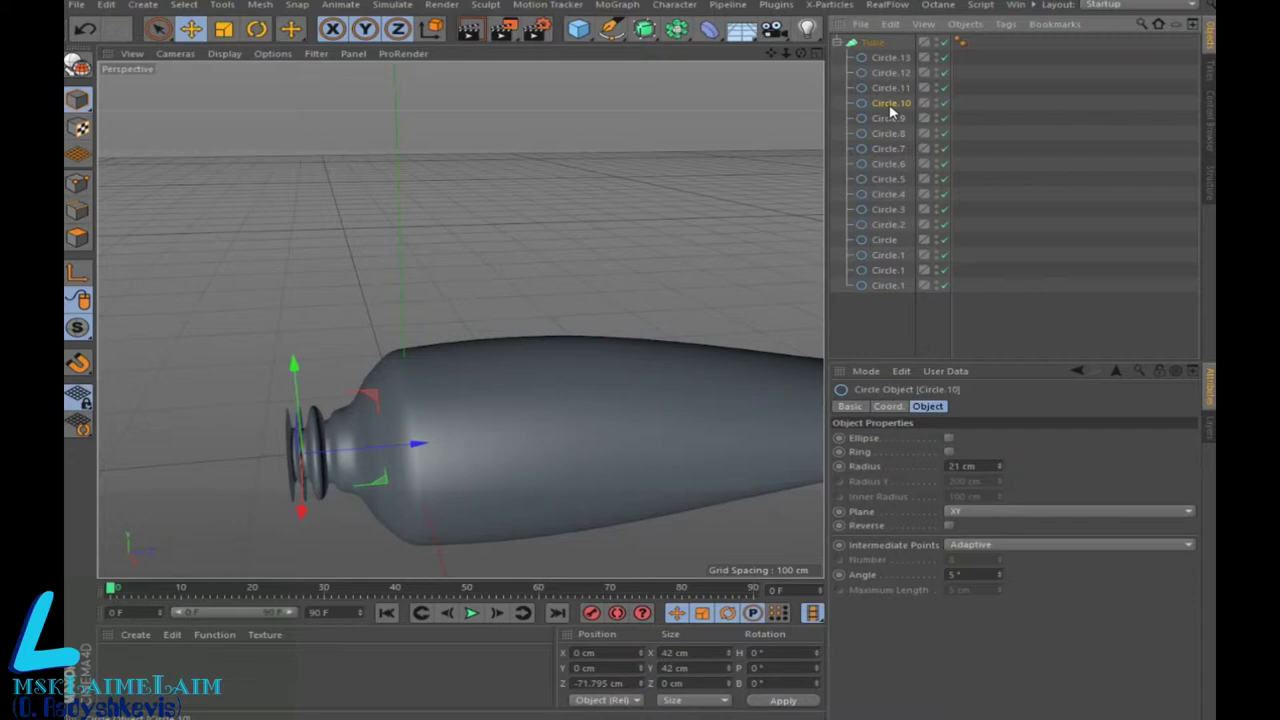
{"action": "left_click", "coordinate": [888, 118]}
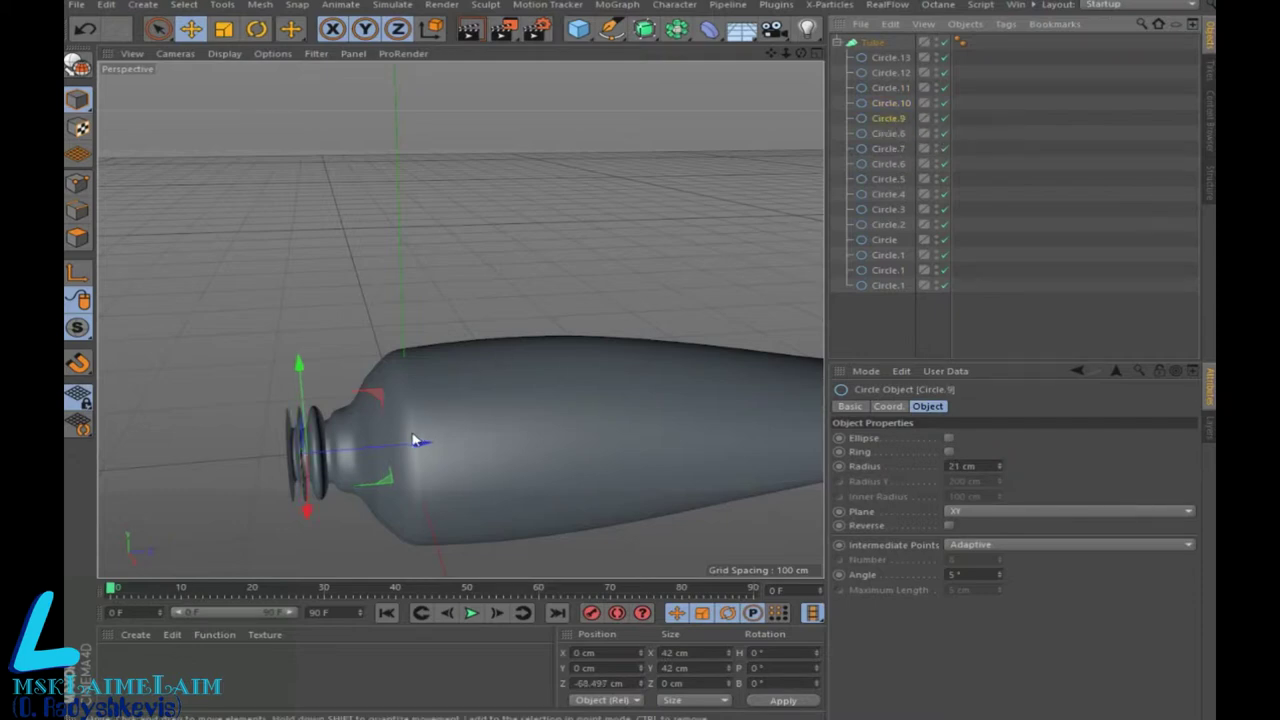
{"action": "left_click_drag", "start_coordinate": [417, 440], "coordinate": [420, 444]}
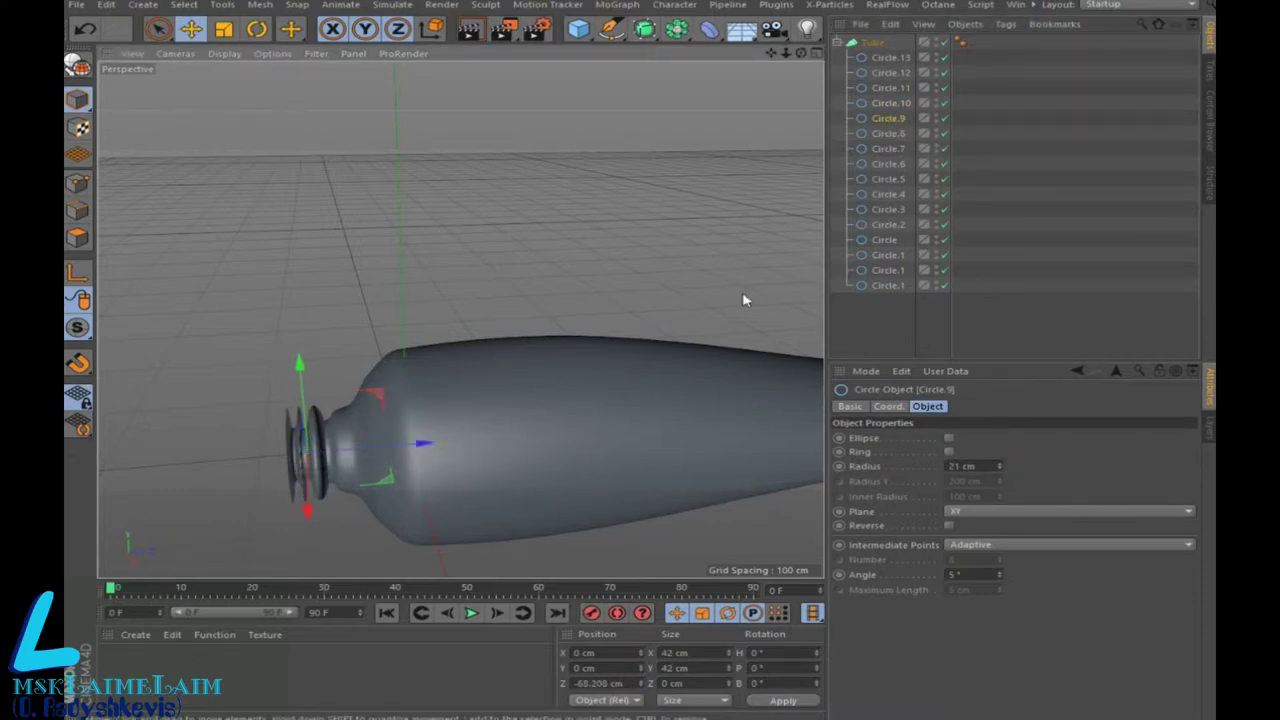
{"action": "left_click", "coordinate": [889, 133]}
{"action": "left_click_drag", "start_coordinate": [418, 442], "coordinate": [415, 444]}
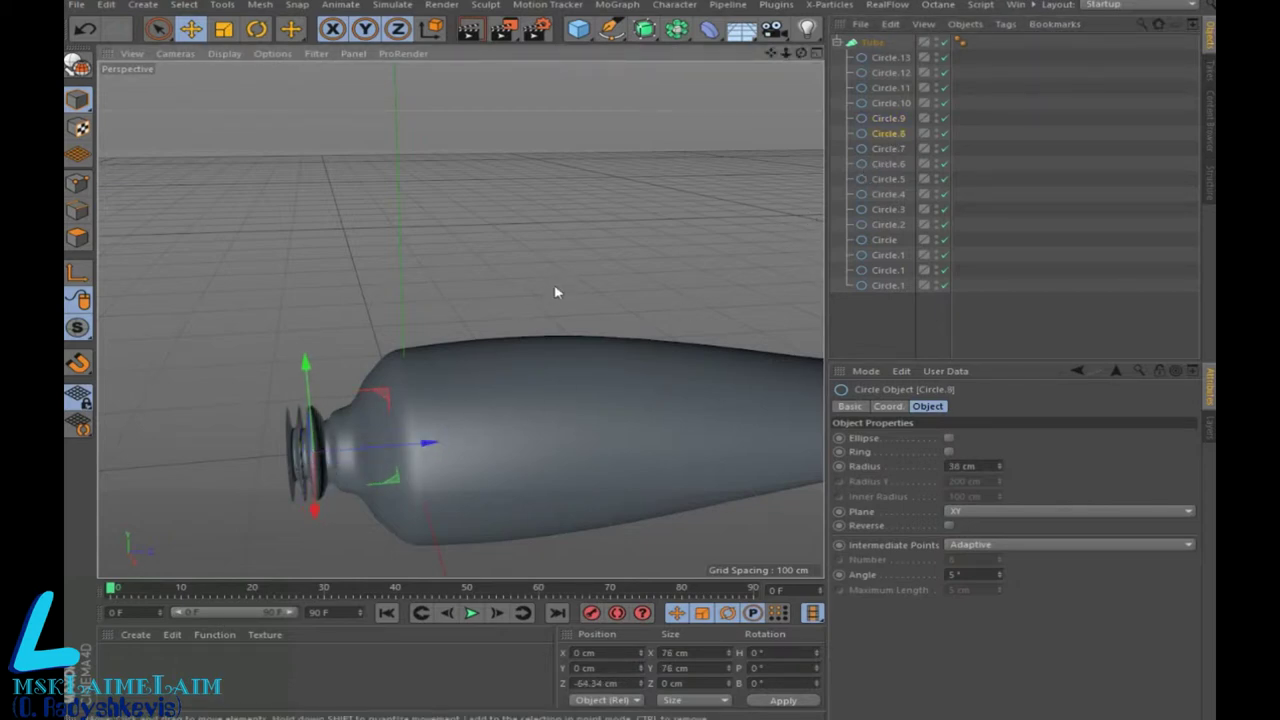
{"action": "left_click_drag", "start_coordinate": [794, 91], "coordinate": [460, 318], "text": "alt"}
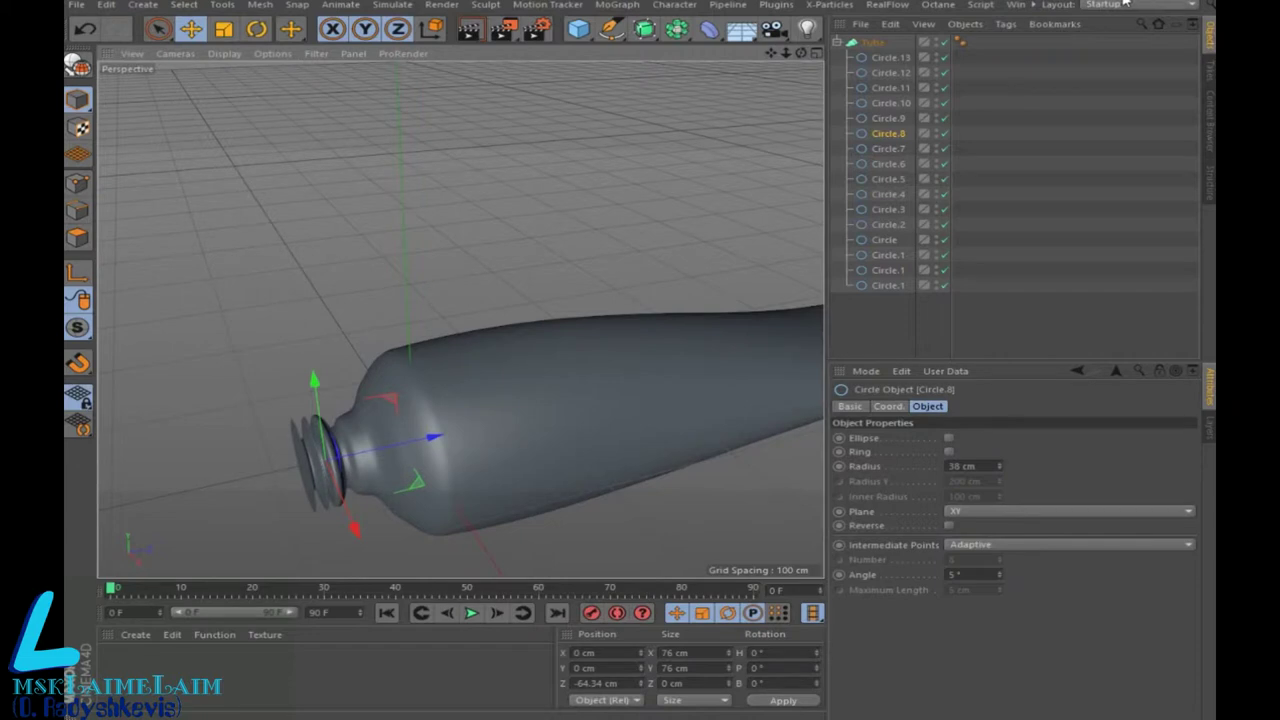
Step: Duplicate Circle.13 as Circle.14 and shift the copy along the tube toward the neck
{"action": "left_click", "coordinate": [888, 59]}
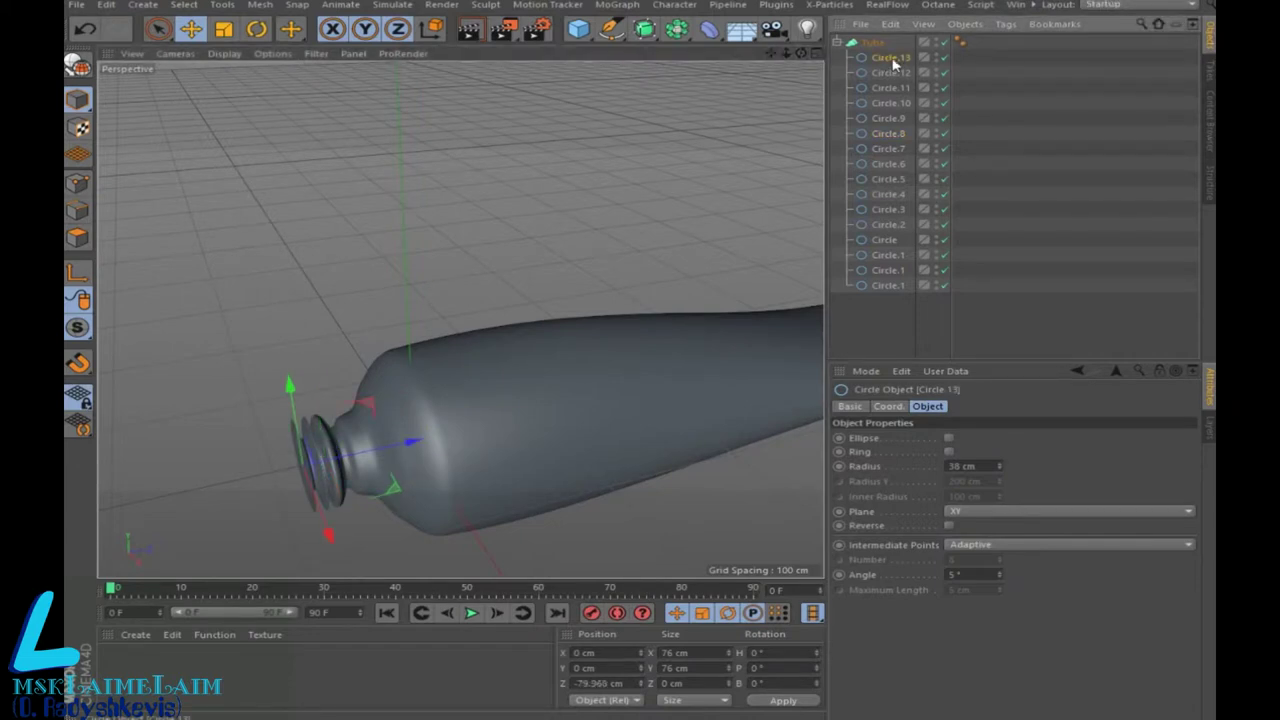
{"action": "key", "text": "ctrl+c"}
{"action": "key", "text": "ctrl+v"}
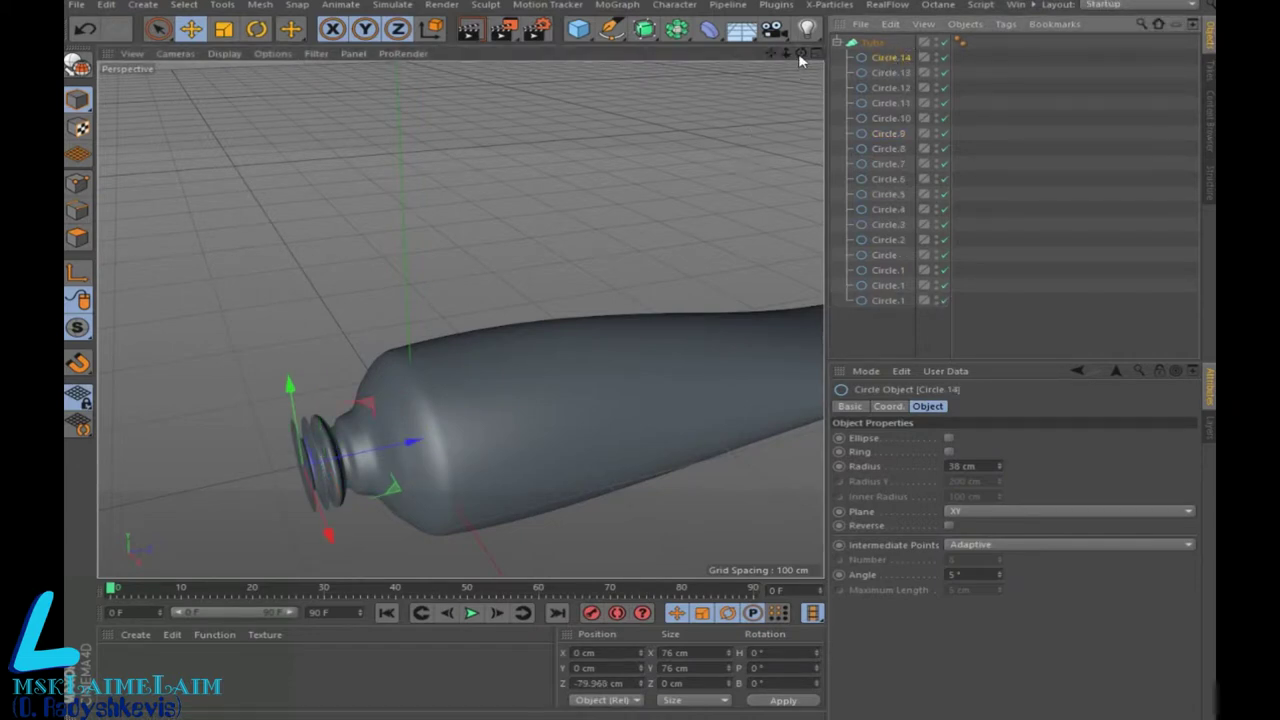
{"action": "mouse_move", "coordinate": [753, 175]}
{"action": "left_mouse_down", "text": "alt"}
{"action": "mouse_move", "coordinate": [457, 320]}
{"action": "mouse_move", "coordinate": [587, 295]}
{"action": "left_mouse_up", "text": "alt"}
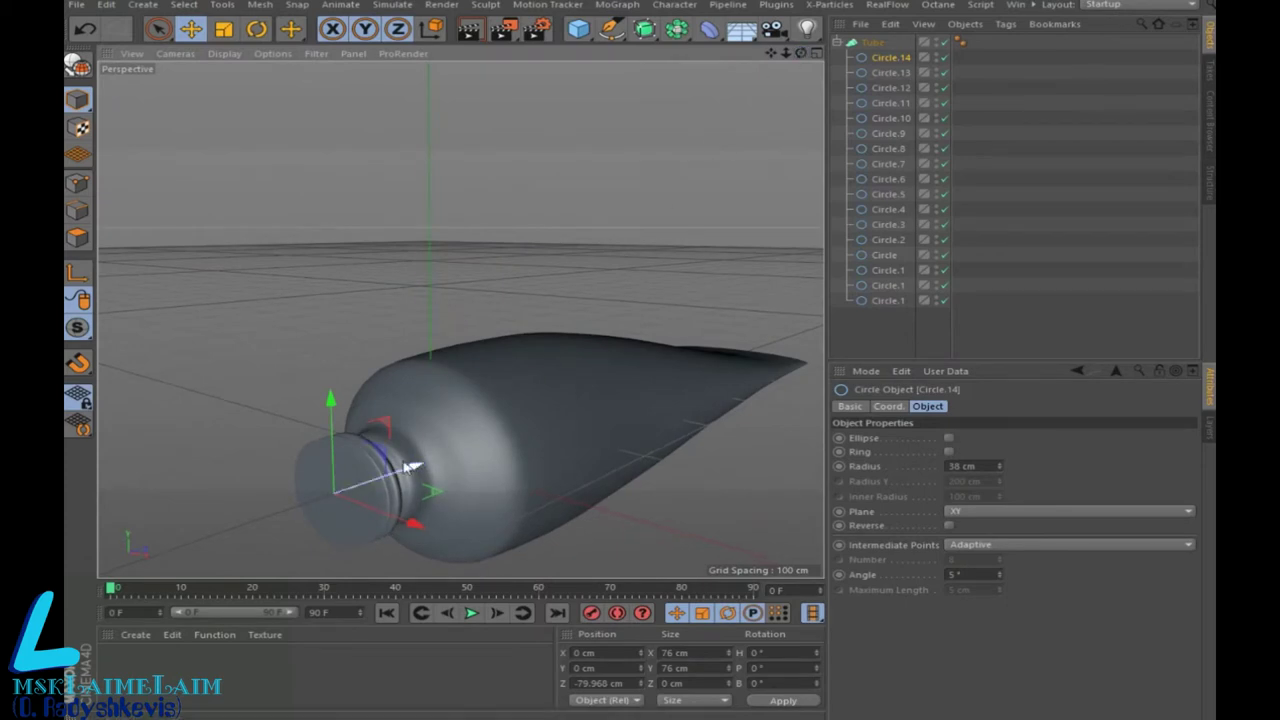
{"action": "left_click_drag", "start_coordinate": [411, 469], "coordinate": [402, 480]}
Step: Set Circle.14's radius to 29 cm and fine-tune its position to Z −71.571 cm
{"action": "double_click", "coordinate": [962, 466]}
{"action": "type", "text": "29"}
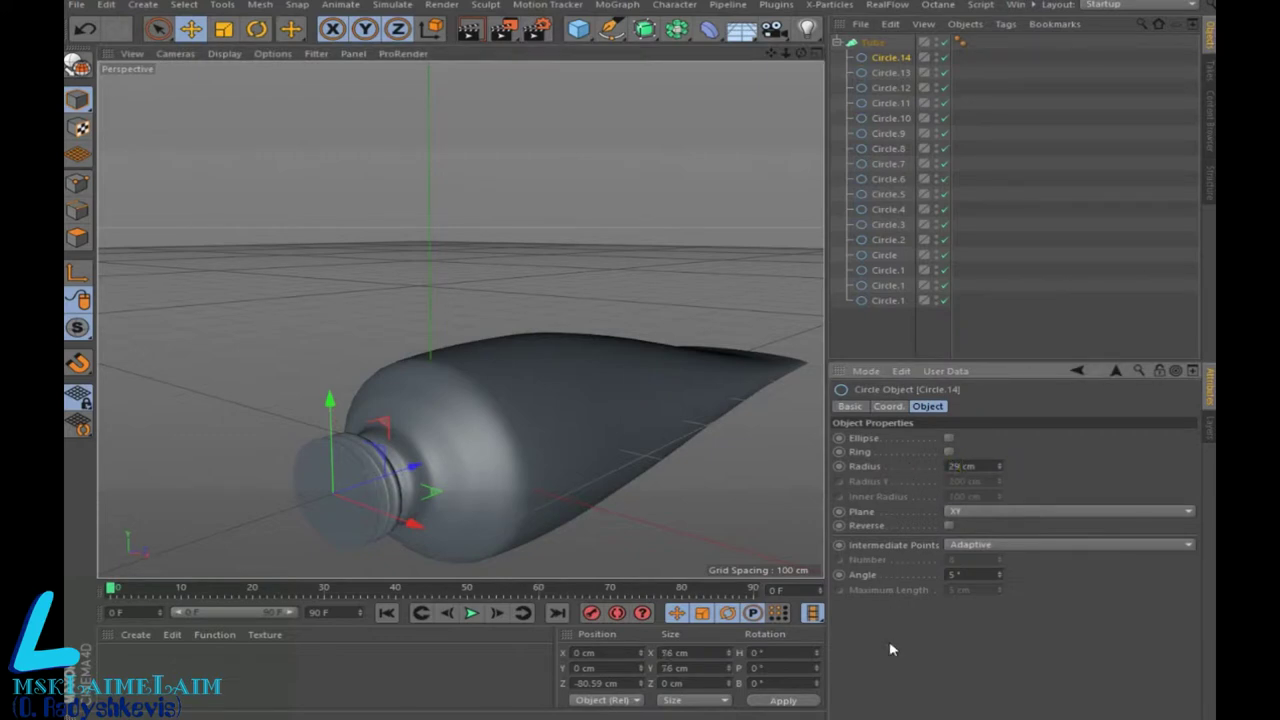
{"action": "mouse_move", "coordinate": [411, 467]}
{"action": "left_mouse_down"}
{"action": "mouse_move", "coordinate": [415, 478]}
{"action": "mouse_move", "coordinate": [436, 468]}
{"action": "left_mouse_up"}
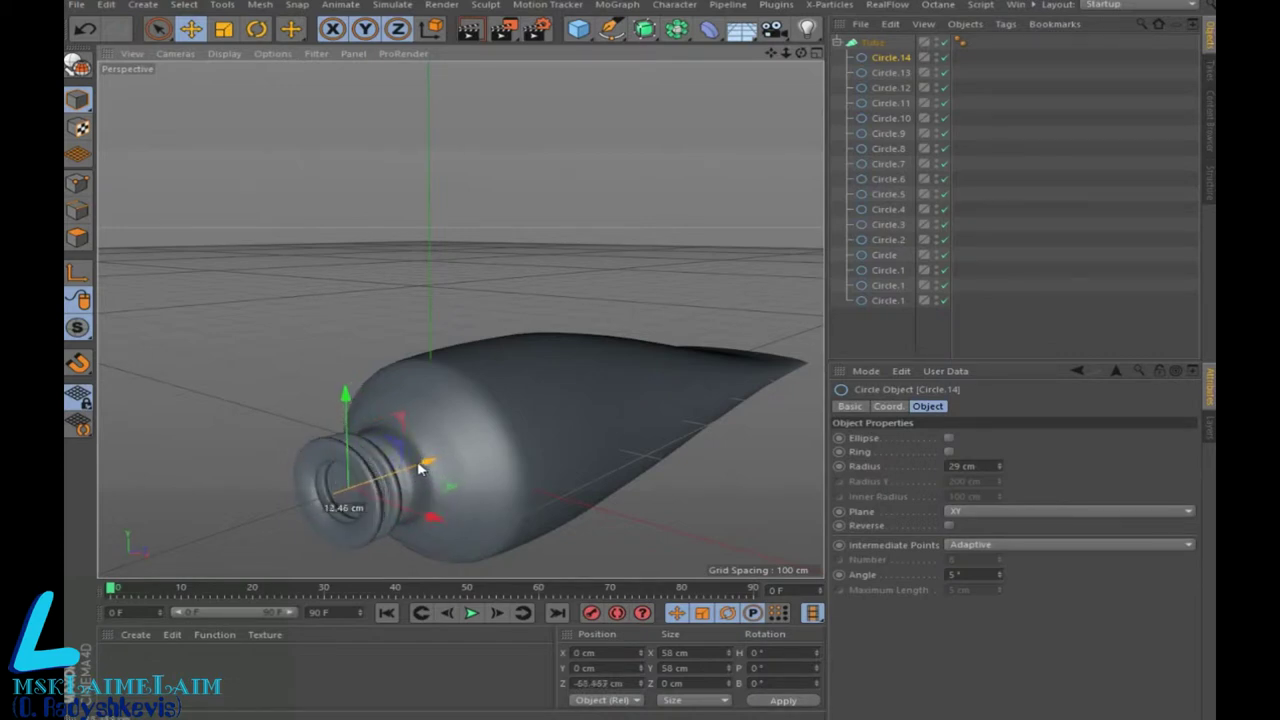
{"action": "left_click_drag", "start_coordinate": [436, 468], "coordinate": [420, 471]}
{"action": "left_click_drag", "start_coordinate": [457, 320], "coordinate": [460, 320], "text": "alt"}
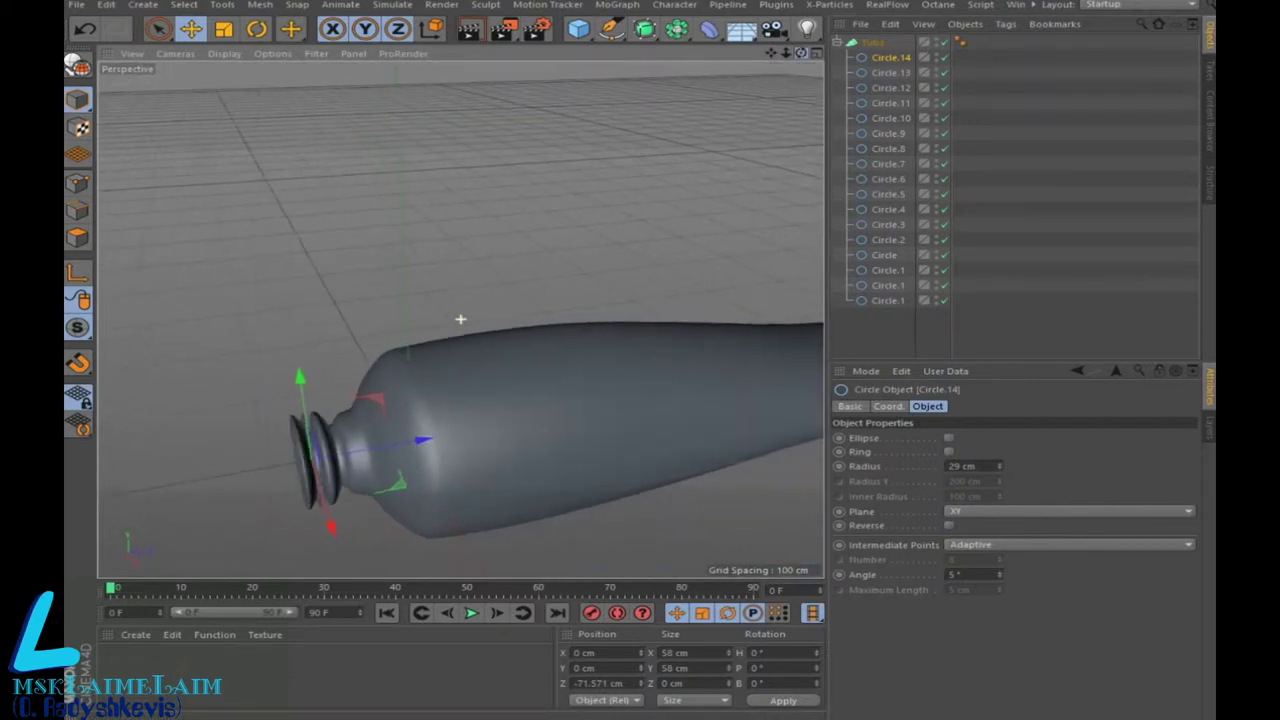
{"action": "scroll", "coordinate": [251, 480], "scroll_direction": "up", "scroll_amount": 2}
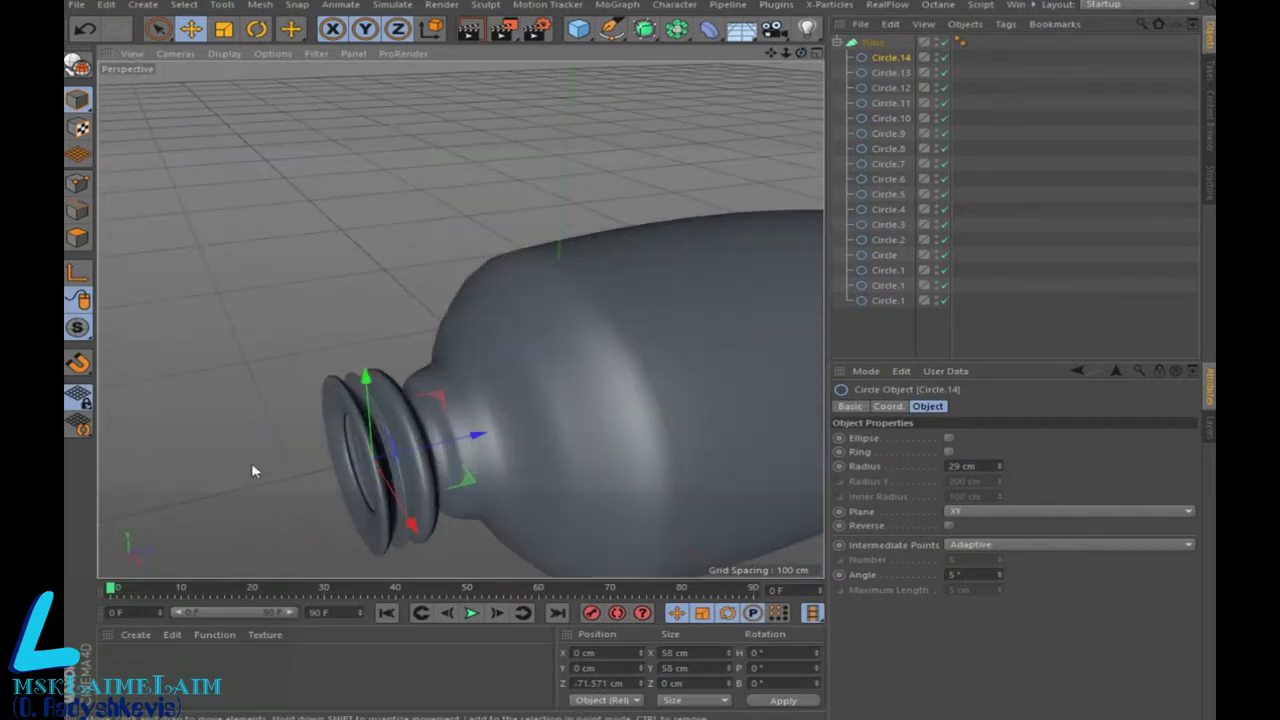
{"action": "left_click_drag", "start_coordinate": [773, 52], "coordinate": [460, 319]}
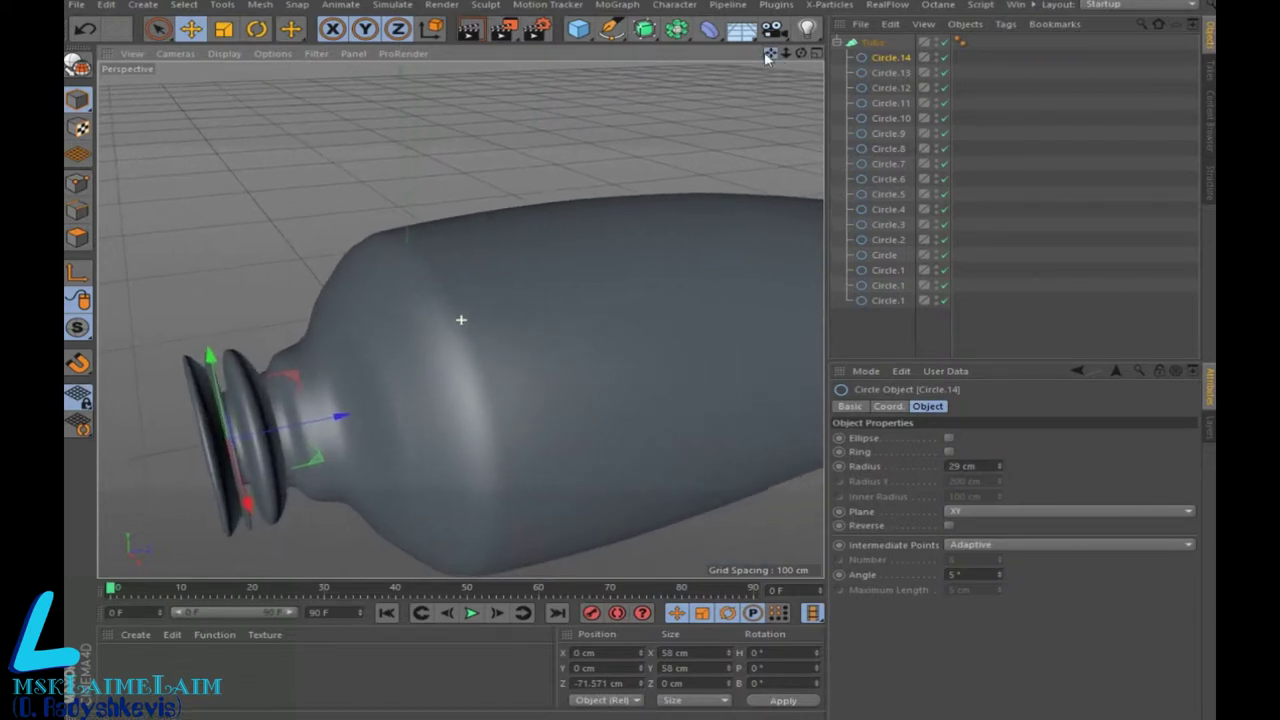
{"action": "left_click", "coordinate": [890, 72]}
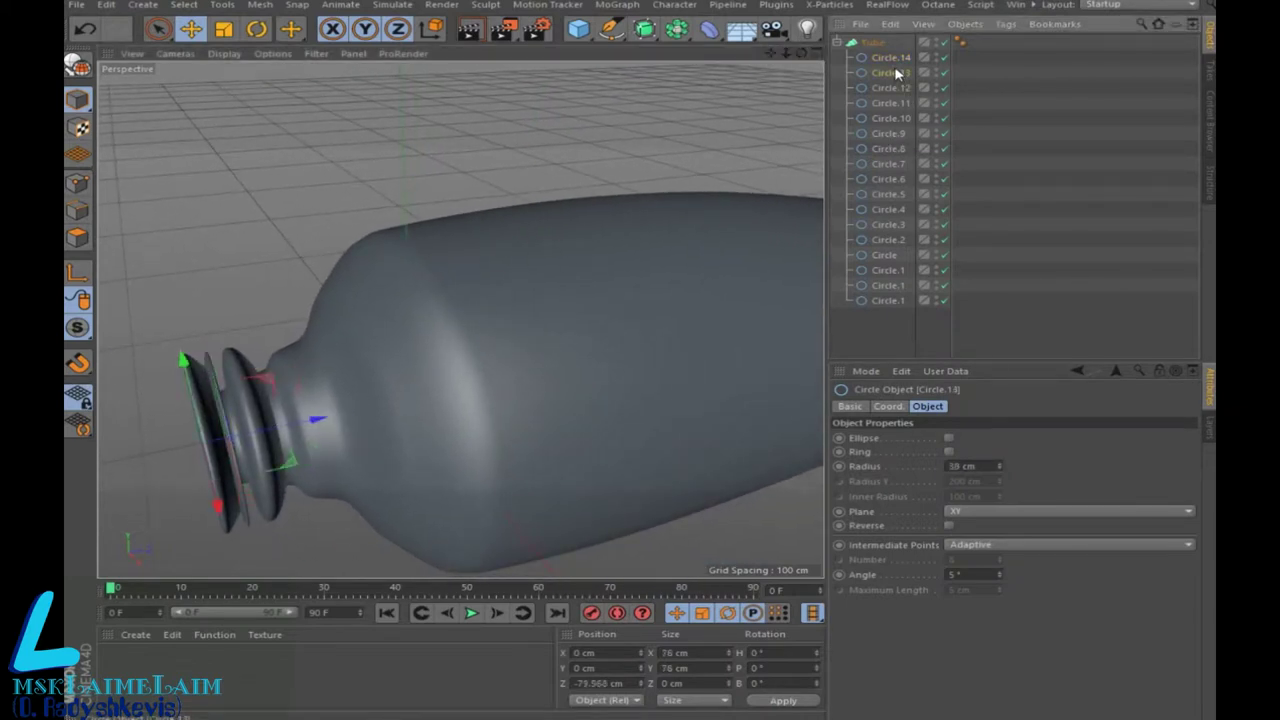
Step: Nudge Circle.12, Circle.13 and Circle.14 along the tube to respace the neck rings
{"action": "left_click", "coordinate": [236, 462]}
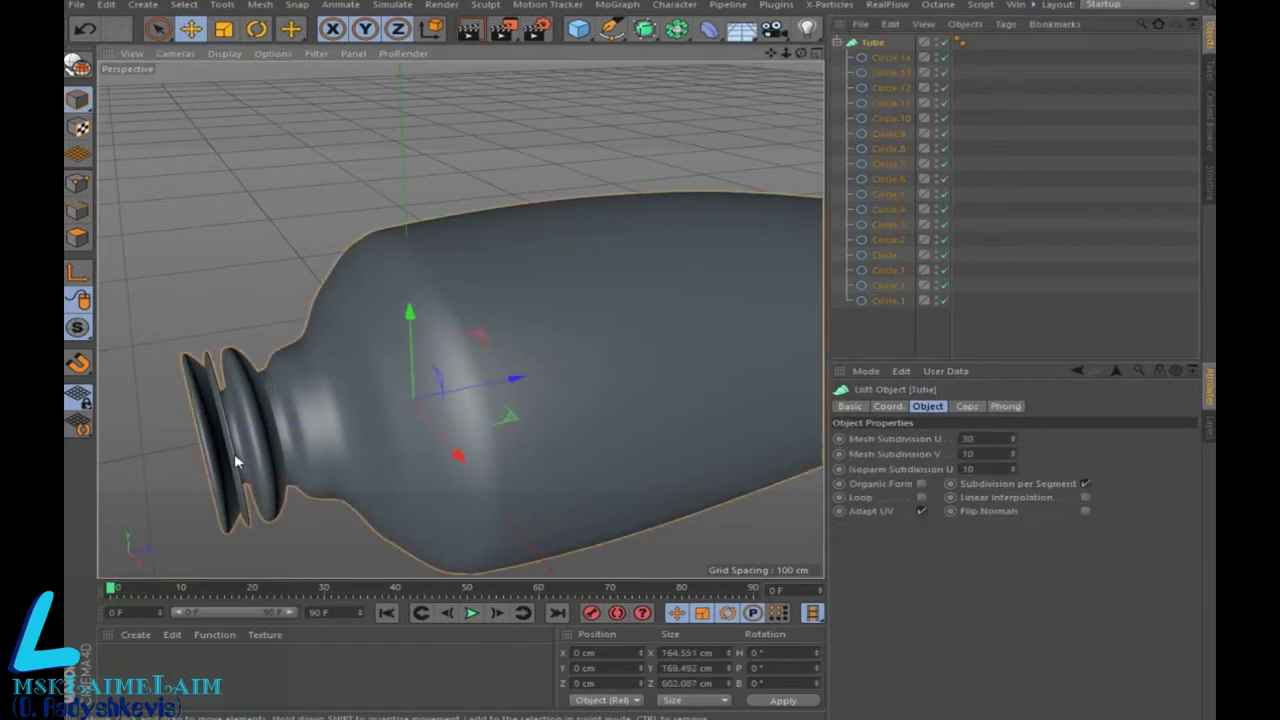
{"action": "left_click", "coordinate": [889, 87]}
{"action": "left_click_drag", "start_coordinate": [326, 419], "coordinate": [323, 420]}
{"action": "left_click", "coordinate": [893, 62]}
{"action": "left_click", "coordinate": [886, 73]}
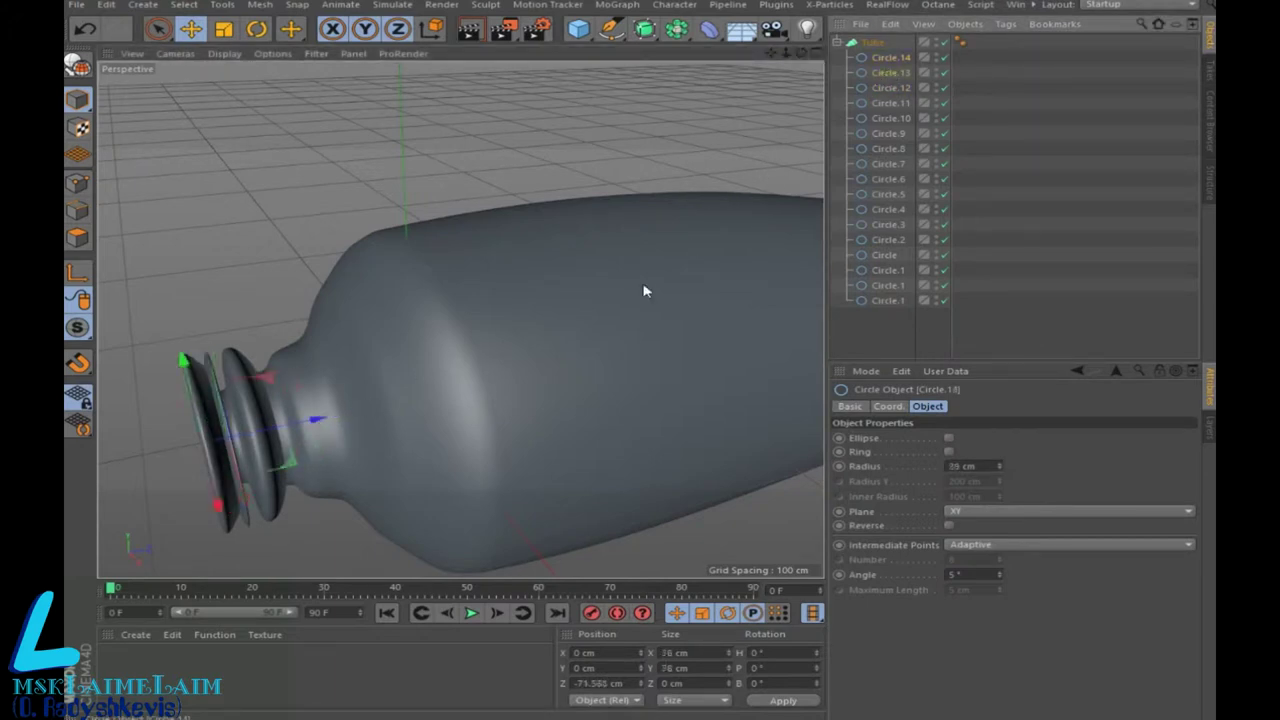
{"action": "left_click_drag", "start_coordinate": [312, 422], "coordinate": [313, 427]}
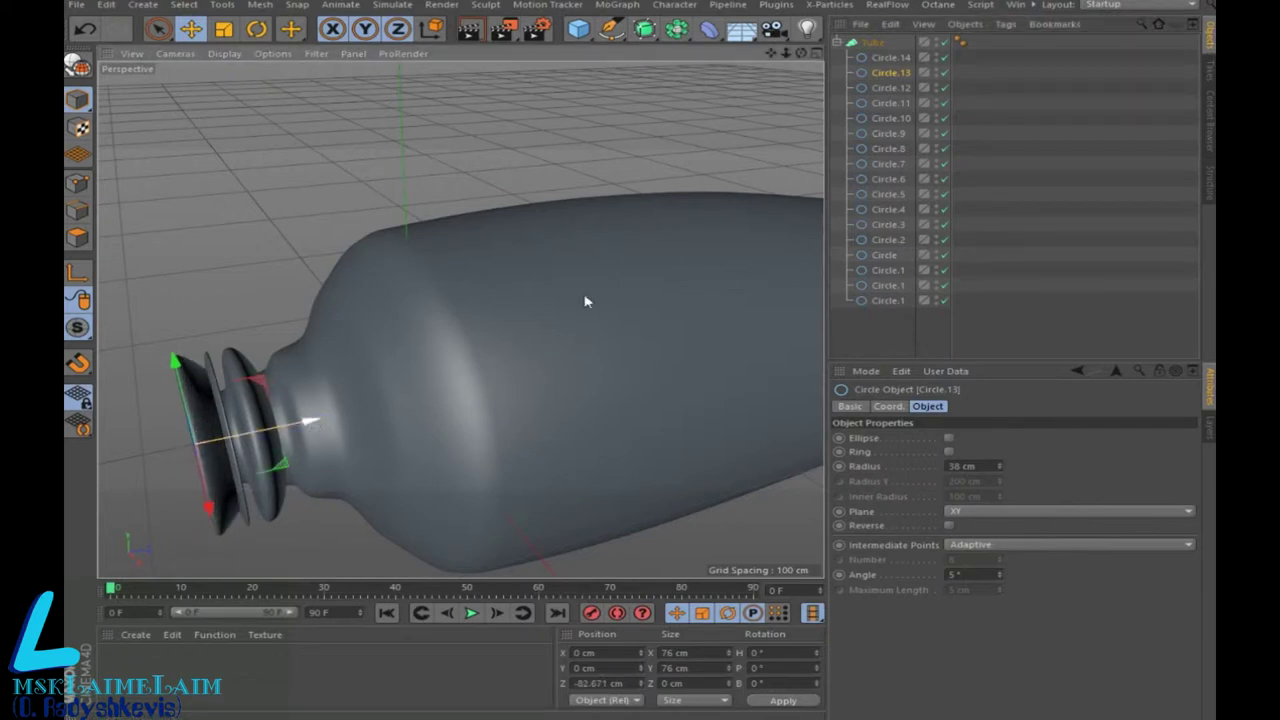
{"action": "left_click", "coordinate": [891, 57]}
{"action": "left_click_drag", "start_coordinate": [338, 414], "coordinate": [313, 421]}
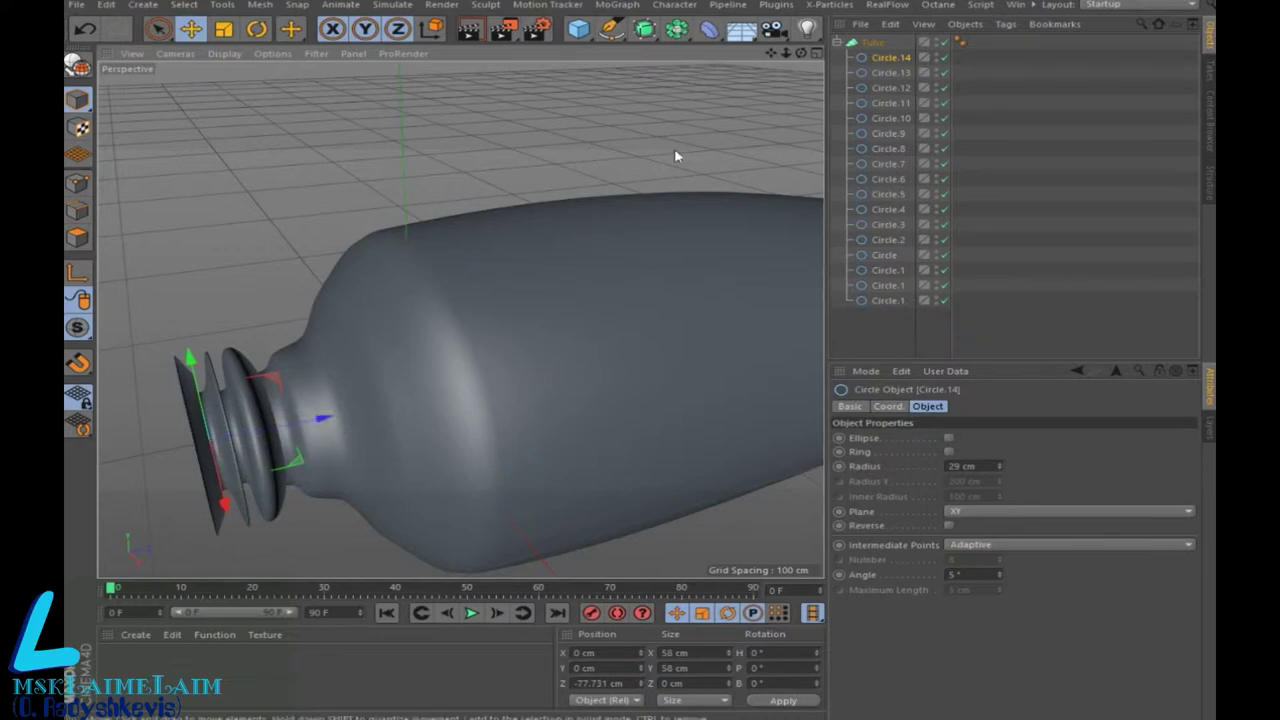
{"action": "scroll", "coordinate": [457, 320], "scroll_direction": "up", "scroll_amount": 5}
{"action": "scroll", "coordinate": [457, 320], "scroll_direction": "down", "scroll_amount": 5}
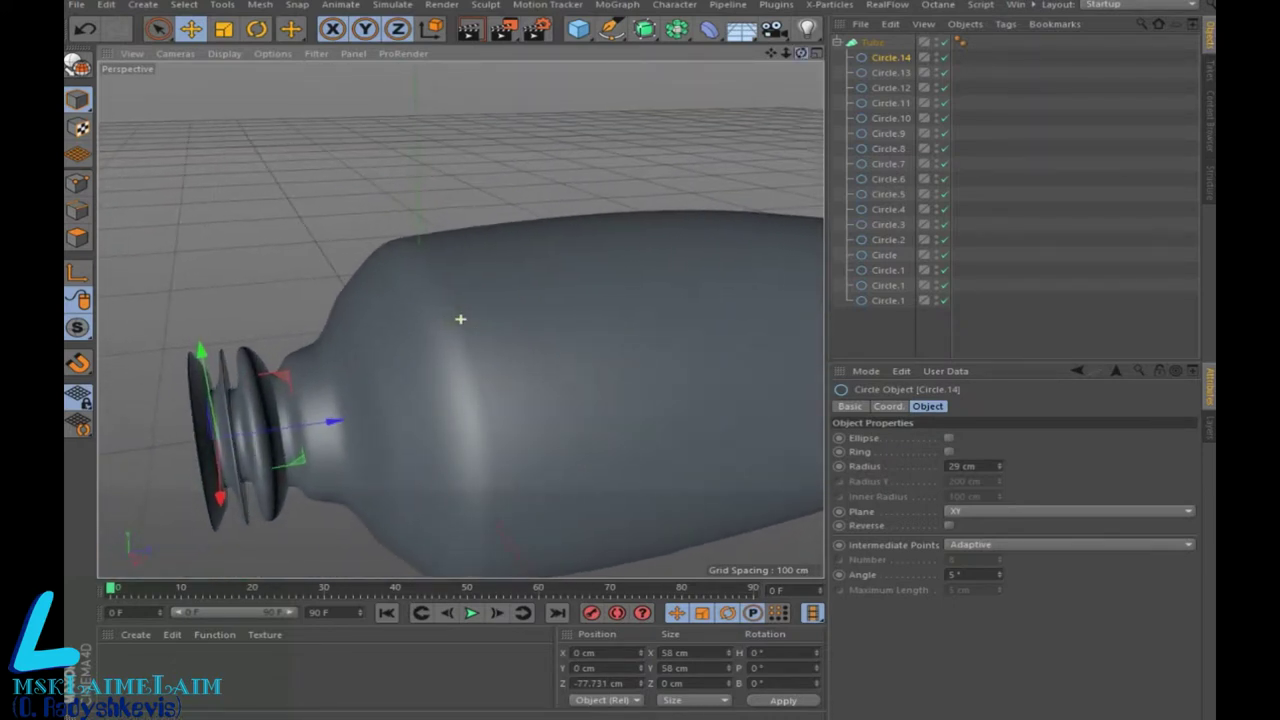
{"action": "left_click_drag", "start_coordinate": [460, 318], "coordinate": [440, 322], "text": "alt"}
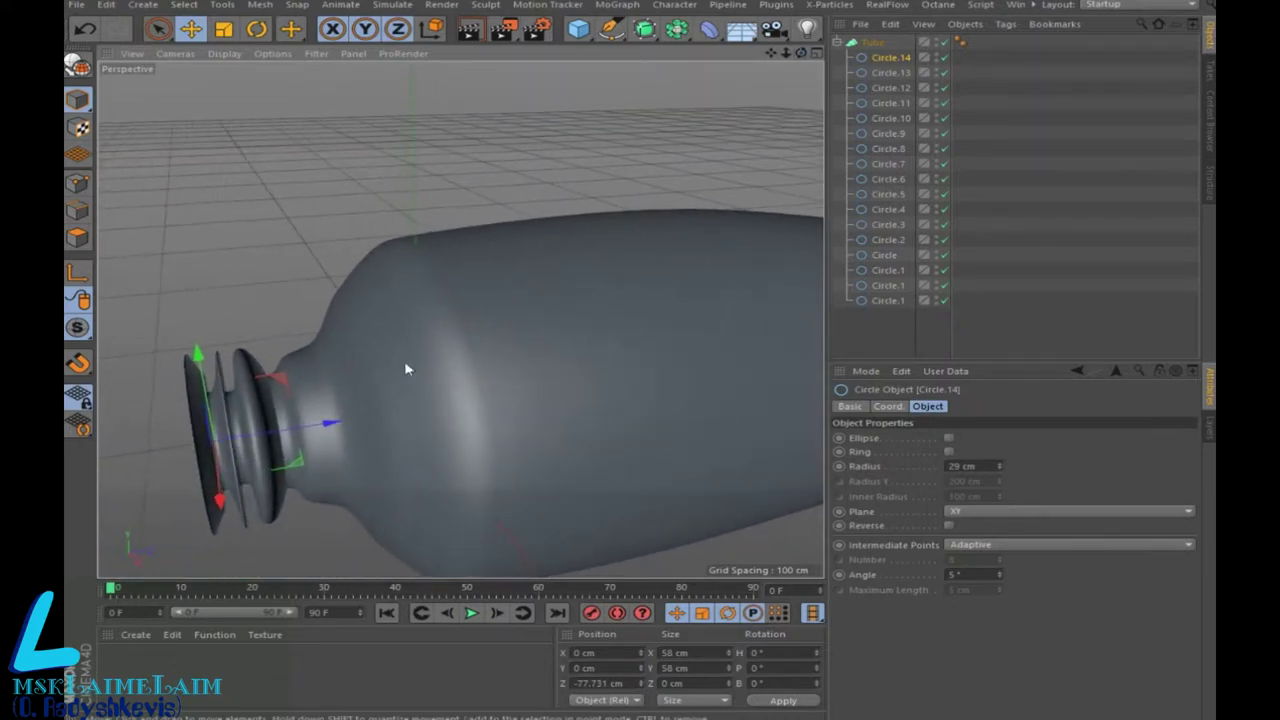
Step: Shift Circle.10, 11, 12 and 13 along the tube so the ridges are evenly spaced
{"action": "left_click", "coordinate": [243, 460]}
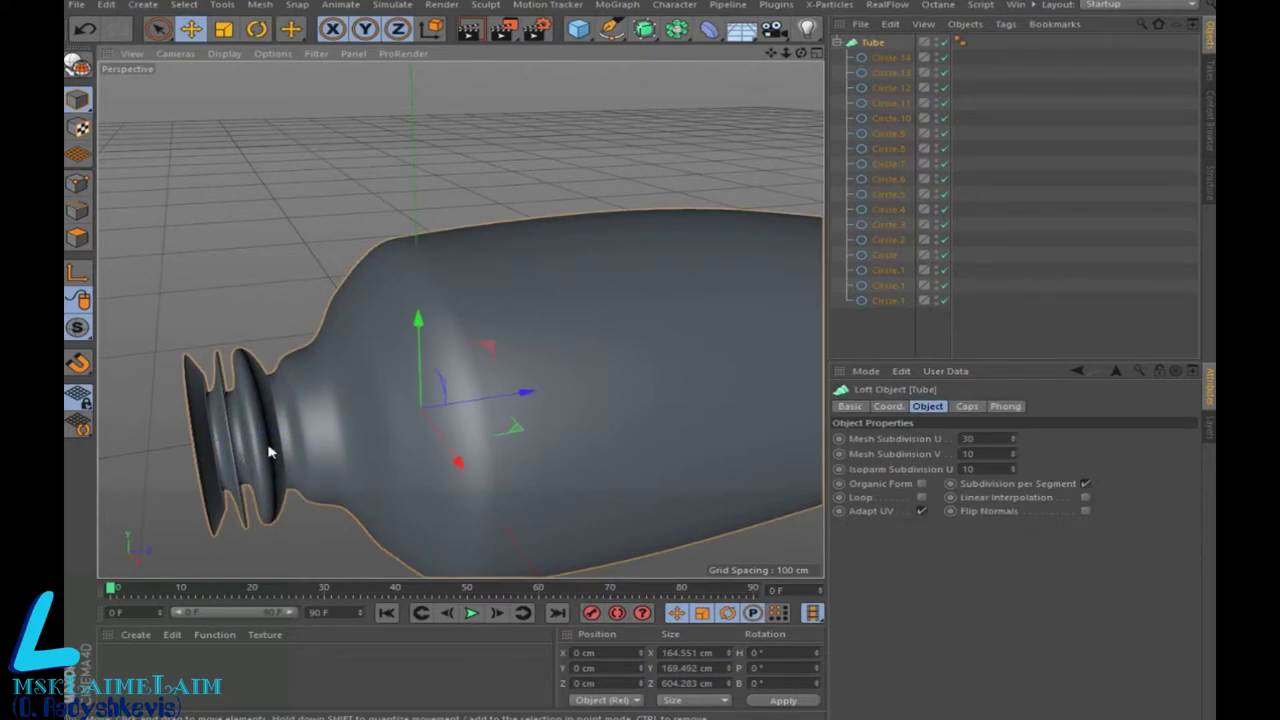
{"action": "left_click", "coordinate": [893, 108]}
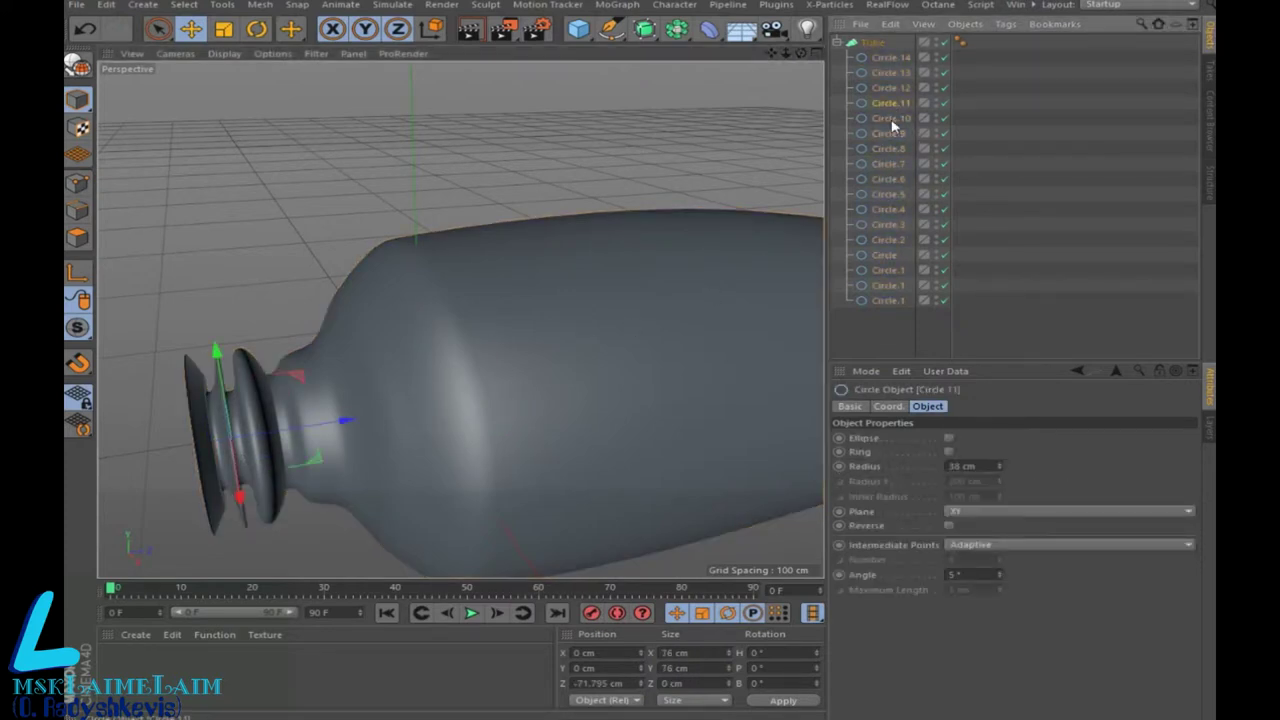
{"action": "left_click", "coordinate": [889, 130]}
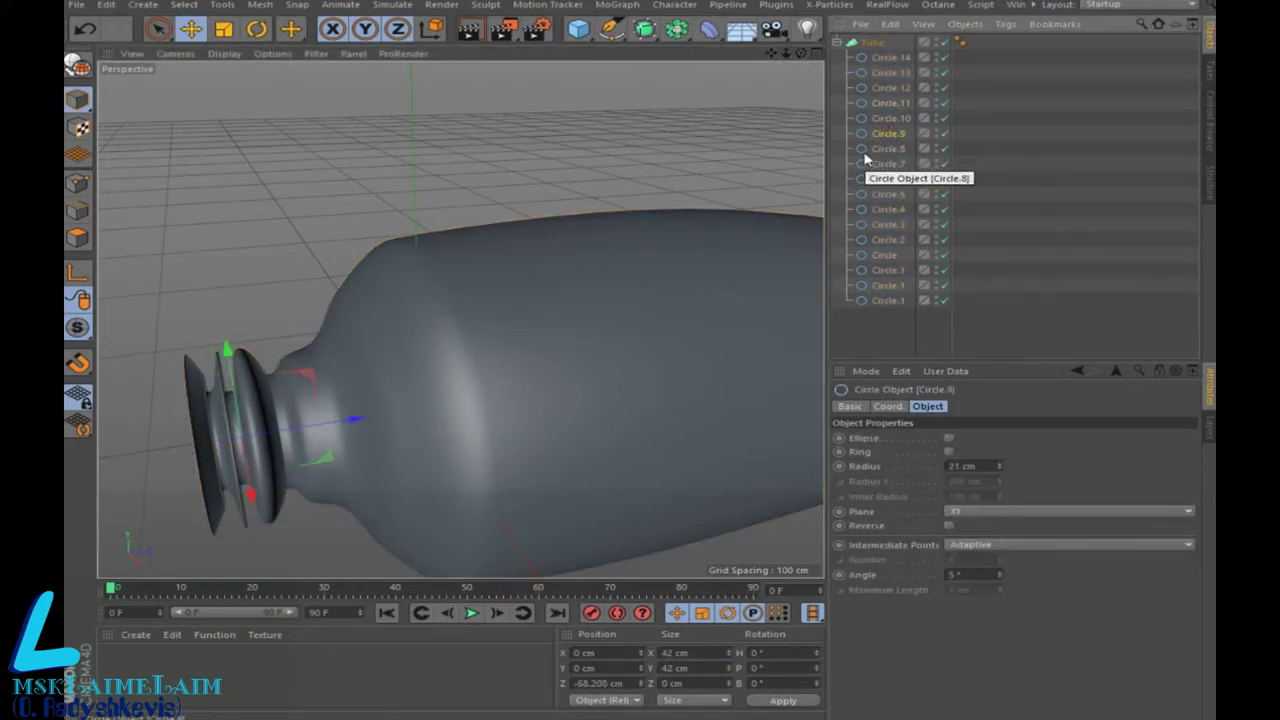
{"action": "left_click", "coordinate": [889, 118]}
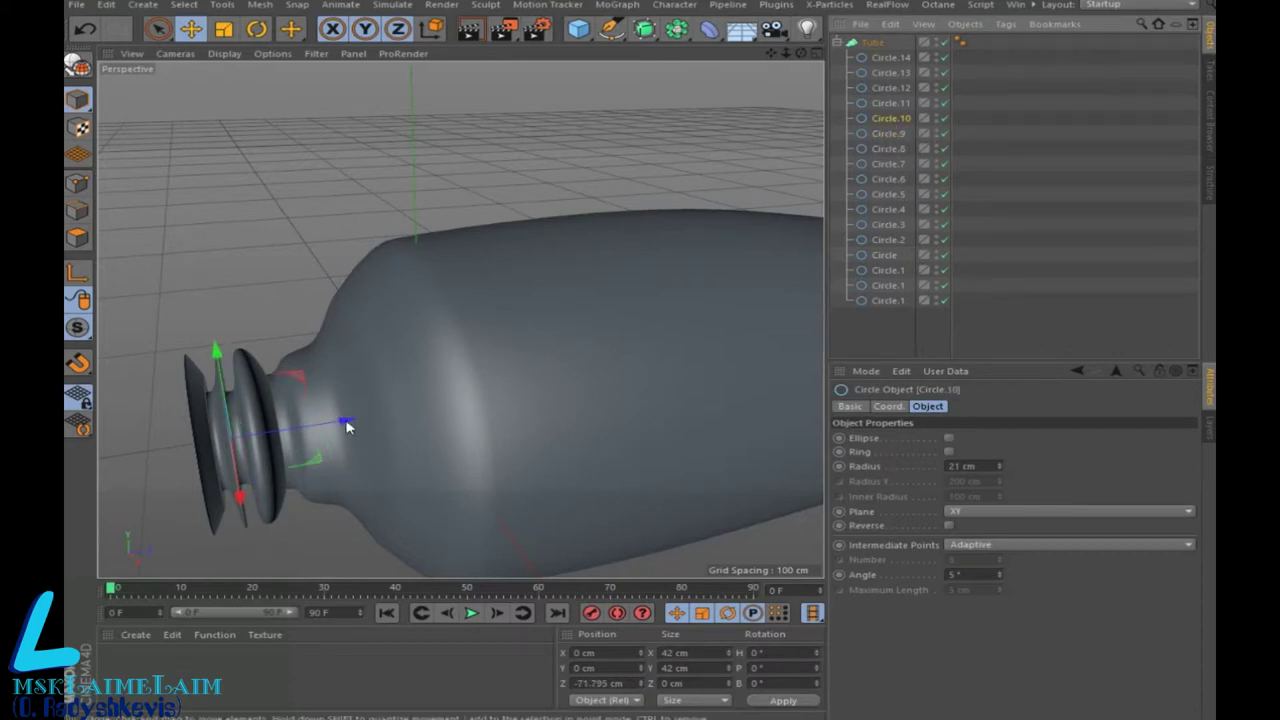
{"action": "left_click_drag", "start_coordinate": [347, 427], "coordinate": [349, 425]}
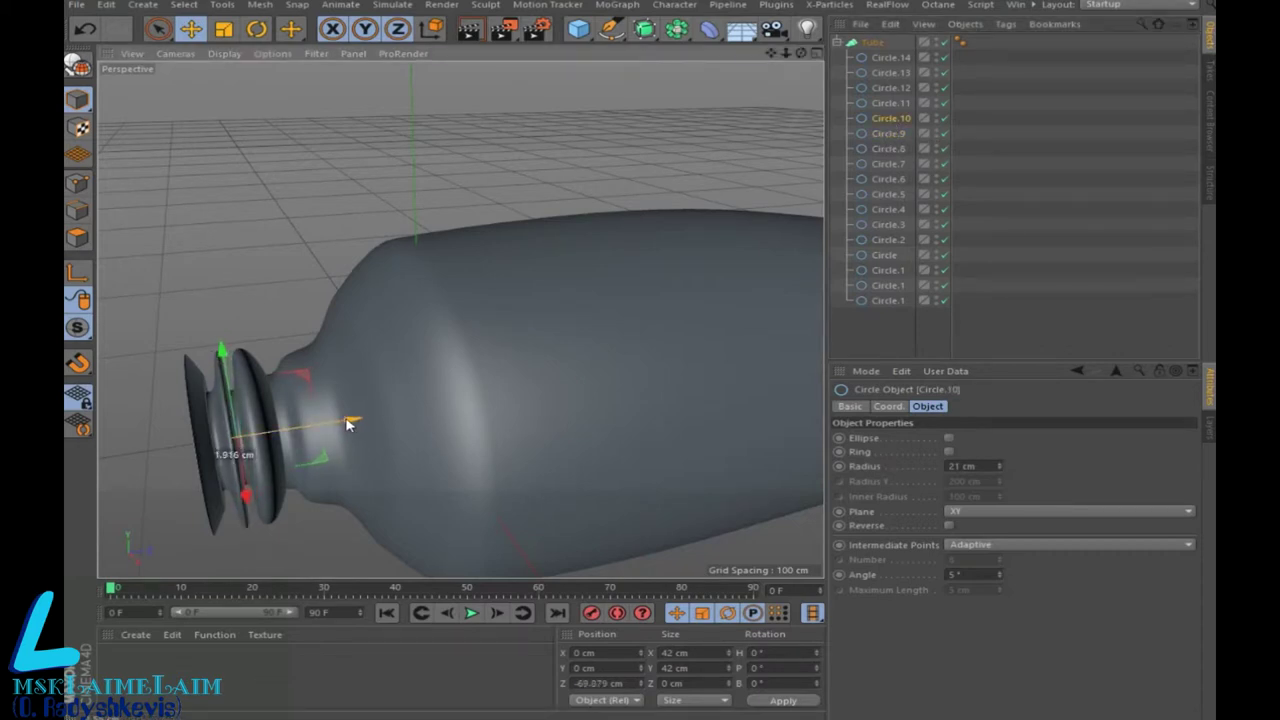
{"action": "left_click_drag", "start_coordinate": [347, 425], "coordinate": [349, 429]}
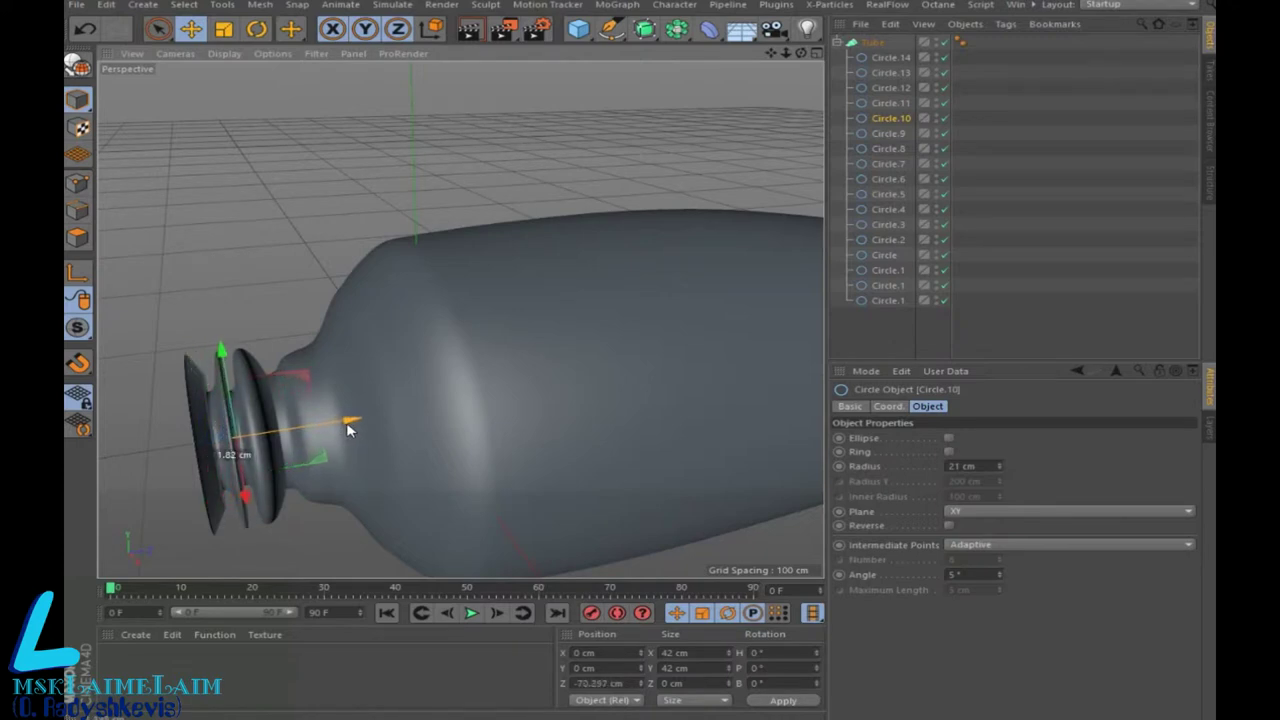
{"action": "left_click", "coordinate": [889, 103]}
{"action": "left_click_drag", "start_coordinate": [343, 423], "coordinate": [335, 425]}
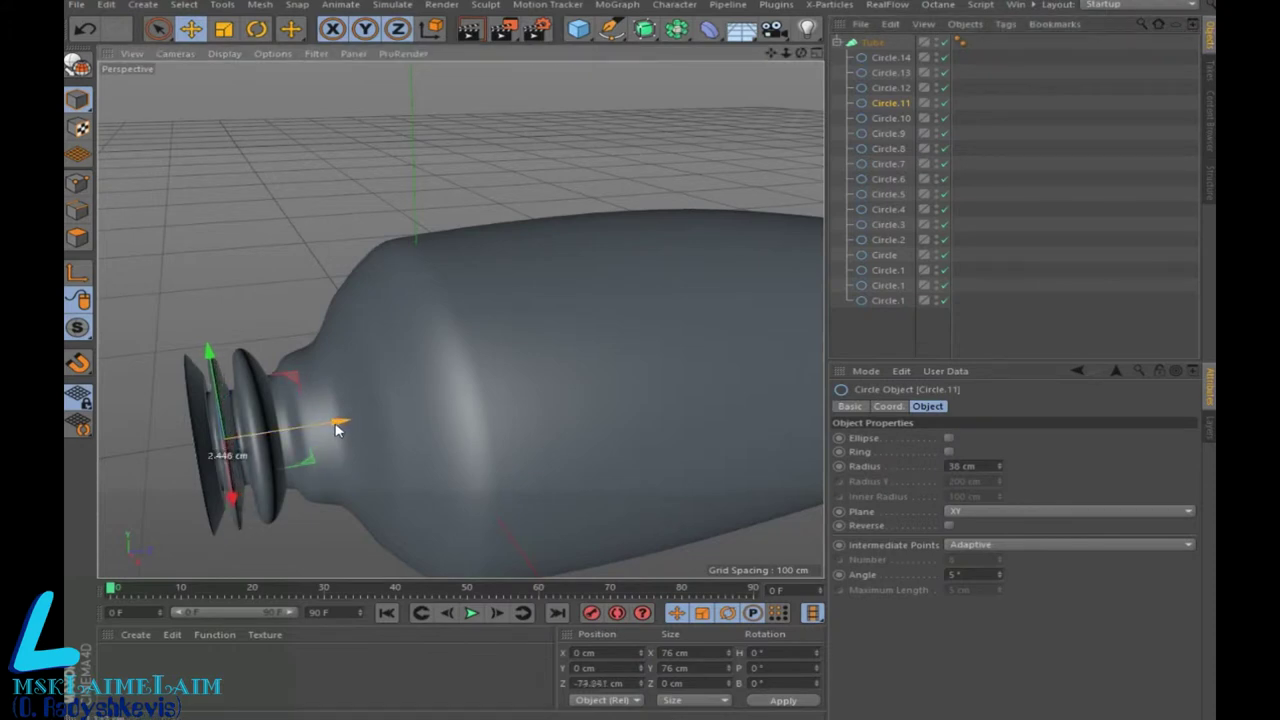
{"action": "left_click", "coordinate": [891, 88]}
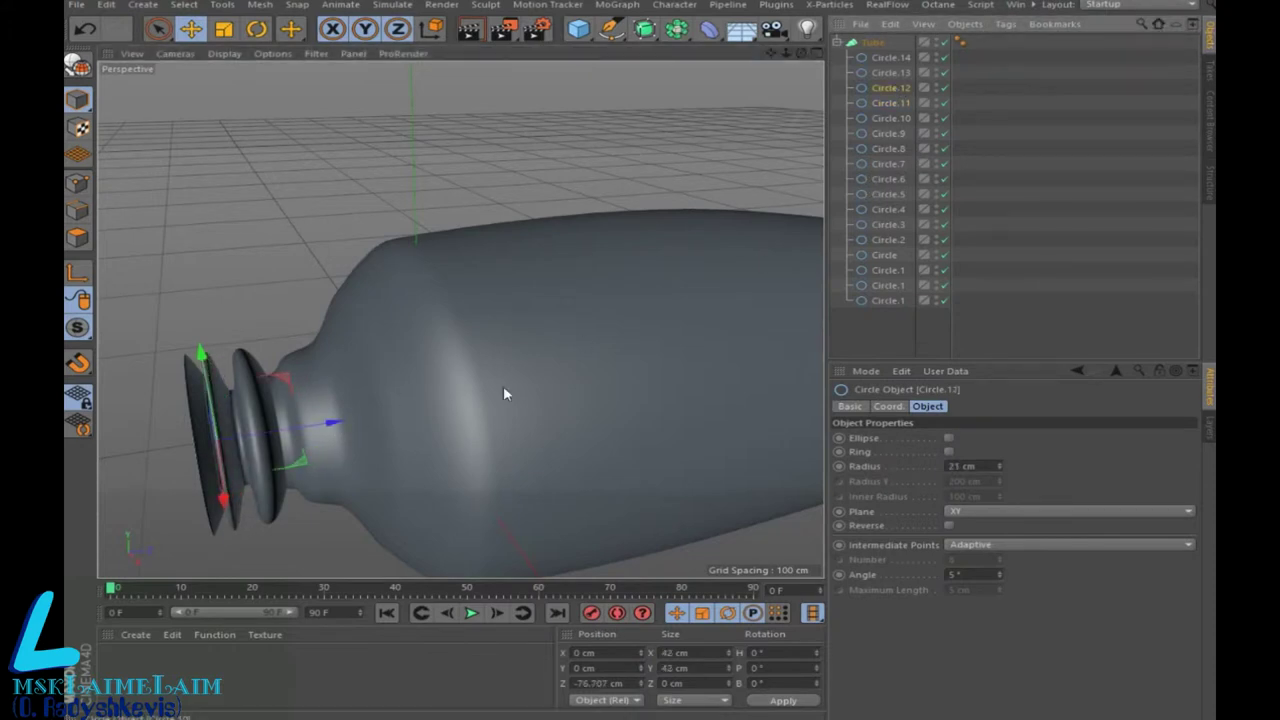
{"action": "left_click_drag", "start_coordinate": [312, 433], "coordinate": [302, 435]}
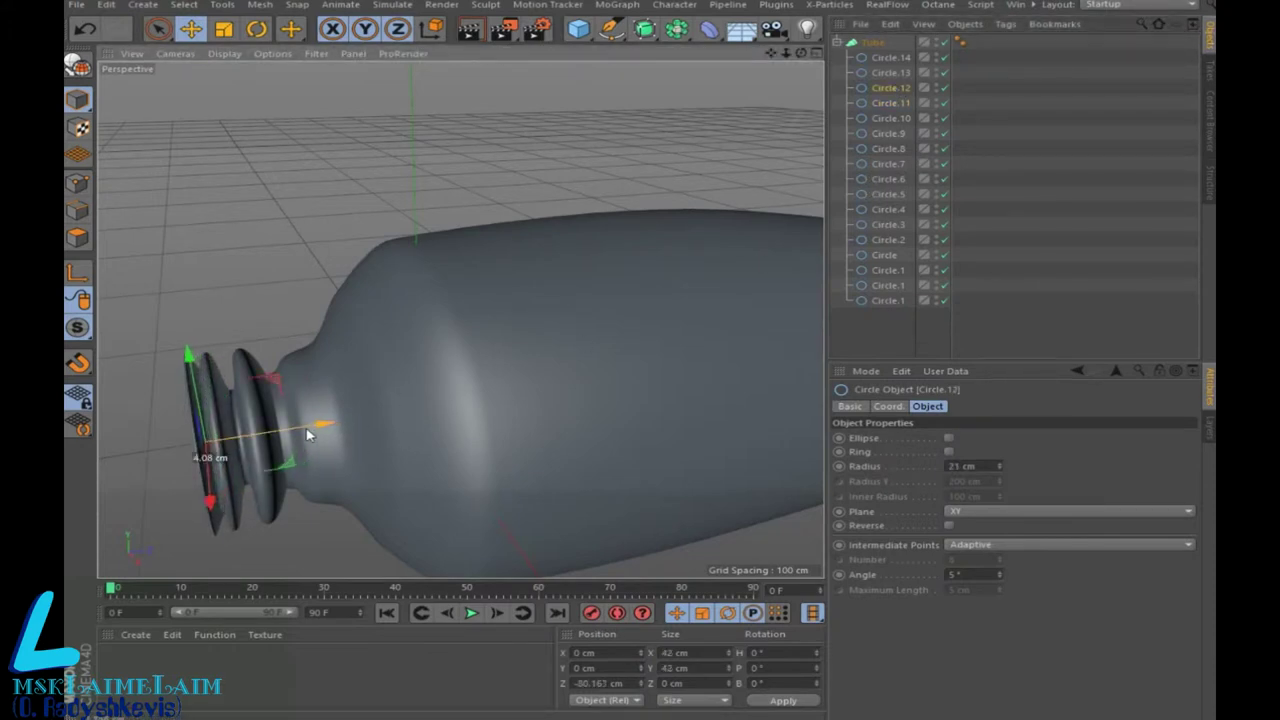
{"action": "left_click", "coordinate": [898, 73]}
{"action": "left_click_drag", "start_coordinate": [320, 437], "coordinate": [304, 431]}
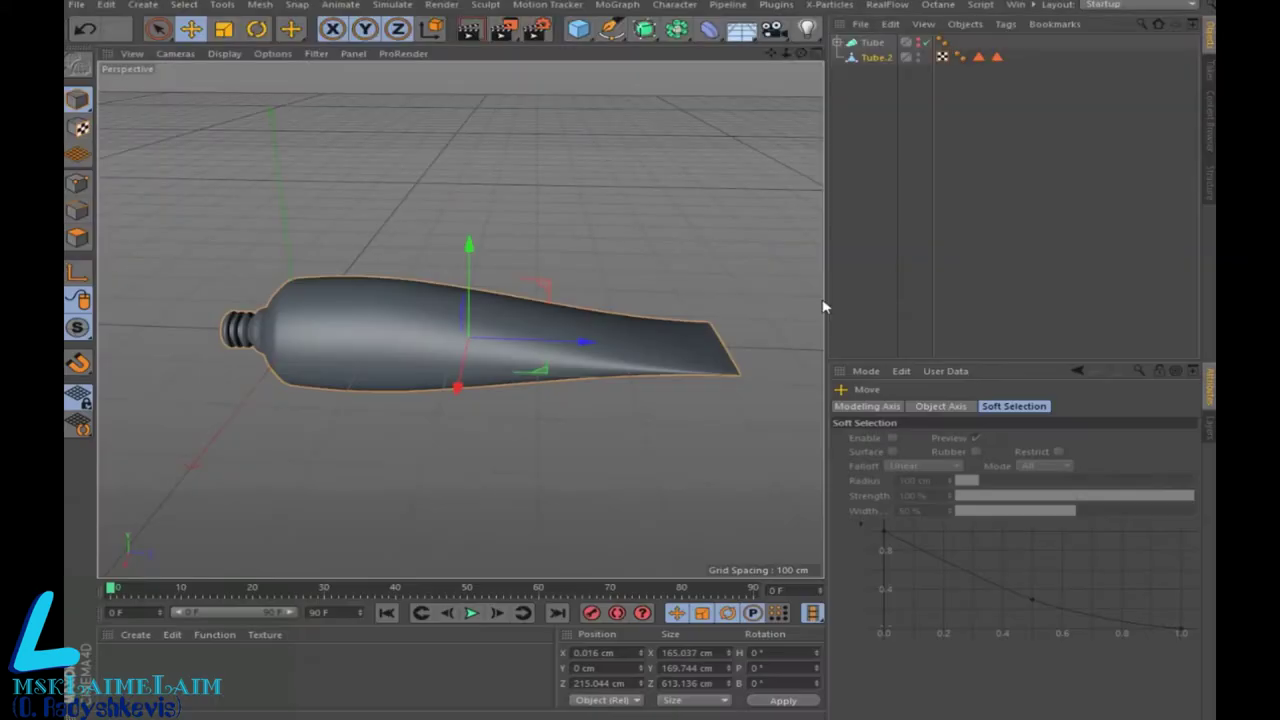
Step: Box-select the tube's body polygons in the maximized Right view, leaving out the neck
{"action": "left_click", "coordinate": [77, 237]}
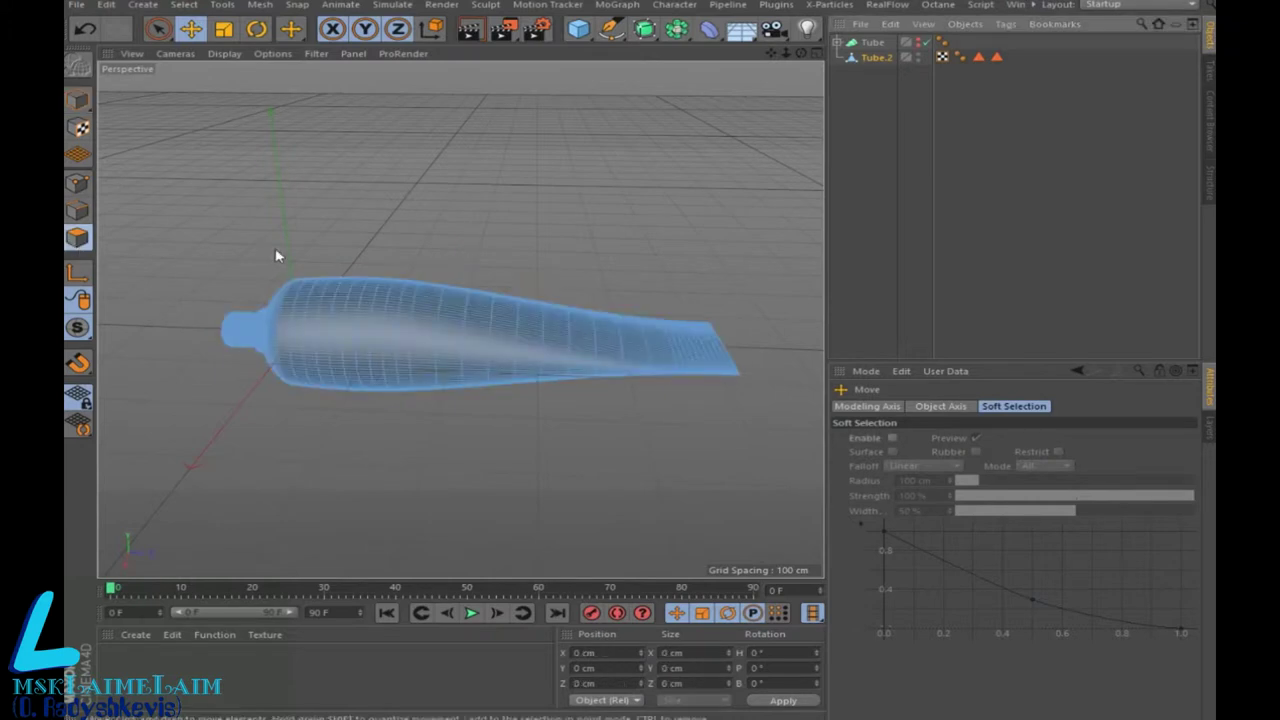
{"action": "left_click_drag", "start_coordinate": [168, 33], "coordinate": [250, 77]}
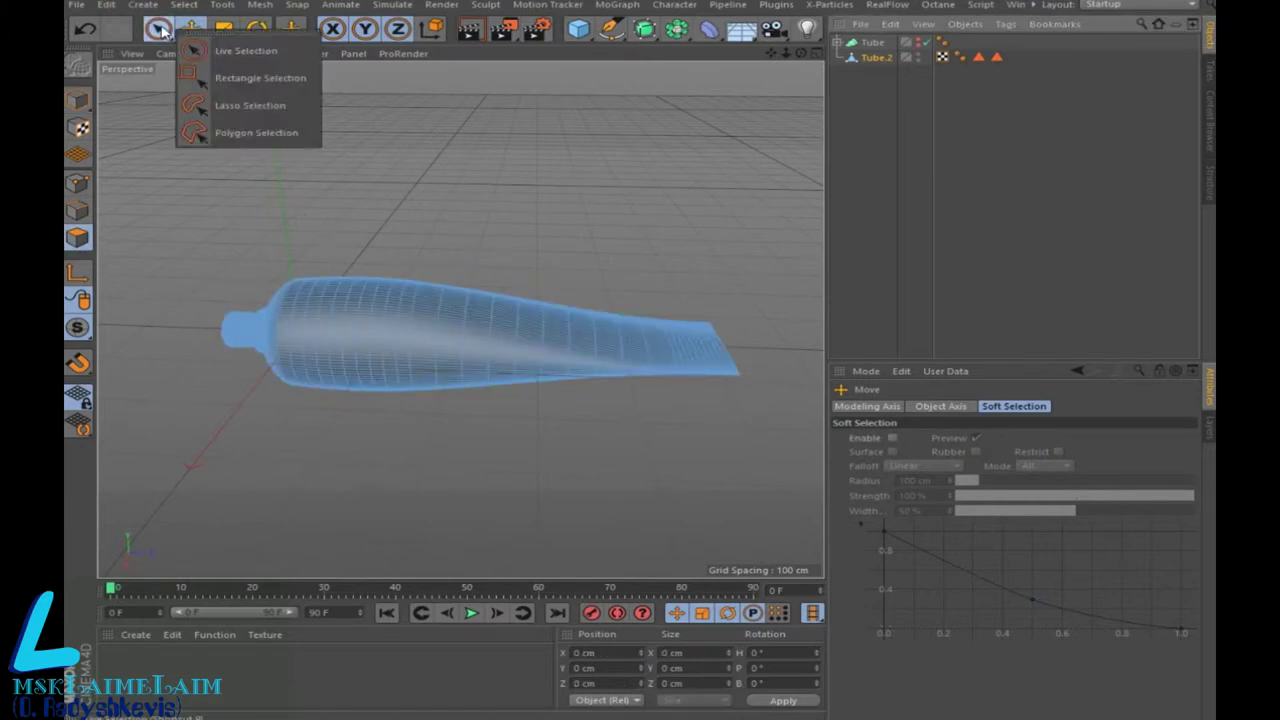
{"action": "left_click", "coordinate": [816, 53]}
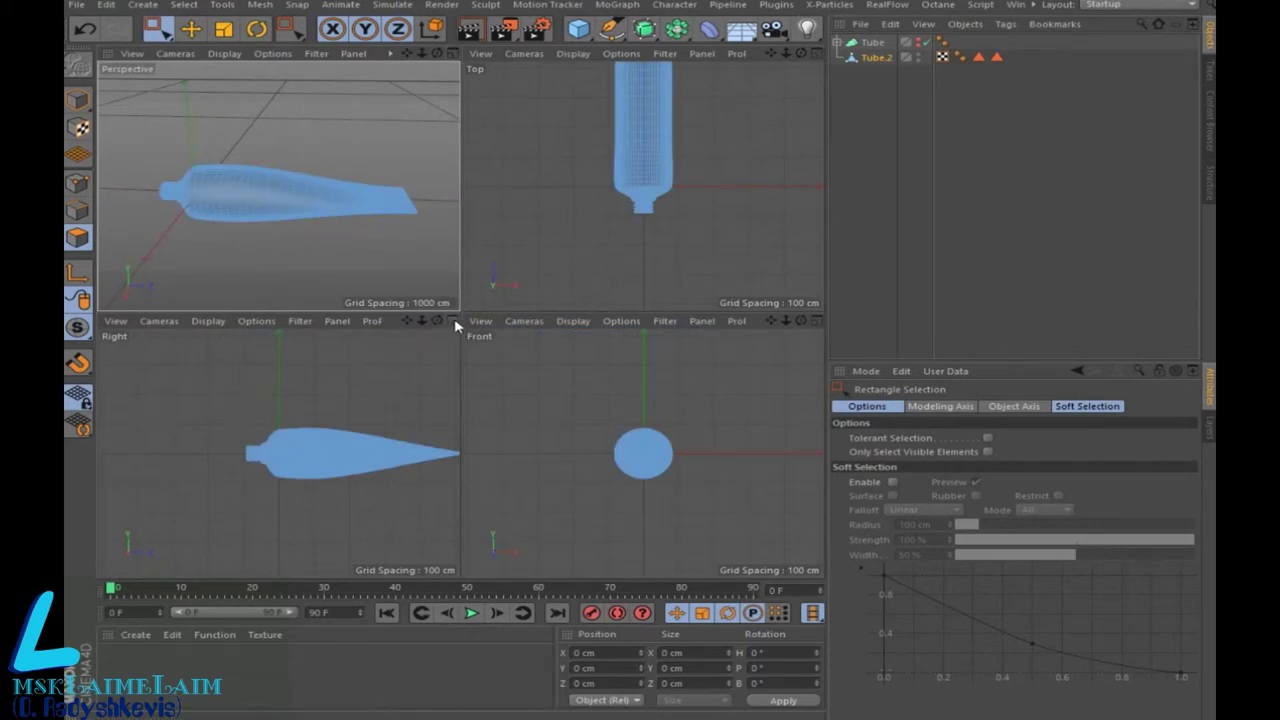
{"action": "left_click", "coordinate": [452, 320]}
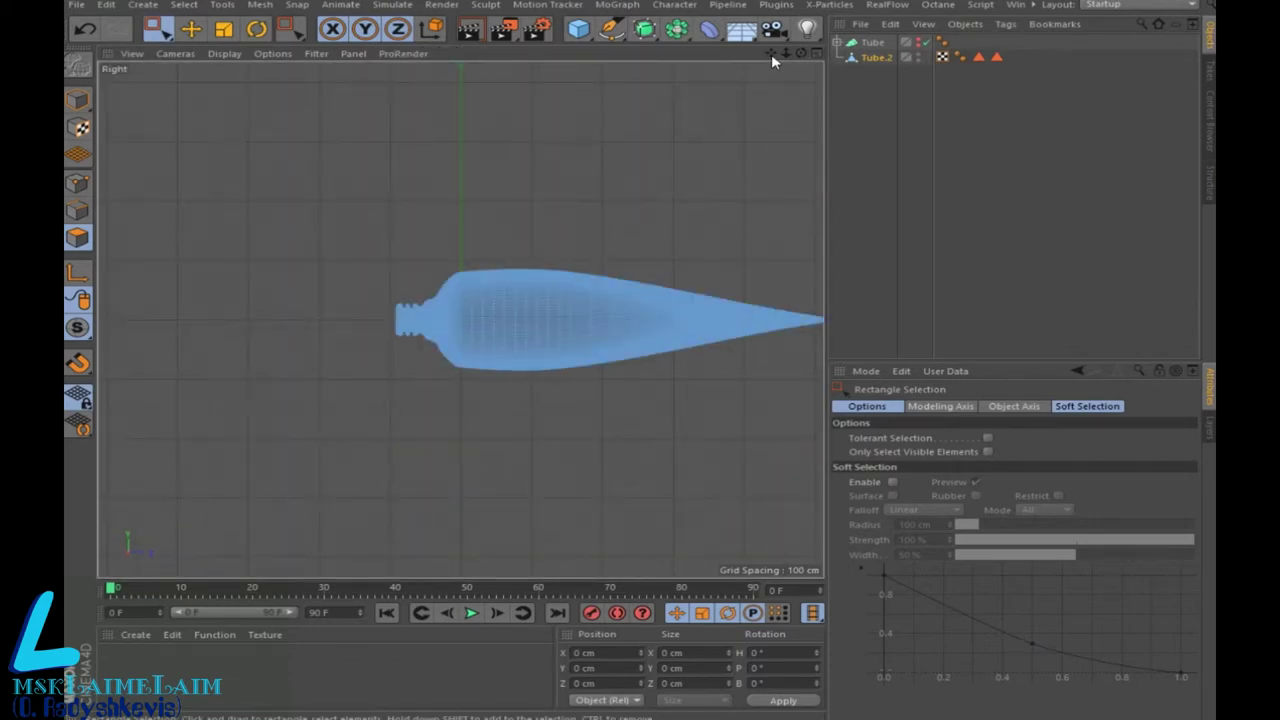
{"action": "left_click_drag", "start_coordinate": [771, 54], "coordinate": [488, 289]}
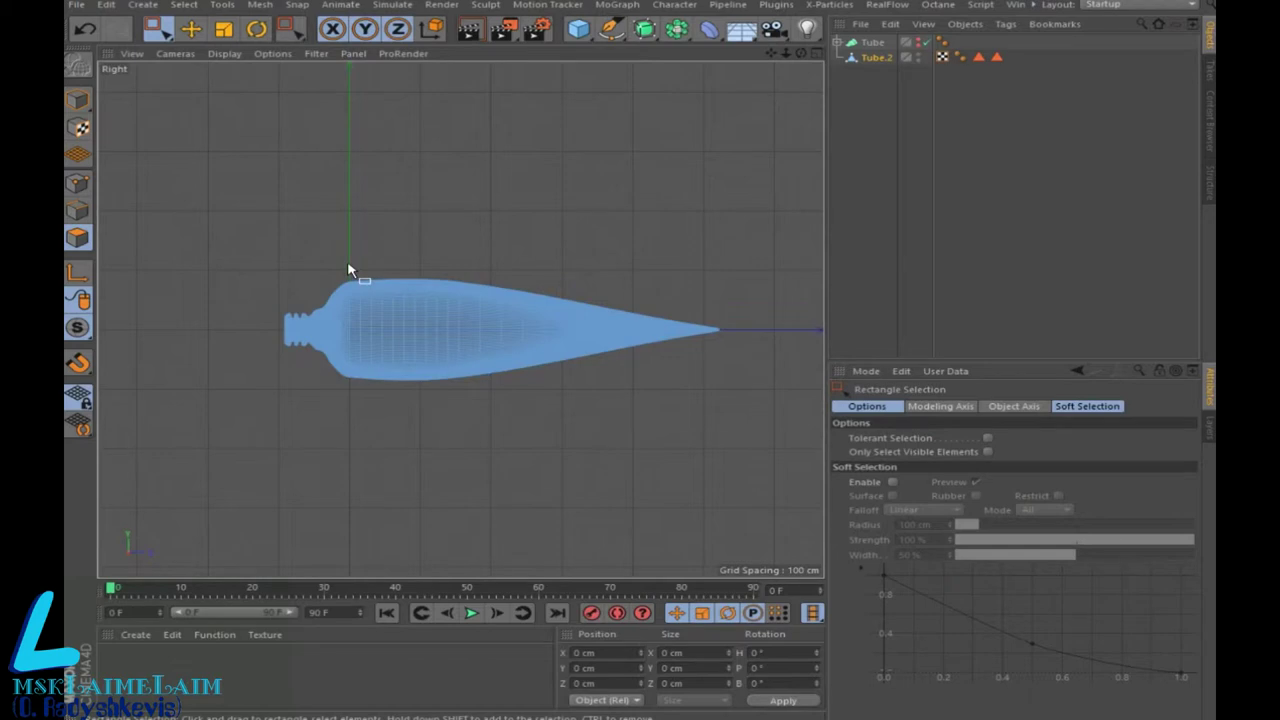
{"action": "left_click_drag", "start_coordinate": [368, 383], "coordinate": [758, 464]}
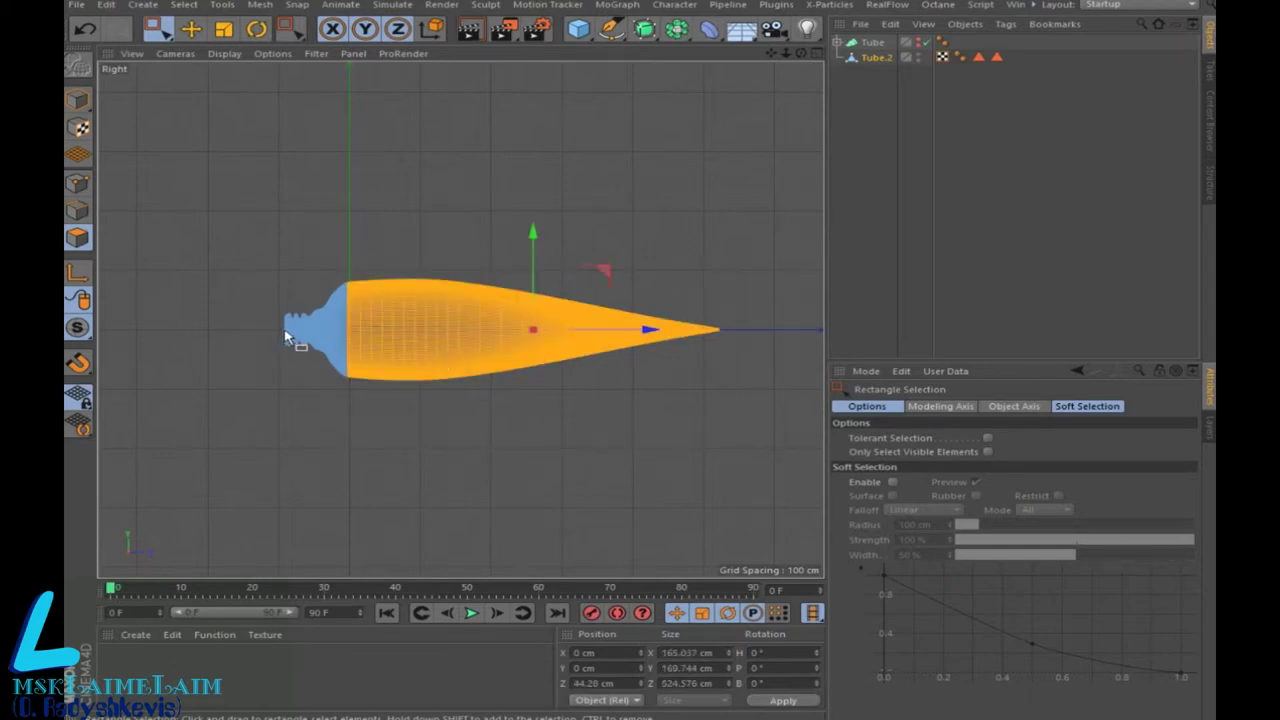
Step: Return to the Perspective view and orbit to check the body selection from above
{"action": "left_click", "coordinate": [820, 54]}
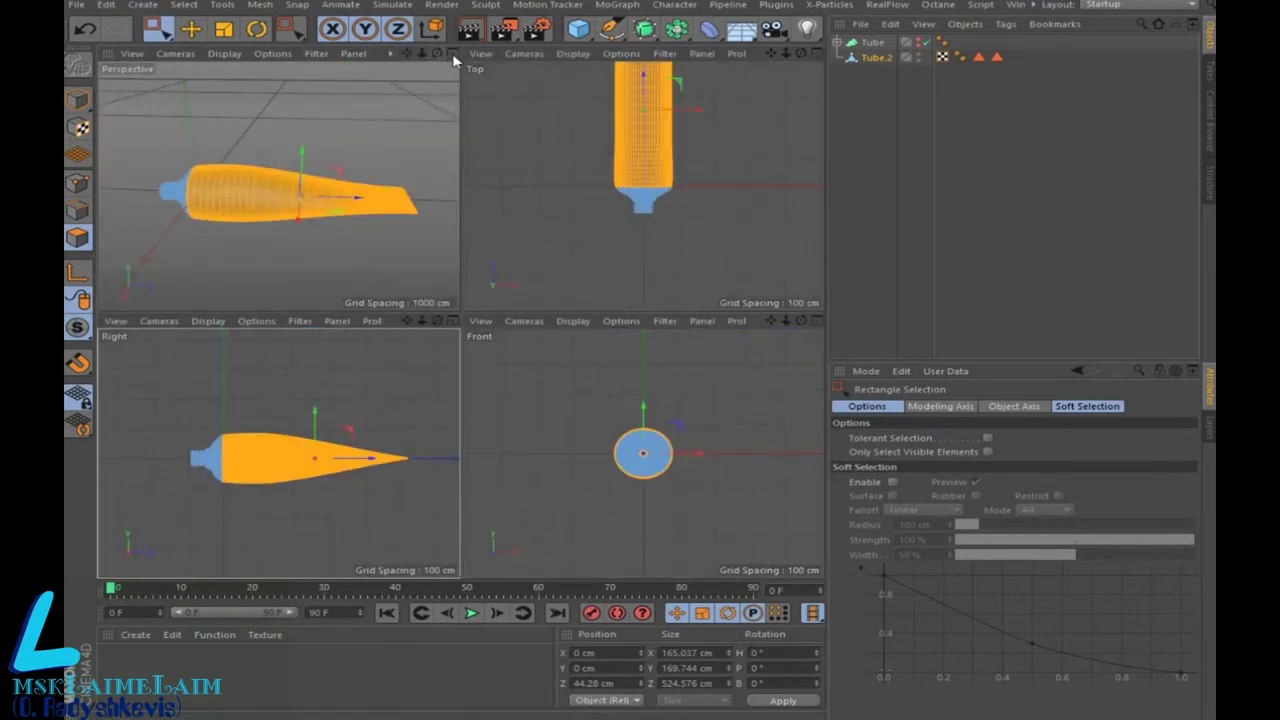
{"action": "left_click", "coordinate": [452, 53]}
{"action": "scroll", "coordinate": [296, 361], "scroll_direction": "up", "scroll_amount": 3}
{"action": "scroll", "coordinate": [296, 361], "scroll_direction": "up", "scroll_amount": 3}
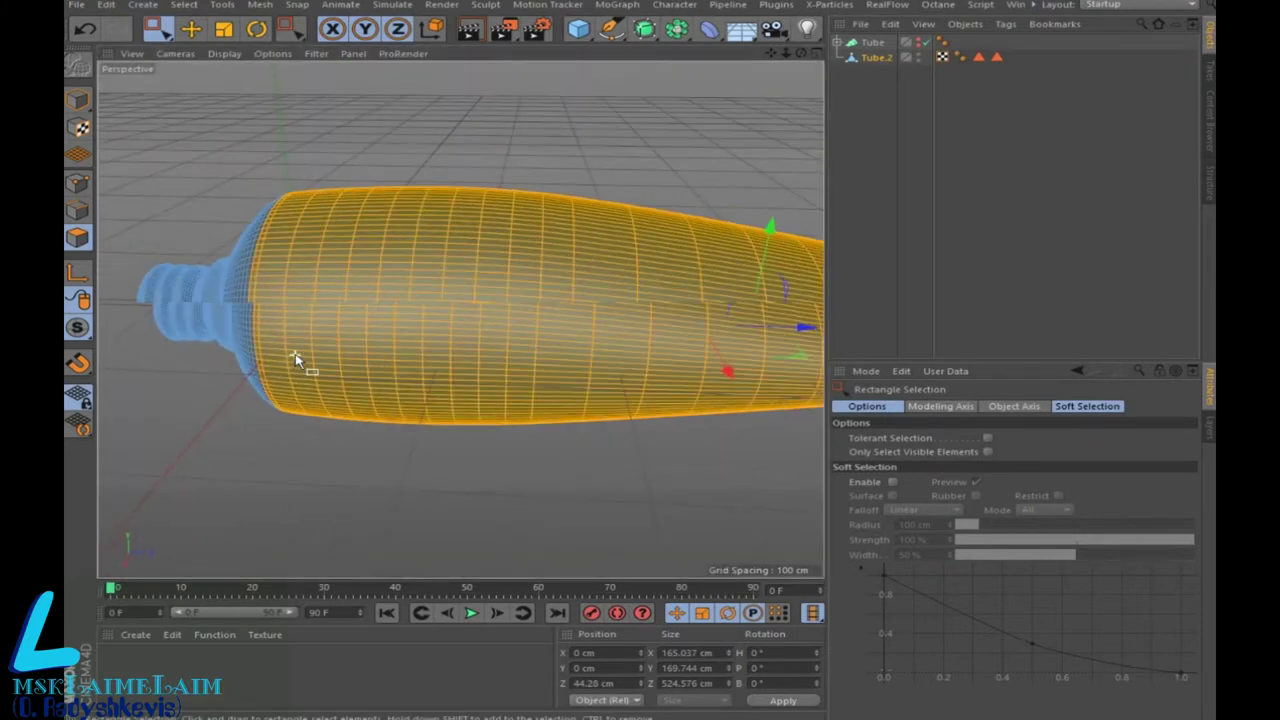
{"action": "scroll", "coordinate": [296, 361], "scroll_direction": "up", "scroll_amount": 2}
{"action": "left_click_drag", "start_coordinate": [797, 60], "coordinate": [794, 60]}
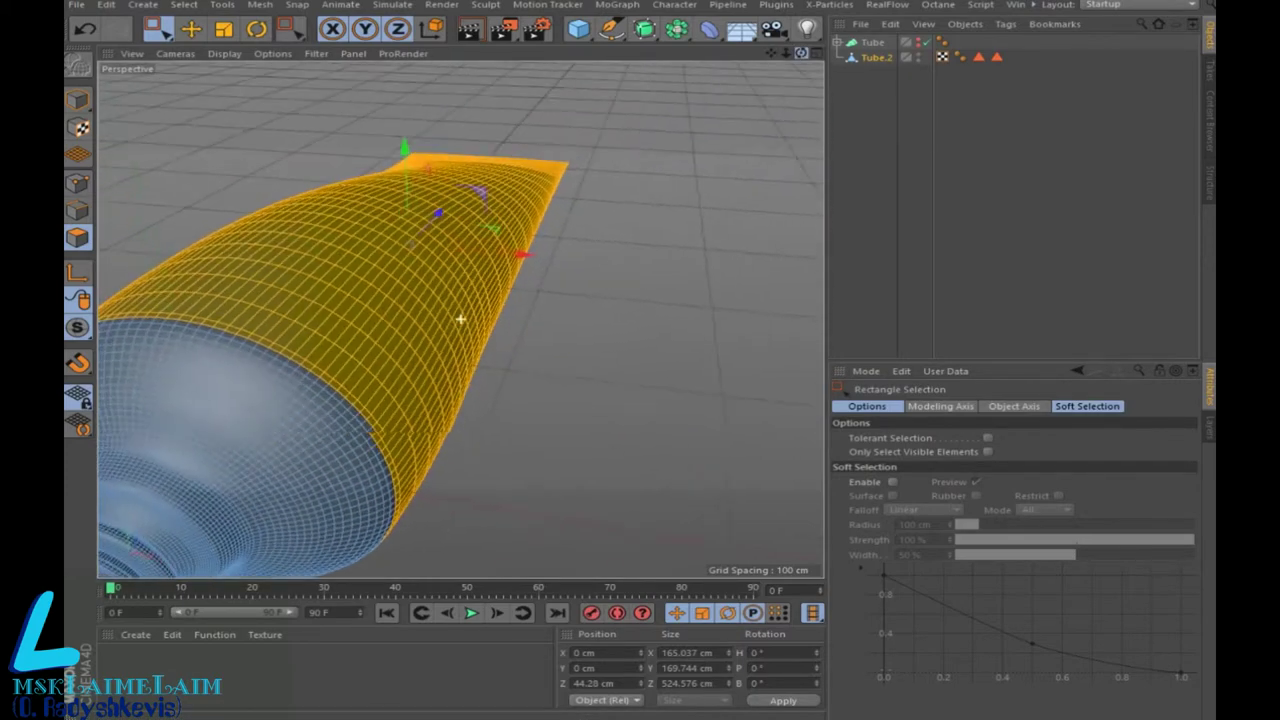
{"action": "scroll", "coordinate": [629, 206], "scroll_direction": "down", "scroll_amount": 2}
{"action": "scroll", "coordinate": [617, 205], "scroll_direction": "down", "scroll_amount": 3}
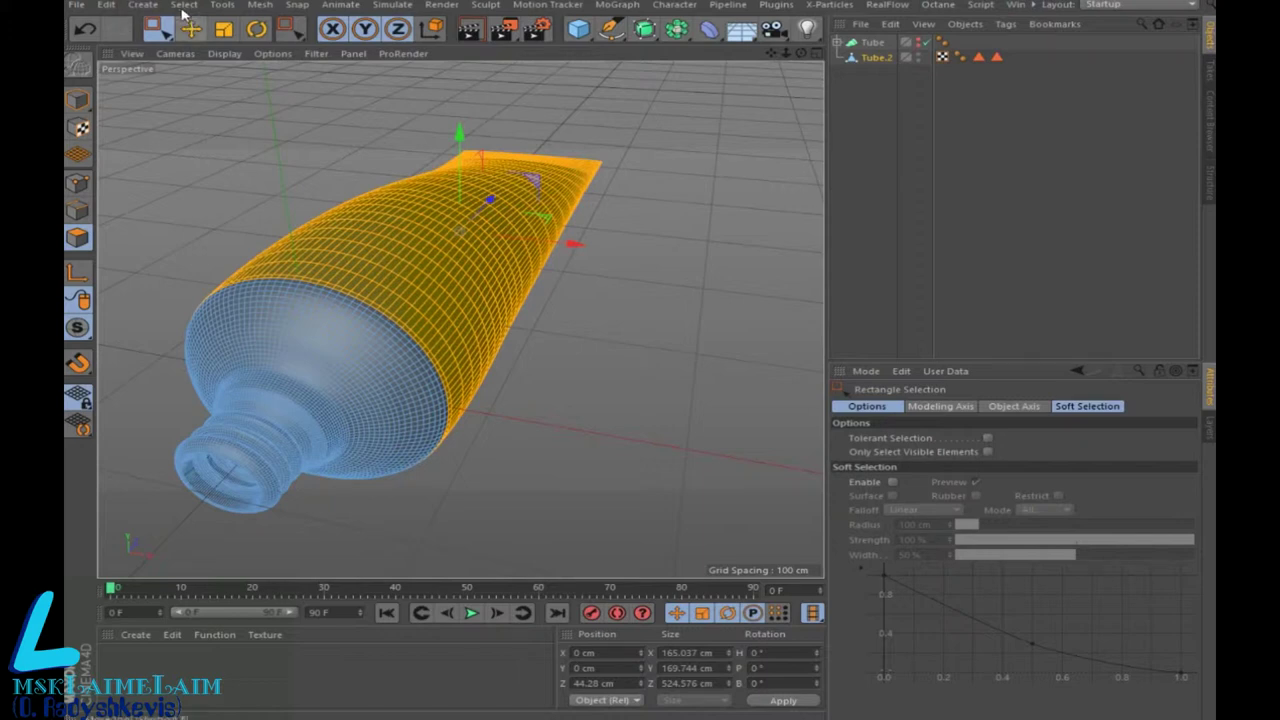
{"action": "left_click", "coordinate": [183, 6]}
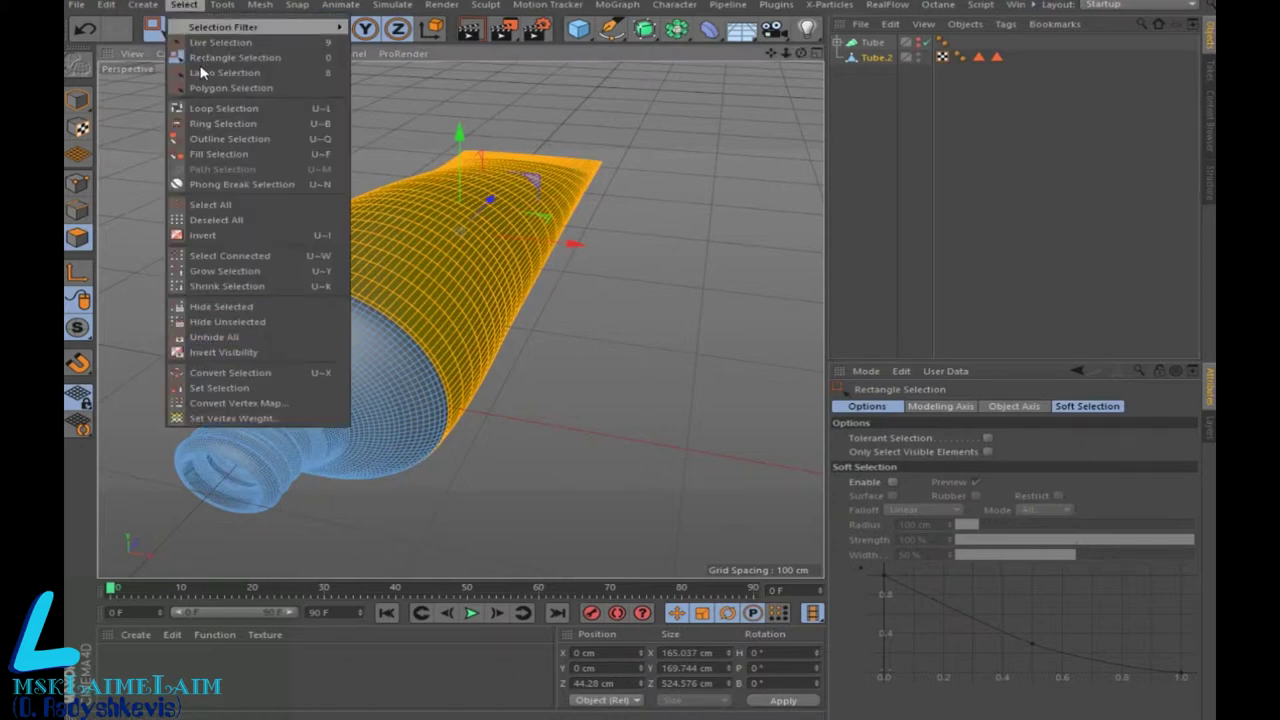
Step: Add the next polygon loop near the shoulder and store the body selection as a Polygon Selection tag
{"action": "left_click", "coordinate": [223, 108]}
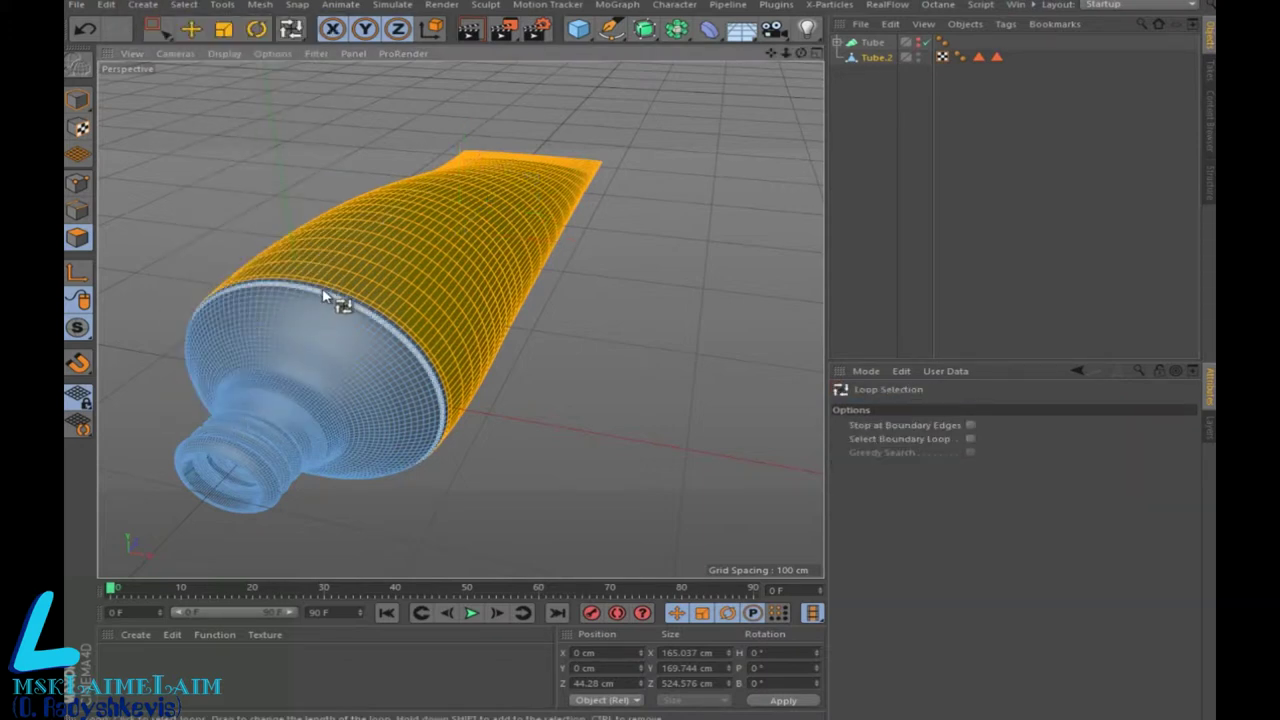
{"action": "scroll", "coordinate": [337, 300], "scroll_direction": "up", "scroll_amount": 2}
{"action": "scroll", "coordinate": [340, 301], "scroll_direction": "up", "scroll_amount": 2}
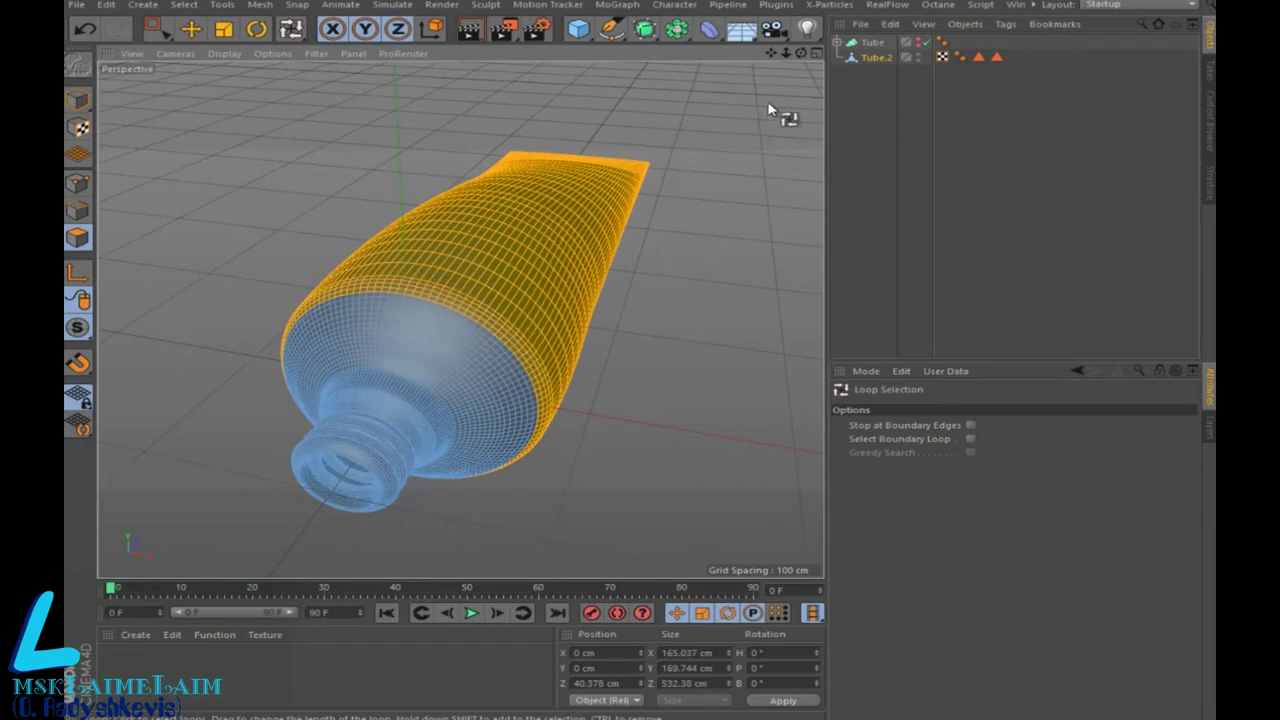
{"action": "left_click_drag", "start_coordinate": [801, 52], "coordinate": [640, 80]}
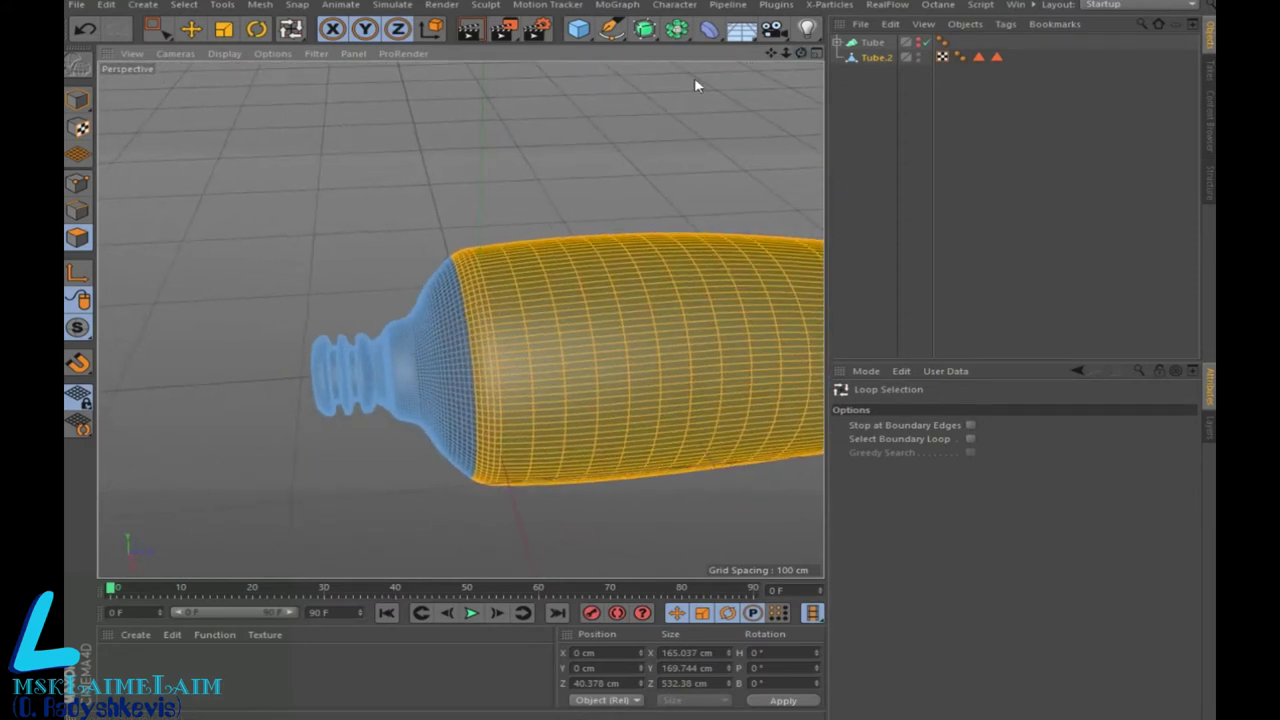
{"action": "left_click", "coordinate": [183, 6]}
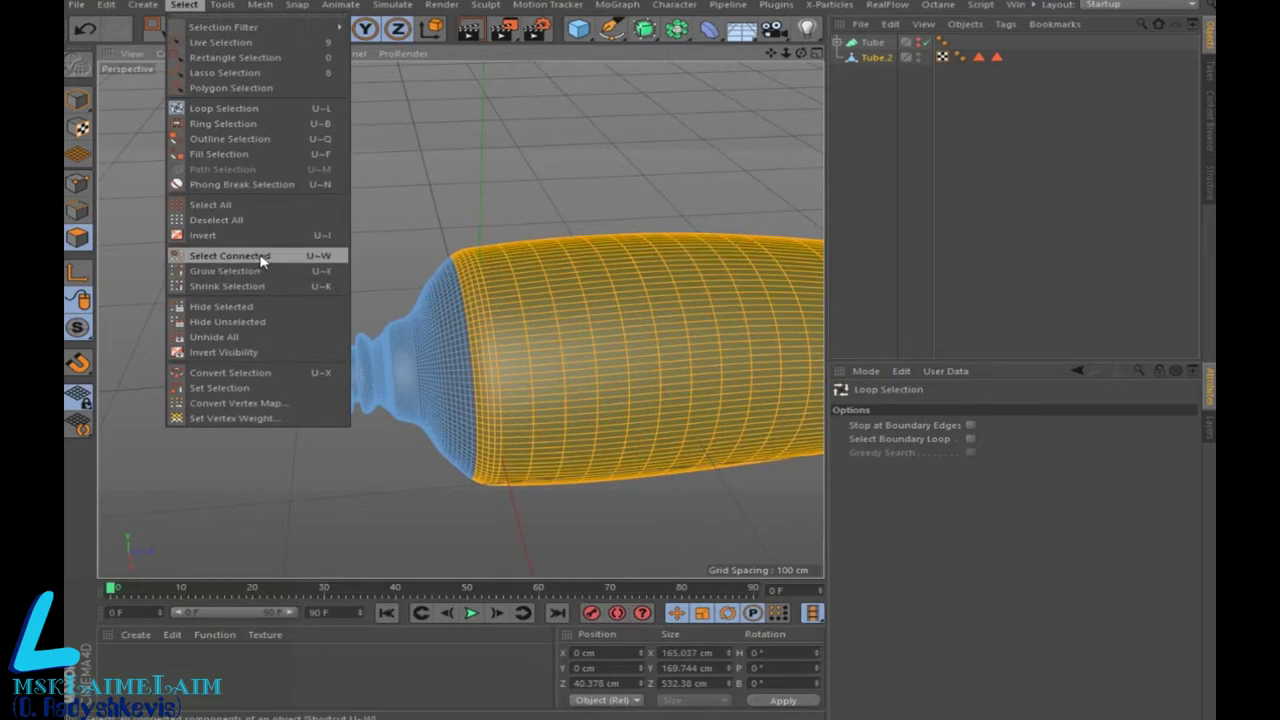
{"action": "left_click", "coordinate": [235, 397]}
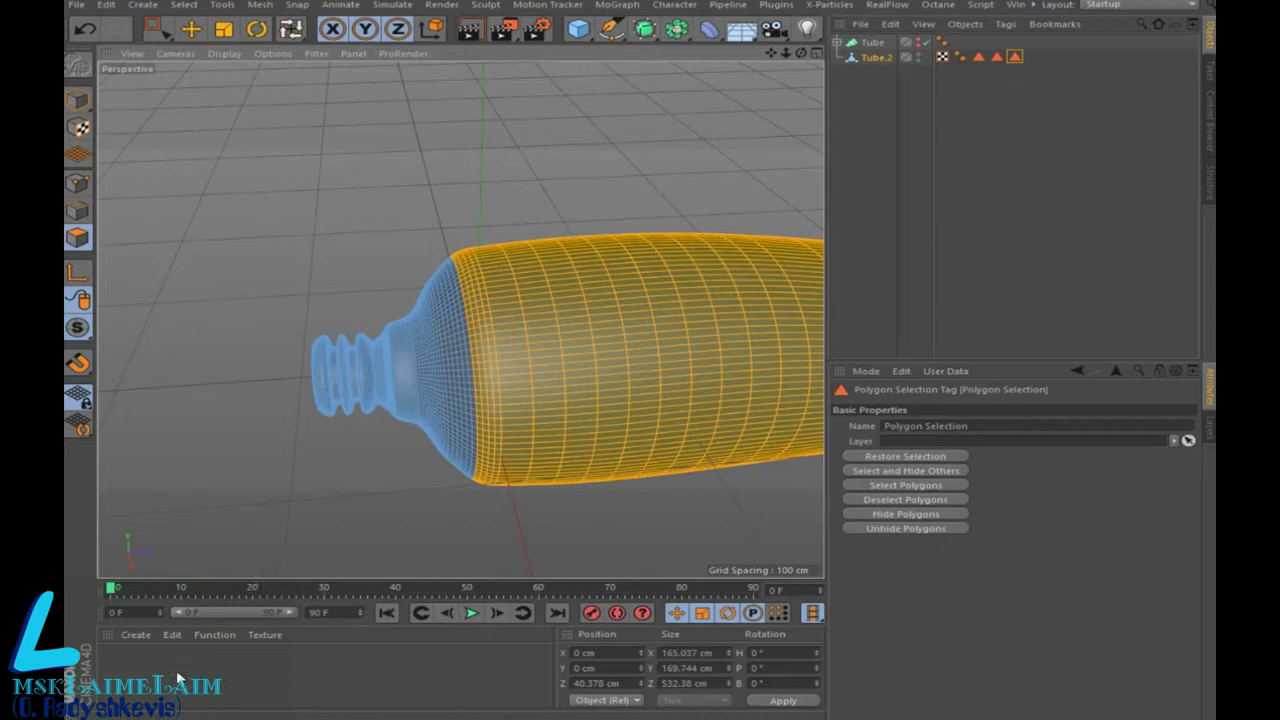
Step: Create a new material, Mat, and apply it to Tube.2 limited to the Polygon Selection
{"action": "left_click", "coordinate": [127, 636]}
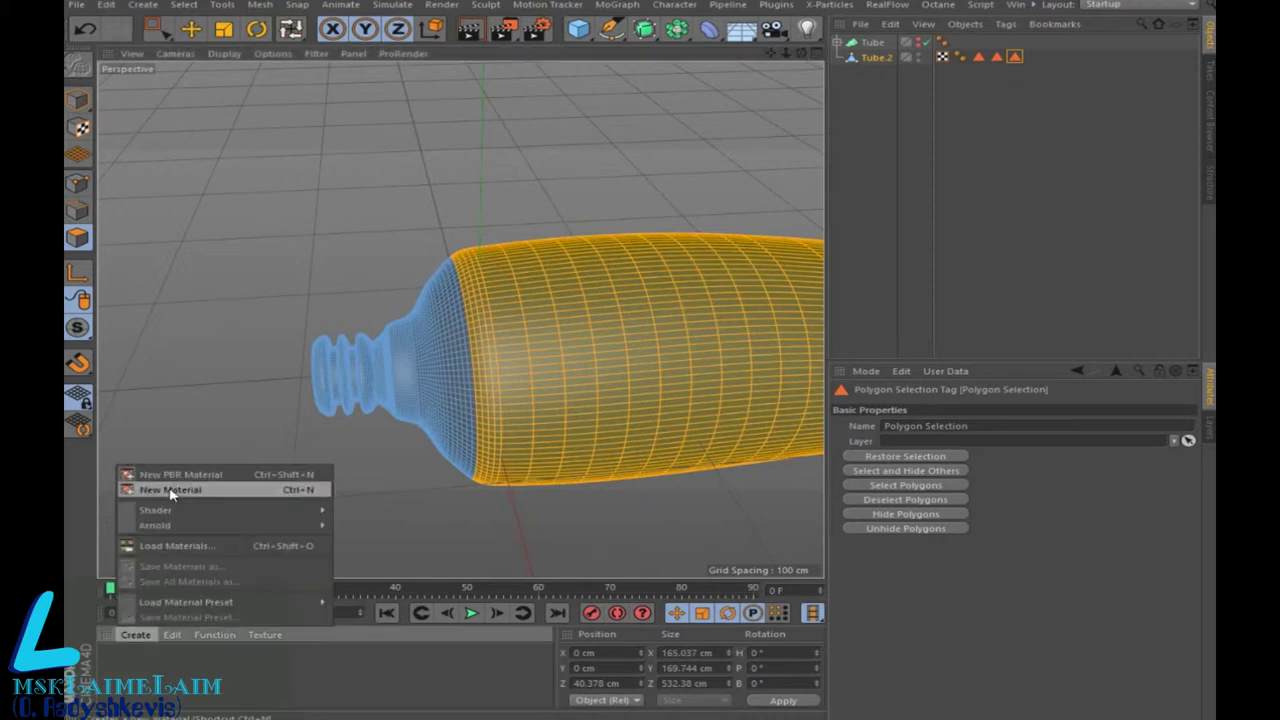
{"action": "left_click", "coordinate": [170, 493]}
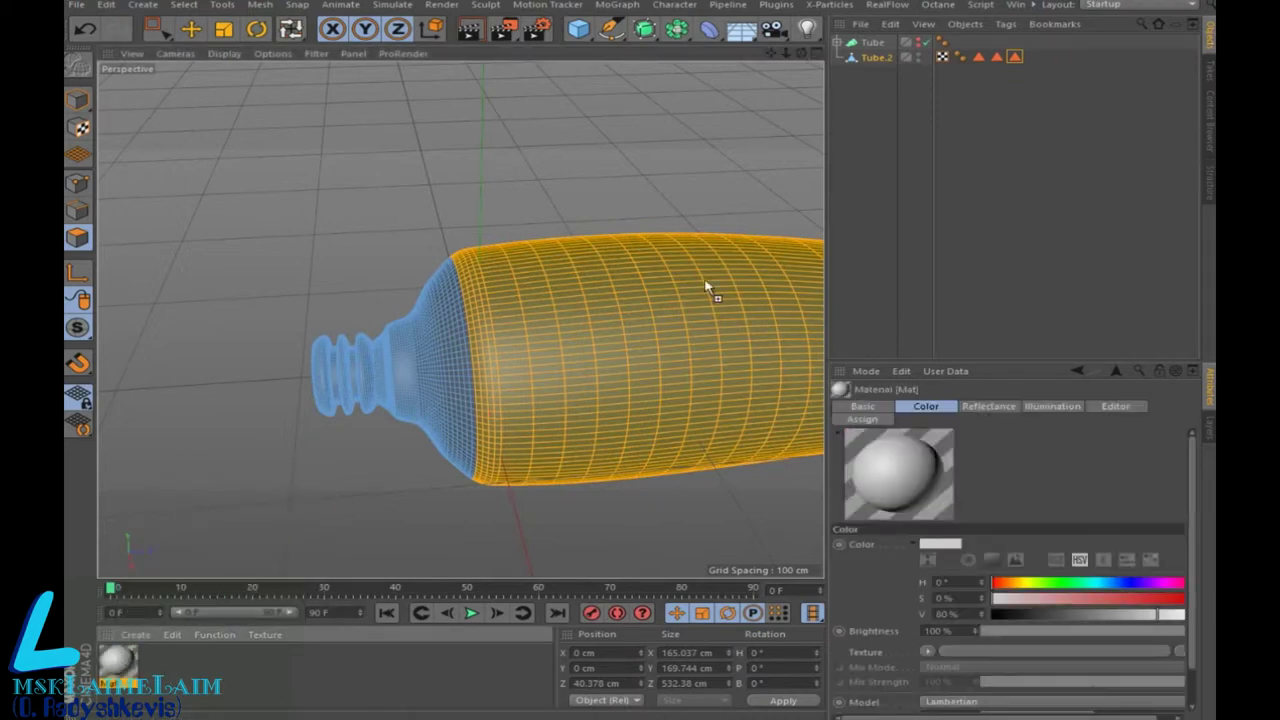
{"action": "left_click_drag", "start_coordinate": [598, 378], "coordinate": [600, 380]}
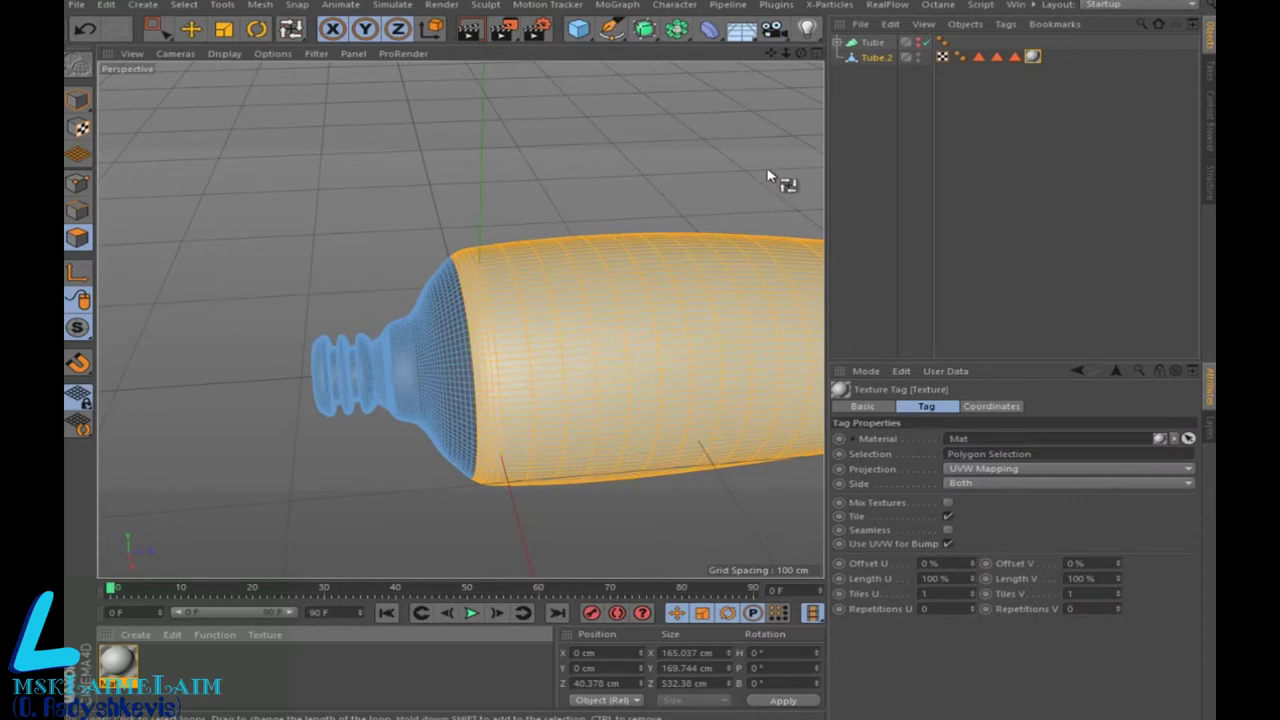
{"action": "left_click_drag", "start_coordinate": [772, 50], "coordinate": [1133, 33]}
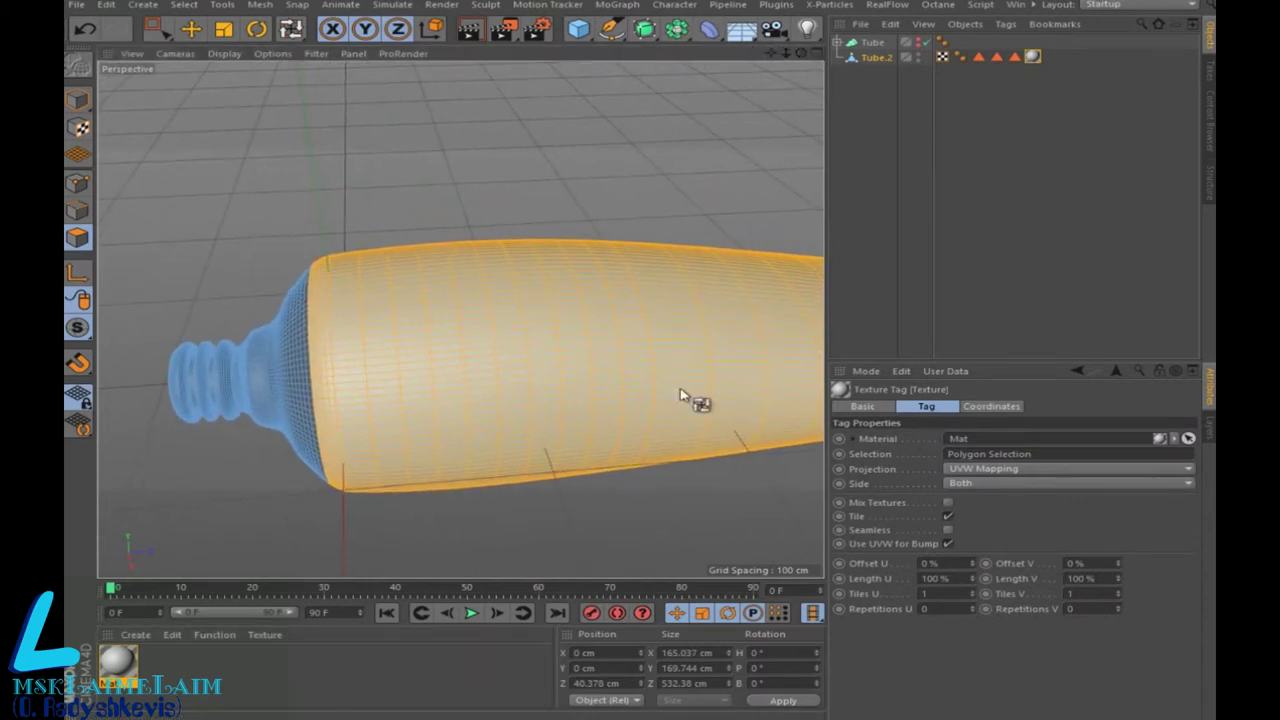
{"action": "left_click", "coordinate": [135, 634]}
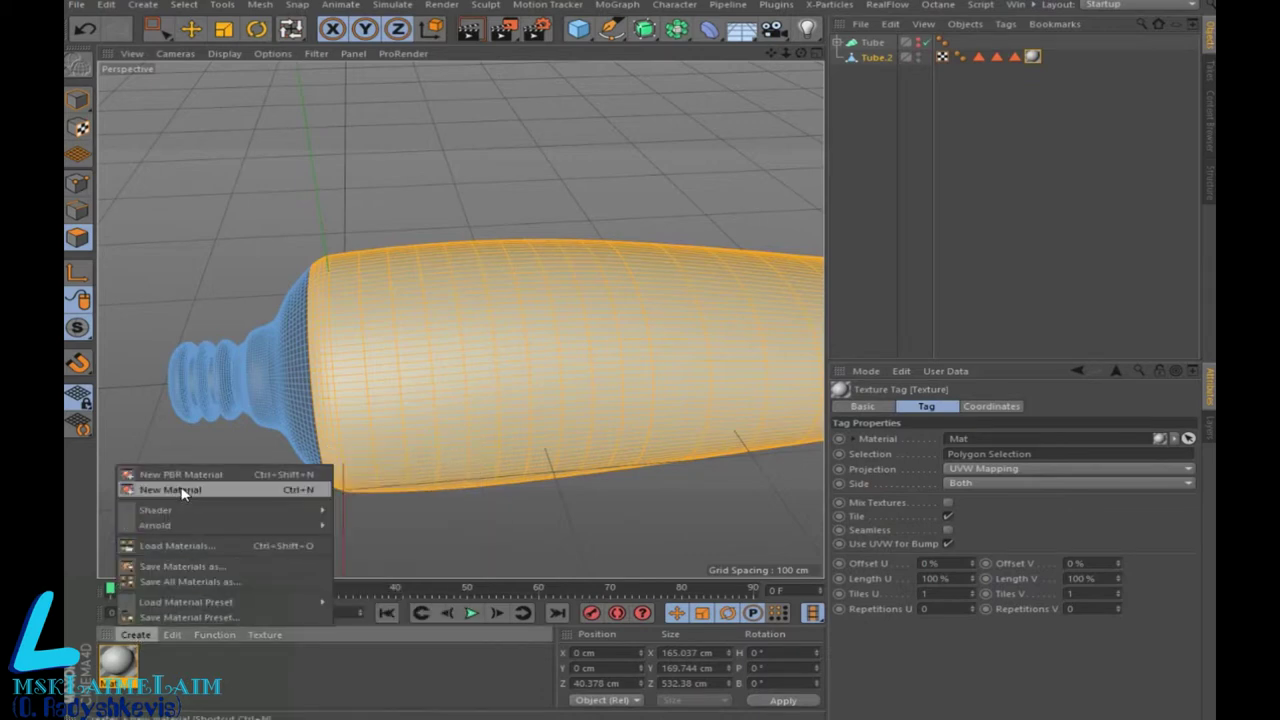
Step: Create Mat.1 and darken its colour value from 80% to 74%
{"action": "left_click", "coordinate": [170, 490]}
{"action": "double_click", "coordinate": [110, 665]}
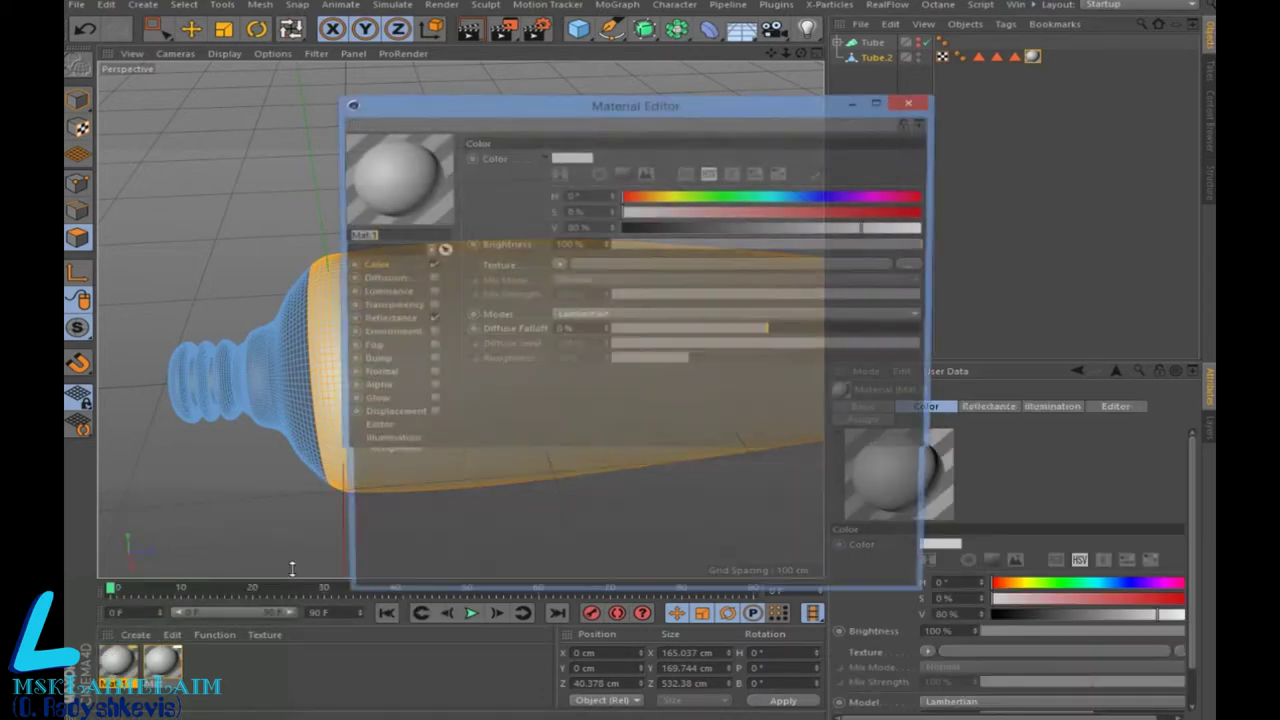
{"action": "left_click_drag", "start_coordinate": [858, 234], "coordinate": [848, 231]}
{"action": "left_click", "coordinate": [922, 101]}
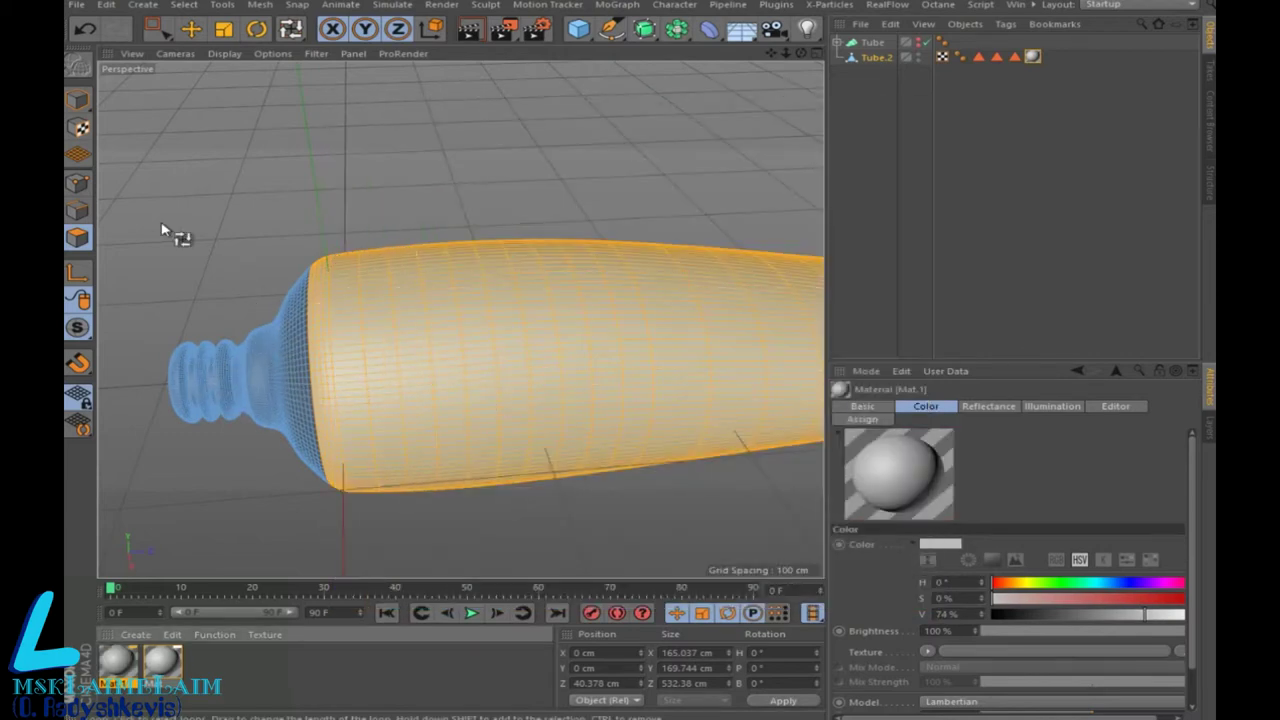
{"action": "left_click", "coordinate": [163, 31]}
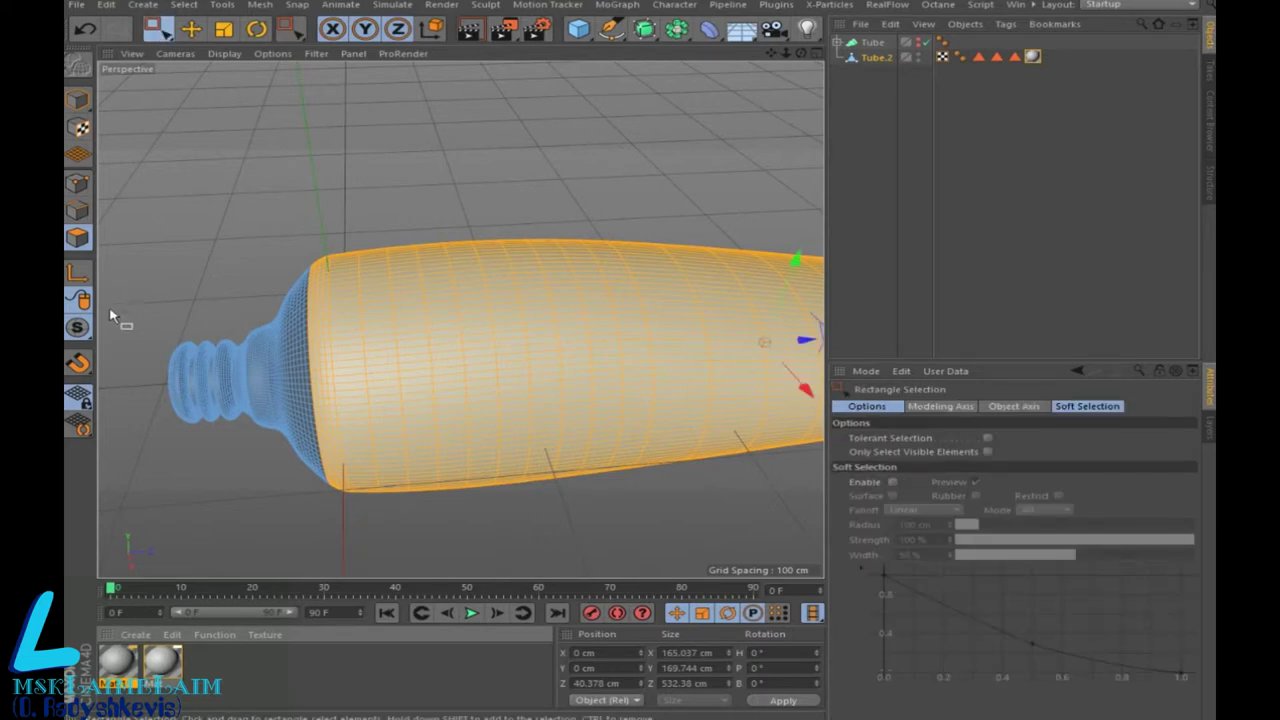
Step: Select the neck and cap polygons, store them as Polygon Selection.1, and apply Mat.1 to them
{"action": "left_click", "coordinate": [816, 53]}
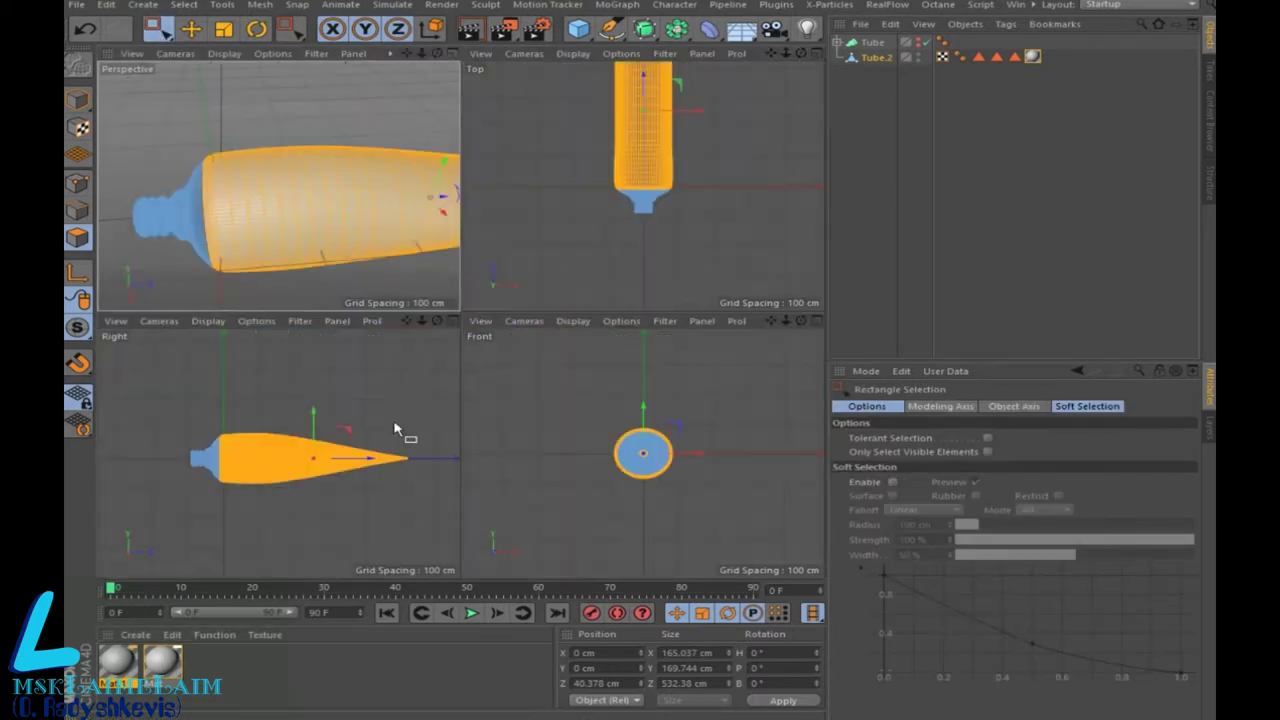
{"action": "left_click", "coordinate": [450, 321]}
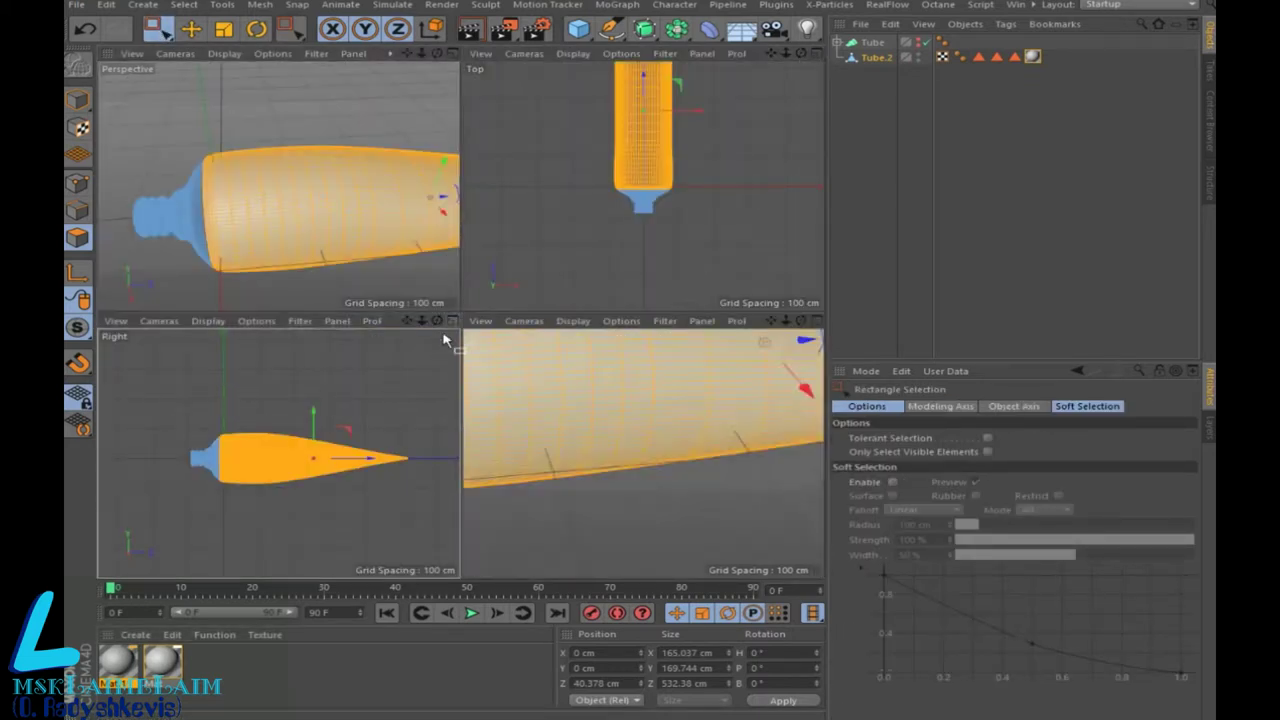
{"action": "left_click_drag", "start_coordinate": [180, 241], "coordinate": [342, 417]}
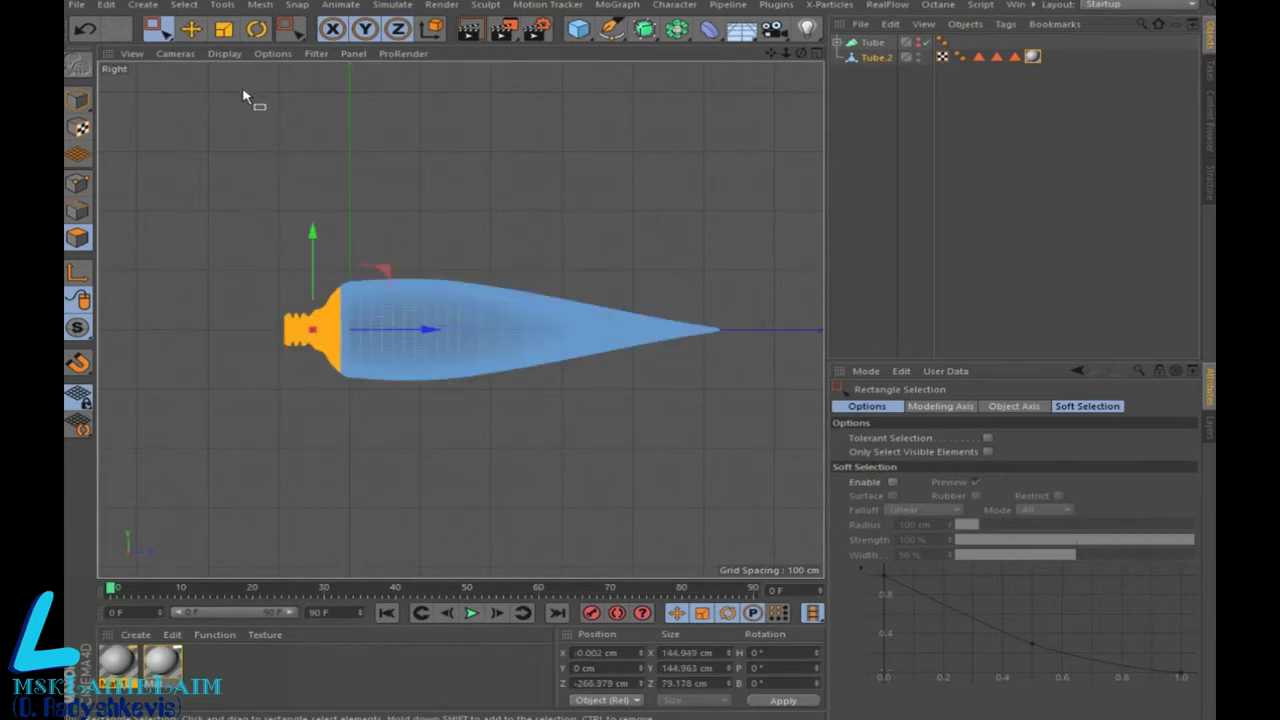
{"action": "left_click", "coordinate": [183, 5]}
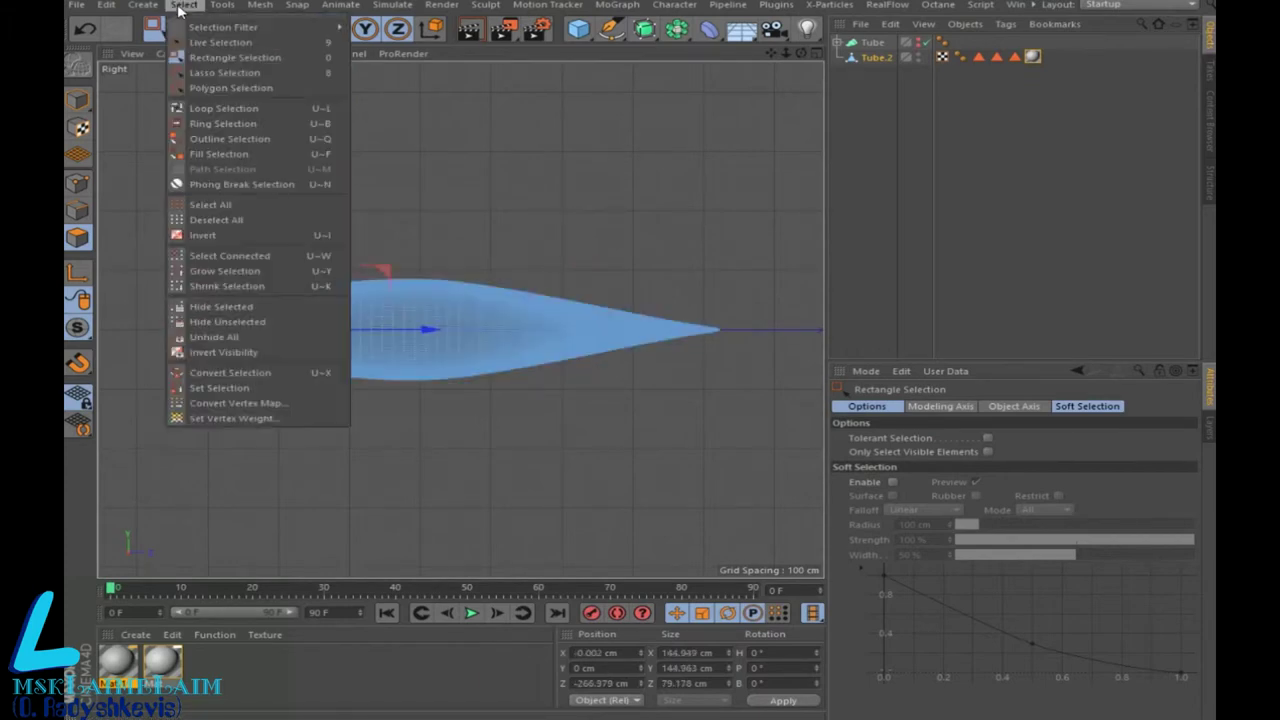
{"action": "left_click", "coordinate": [210, 390]}
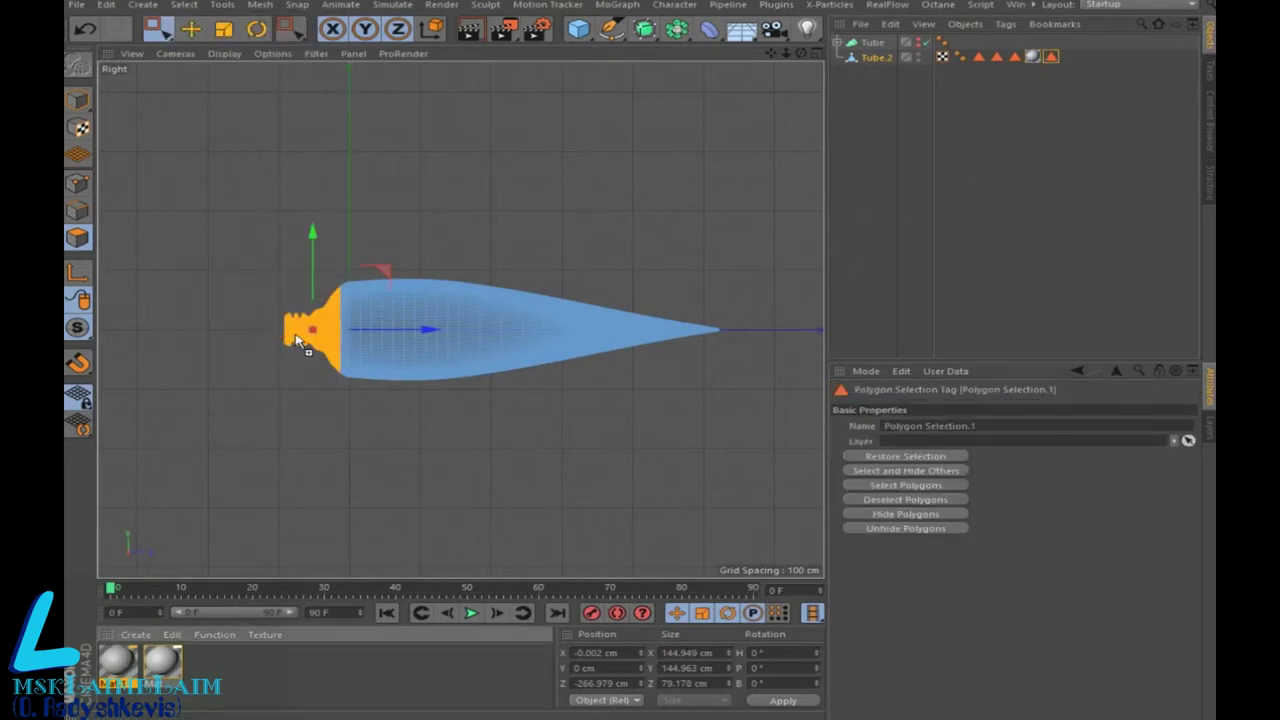
{"action": "left_click_drag", "start_coordinate": [297, 340], "coordinate": [298, 341]}
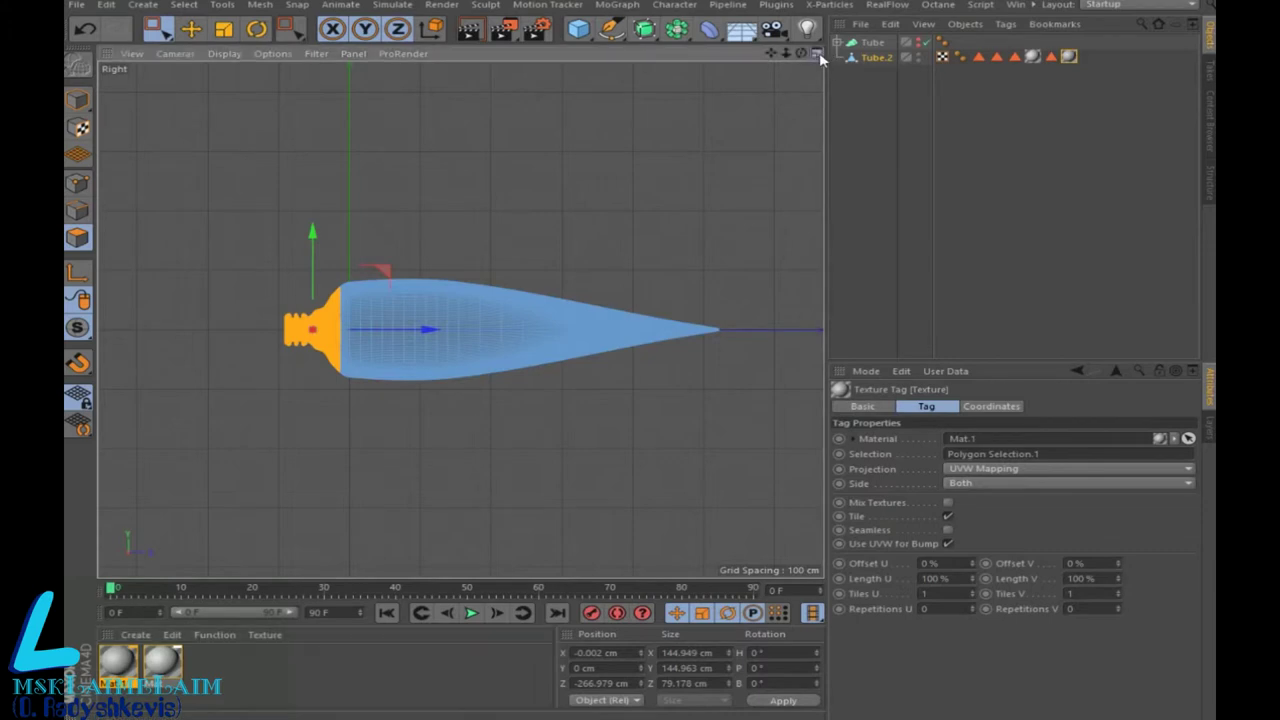
Step: Return to the maximized Perspective view and orbit to see the tube from above
{"action": "left_click", "coordinate": [822, 56]}
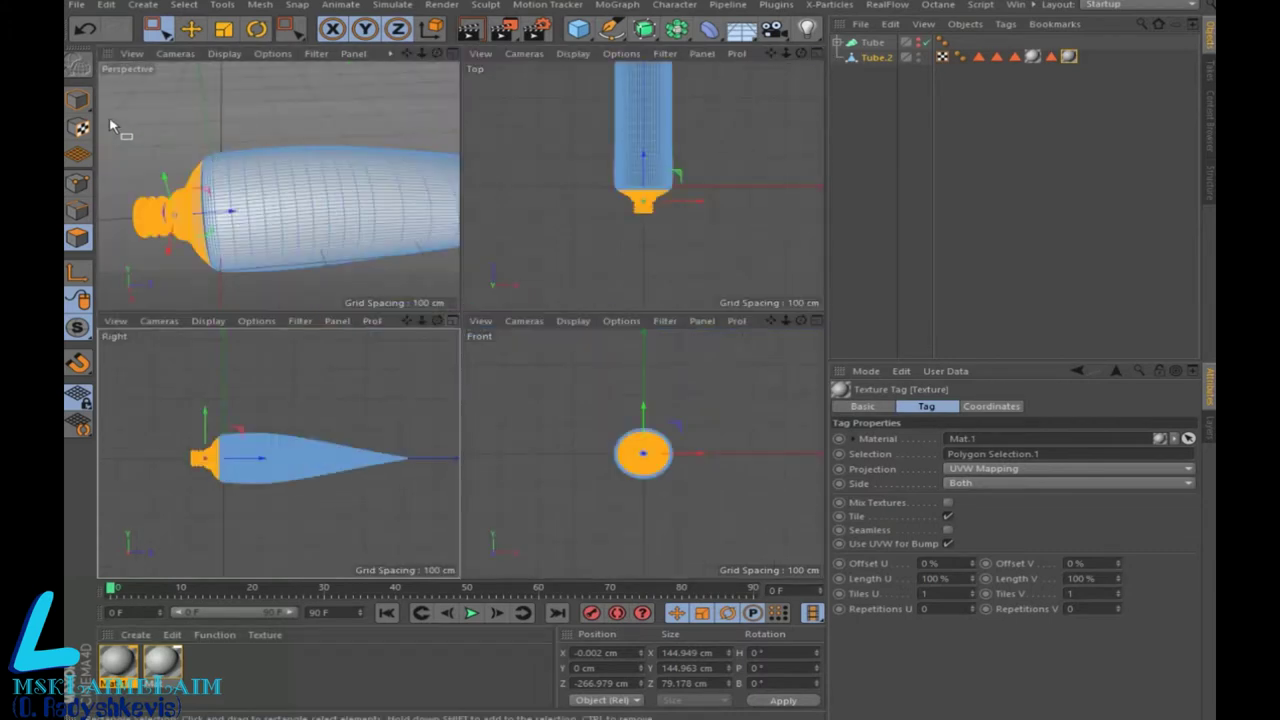
{"action": "left_click", "coordinate": [452, 60]}
{"action": "scroll", "coordinate": [337, 344], "scroll_direction": "up", "scroll_amount": 5}
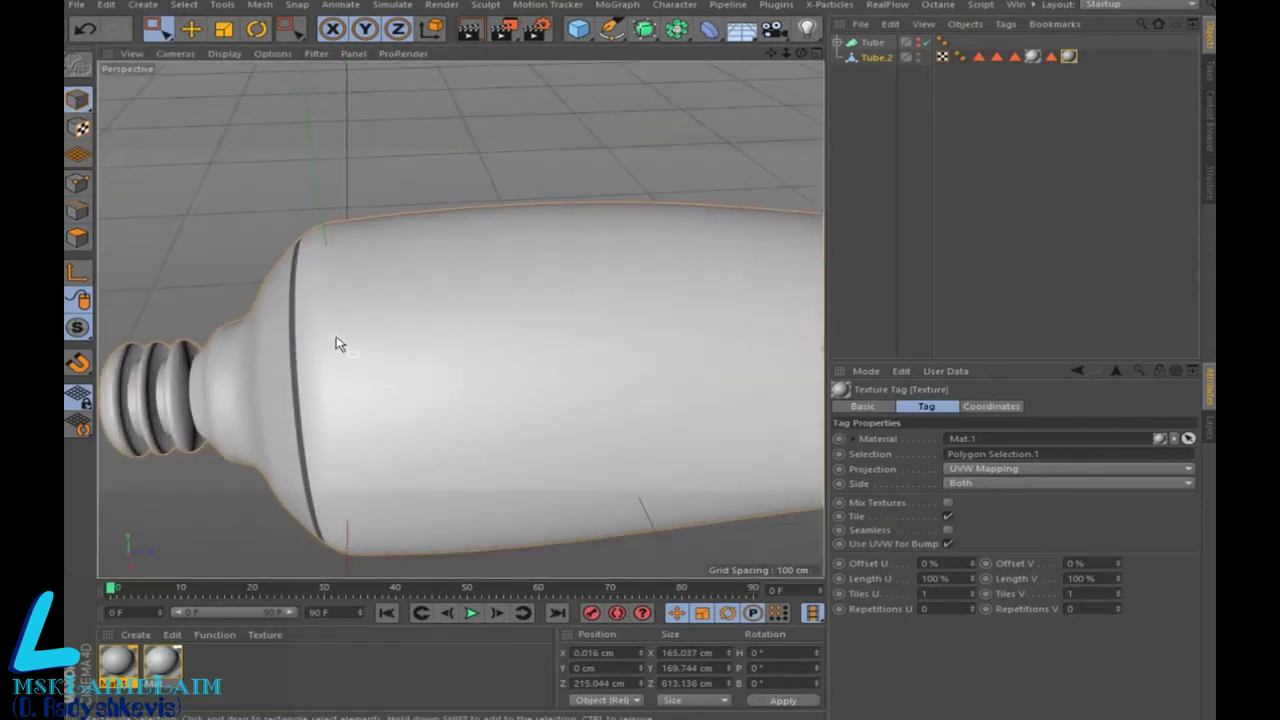
{"action": "scroll", "coordinate": [337, 344], "scroll_direction": "up", "scroll_amount": 2}
{"action": "scroll", "coordinate": [376, 311], "scroll_direction": "down", "scroll_amount": 2}
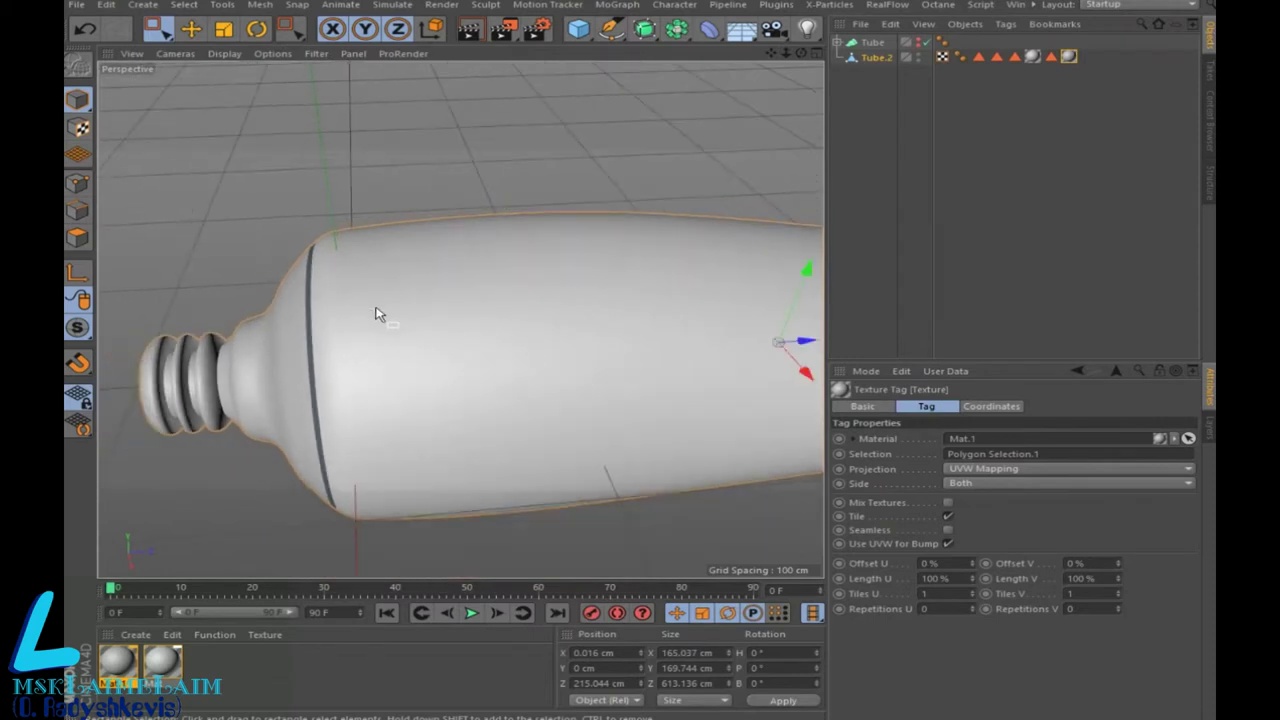
{"action": "scroll", "coordinate": [376, 314], "scroll_direction": "down", "scroll_amount": 2}
{"action": "scroll", "coordinate": [377, 322], "scroll_direction": "down", "scroll_amount": 2}
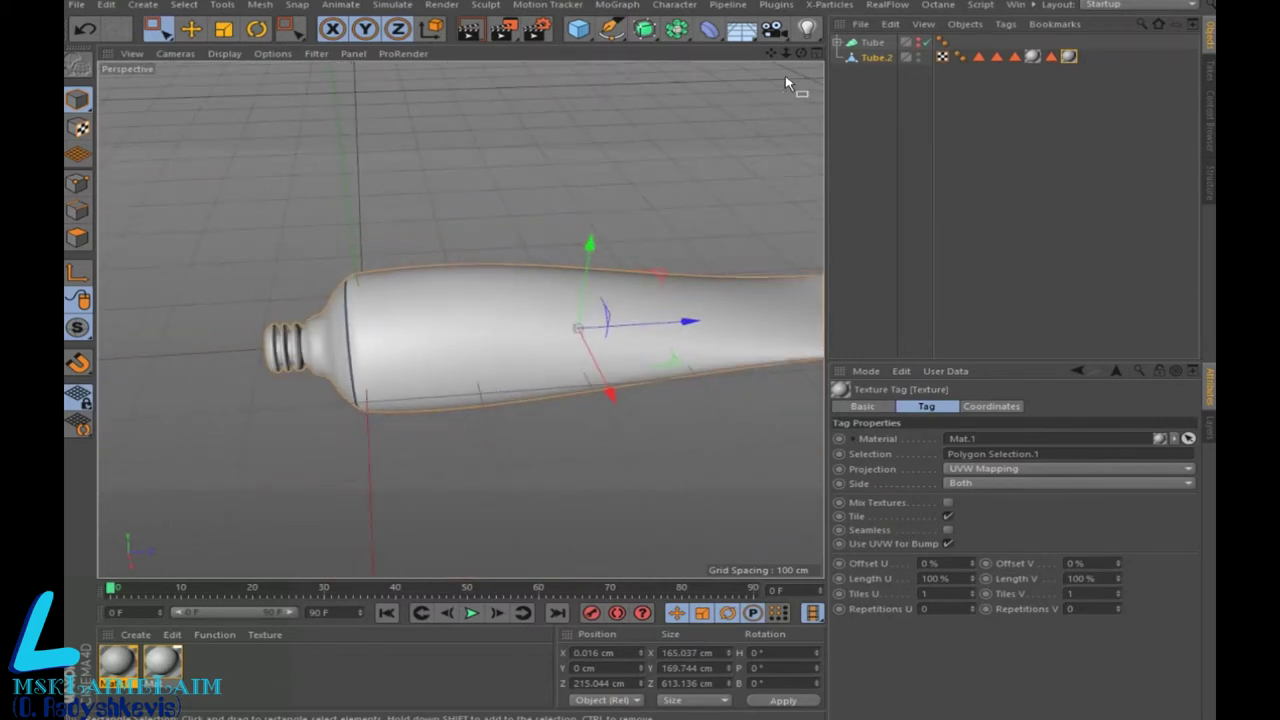
{"action": "mouse_move", "coordinate": [787, 84]}
{"action": "left_mouse_down", "text": "alt"}
{"action": "mouse_move", "coordinate": [460, 318]}
{"action": "mouse_move", "coordinate": [466, 306]}
{"action": "left_mouse_up", "text": "alt"}
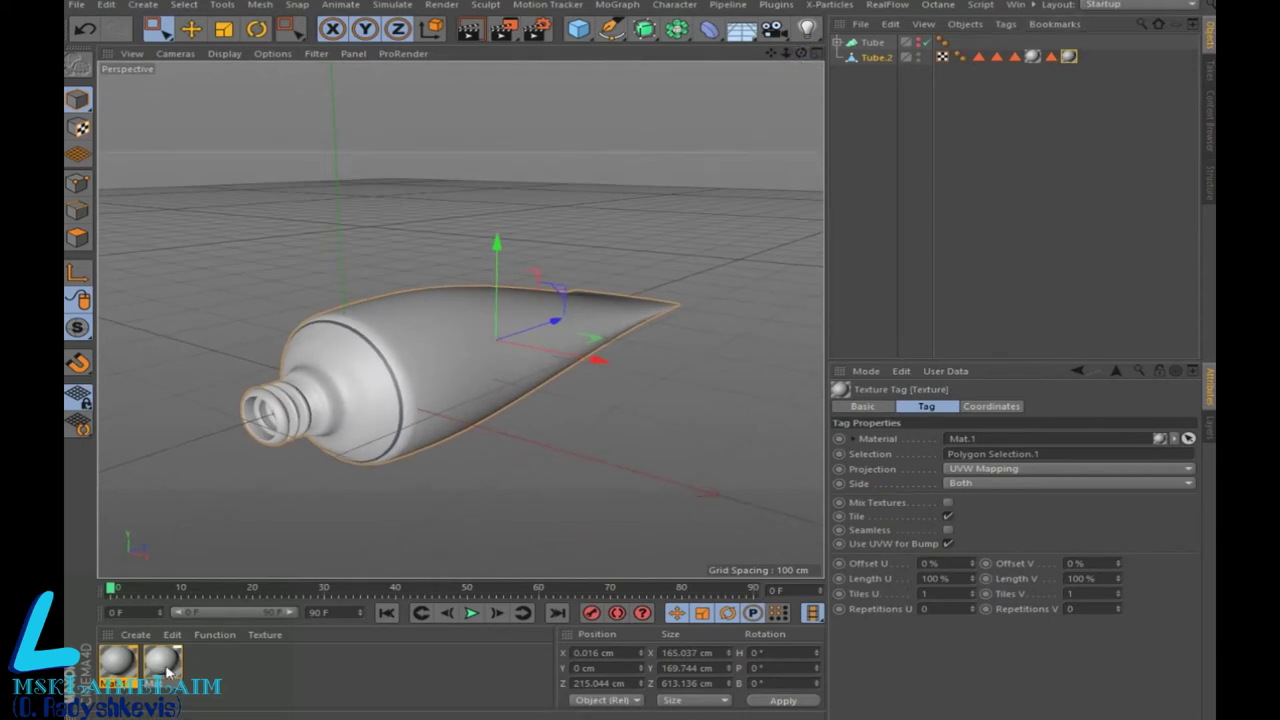
Step: Load download_img.png as Mat's colour texture, keeping it in place, with value at 100%
{"action": "double_click", "coordinate": [165, 668]}
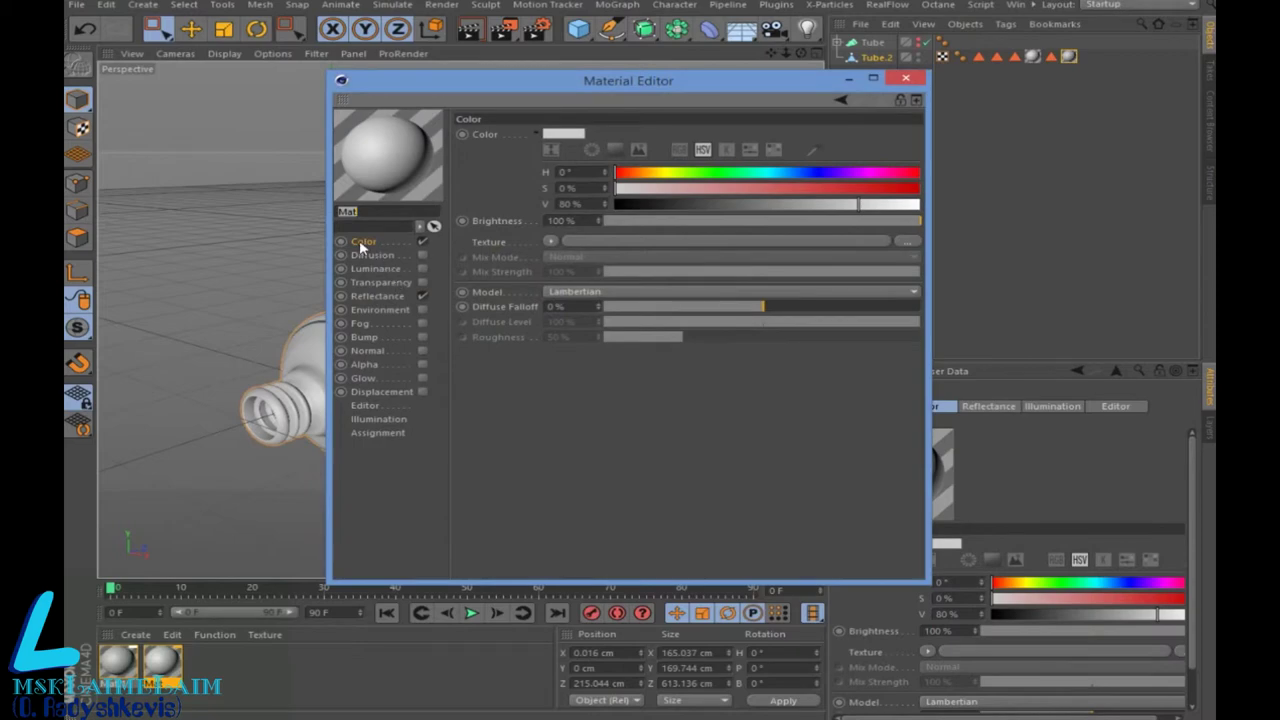
{"action": "left_click", "coordinate": [548, 243]}
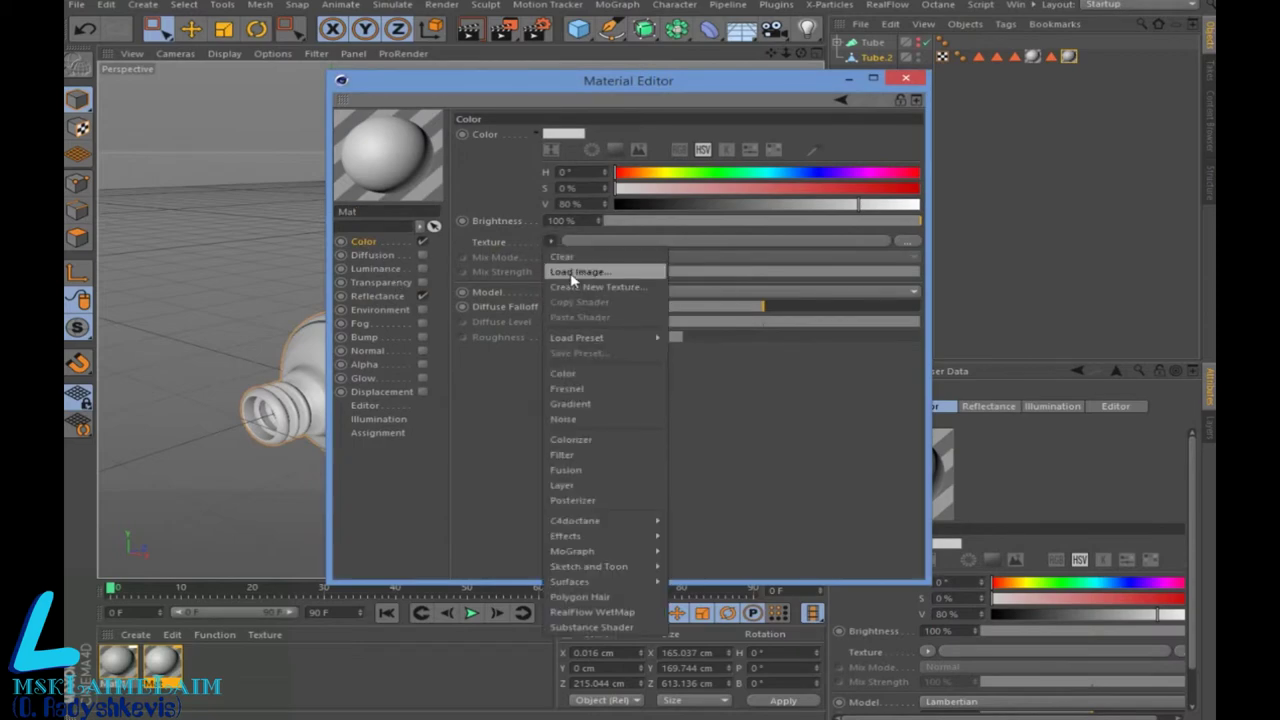
{"action": "left_click", "coordinate": [572, 280]}
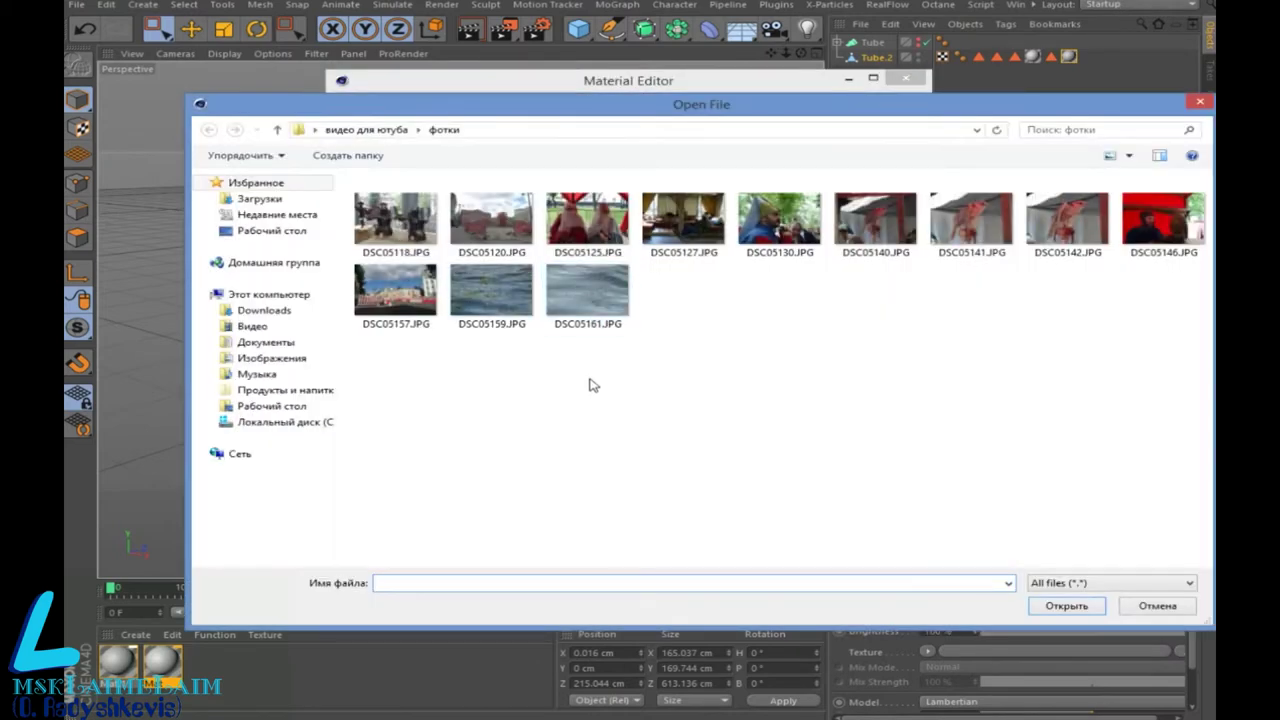
{"action": "left_click", "coordinate": [355, 131]}
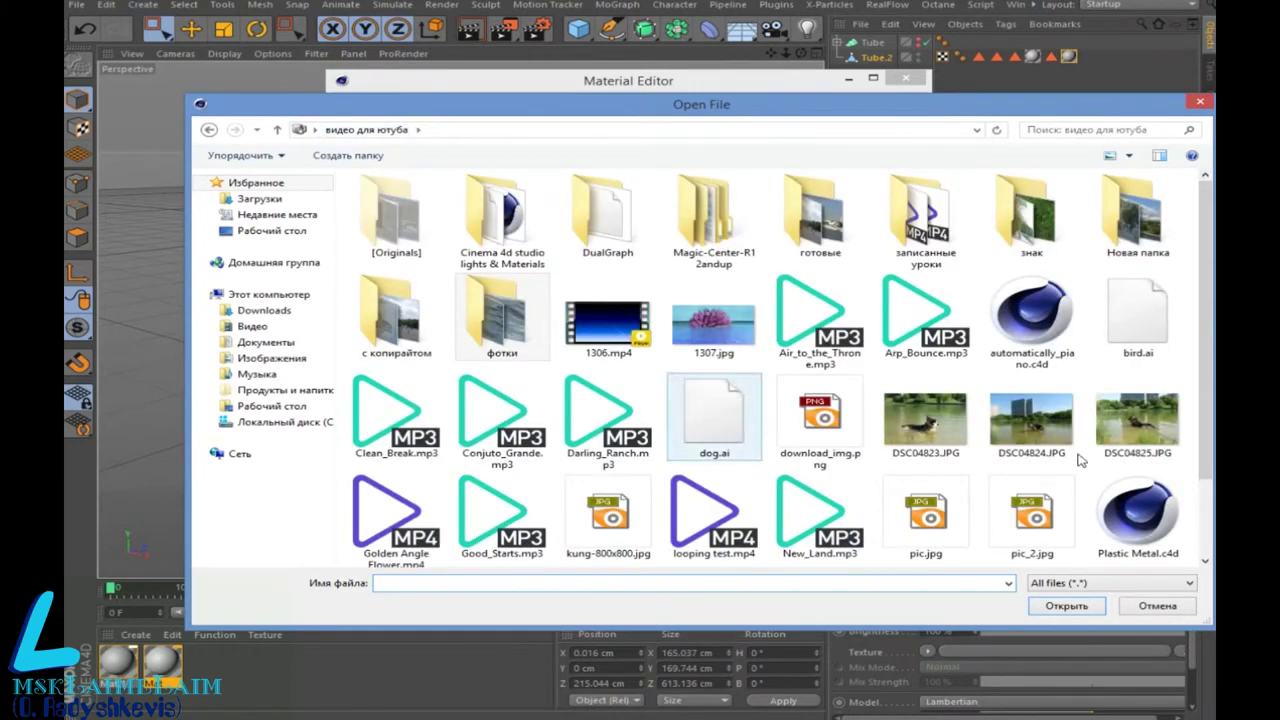
{"action": "left_click", "coordinate": [820, 425]}
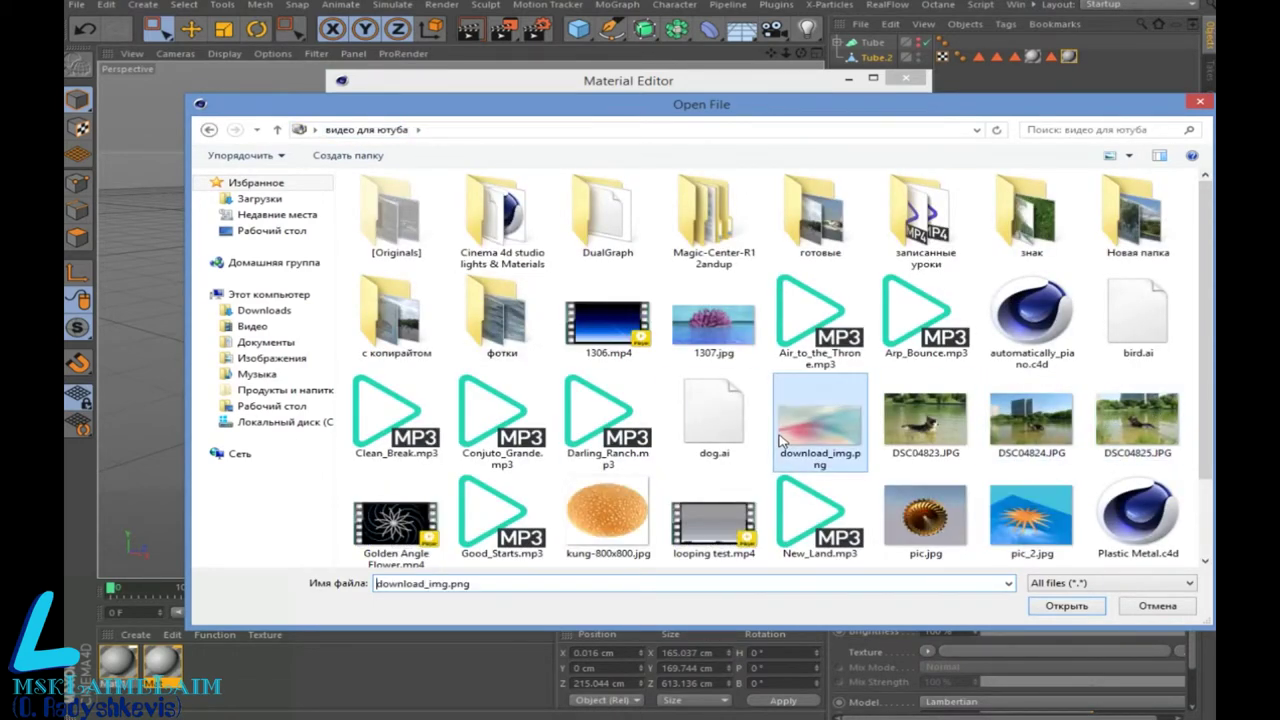
{"action": "left_click", "coordinate": [1045, 607]}
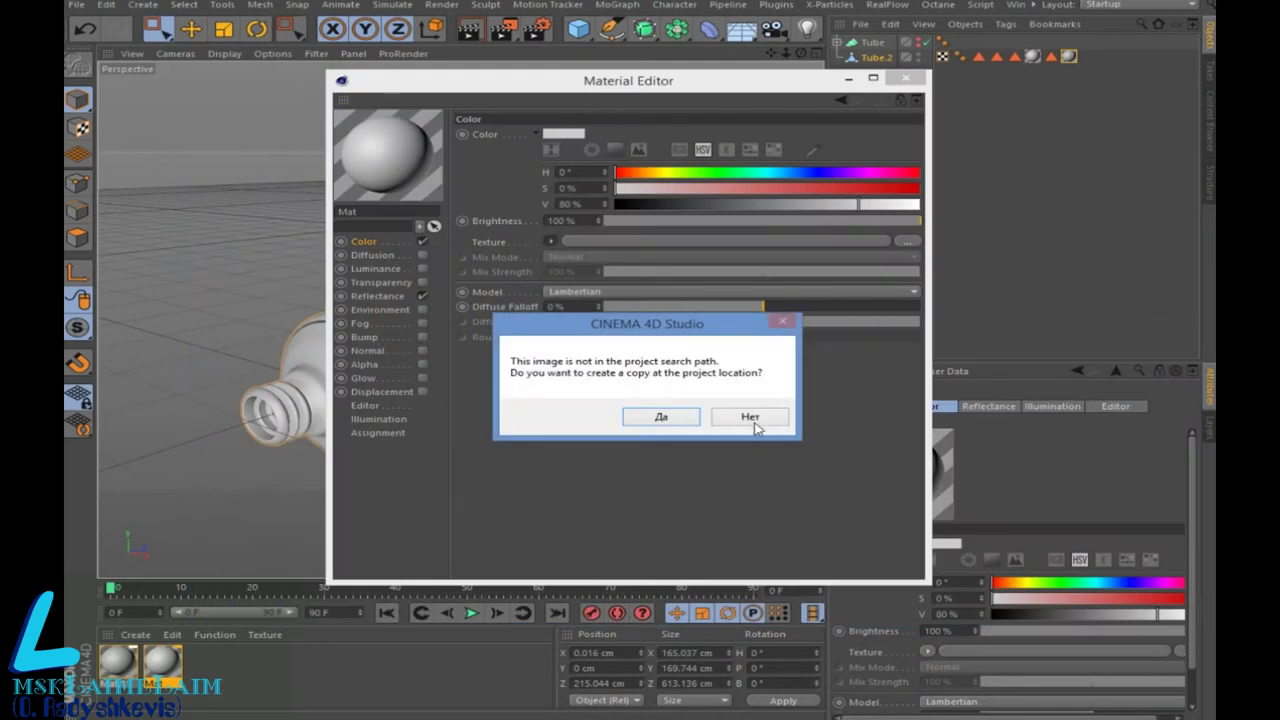
{"action": "left_click", "coordinate": [757, 424]}
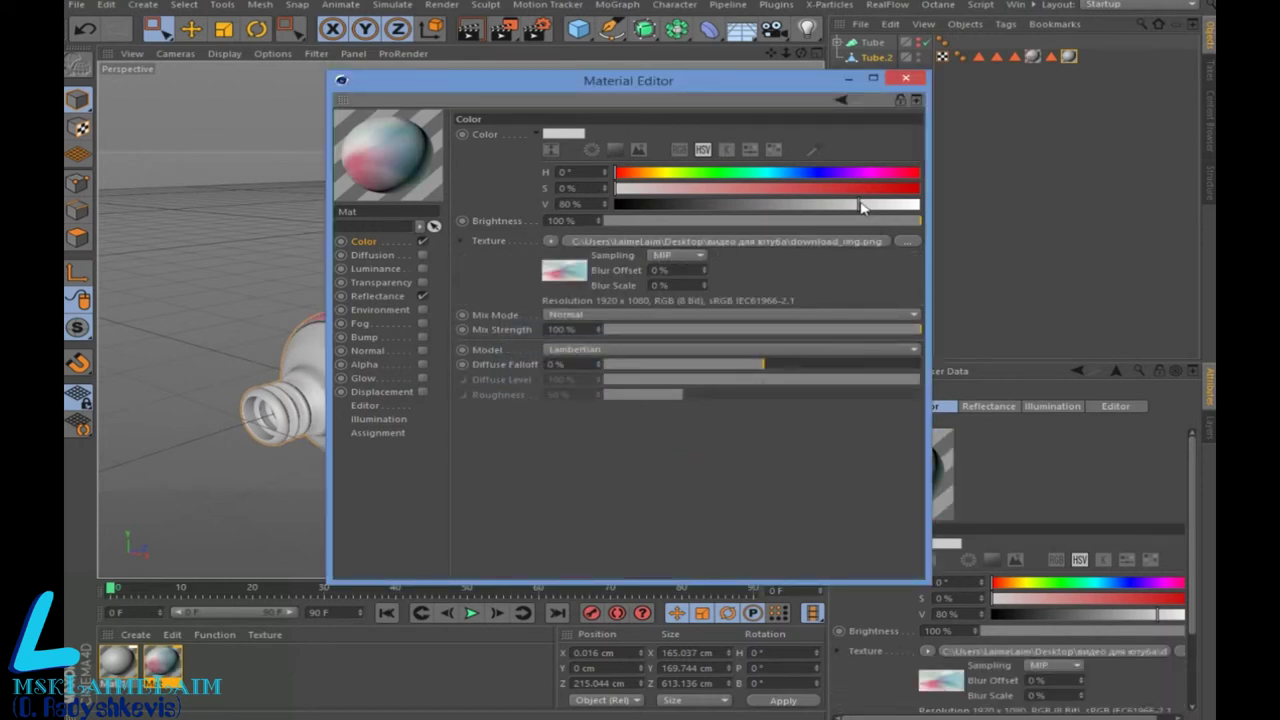
{"action": "left_click_drag", "start_coordinate": [884, 209], "coordinate": [934, 210]}
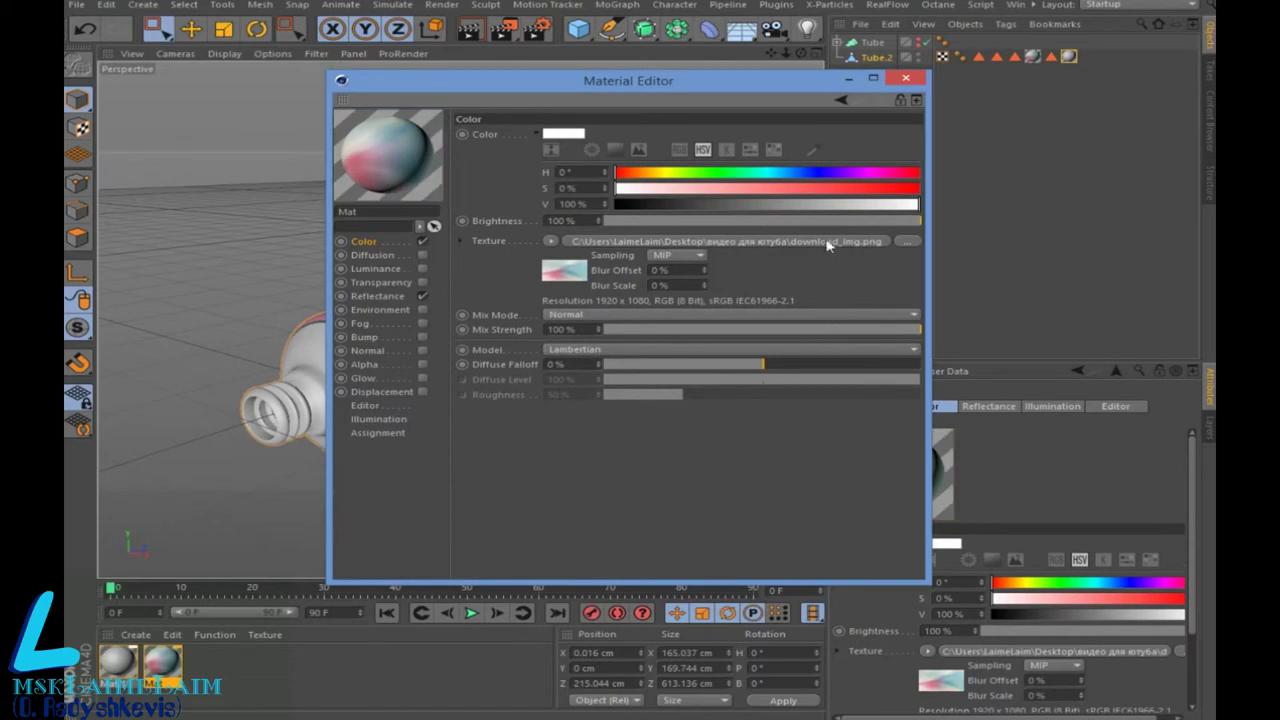
{"action": "left_click", "coordinate": [909, 84]}
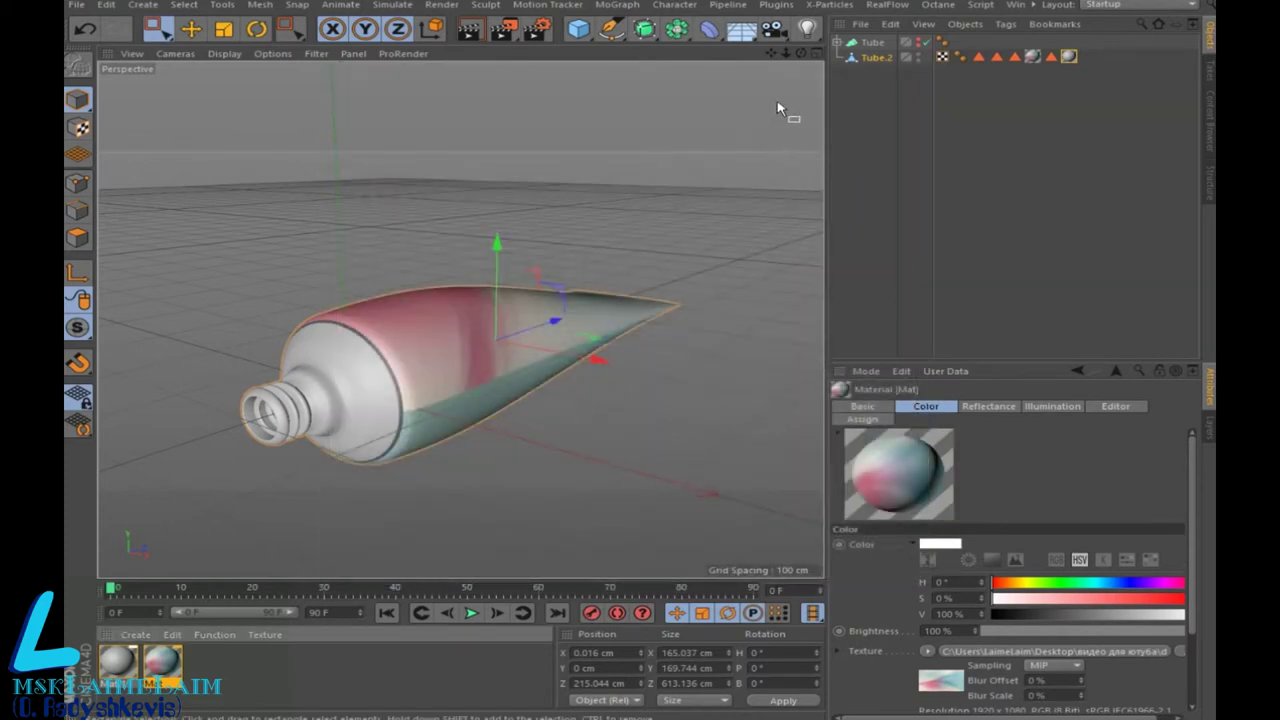
{"action": "left_click_drag", "start_coordinate": [800, 52], "coordinate": [700, 60]}
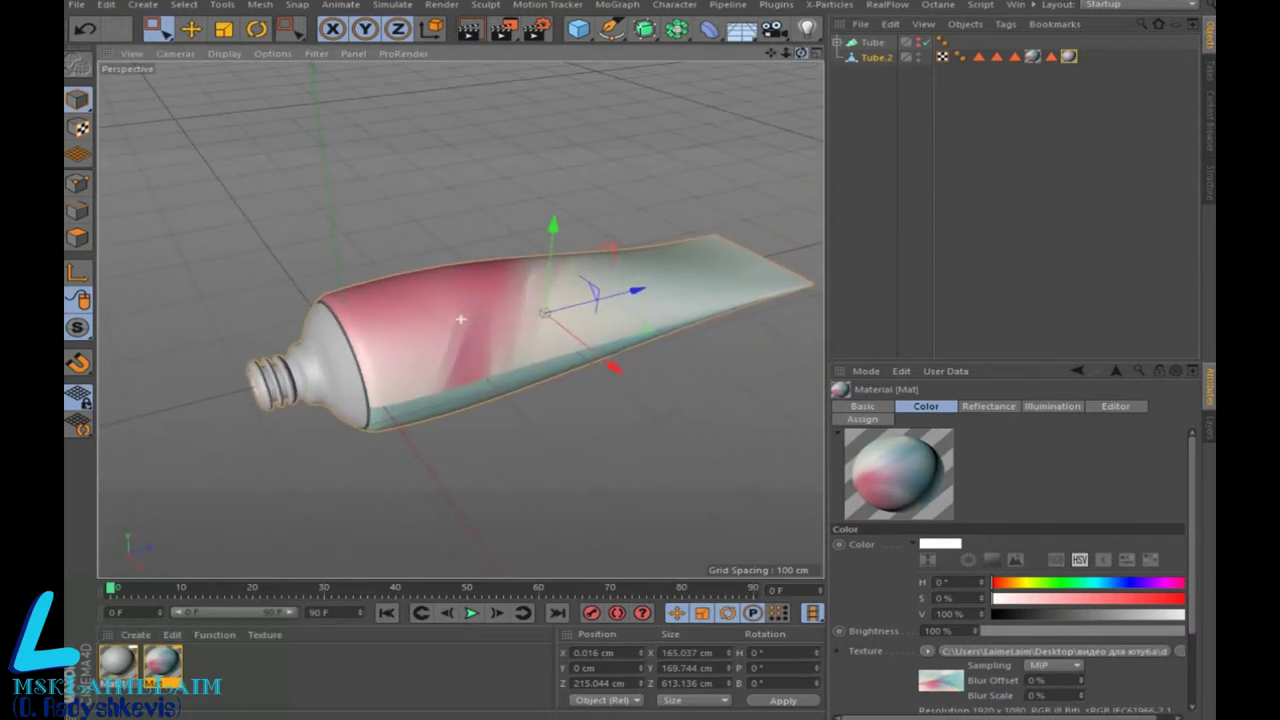
Step: Turn the tube fully side-on and render a quick preview of the textured body
{"action": "left_click_drag", "start_coordinate": [460, 319], "coordinate": [520, 322]}
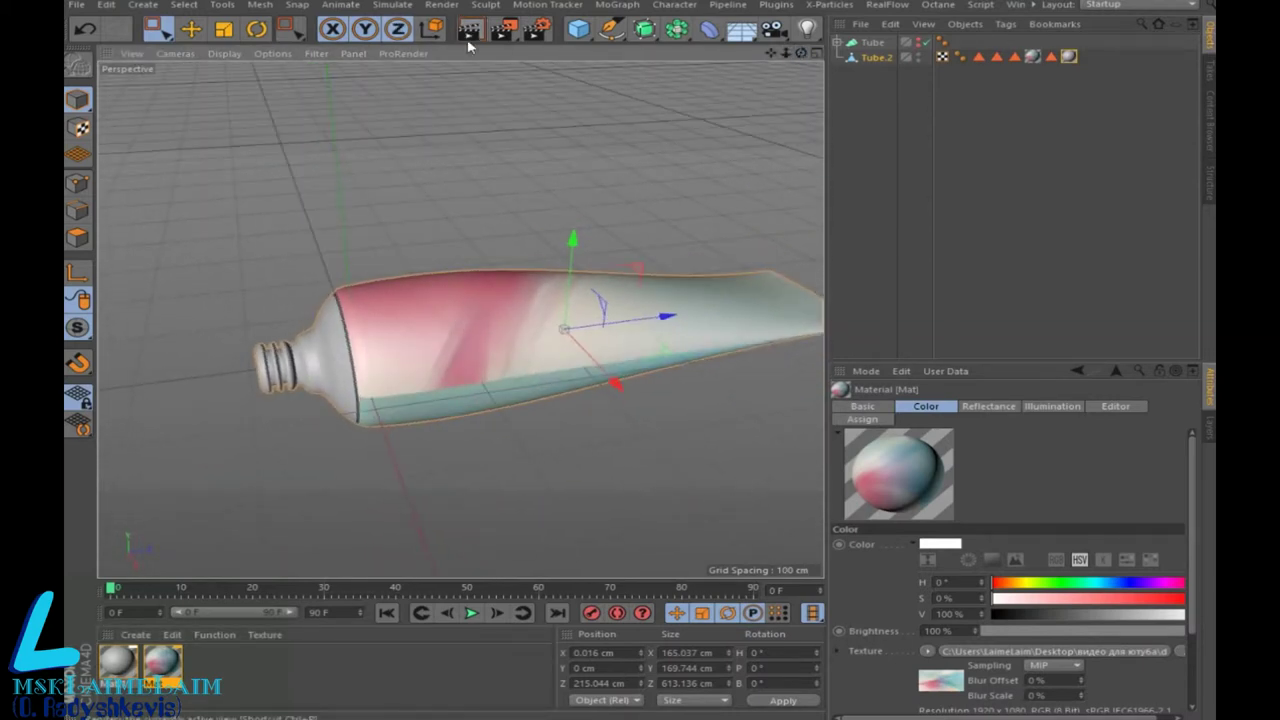
{"action": "left_click", "coordinate": [468, 38]}
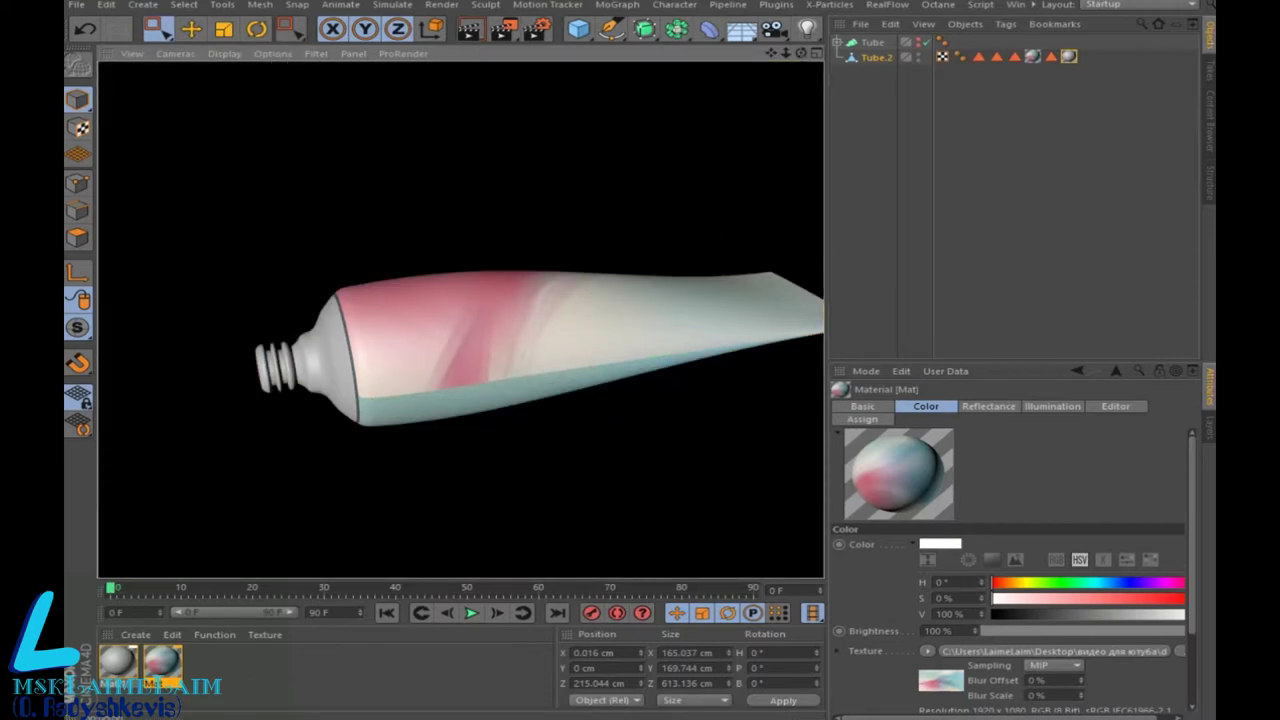
{"action": "left_click_drag", "start_coordinate": [800, 52], "coordinate": [806, 60]}
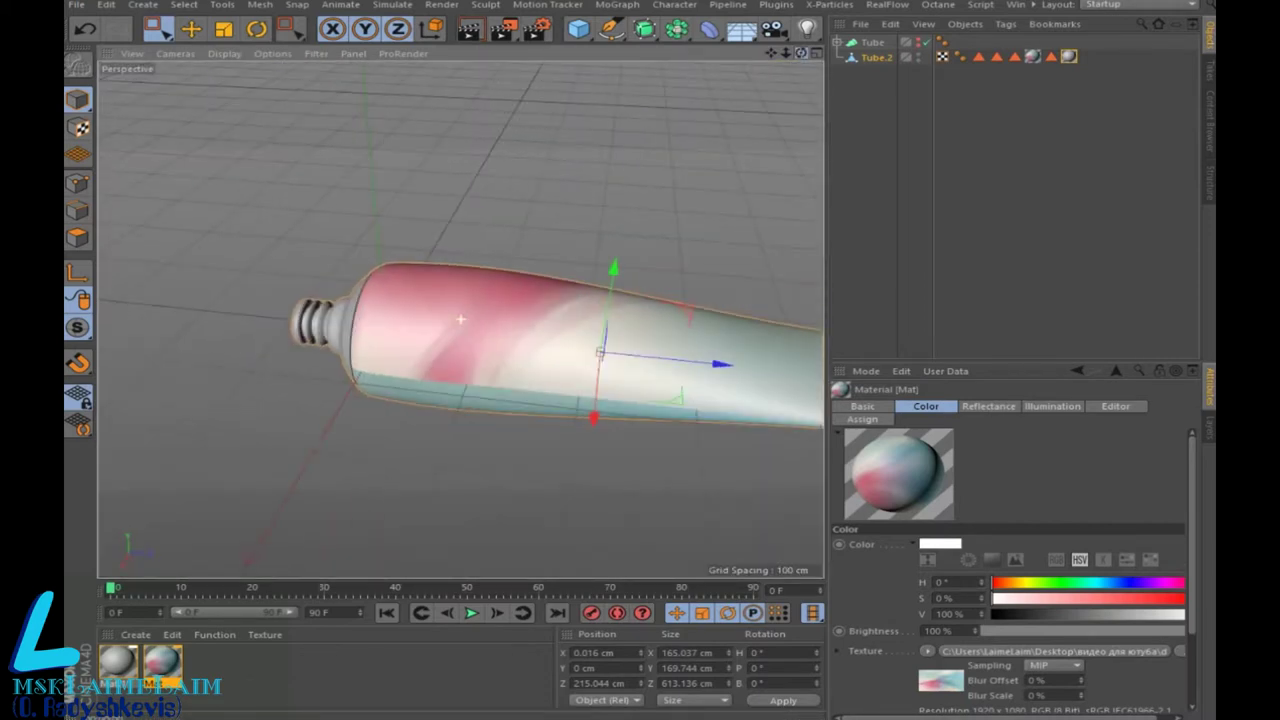
Step: Maximize the Right view and bring up the spline drawing tools
{"action": "left_click", "coordinate": [815, 54]}
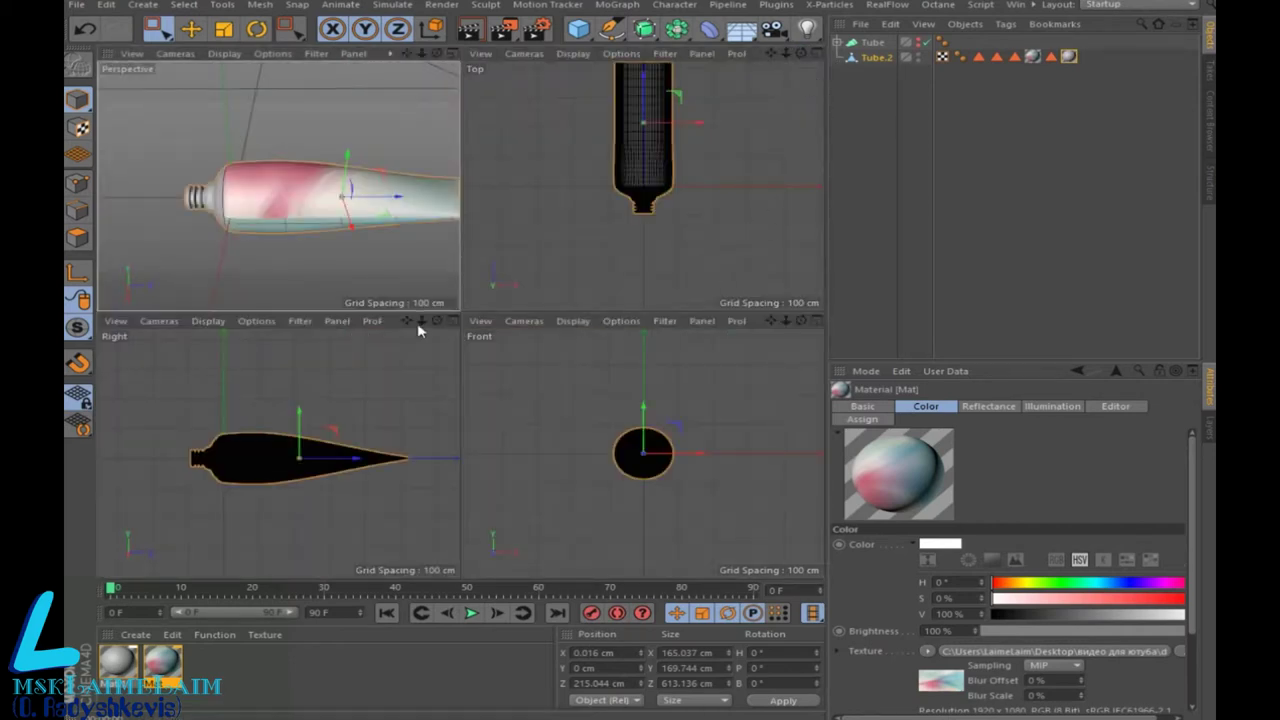
{"action": "left_click", "coordinate": [450, 321]}
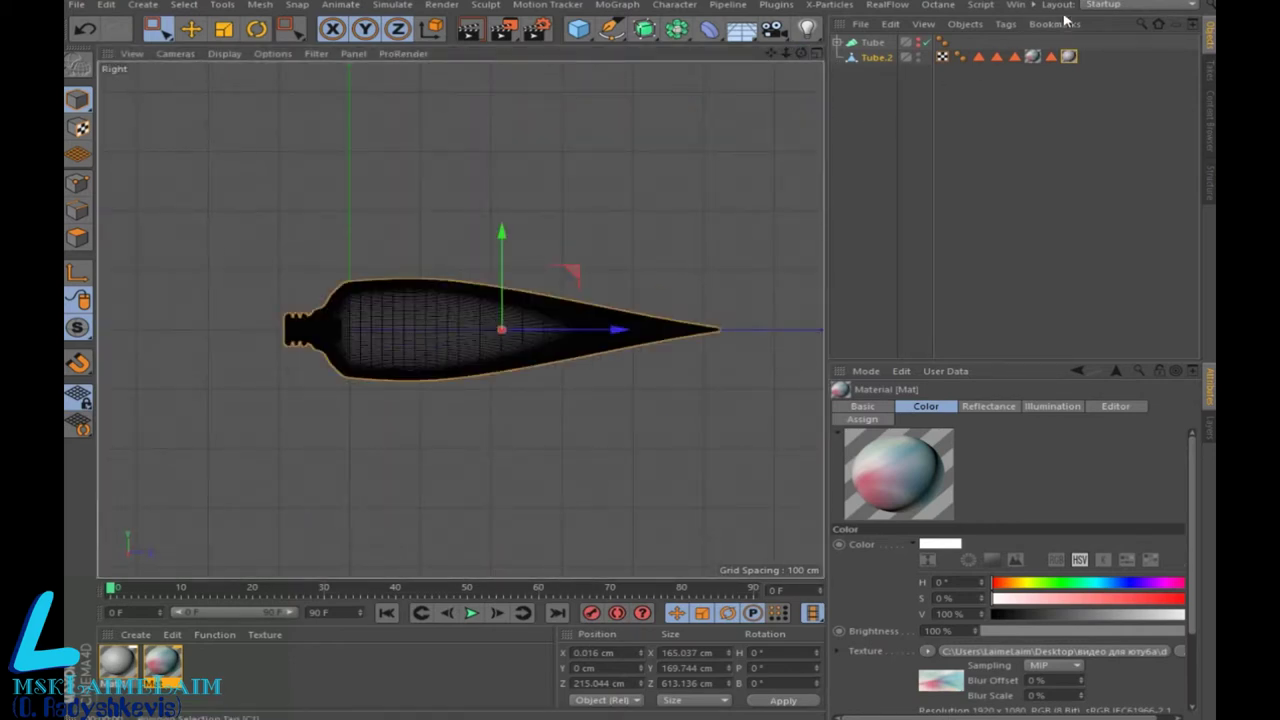
{"action": "left_click_drag", "start_coordinate": [611, 28], "coordinate": [760, 70]}
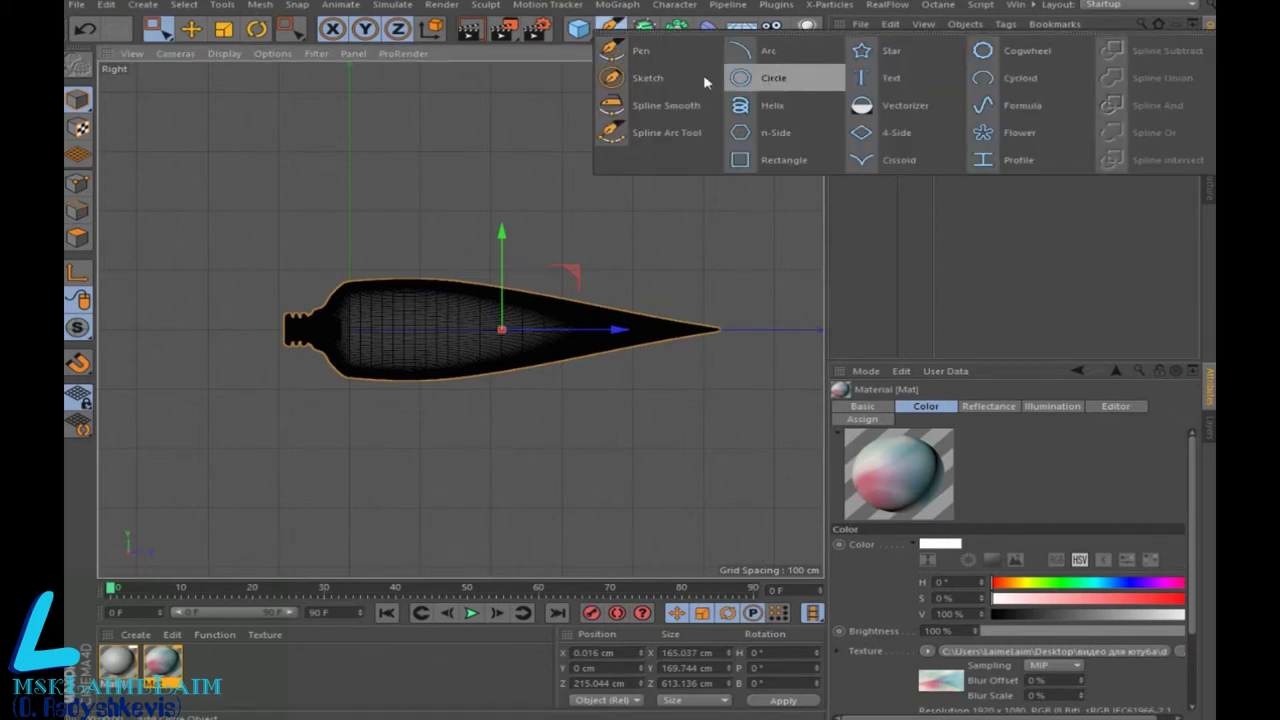
Step: Draw a curving Bezier spline with the Pen tool from the tube's neck outward to the left
{"action": "left_click", "coordinate": [640, 50]}
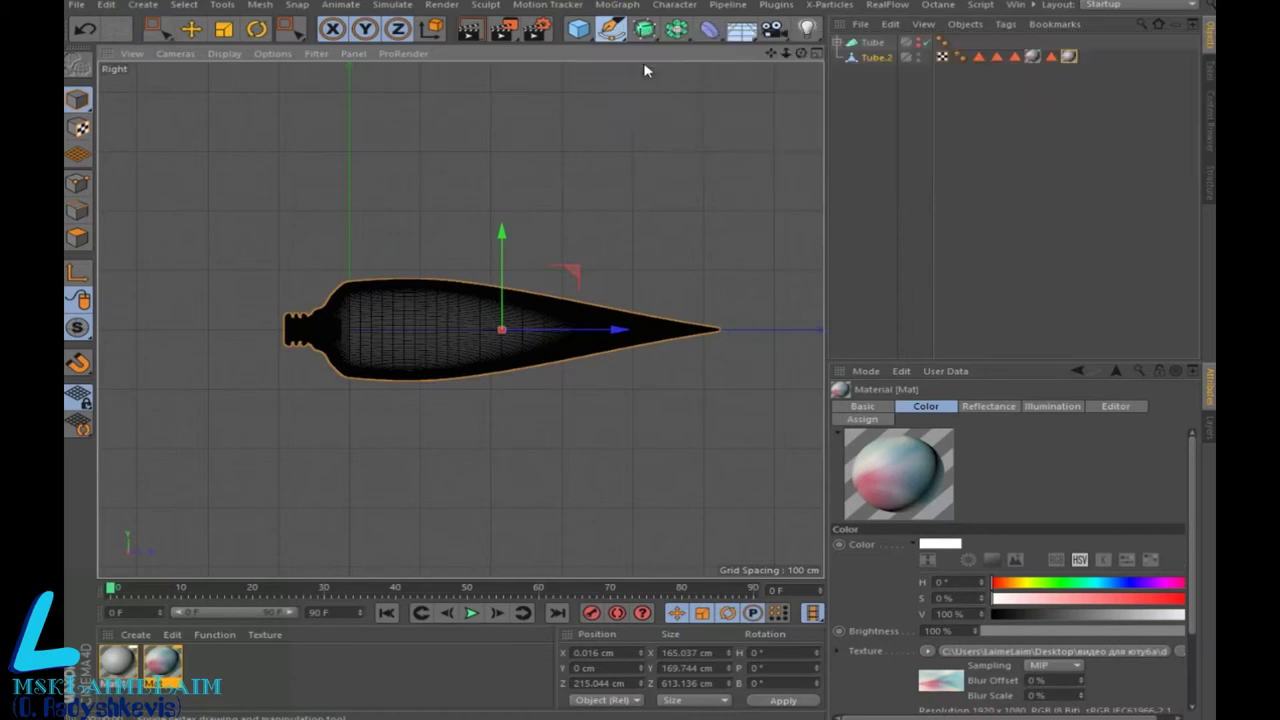
{"action": "left_click", "coordinate": [346, 336]}
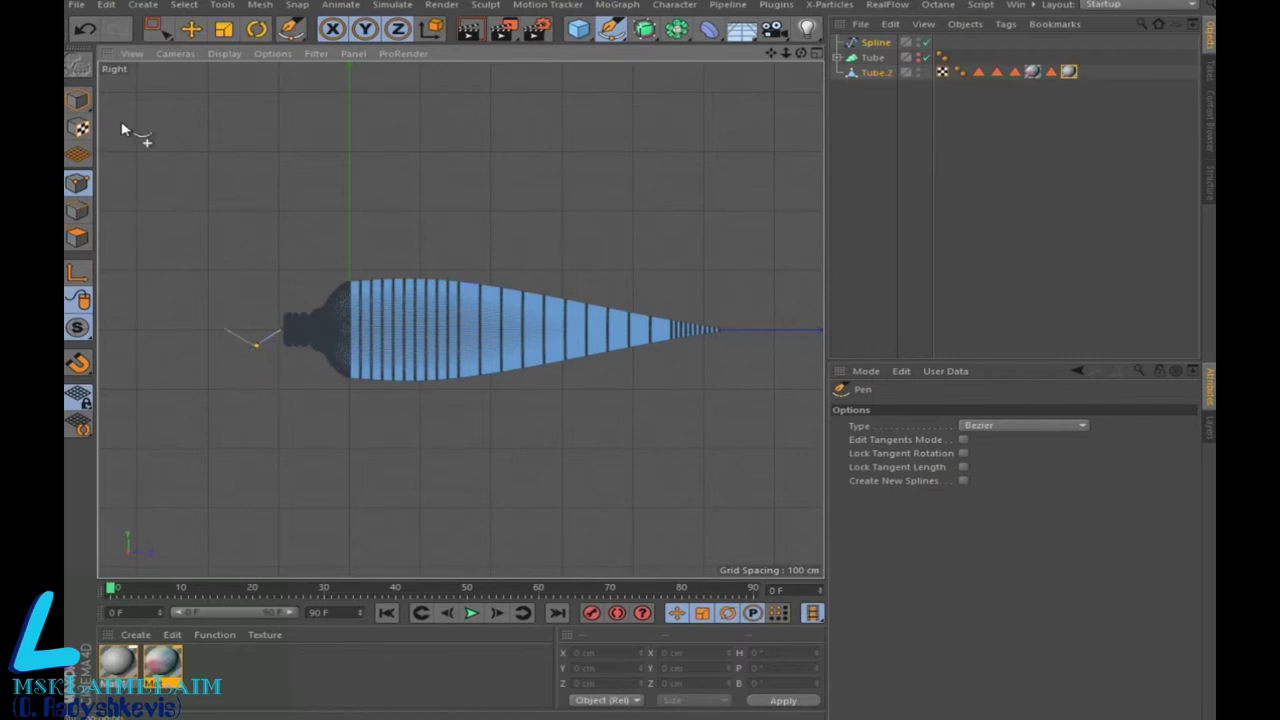
{"action": "key", "text": "ctrl+z"}
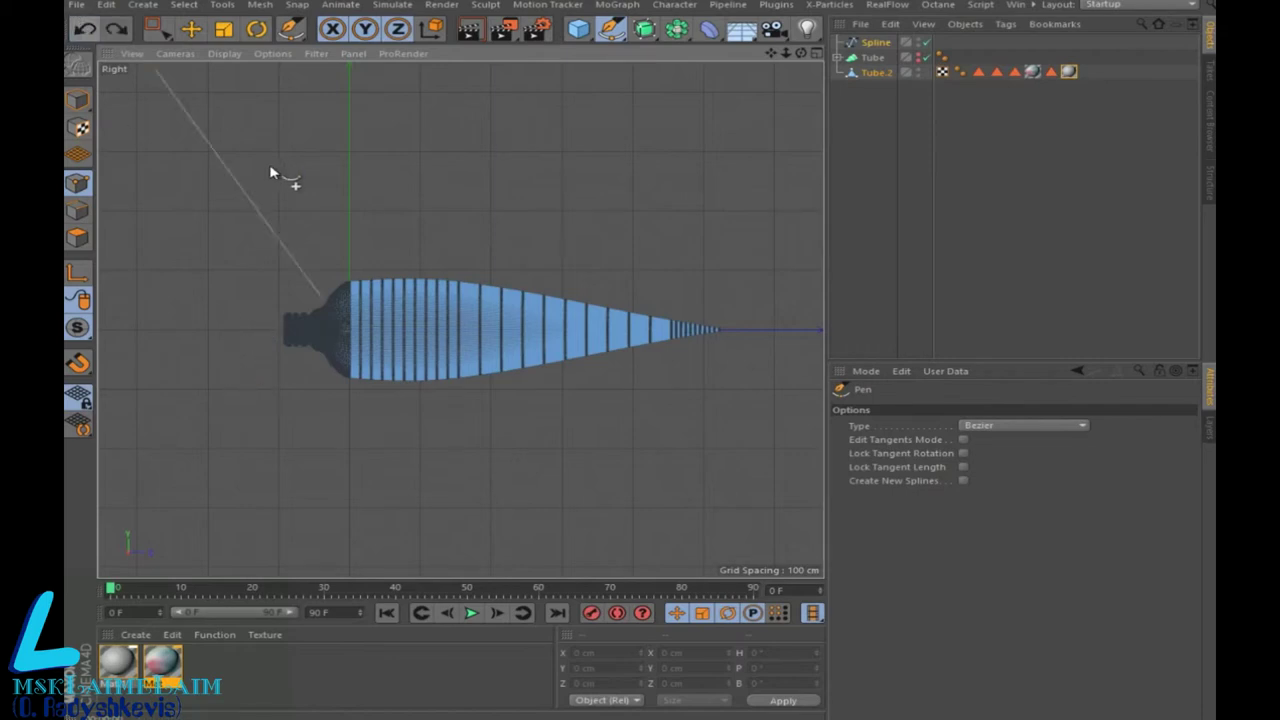
{"action": "scroll", "coordinate": [272, 169], "scroll_direction": "up", "scroll_amount": 2}
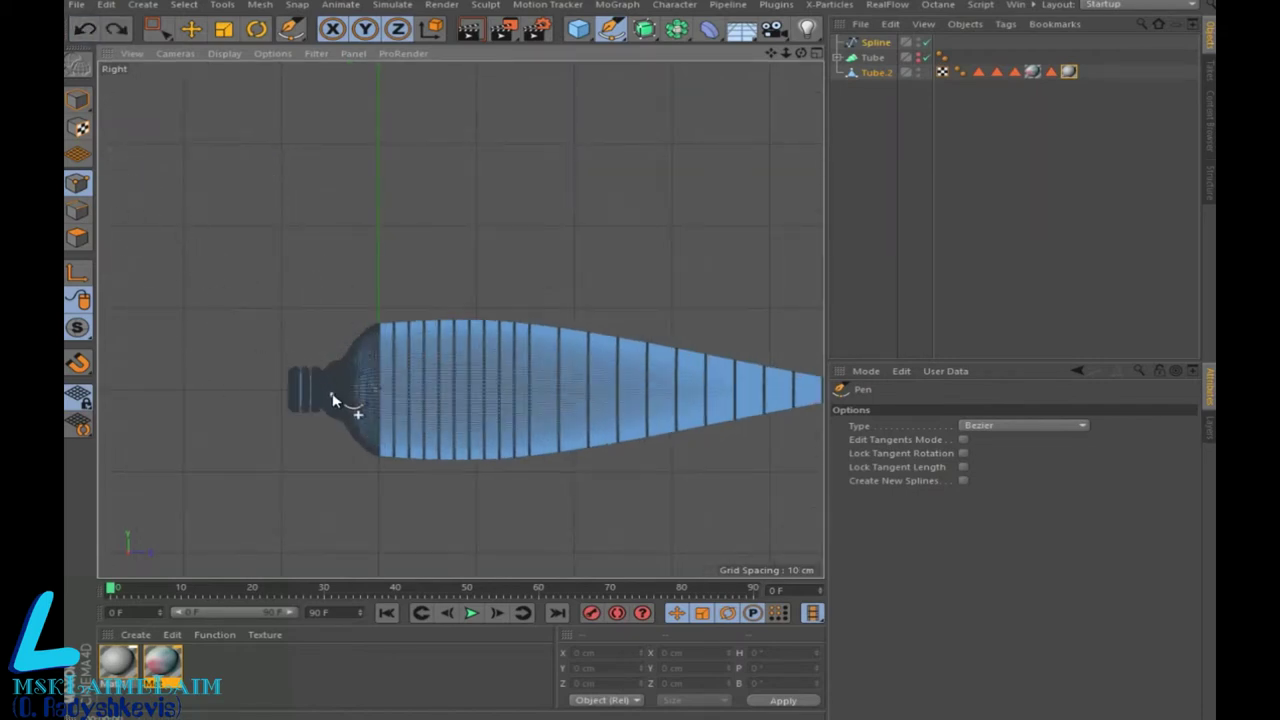
{"action": "left_click", "coordinate": [291, 394]}
{"action": "left_click_drag", "start_coordinate": [245, 426], "coordinate": [138, 451]}
{"action": "left_click_drag", "start_coordinate": [139, 452], "coordinate": [126, 447]}
{"action": "right_click", "coordinate": [127, 428]}
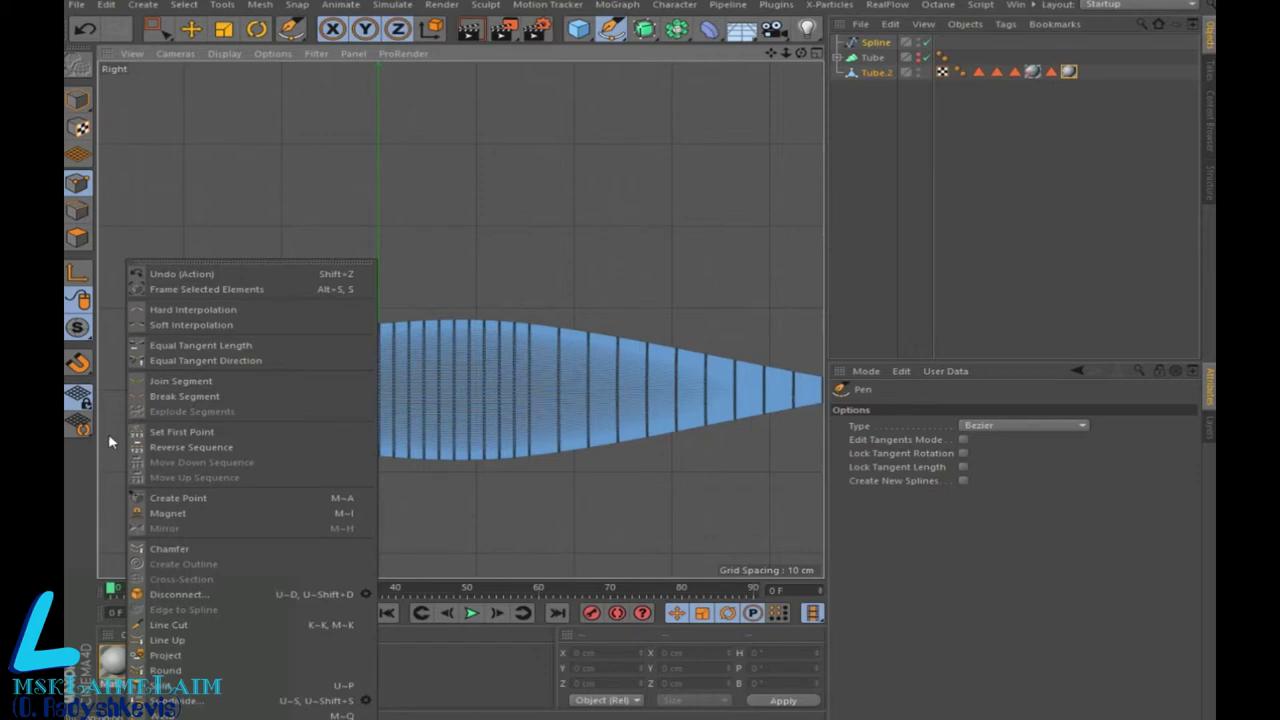
{"action": "left_click", "coordinate": [110, 440]}
{"action": "right_click", "coordinate": [108, 433]}
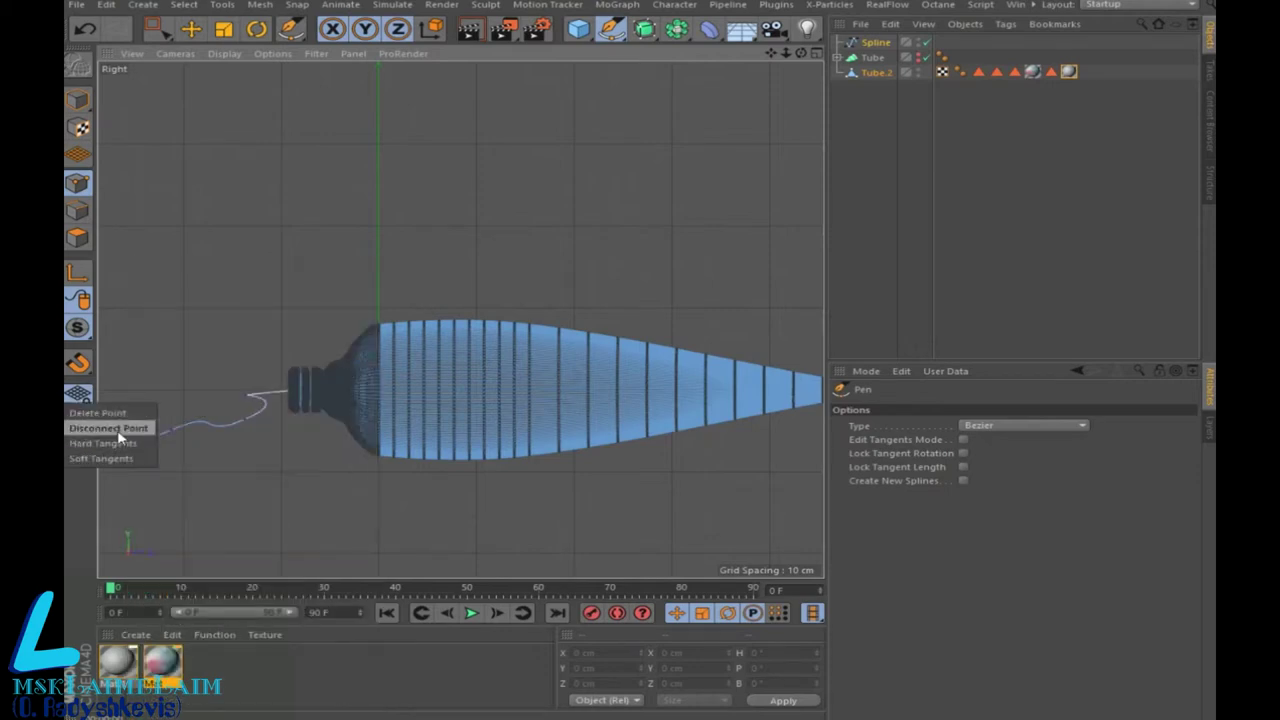
{"action": "left_click", "coordinate": [118, 432]}
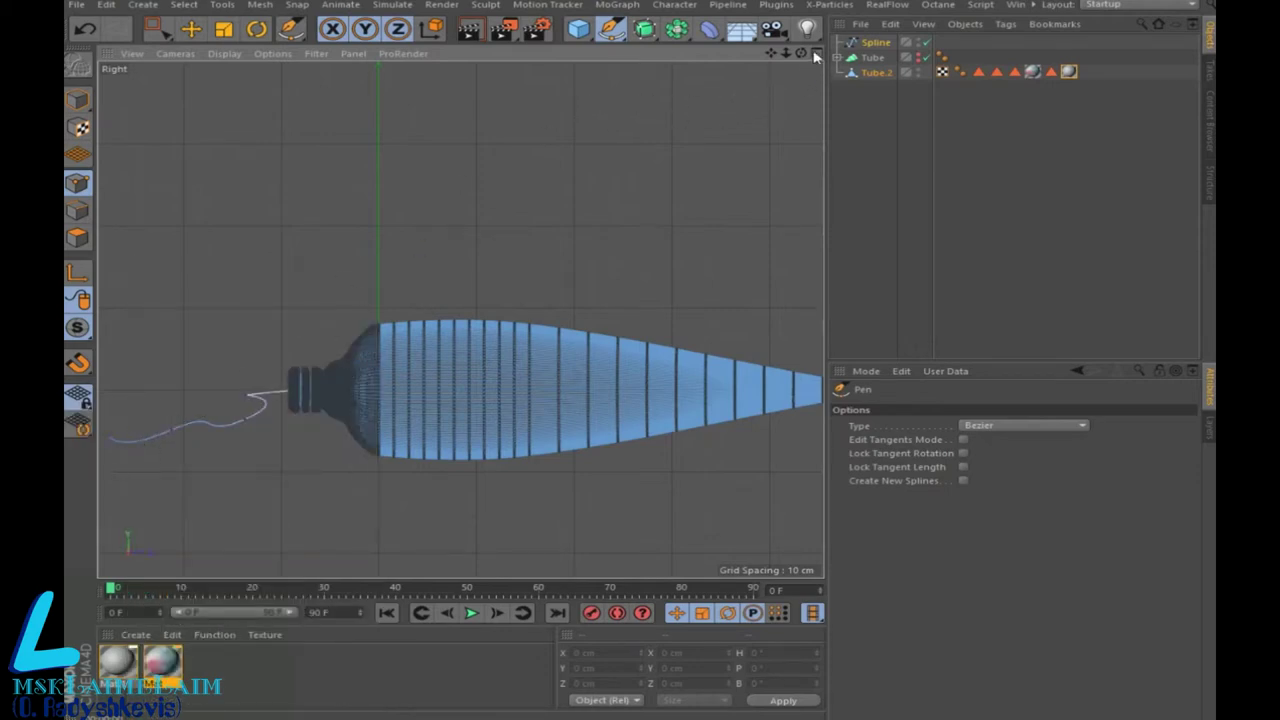
Step: Frame the tube and spline in the Perspective view and add a 200 cm-radius Circle spline
{"action": "left_click", "coordinate": [813, 55]}
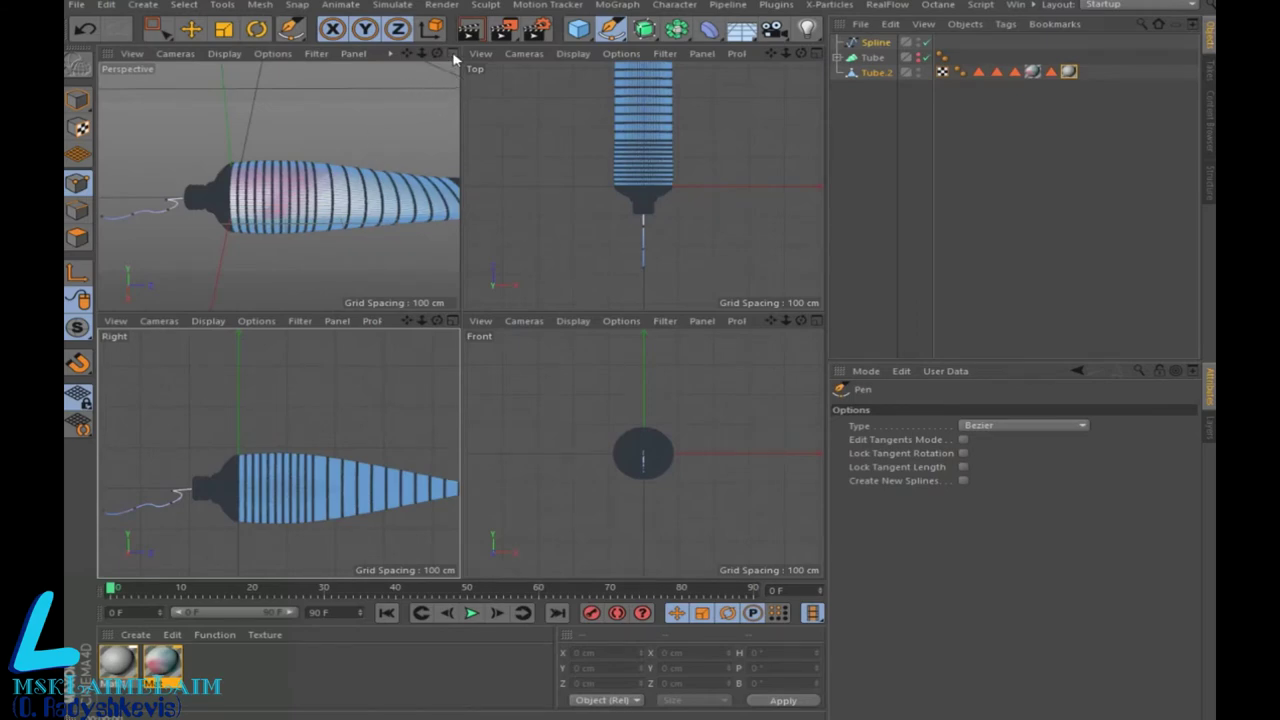
{"action": "left_click", "coordinate": [452, 53]}
{"action": "mouse_move", "coordinate": [801, 53]}
{"action": "left_mouse_down"}
{"action": "mouse_move", "coordinate": [770, 90]}
{"action": "mouse_move", "coordinate": [760, 72]}
{"action": "left_mouse_up"}
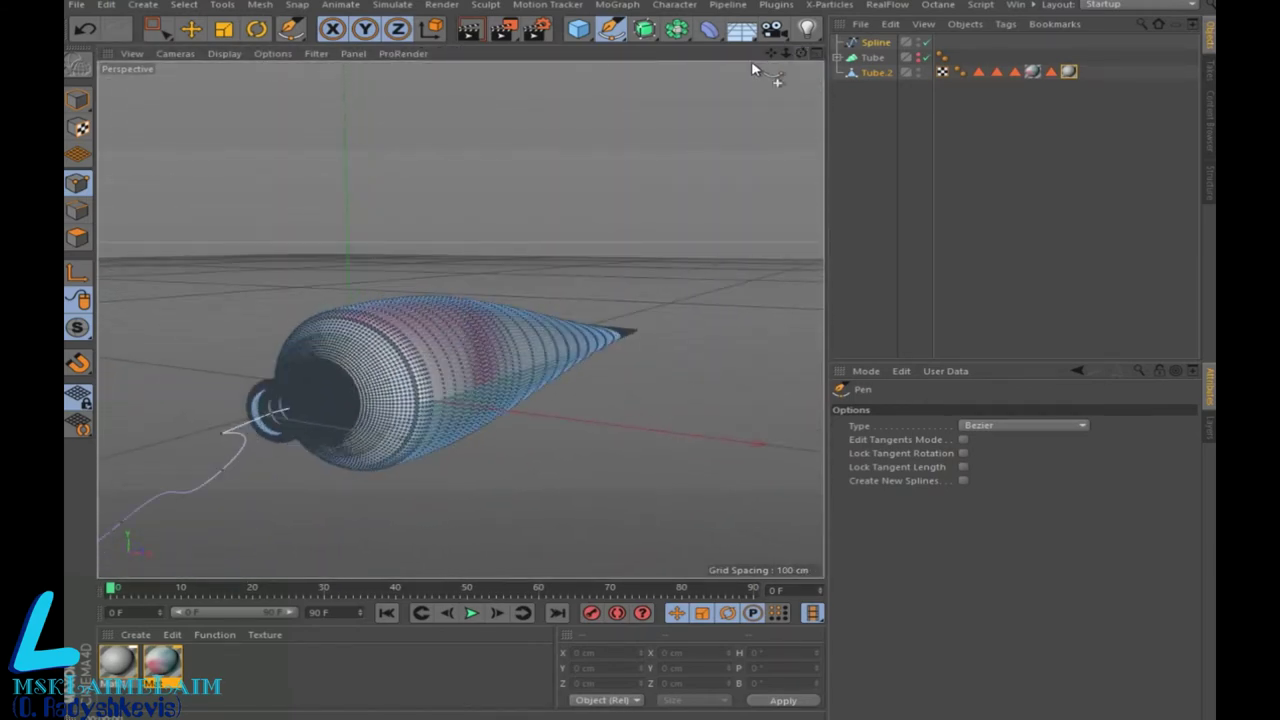
{"action": "left_click_drag", "start_coordinate": [770, 53], "coordinate": [771, 40]}
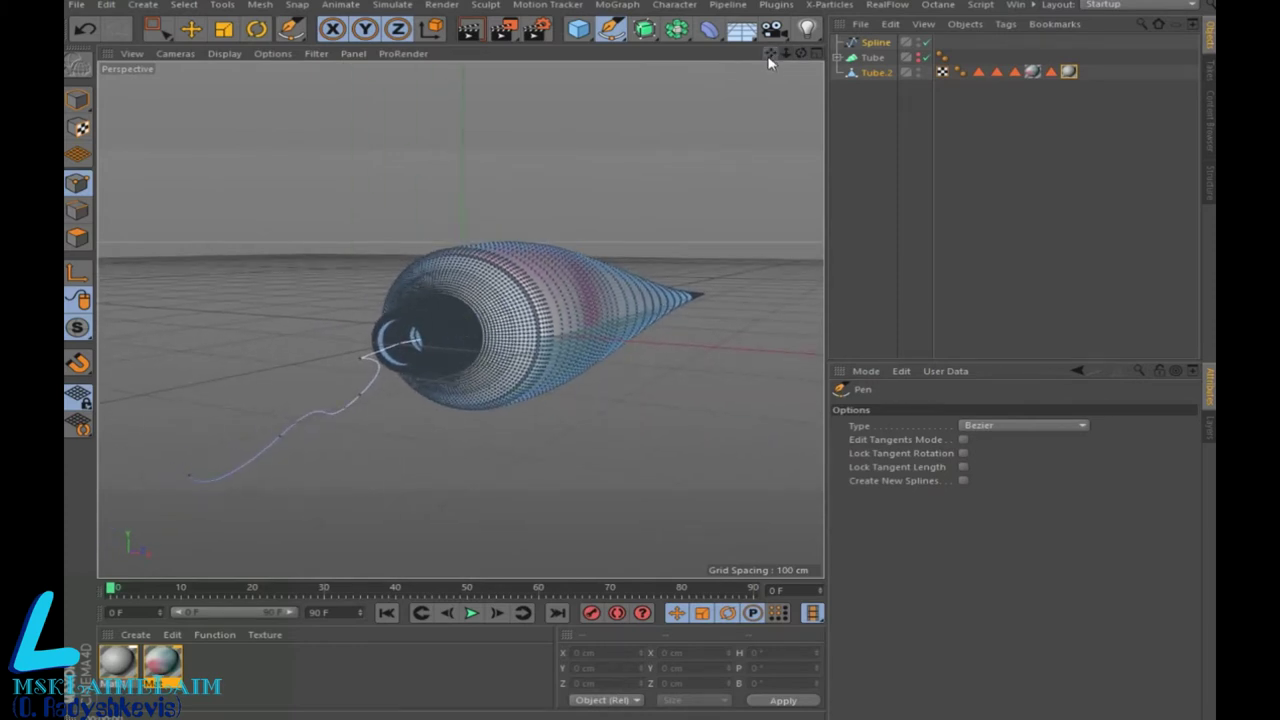
{"action": "left_click_drag", "start_coordinate": [612, 30], "coordinate": [745, 80]}
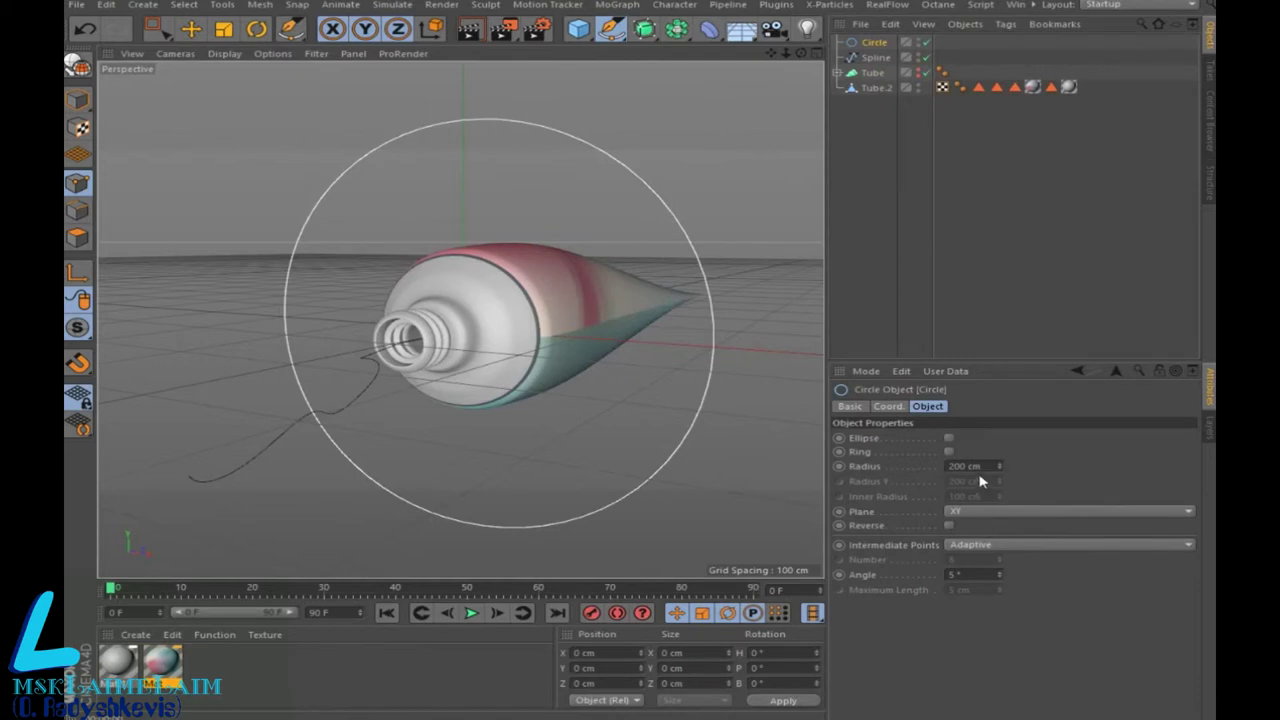
Step: Change the Circle spline's radius from 200 cm to 20 cm
{"action": "double_click", "coordinate": [963, 466]}
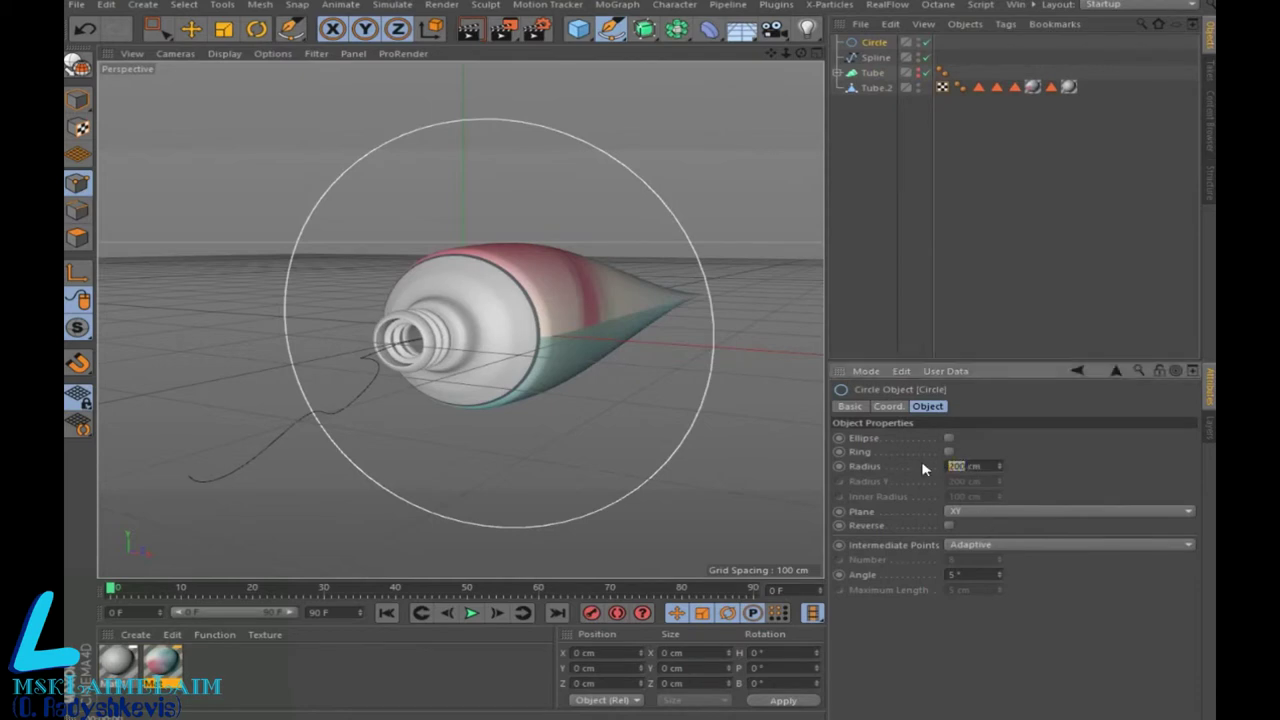
{"action": "type", "text": "20"}
{"action": "key", "text": "Return"}
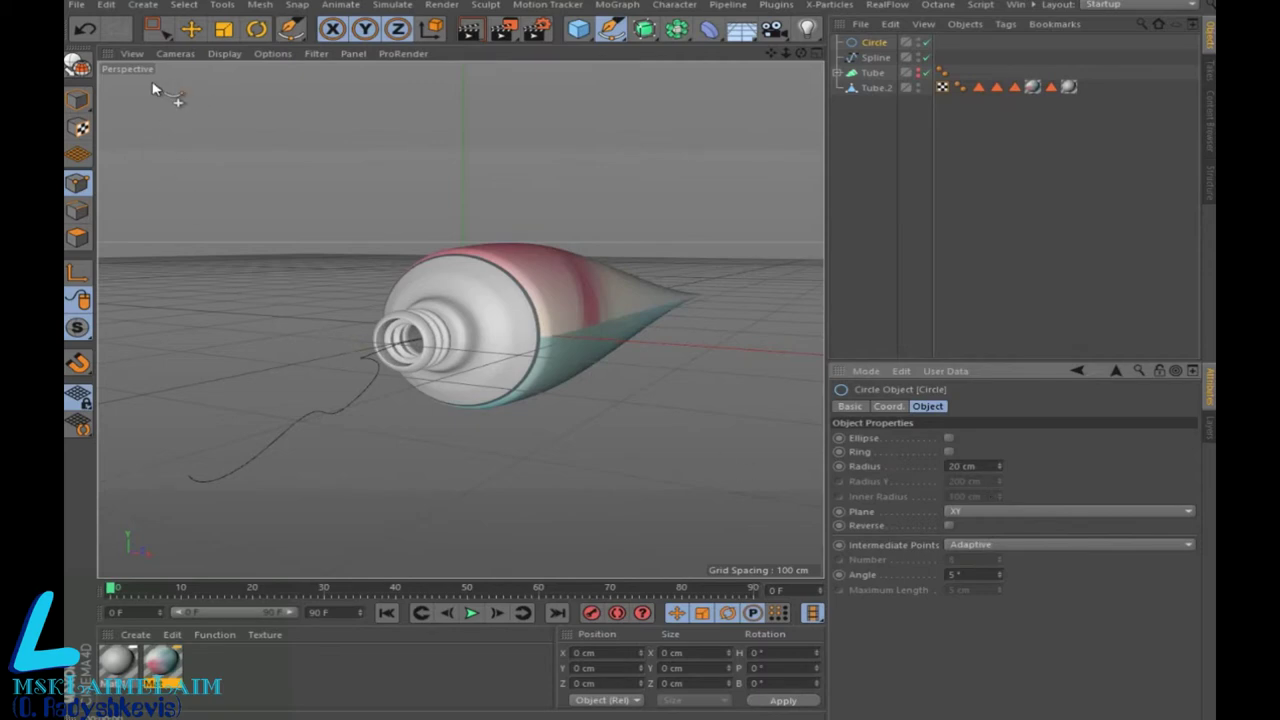
{"action": "left_click", "coordinate": [190, 29]}
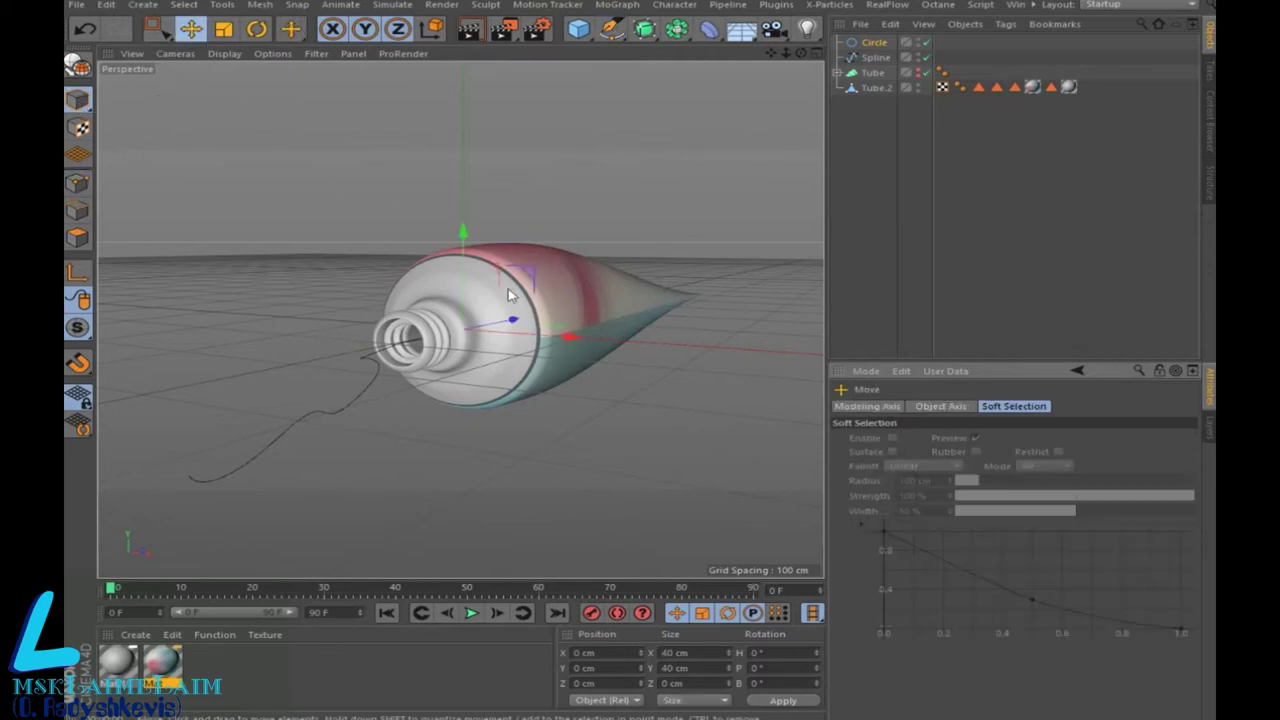
Step: Drag the circle profile along Z to the tube's nozzle and reduce its radius to 17 cm
{"action": "left_click_drag", "start_coordinate": [491, 323], "coordinate": [448, 342]}
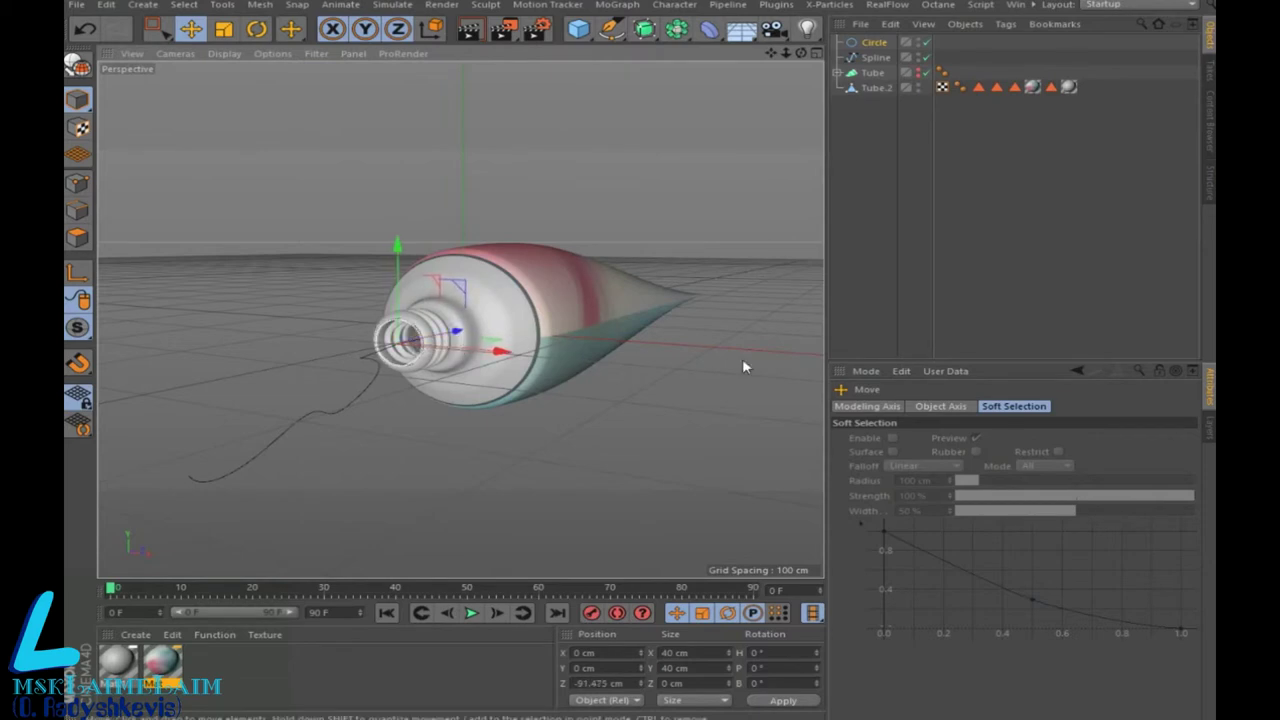
{"action": "left_click", "coordinate": [873, 43]}
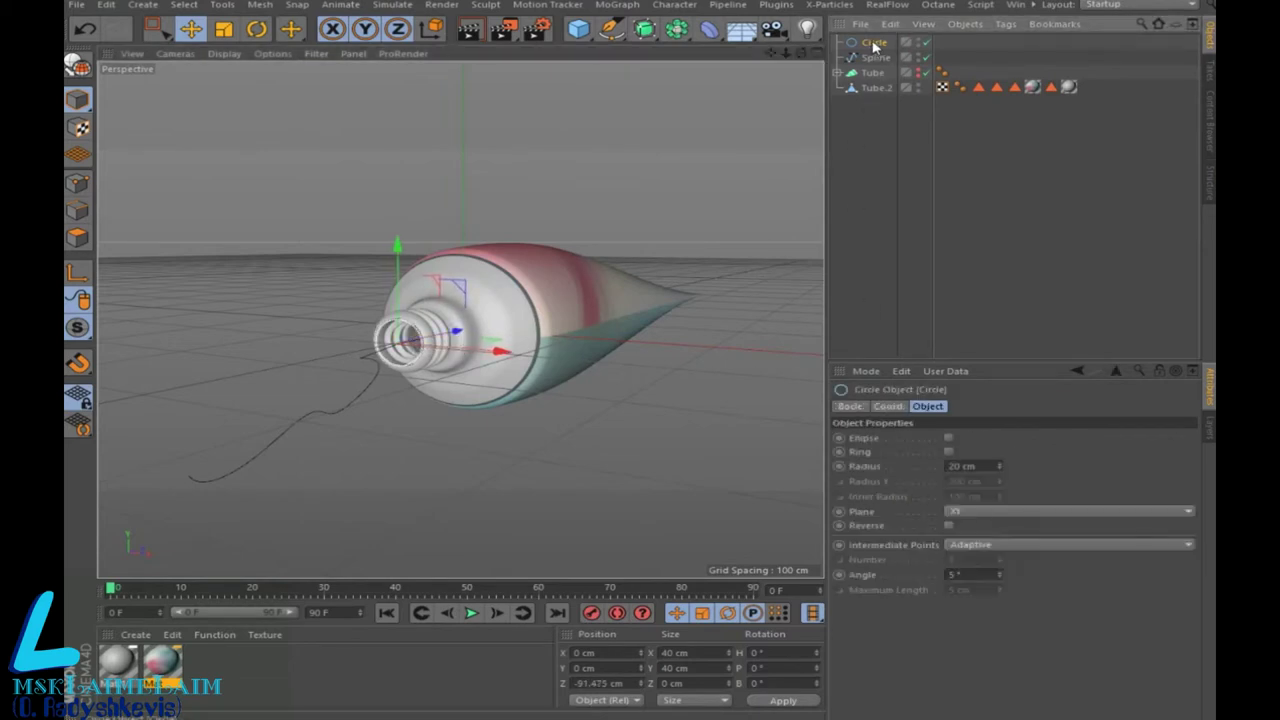
{"action": "left_click", "coordinate": [1001, 468]}
{"action": "left_click", "coordinate": [1001, 468]}
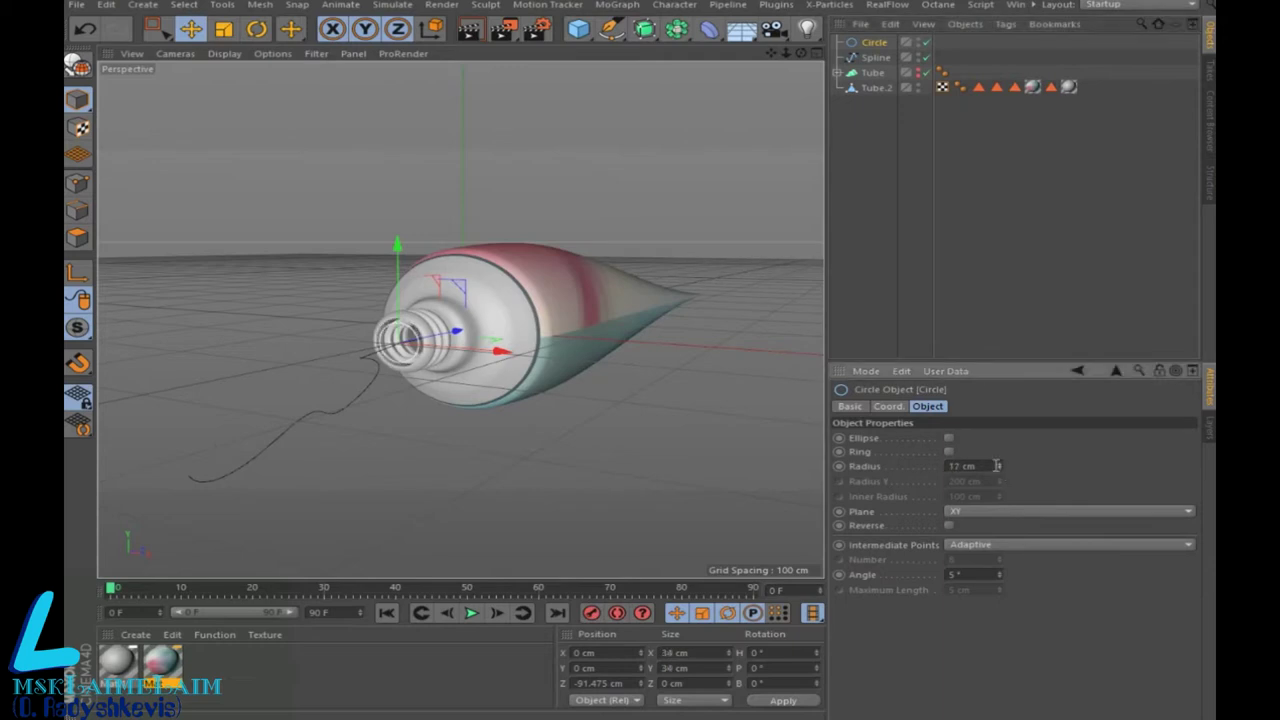
{"action": "left_click", "coordinate": [644, 28]}
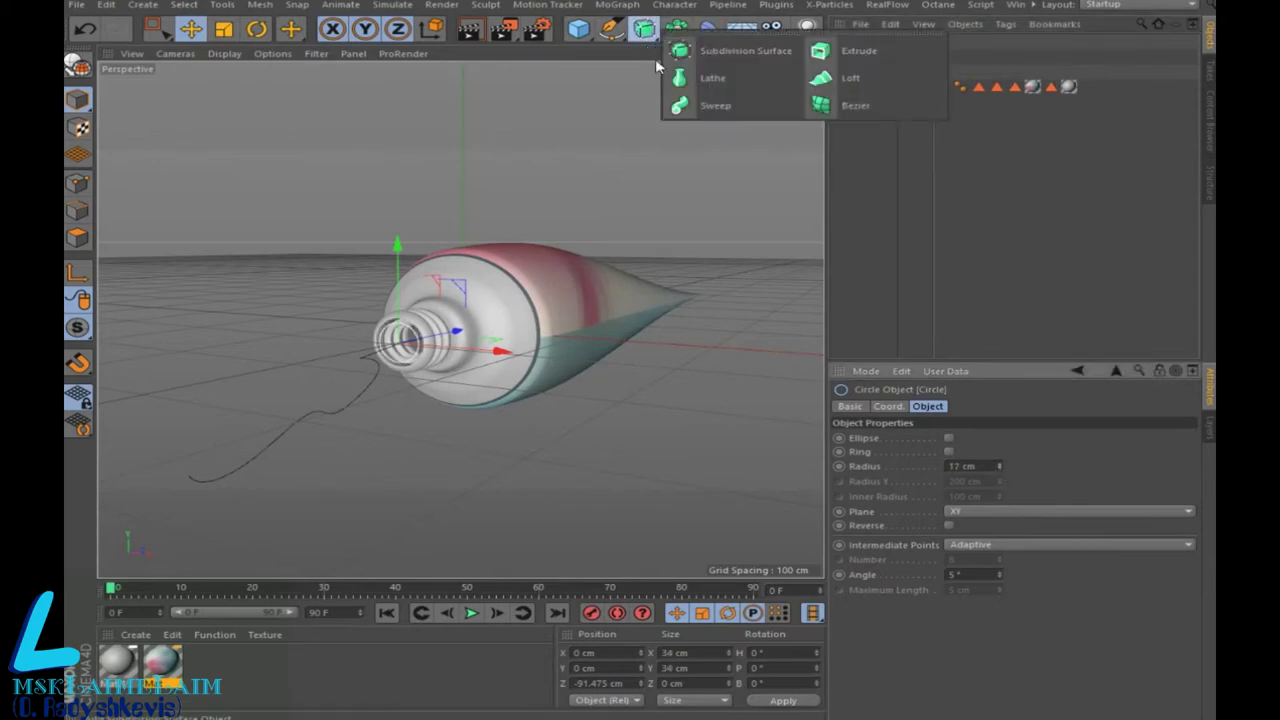
Step: Add a Sweep generator with the Circle and Spline as its children to form the paste strand
{"action": "left_click", "coordinate": [712, 105]}
{"action": "mouse_move", "coordinate": [870, 60]}
{"action": "left_mouse_down"}
{"action": "mouse_move", "coordinate": [875, 47]}
{"action": "mouse_move", "coordinate": [888, 66]}
{"action": "left_mouse_up"}
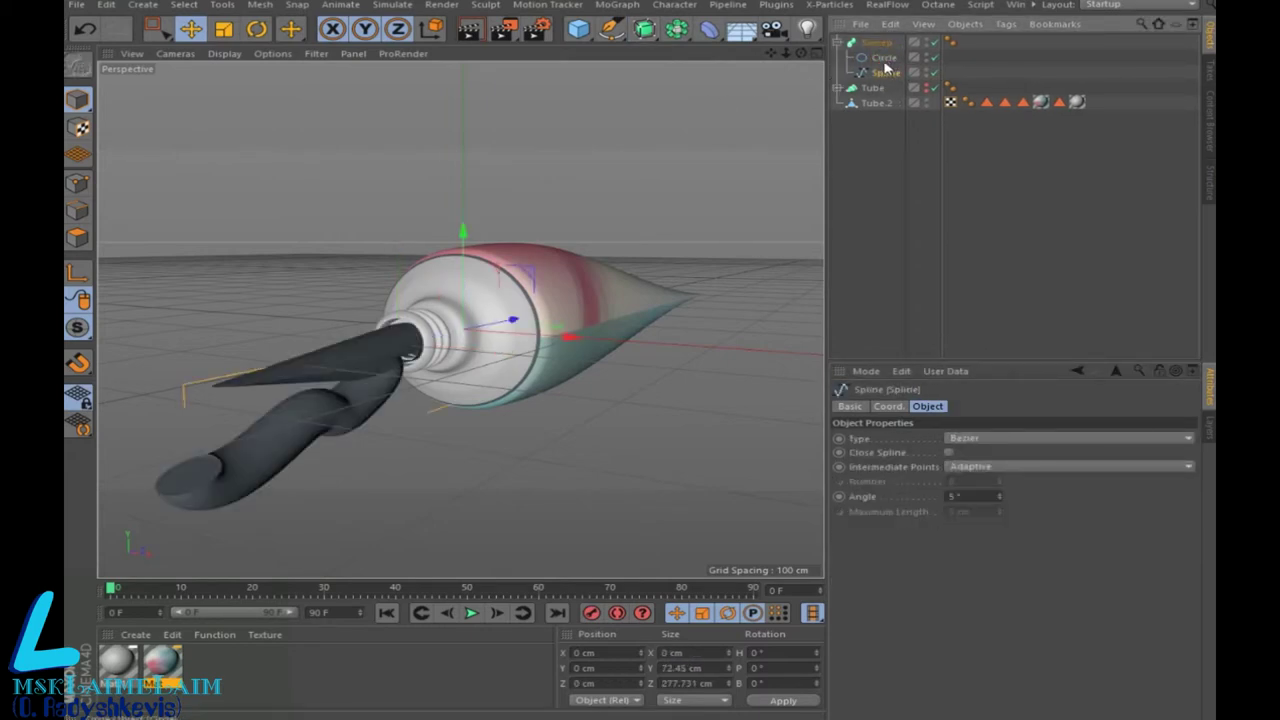
{"action": "left_click_drag", "start_coordinate": [801, 53], "coordinate": [720, 60]}
{"action": "left_click_drag", "start_coordinate": [801, 53], "coordinate": [795, 55]}
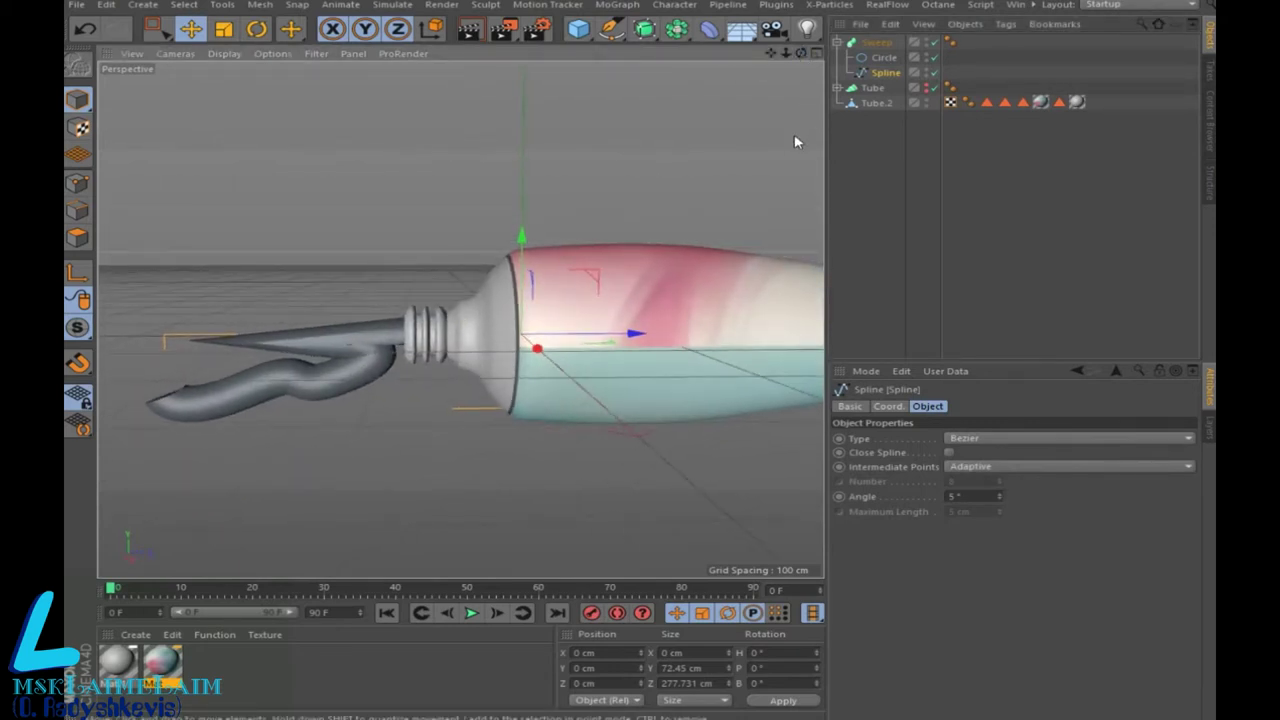
Step: Frame the nozzle in a zoomed-in full Right view and disable the Sweep
{"action": "left_click", "coordinate": [816, 53]}
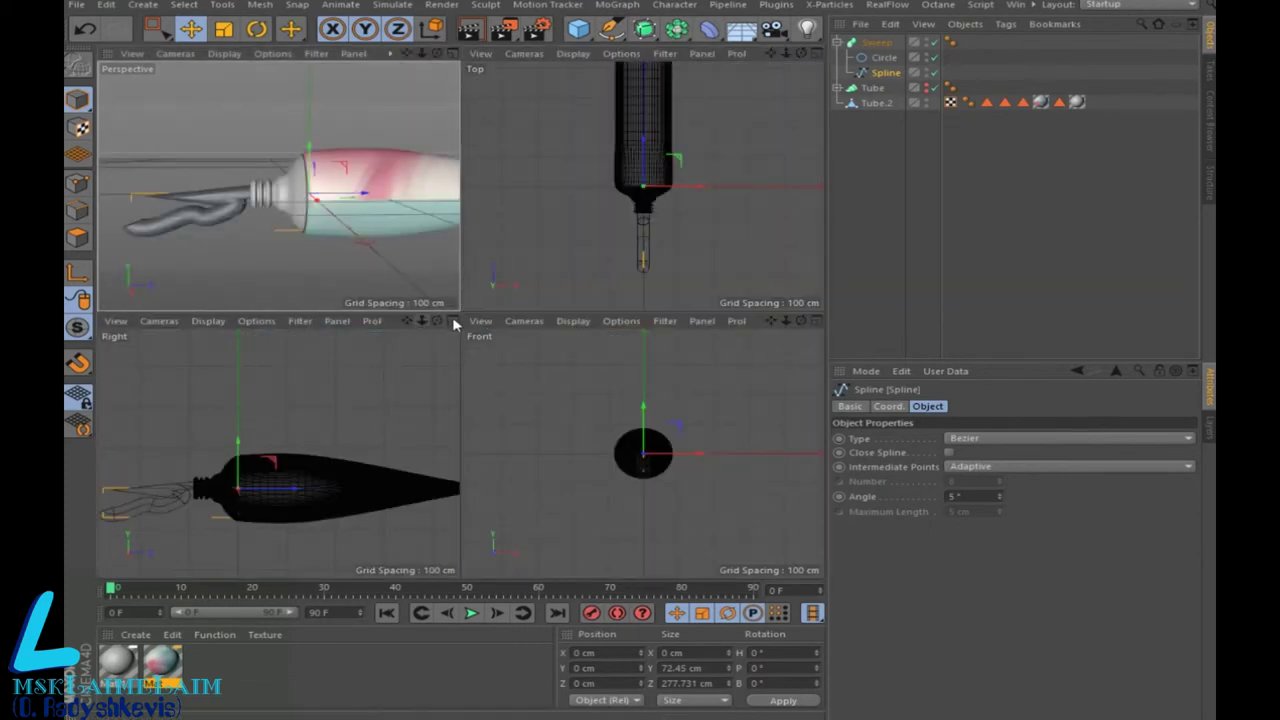
{"action": "left_click", "coordinate": [453, 321]}
{"action": "scroll", "coordinate": [250, 372], "scroll_direction": "up", "scroll_amount": 3}
{"action": "scroll", "coordinate": [250, 372], "scroll_direction": "up", "scroll_amount": 2}
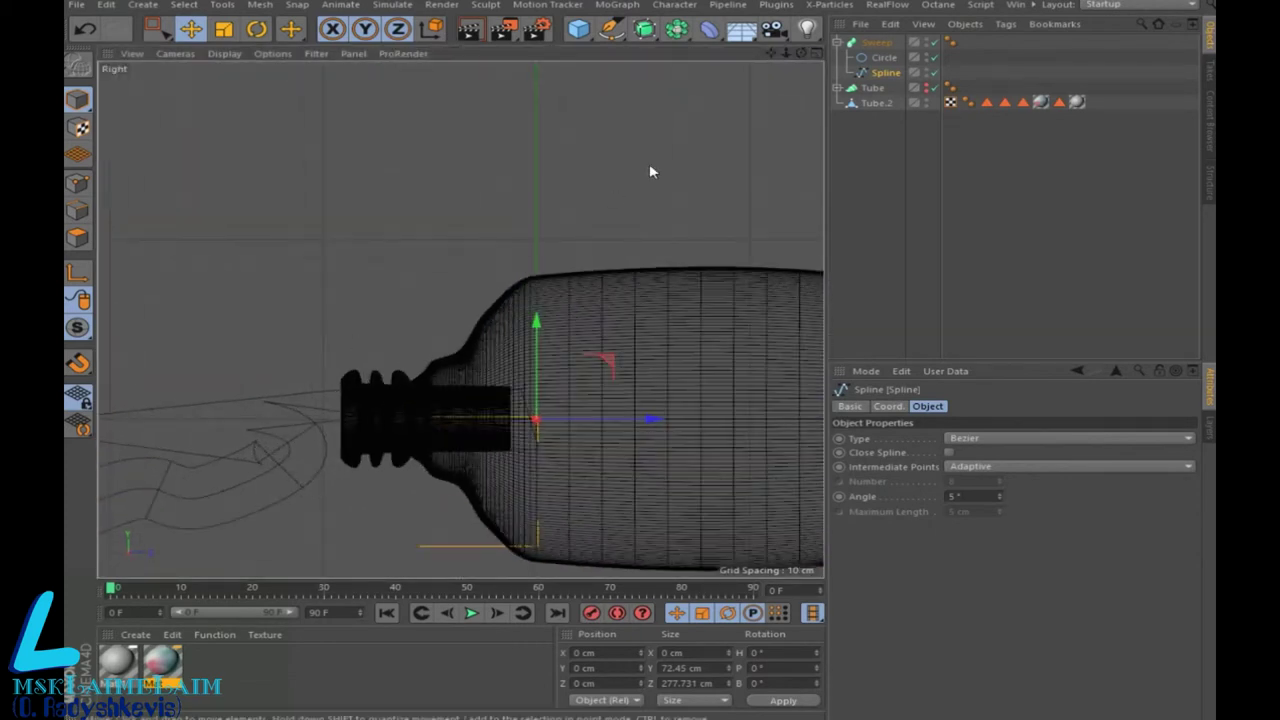
{"action": "left_click_drag", "start_coordinate": [771, 53], "coordinate": [901, 0]}
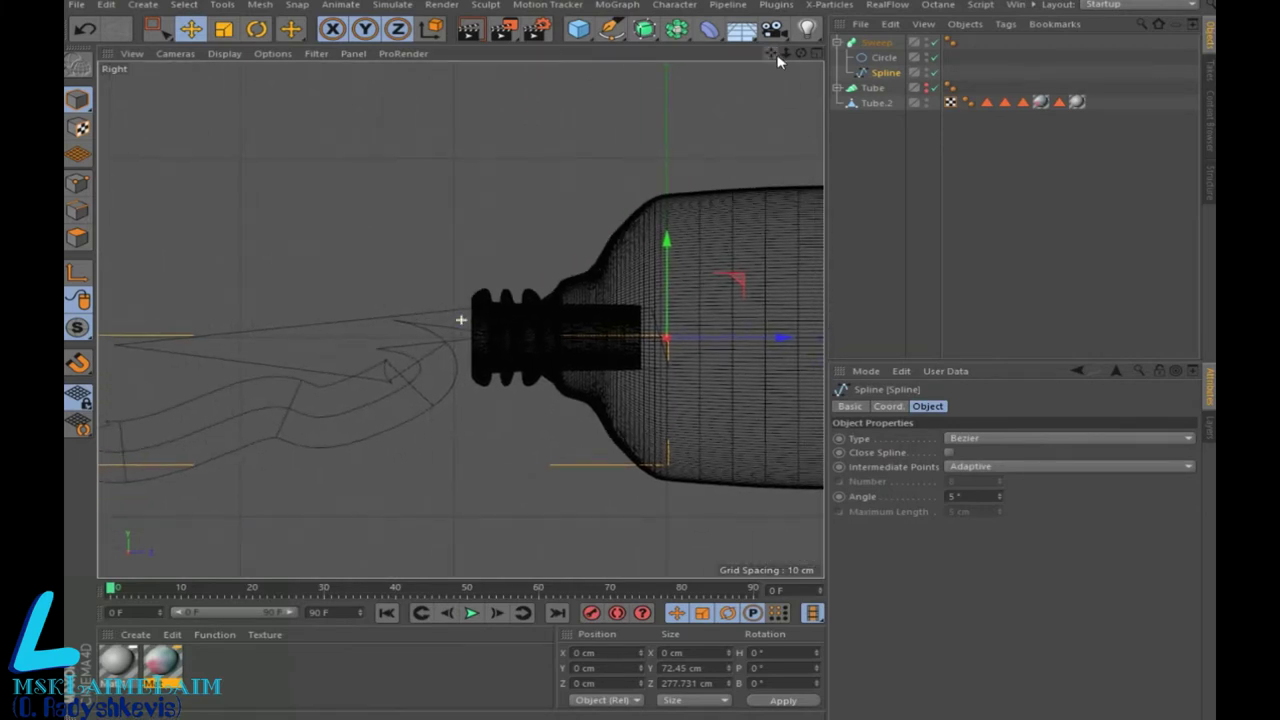
{"action": "left_click", "coordinate": [934, 43]}
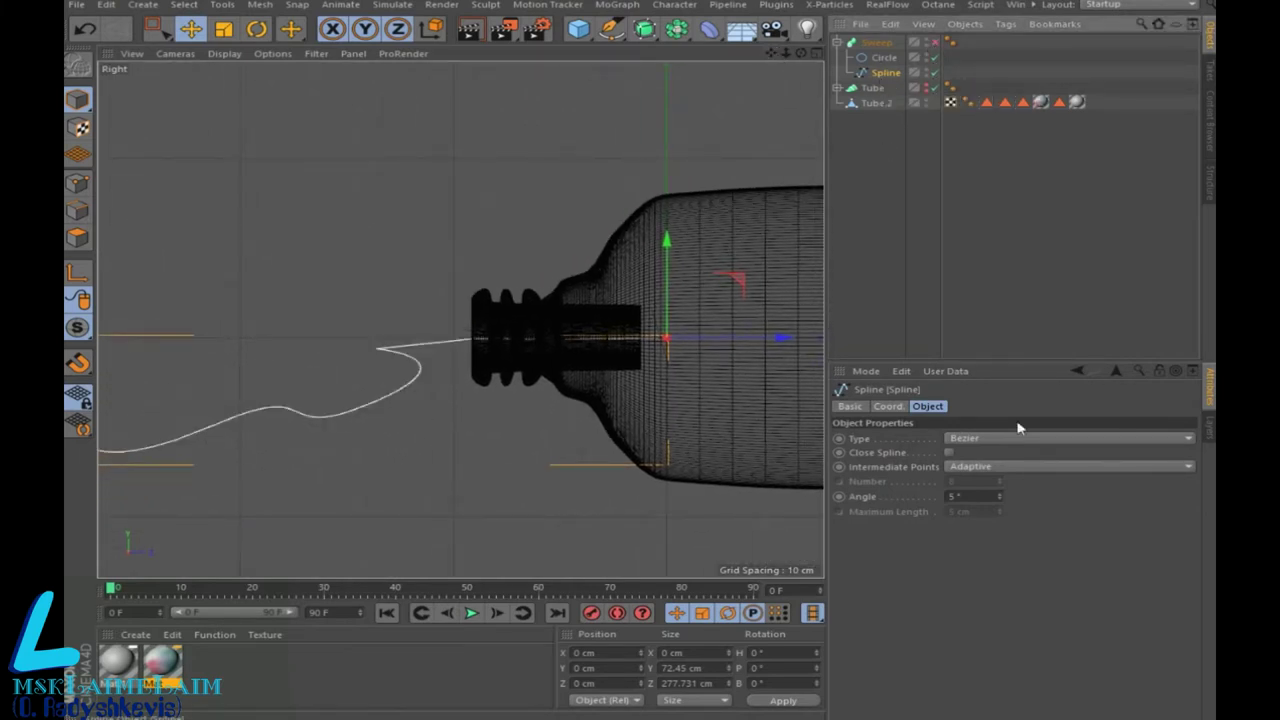
Step: Set the Spline type to B-Spline and re-enable the Sweep
{"action": "left_click", "coordinate": [990, 439]}
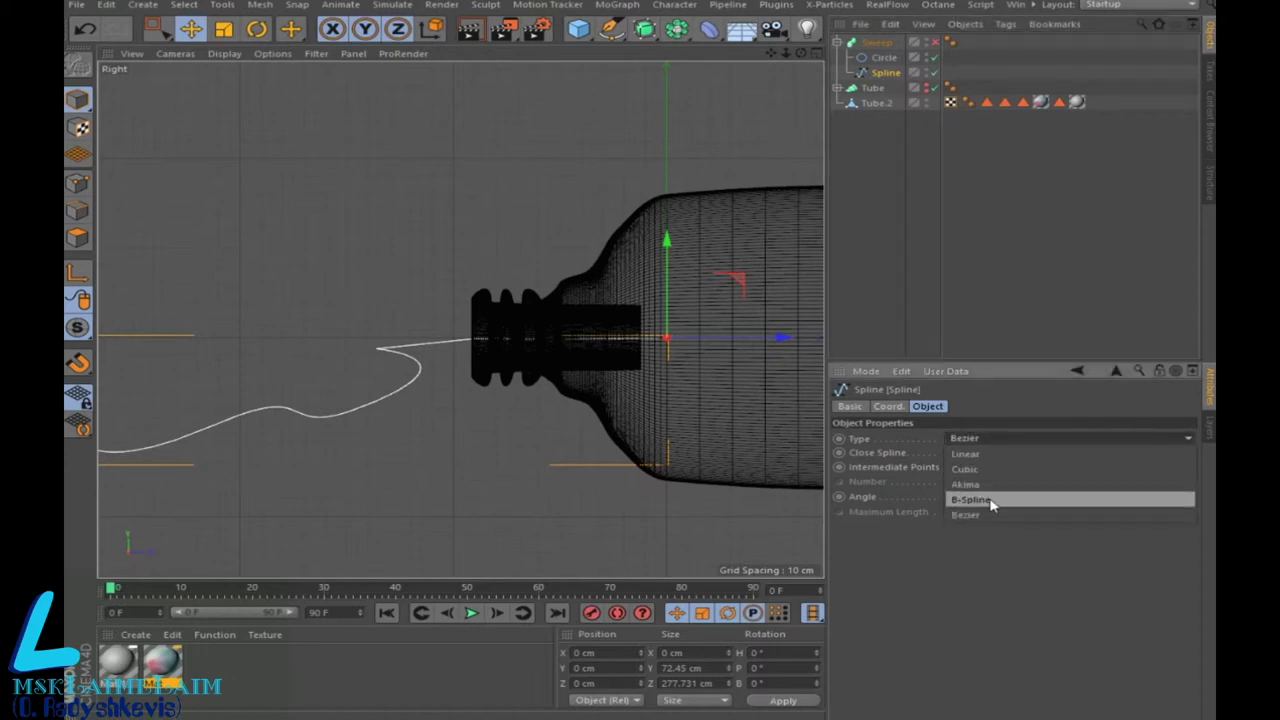
{"action": "left_click", "coordinate": [990, 500]}
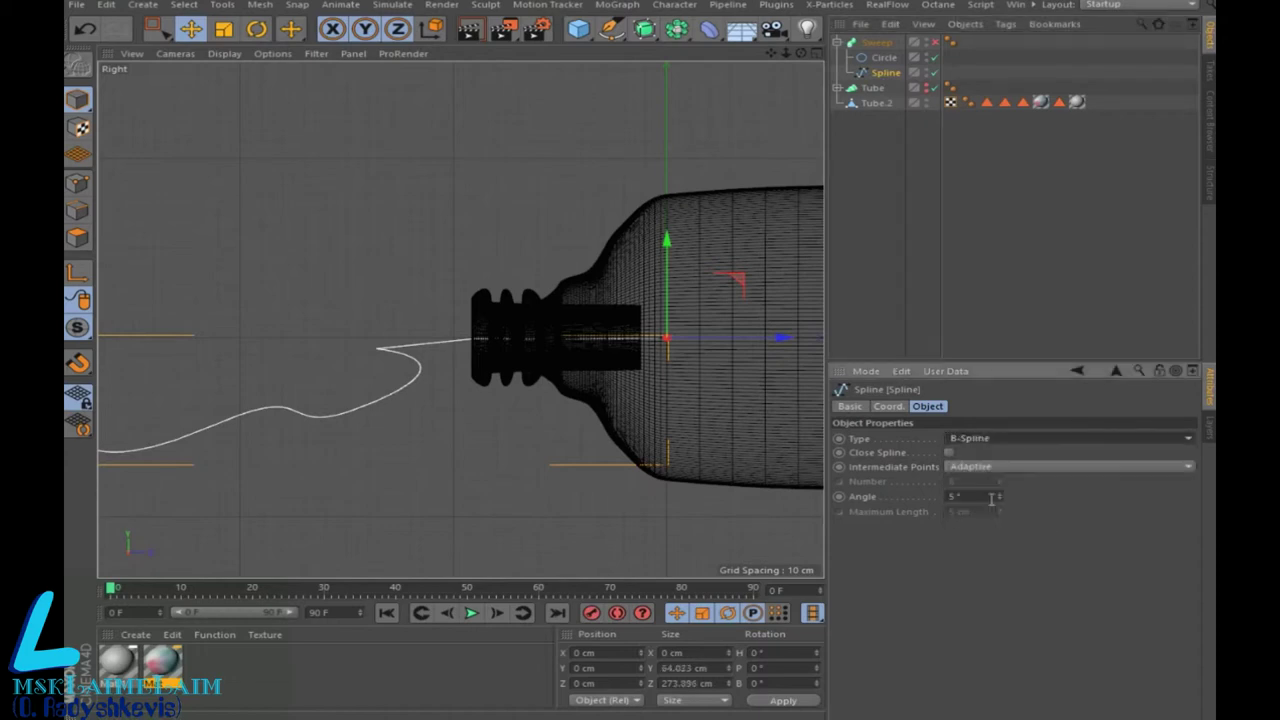
{"action": "left_click", "coordinate": [935, 44]}
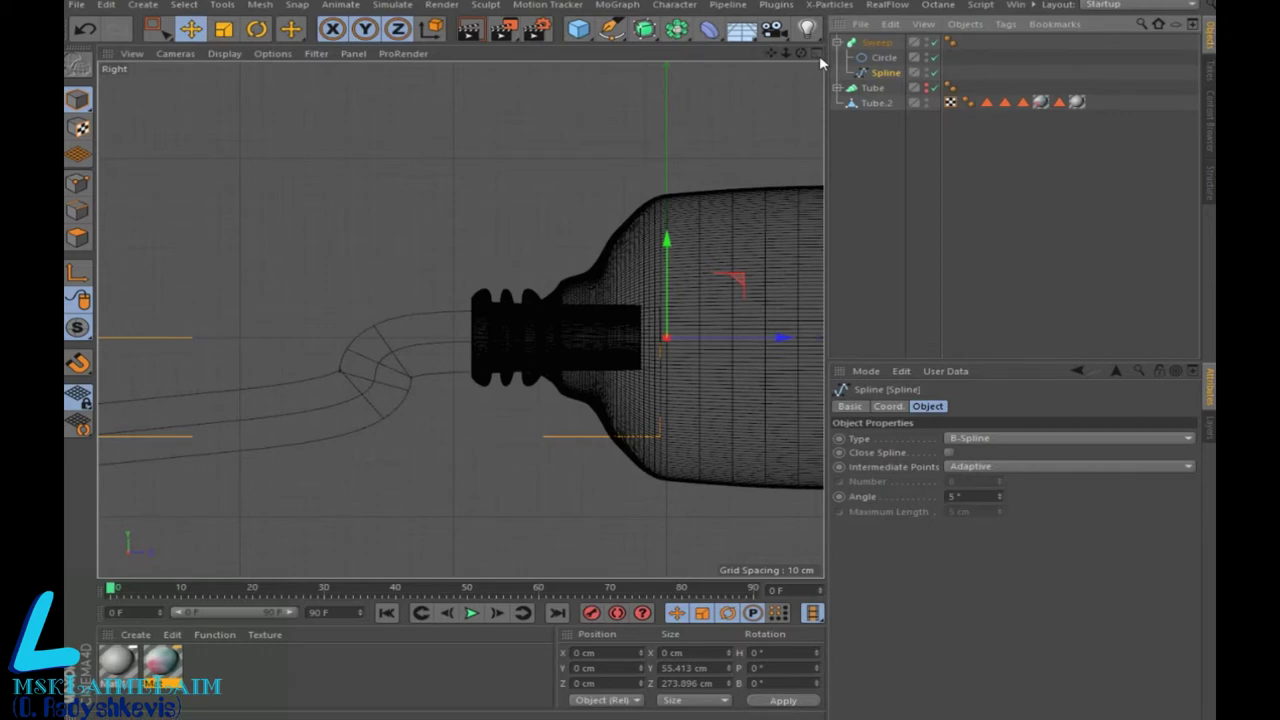
Step: Return to a full Perspective view looking down on the tube and select the Sweep
{"action": "left_click", "coordinate": [813, 53]}
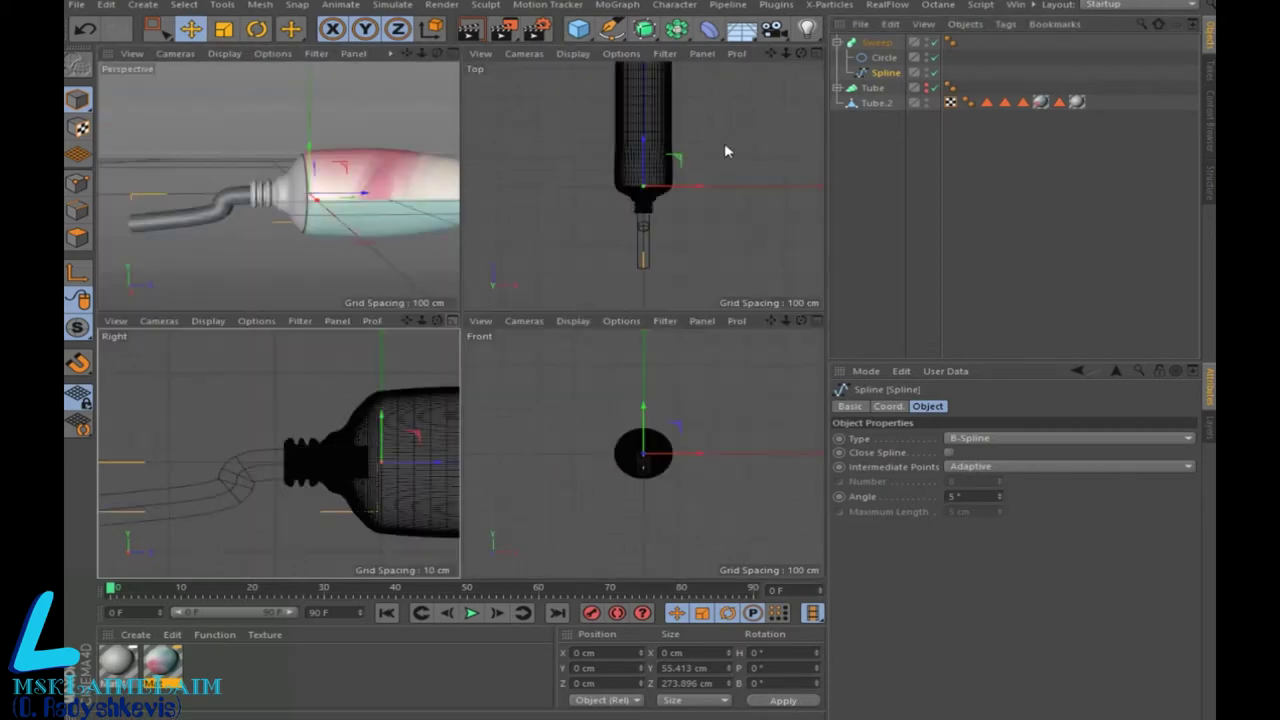
{"action": "left_click", "coordinate": [452, 53]}
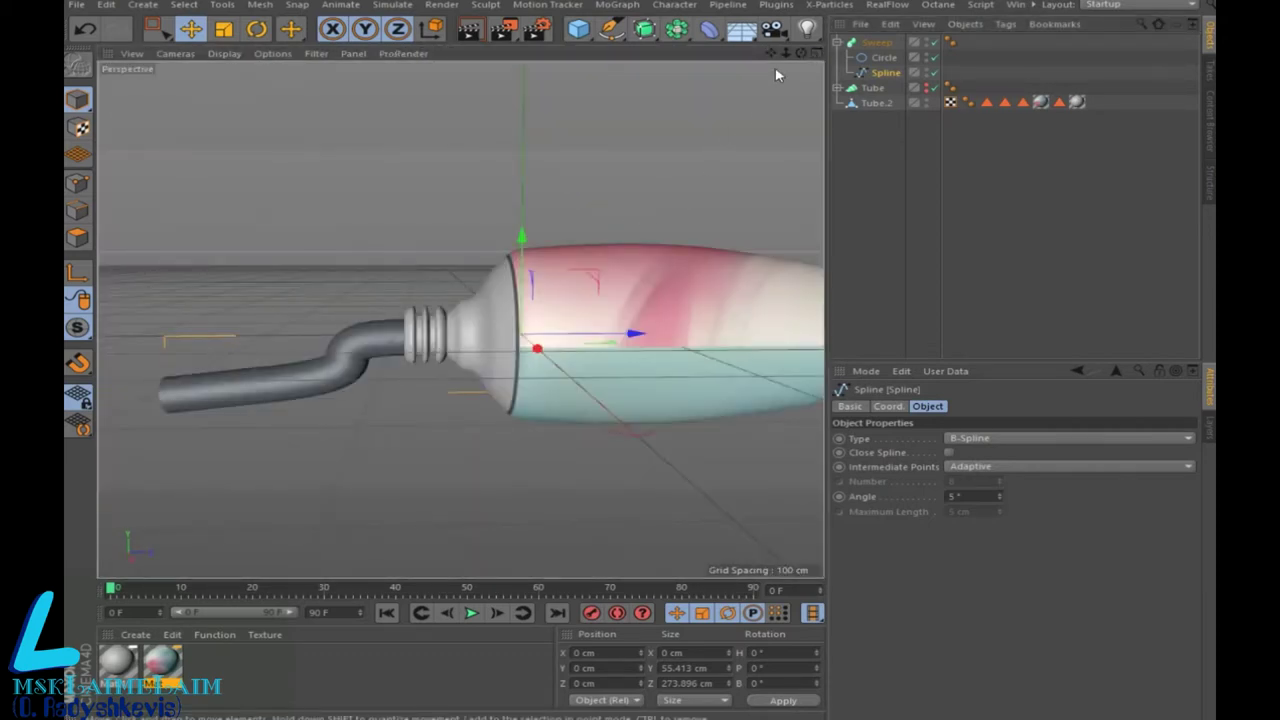
{"action": "left_click_drag", "start_coordinate": [801, 53], "coordinate": [460, 319]}
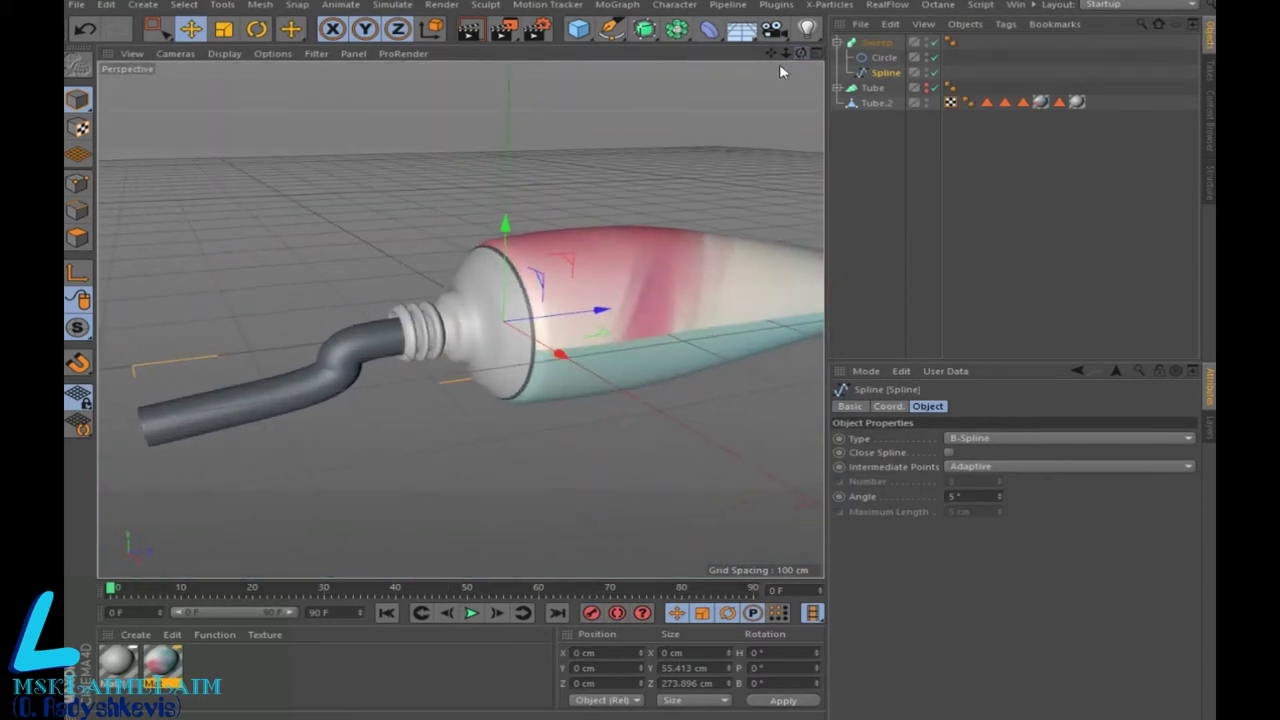
{"action": "left_click", "coordinate": [877, 42]}
Step: Reshape the Sweep's Scale curve, dropping its end point nearly to zero for a thin tip
{"action": "left_click", "coordinate": [843, 583]}
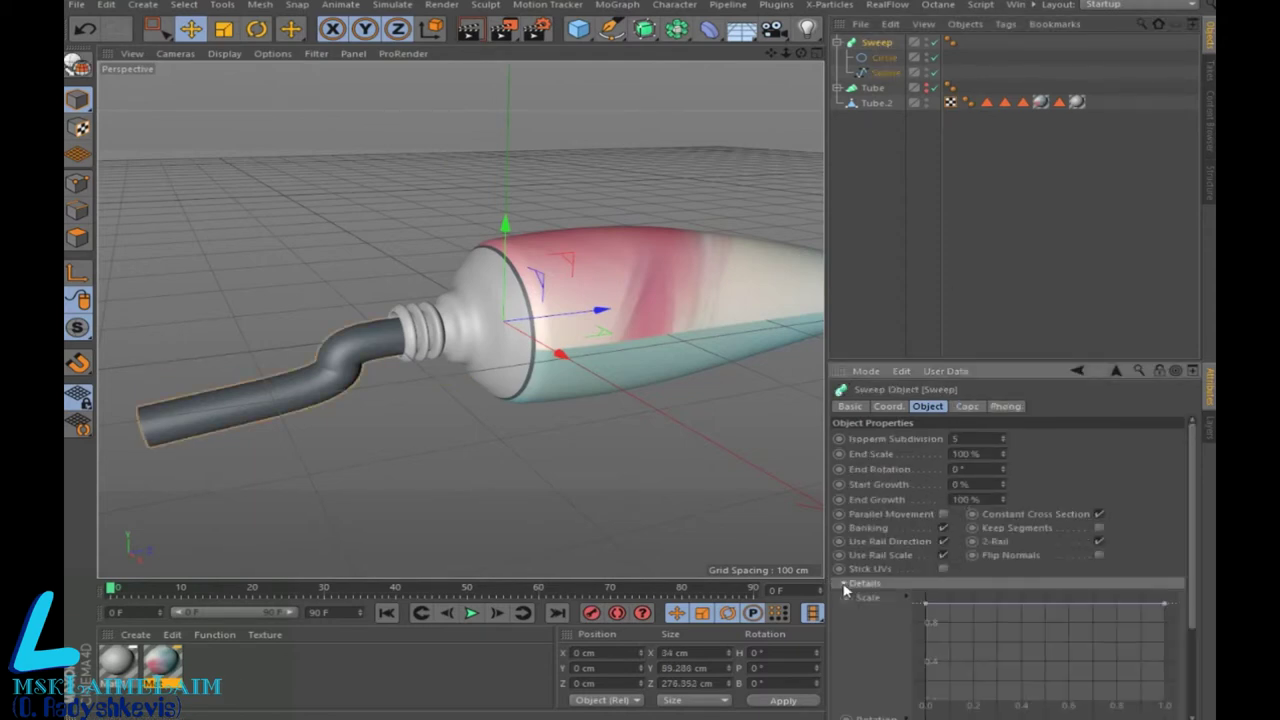
{"action": "left_click_drag", "start_coordinate": [1166, 607], "coordinate": [1178, 619]}
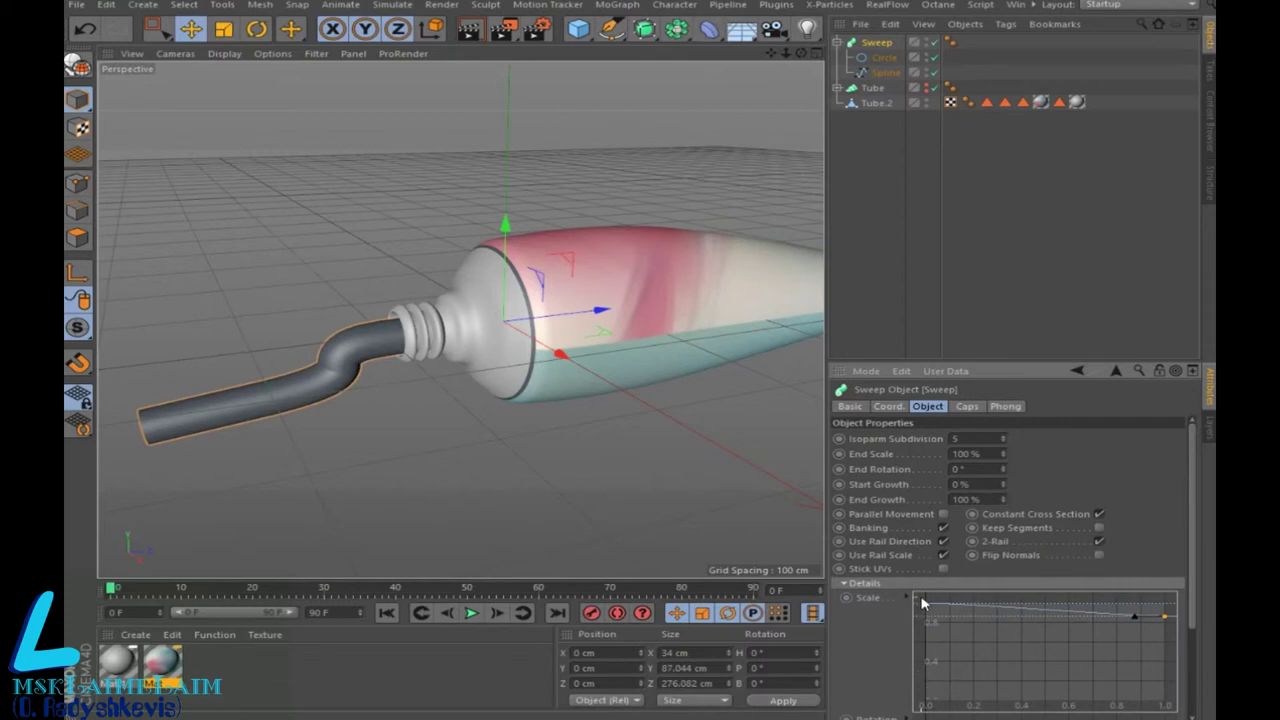
{"action": "left_click_drag", "start_coordinate": [928, 607], "coordinate": [946, 606]}
{"action": "left_click", "coordinate": [1168, 619]}
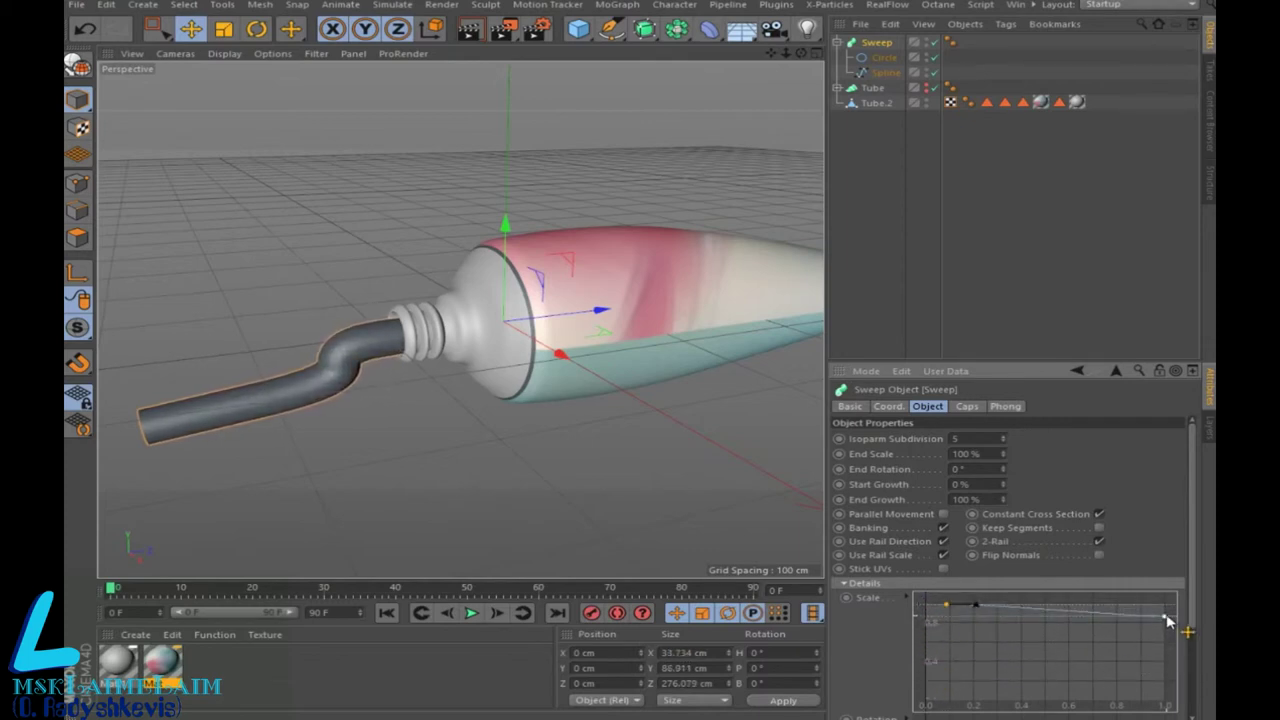
{"action": "mouse_move", "coordinate": [1135, 624]}
{"action": "left_mouse_down"}
{"action": "mouse_move", "coordinate": [1170, 628]}
{"action": "mouse_move", "coordinate": [1170, 690]}
{"action": "mouse_move", "coordinate": [1158, 686]}
{"action": "left_mouse_up"}
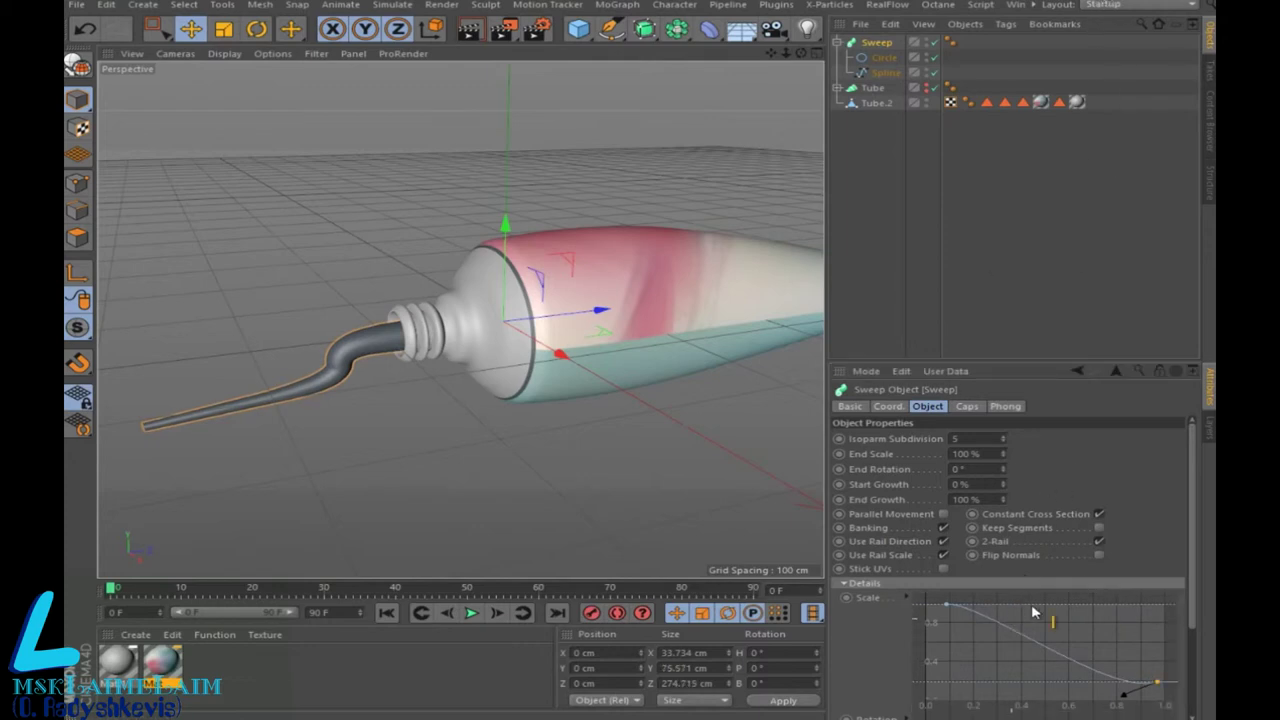
{"action": "left_click_drag", "start_coordinate": [1157, 684], "coordinate": [1188, 612]}
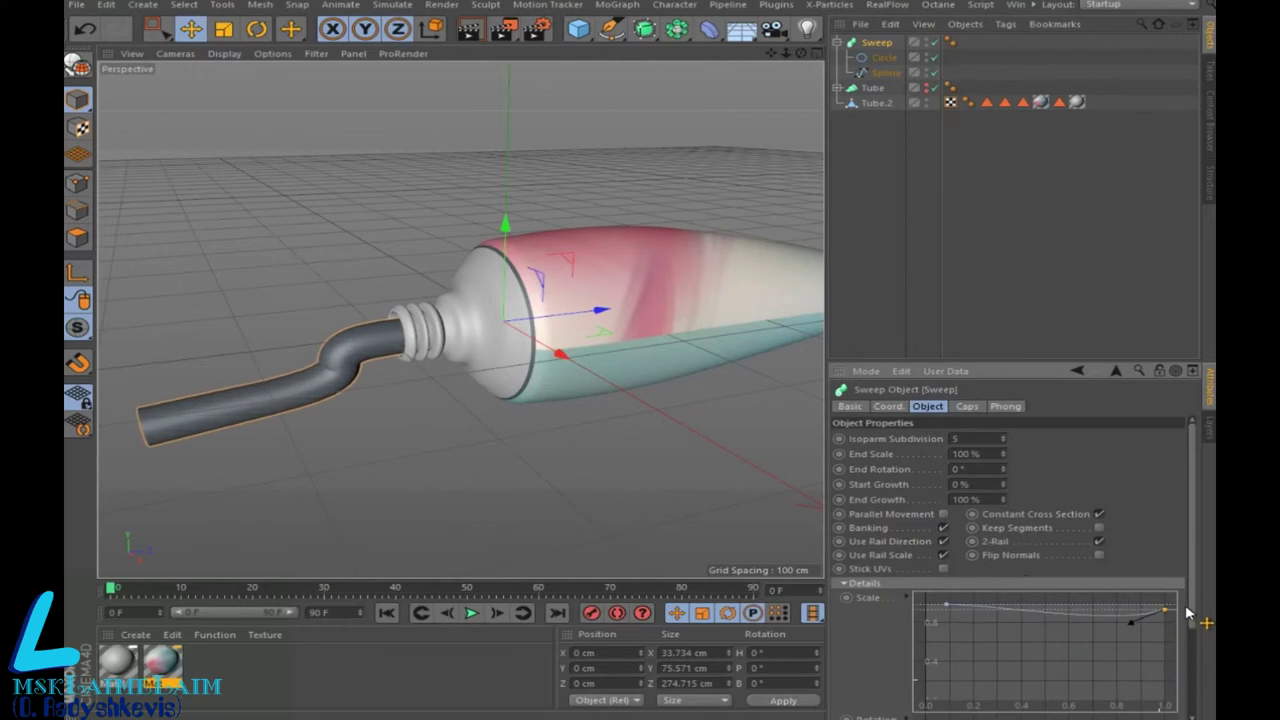
{"action": "left_click", "coordinate": [1047, 613], "text": "ctrl"}
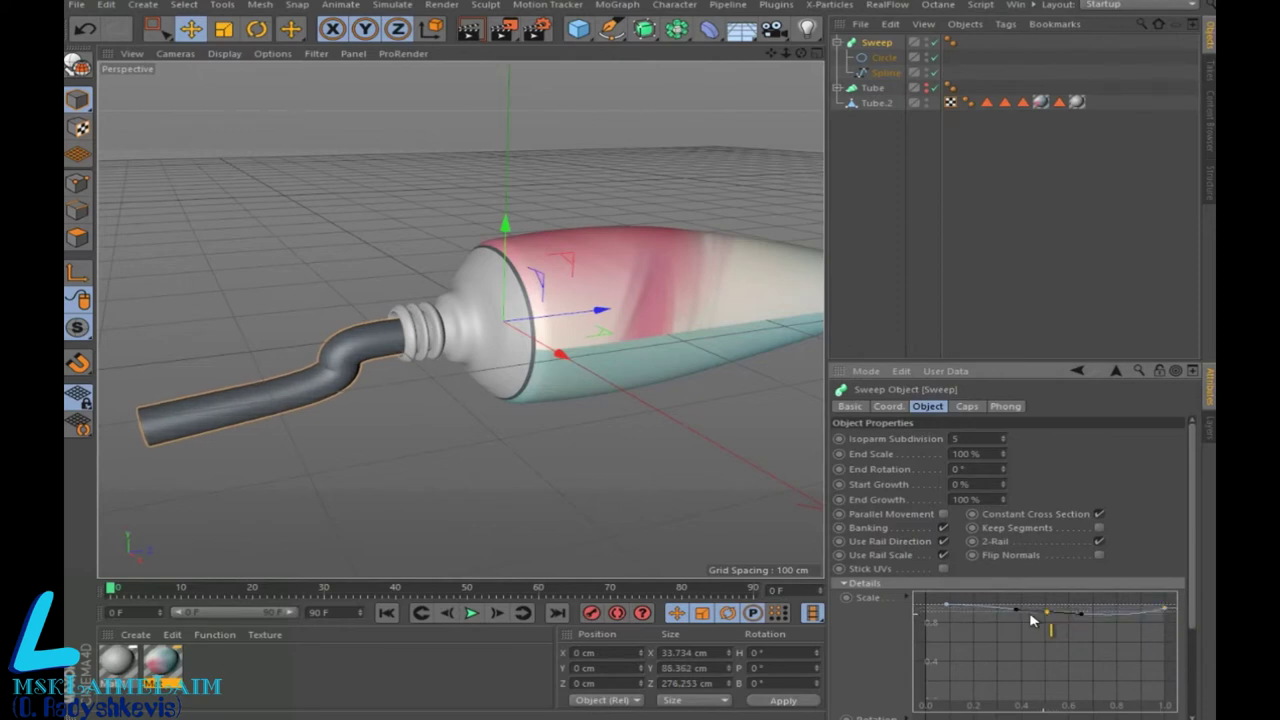
{"action": "left_click_drag", "start_coordinate": [1052, 621], "coordinate": [1054, 613]}
{"action": "mouse_move", "coordinate": [1164, 607]}
{"action": "left_mouse_down"}
{"action": "mouse_move", "coordinate": [1165, 705]}
{"action": "mouse_move", "coordinate": [1151, 706]}
{"action": "left_mouse_up"}
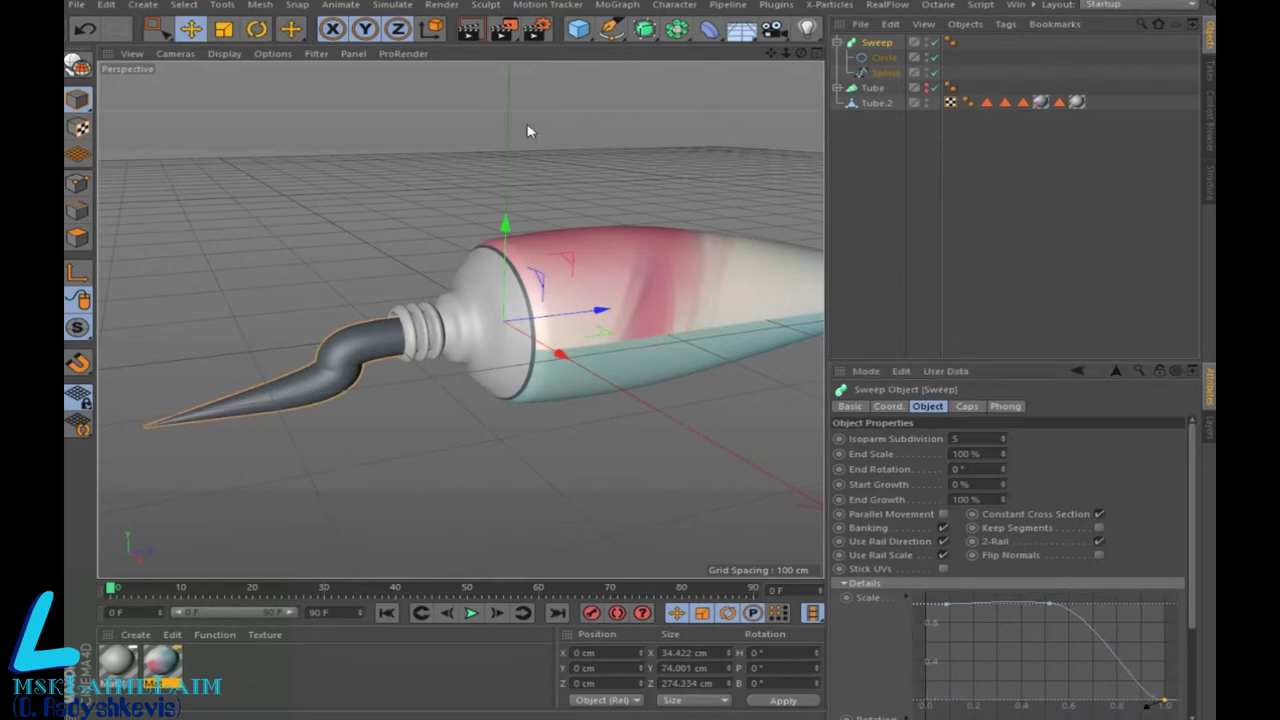
{"action": "left_click", "coordinate": [578, 28]}
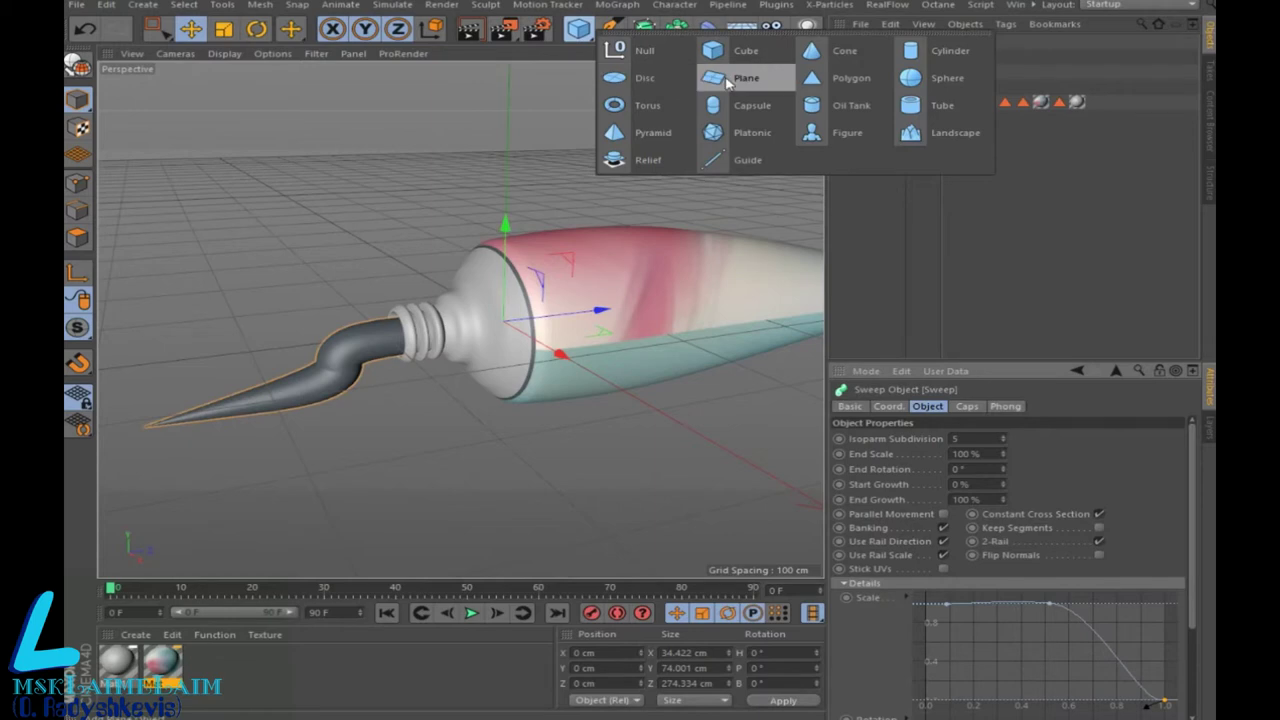
Step: Add a Plane, enlarge it to about 653 by 905 cm, and lower it beneath the tube
{"action": "left_click", "coordinate": [740, 78]}
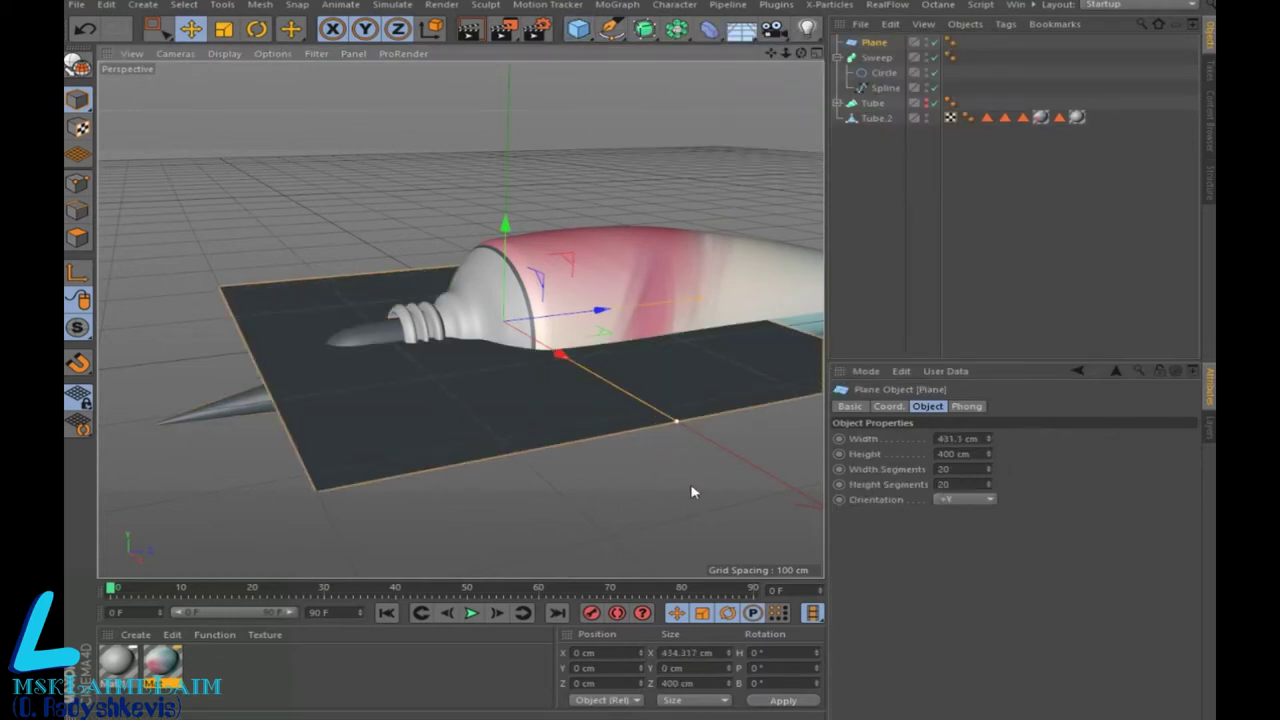
{"action": "left_click_drag", "start_coordinate": [657, 412], "coordinate": [700, 490]}
{"action": "left_click_drag", "start_coordinate": [698, 302], "coordinate": [518, 115]}
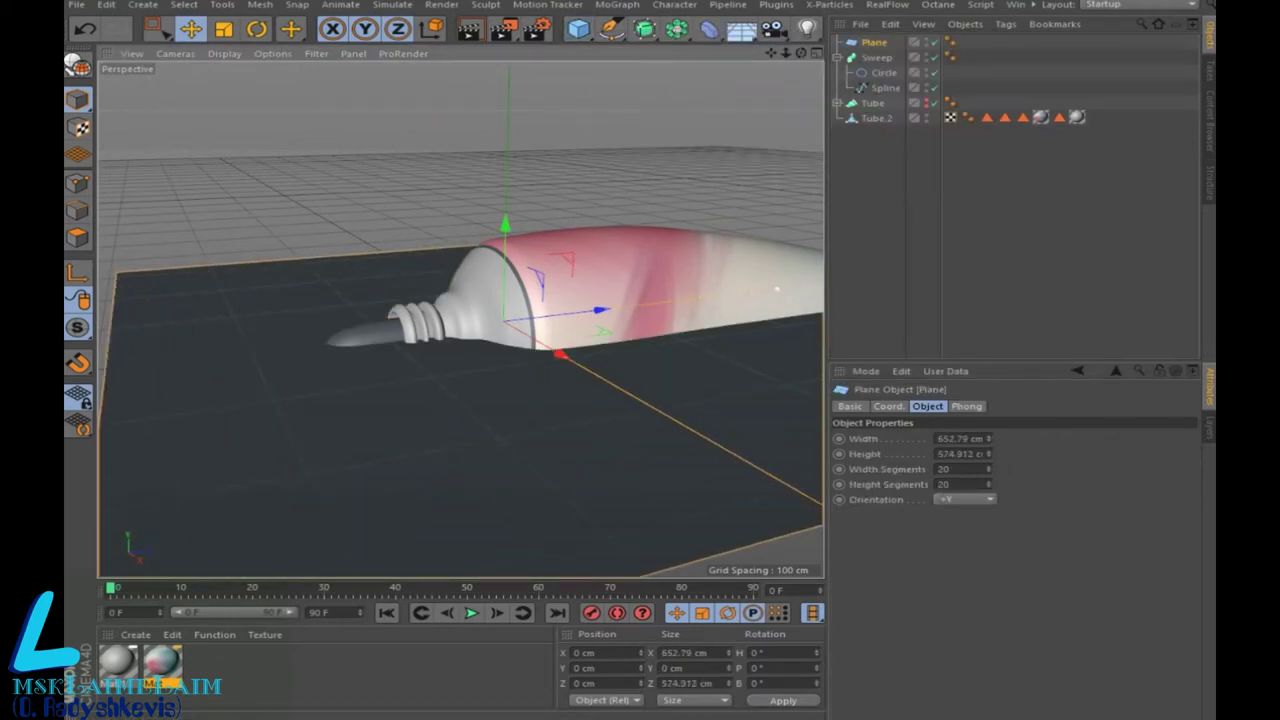
{"action": "left_click_drag", "start_coordinate": [505, 222], "coordinate": [509, 312]}
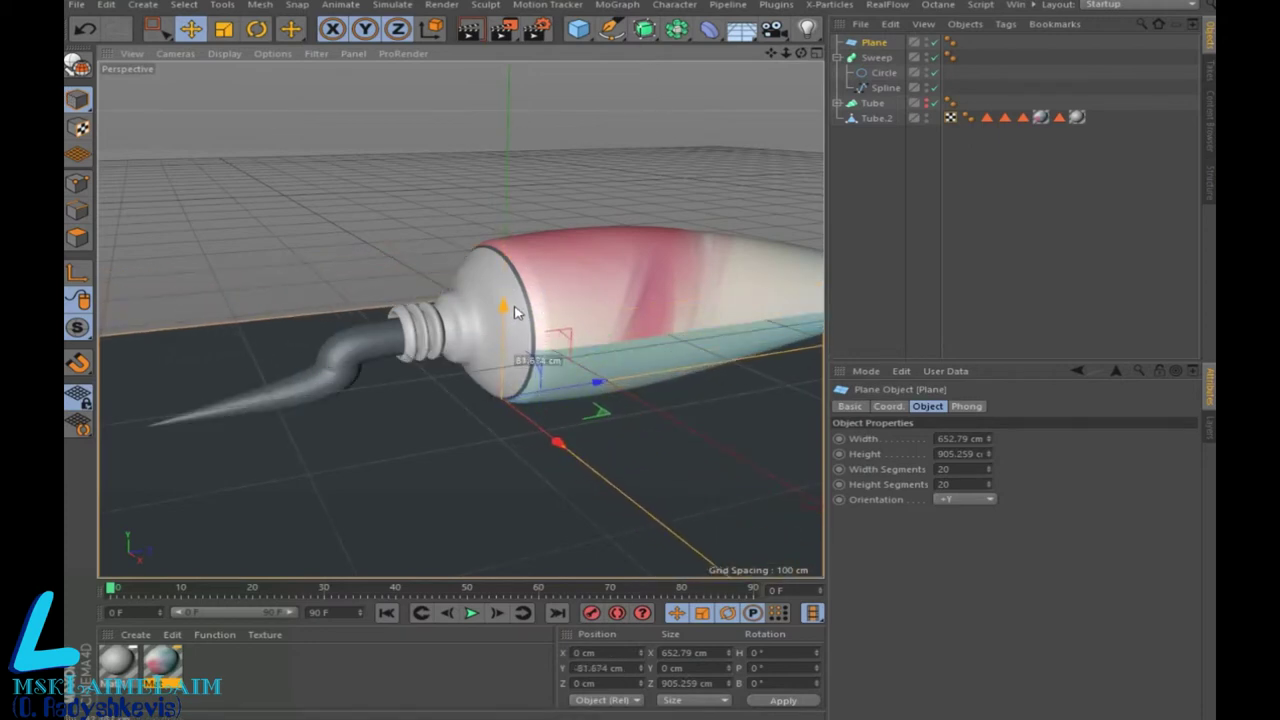
Step: Select the paste strand's path spline and switch to Points mode
{"action": "left_click", "coordinate": [347, 361]}
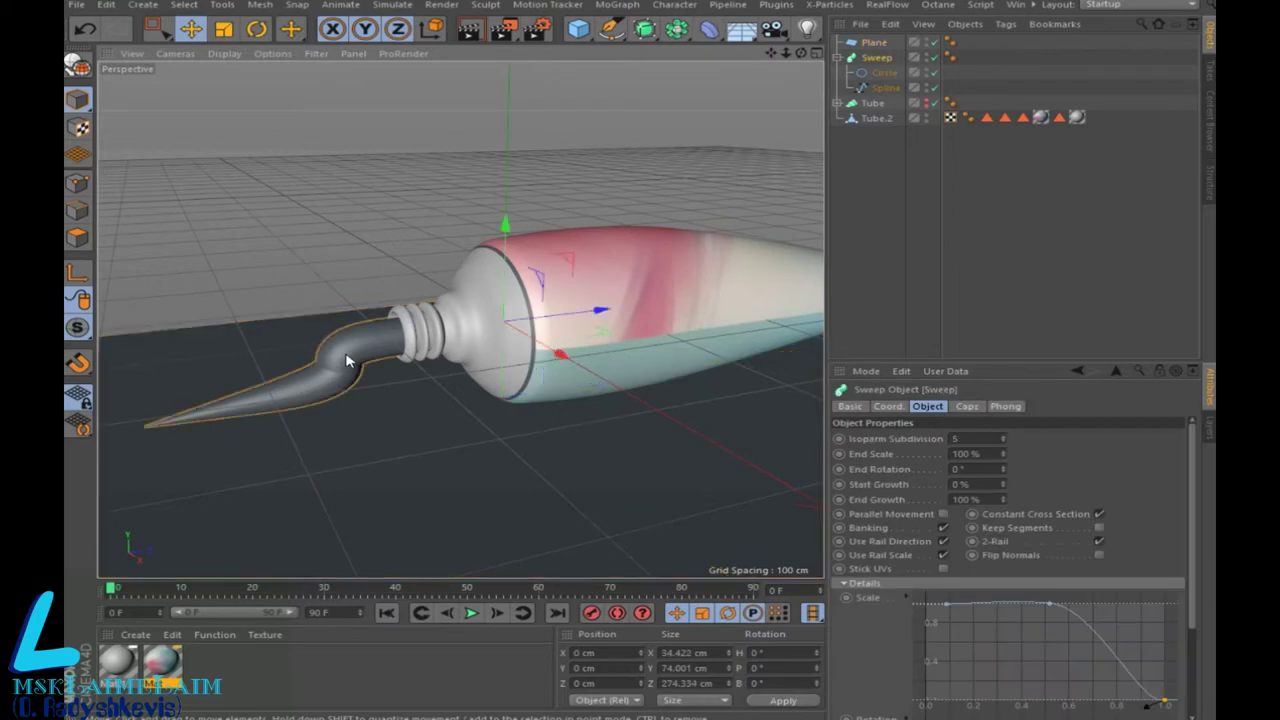
{"action": "left_click", "coordinate": [885, 88]}
{"action": "left_click", "coordinate": [77, 183]}
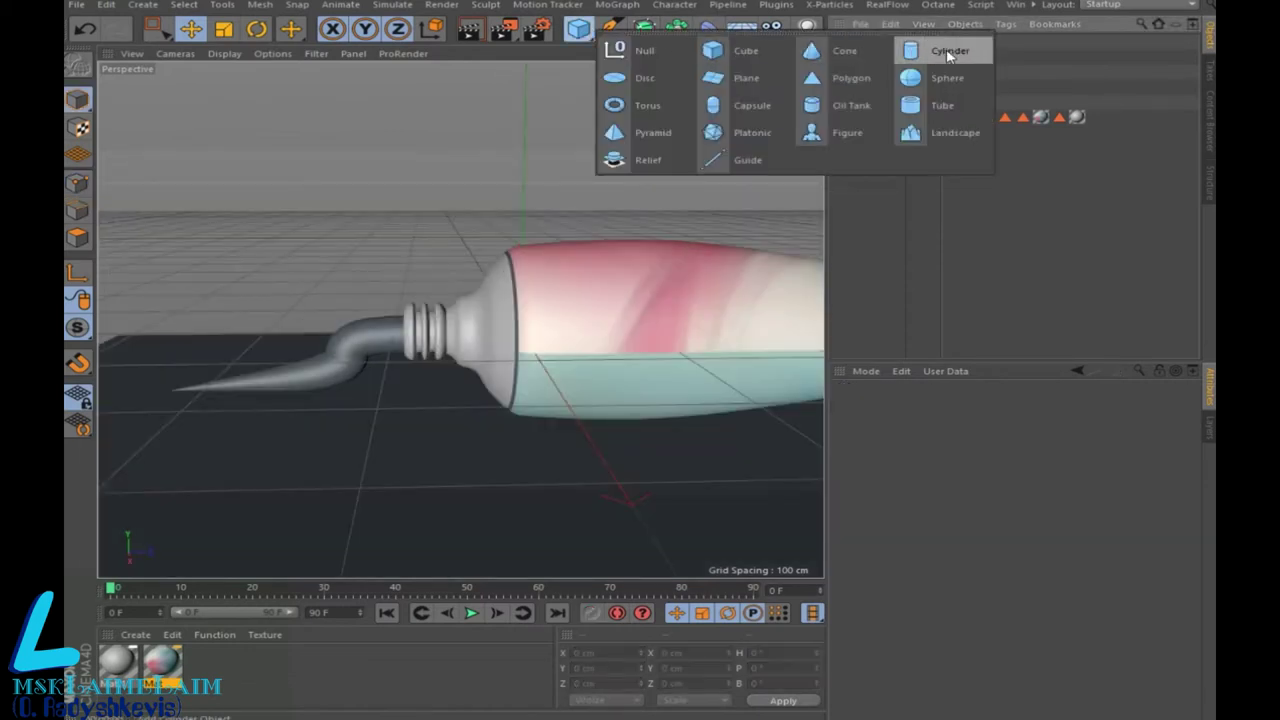
Step: Add a Cylinder, enlarge its radius, and set its height to 100 cm
{"action": "left_click", "coordinate": [949, 52]}
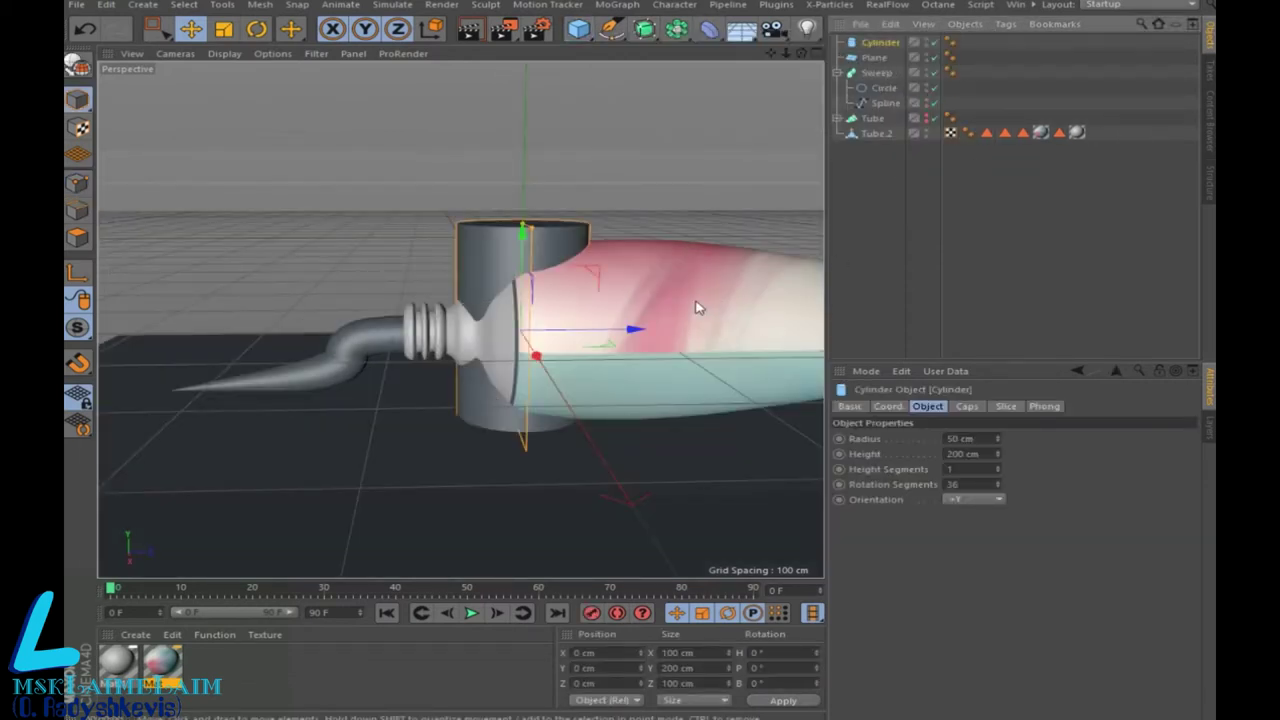
{"action": "mouse_move", "coordinate": [532, 232]}
{"action": "left_mouse_down"}
{"action": "mouse_move", "coordinate": [533, 252]}
{"action": "mouse_move", "coordinate": [610, 307]}
{"action": "left_mouse_up"}
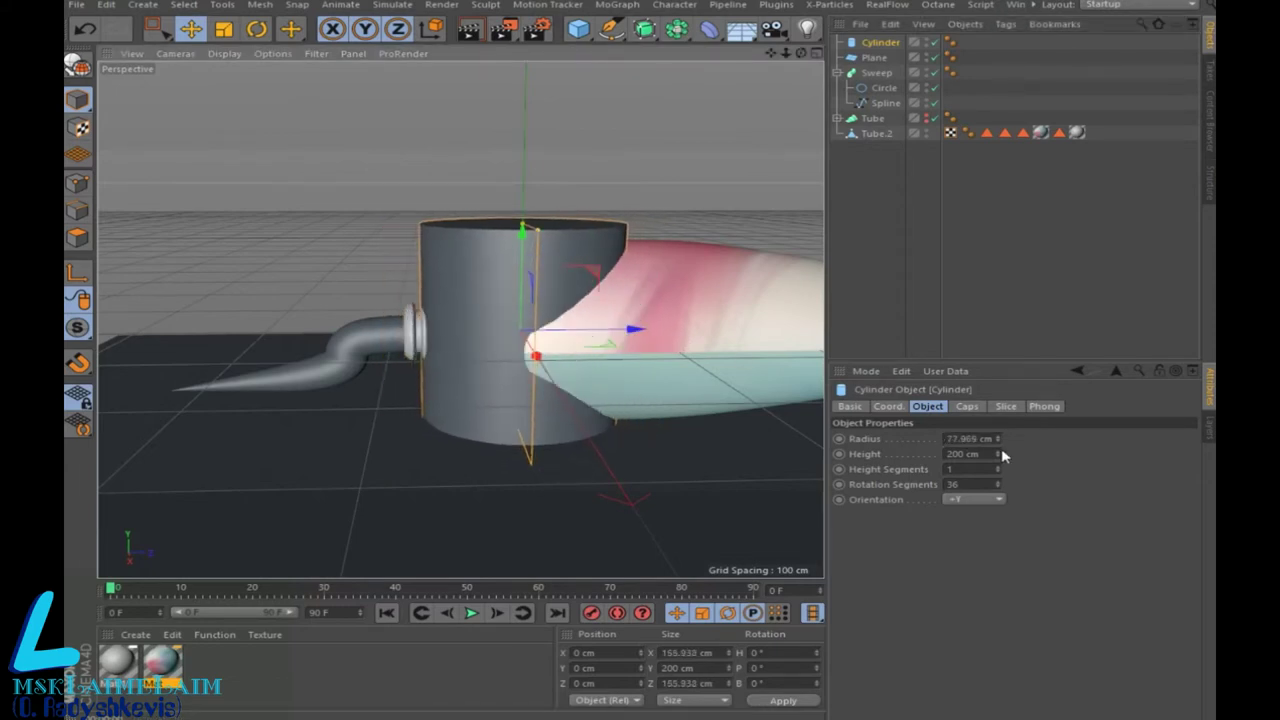
{"action": "left_click_drag", "start_coordinate": [978, 438], "coordinate": [904, 437]}
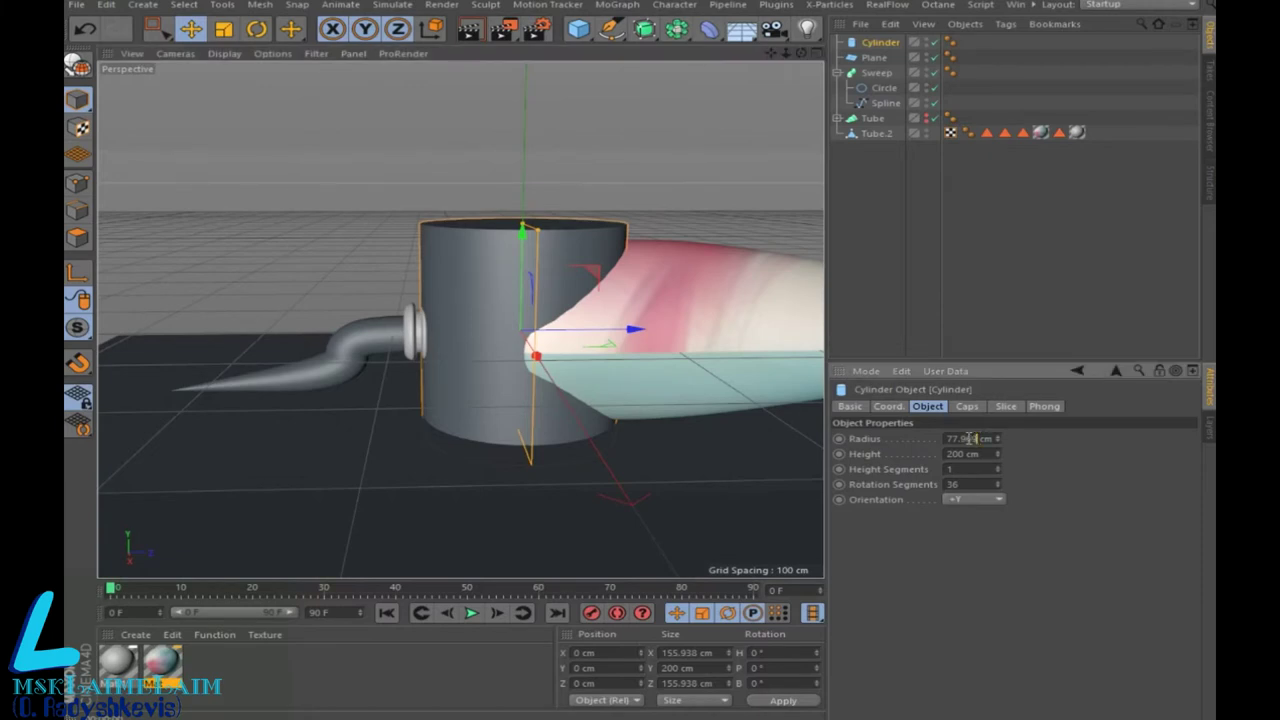
{"action": "type", "text": "8"}
{"action": "left_click_drag", "start_coordinate": [967, 453], "coordinate": [911, 459]}
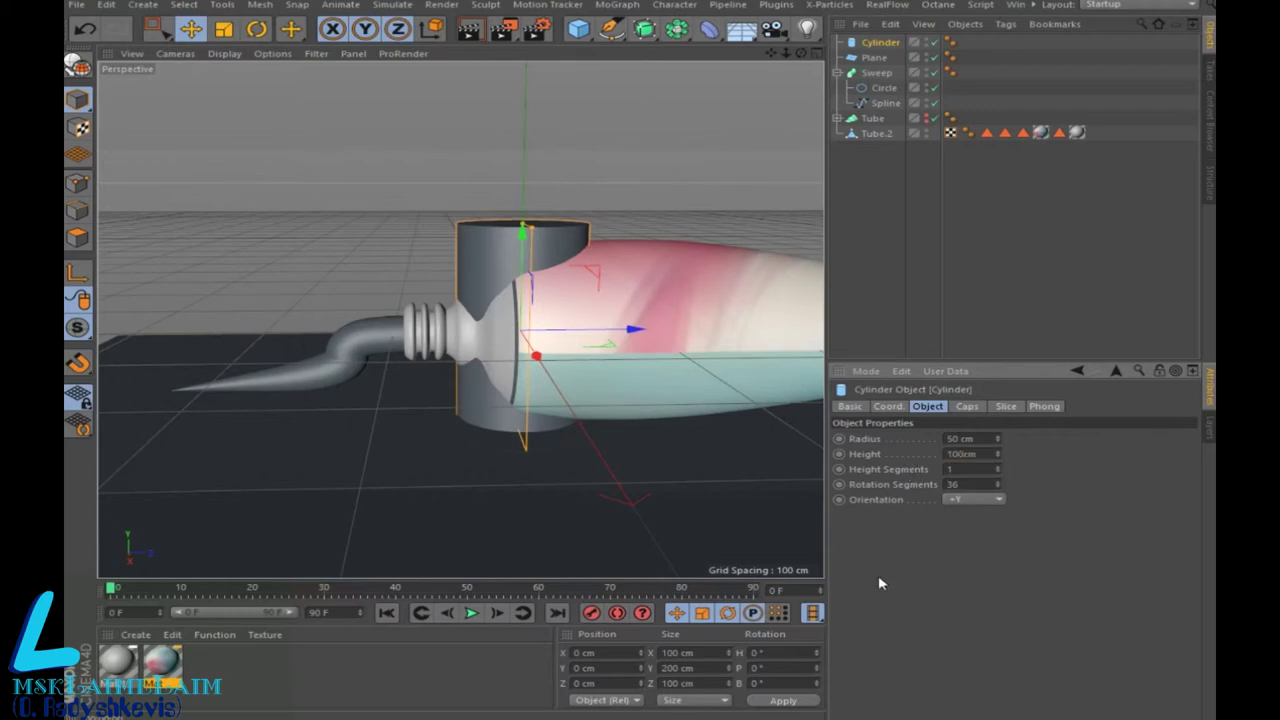
{"action": "key", "text": "Return"}
Step: Slide the cylinder along Z to the nozzle end, fillet its caps, and make it editable
{"action": "left_click_drag", "start_coordinate": [634, 330], "coordinate": [362, 352]}
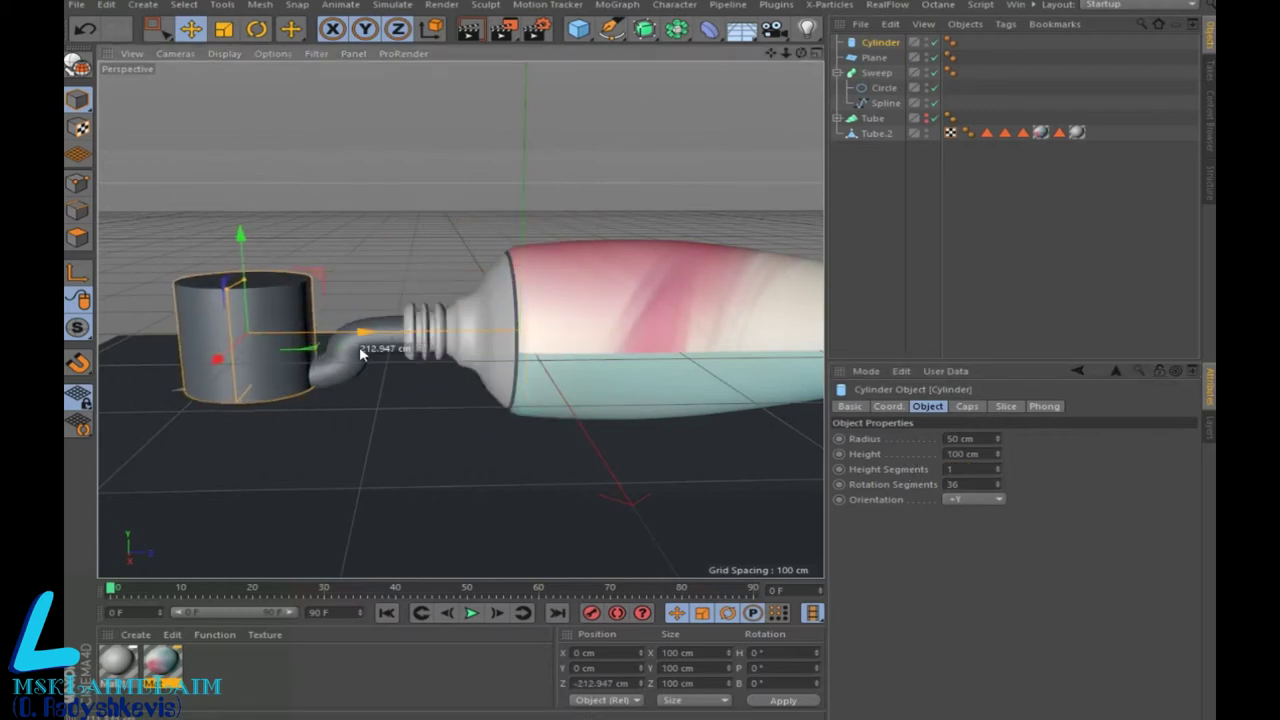
{"action": "left_click", "coordinate": [966, 406]}
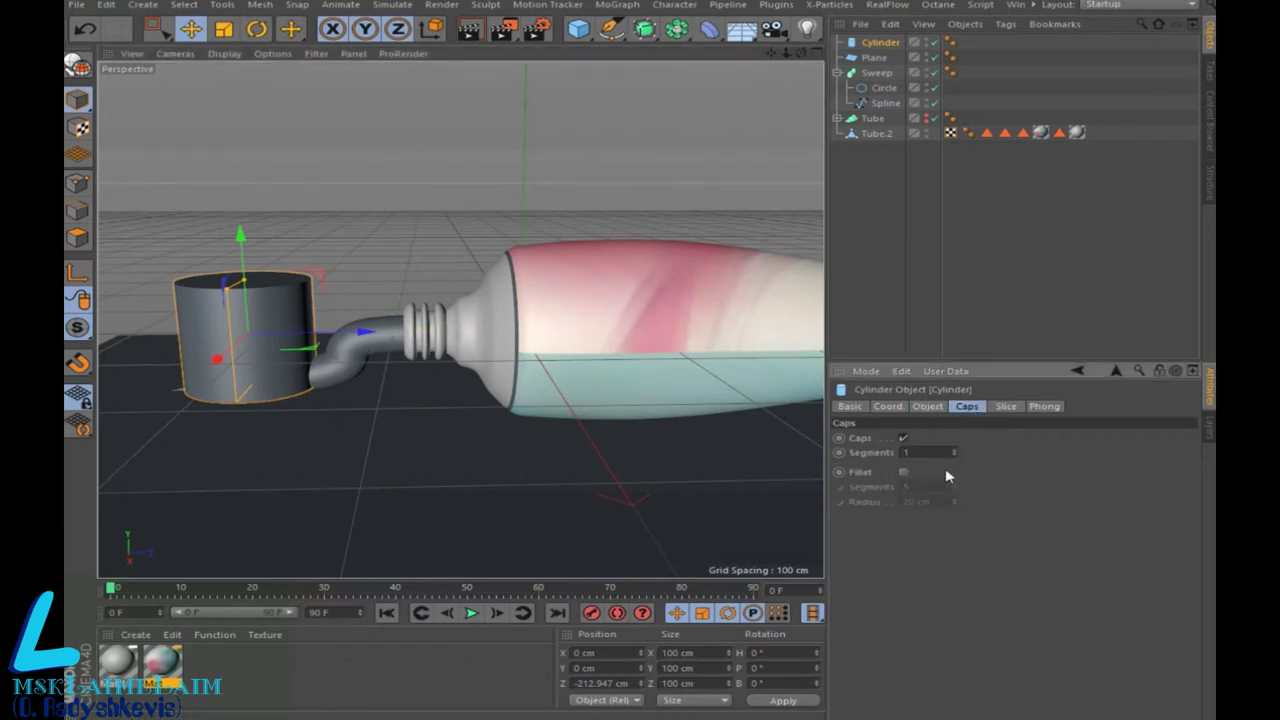
{"action": "left_click", "coordinate": [904, 472]}
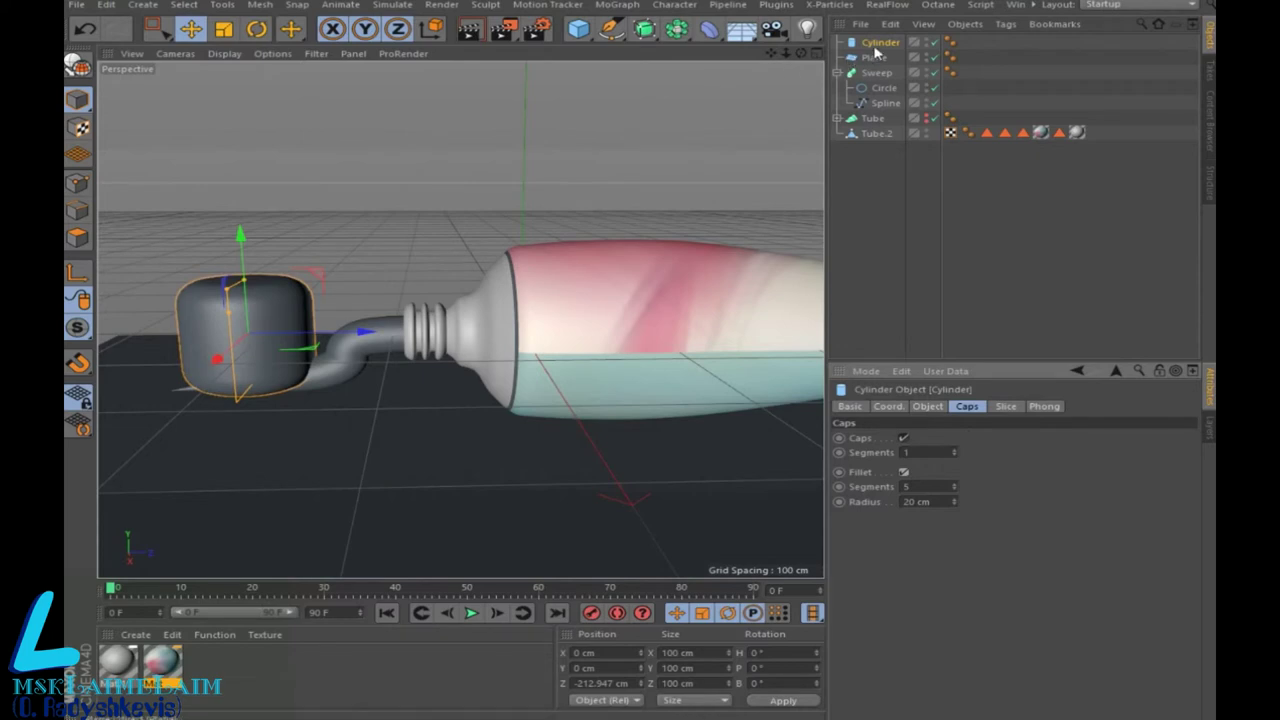
{"action": "left_click", "coordinate": [79, 66]}
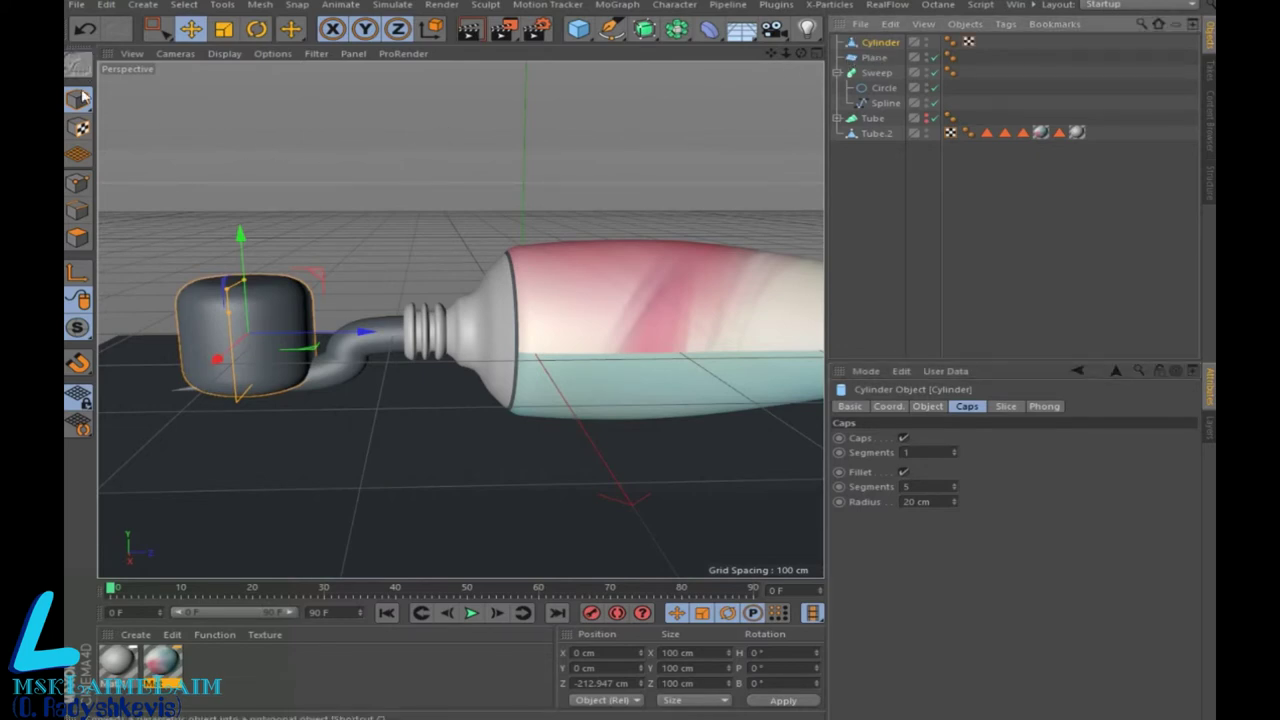
Step: Switch to Points mode and frame the cap in a maximized Right view, ready for Rectangle Selection
{"action": "left_click", "coordinate": [77, 183]}
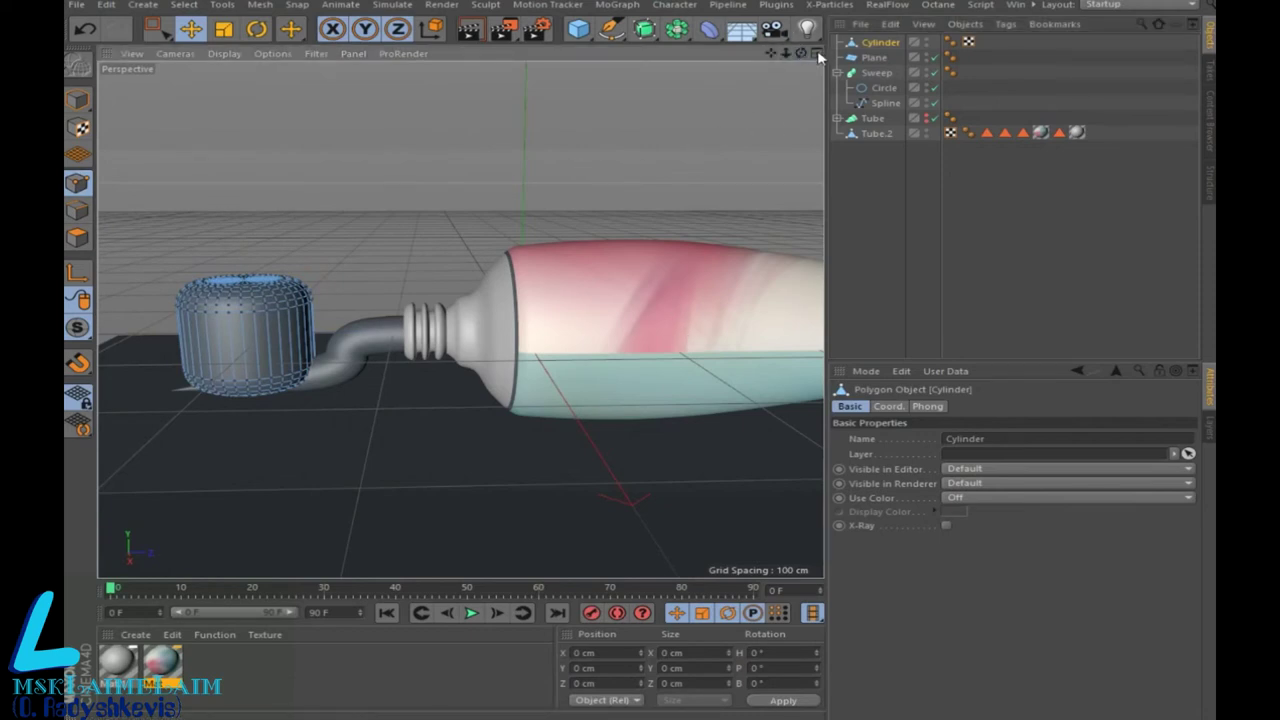
{"action": "left_click", "coordinate": [817, 54]}
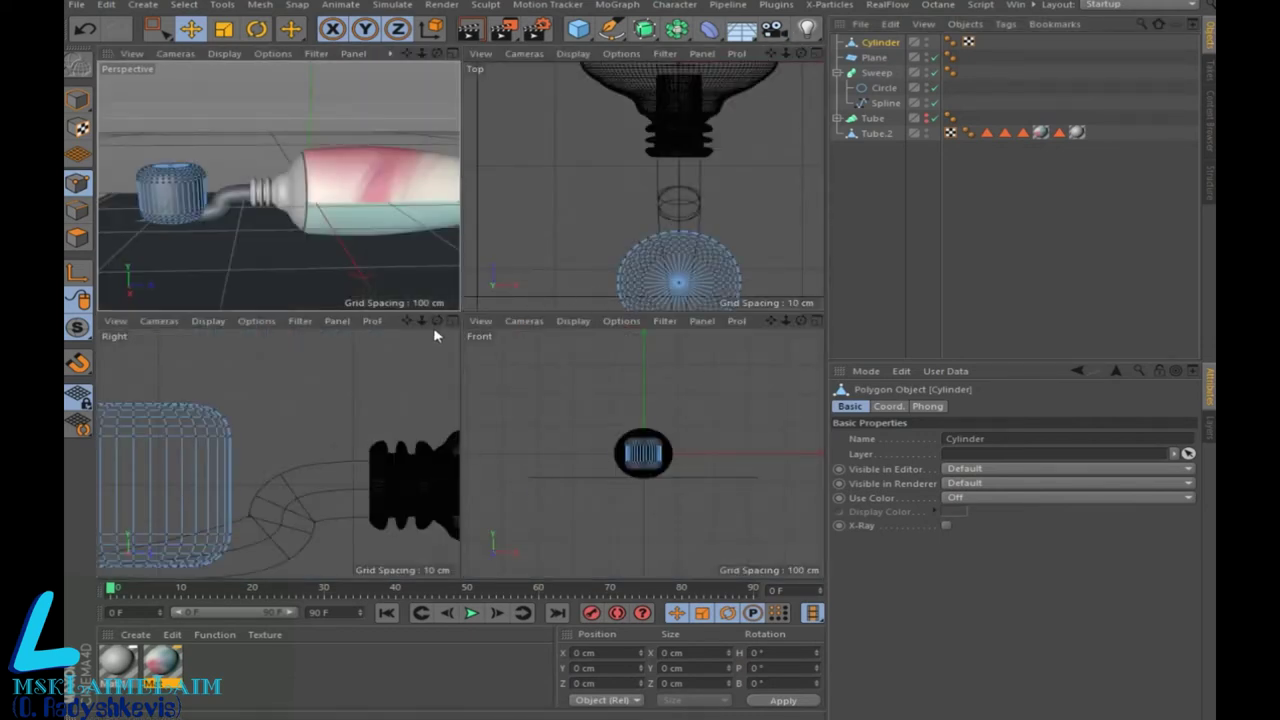
{"action": "left_click", "coordinate": [451, 321]}
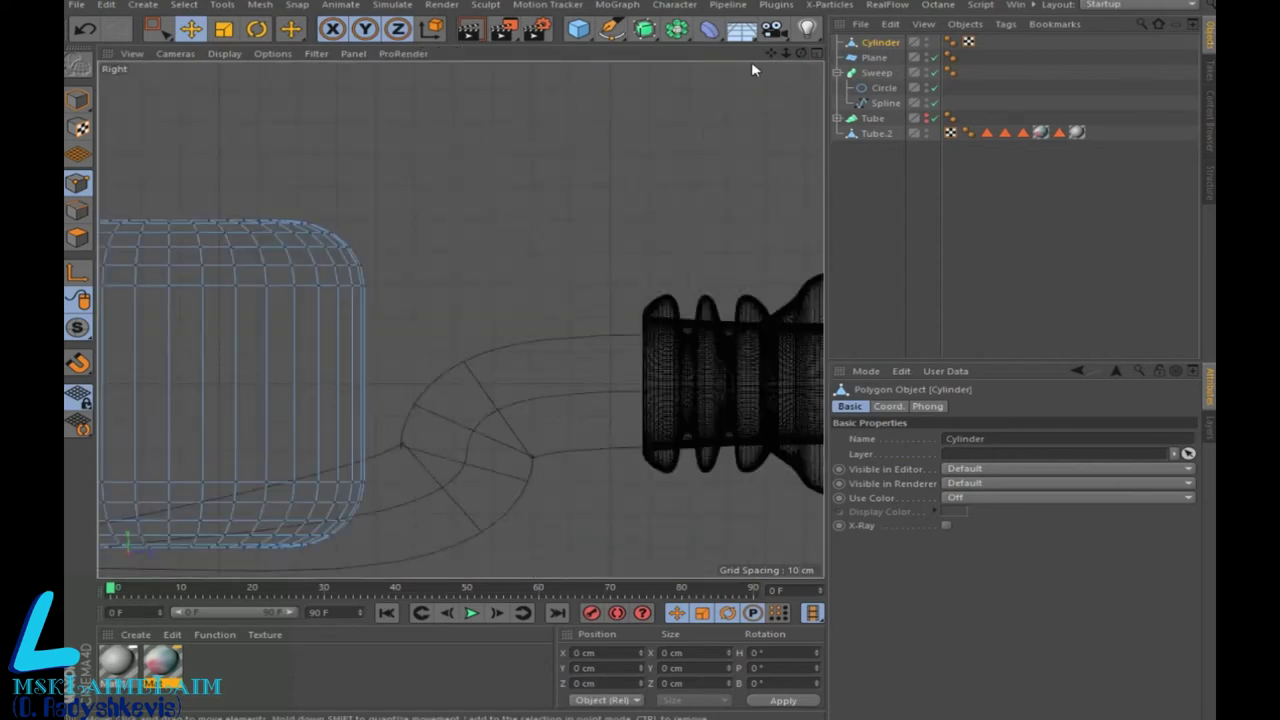
{"action": "key", "text": "o"}
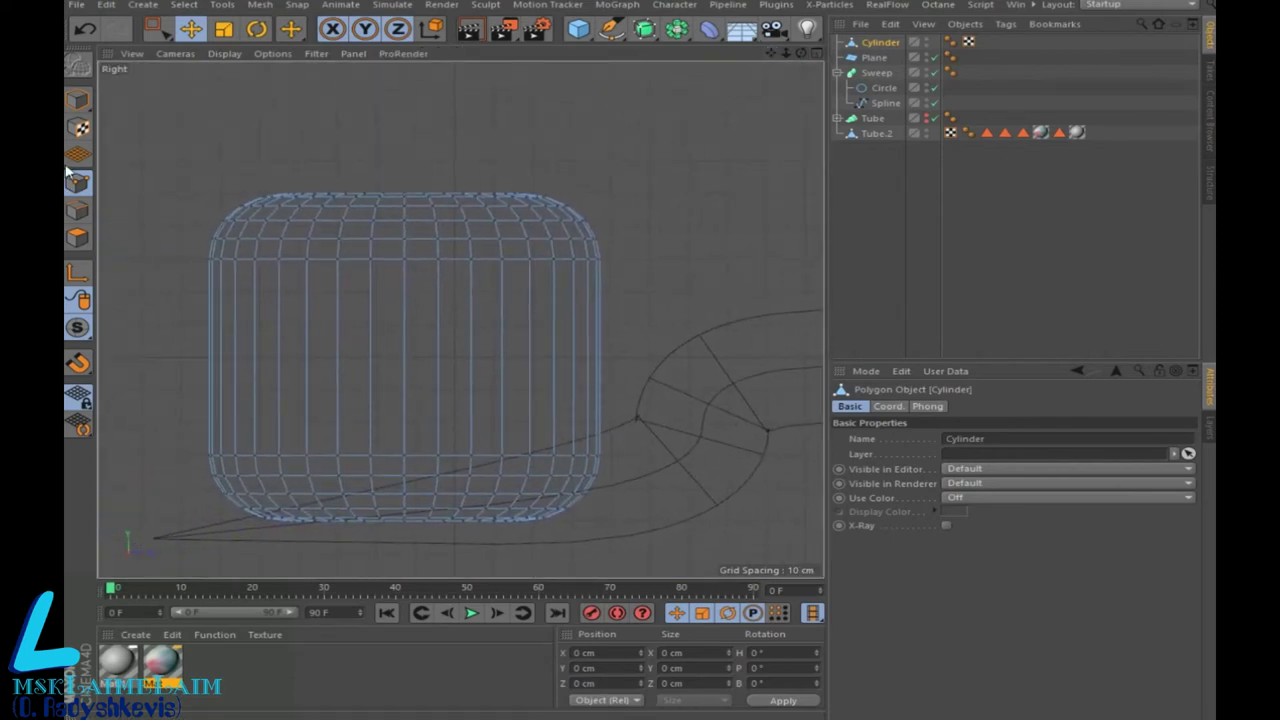
{"action": "left_click", "coordinate": [155, 28]}
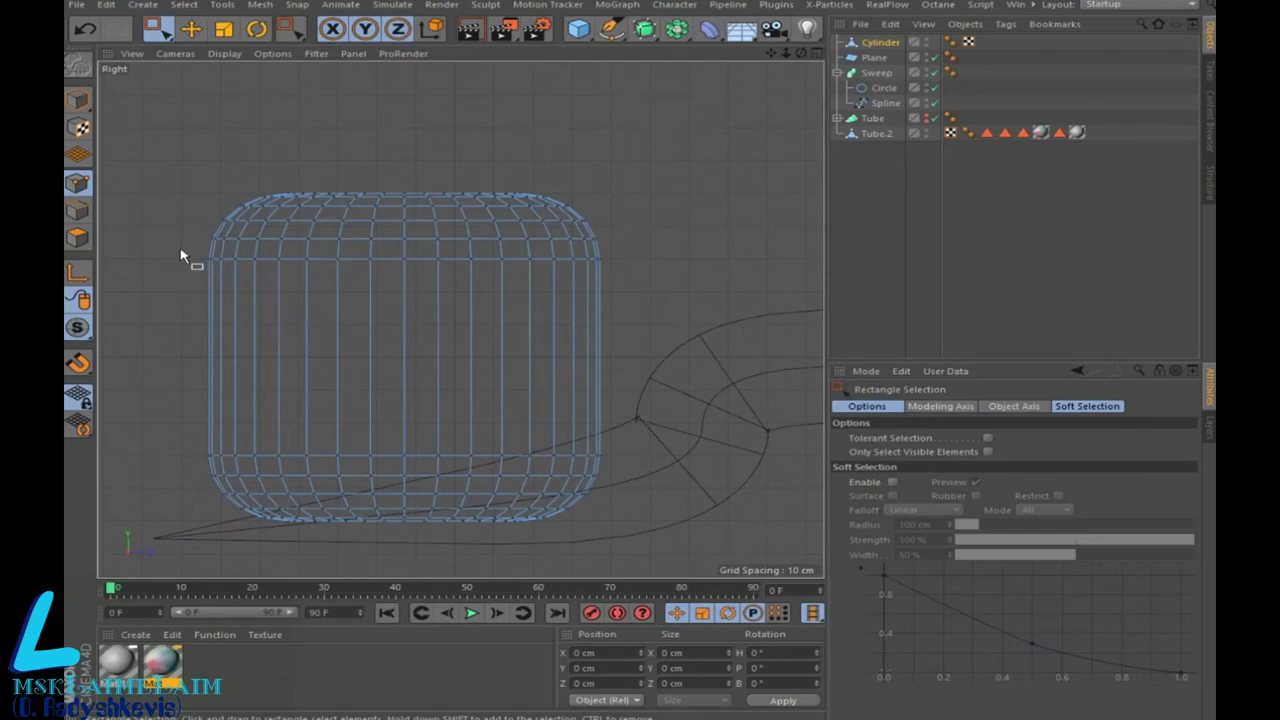
Step: Select the cap's upper and lower point rows, pull them toward the middle, and select both middle rows
{"action": "left_click_drag", "start_coordinate": [180, 245], "coordinate": [630, 308]}
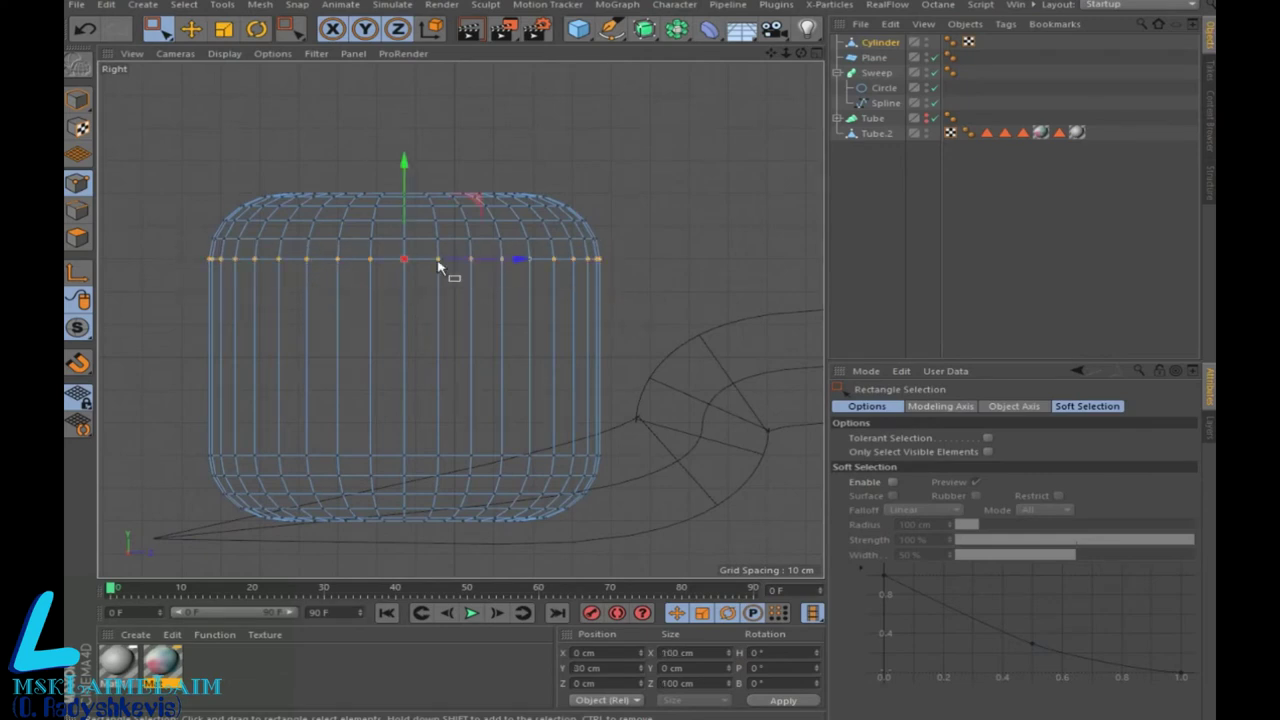
{"action": "left_click_drag", "start_coordinate": [400, 175], "coordinate": [362, 289]}
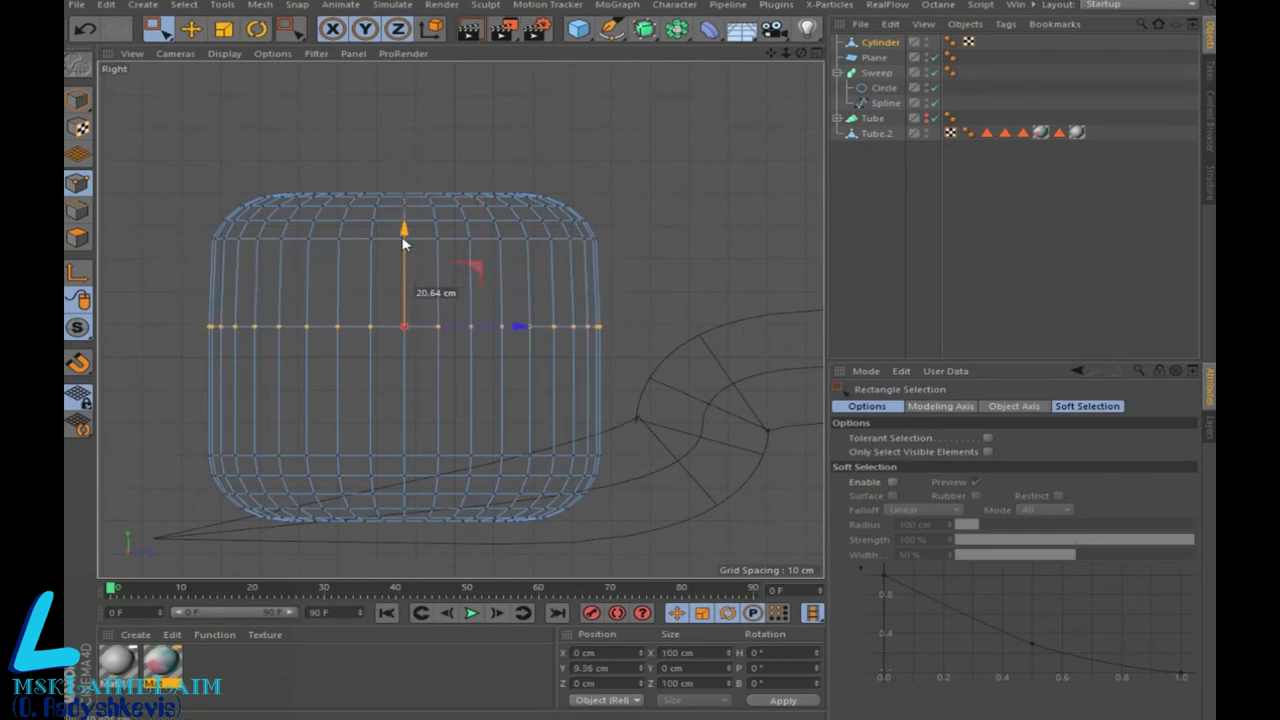
{"action": "left_click_drag", "start_coordinate": [172, 424], "coordinate": [615, 466]}
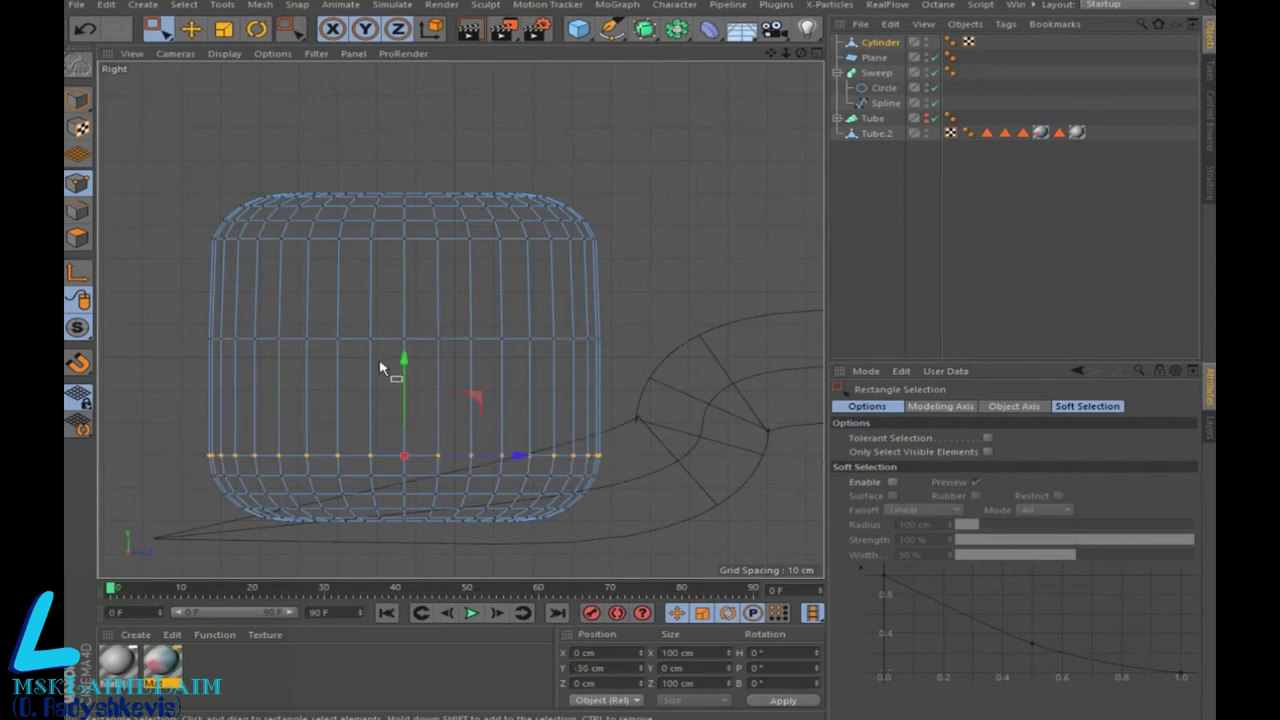
{"action": "left_click_drag", "start_coordinate": [400, 362], "coordinate": [418, 303]}
{"action": "left_click_drag", "start_coordinate": [179, 302], "coordinate": [656, 427]}
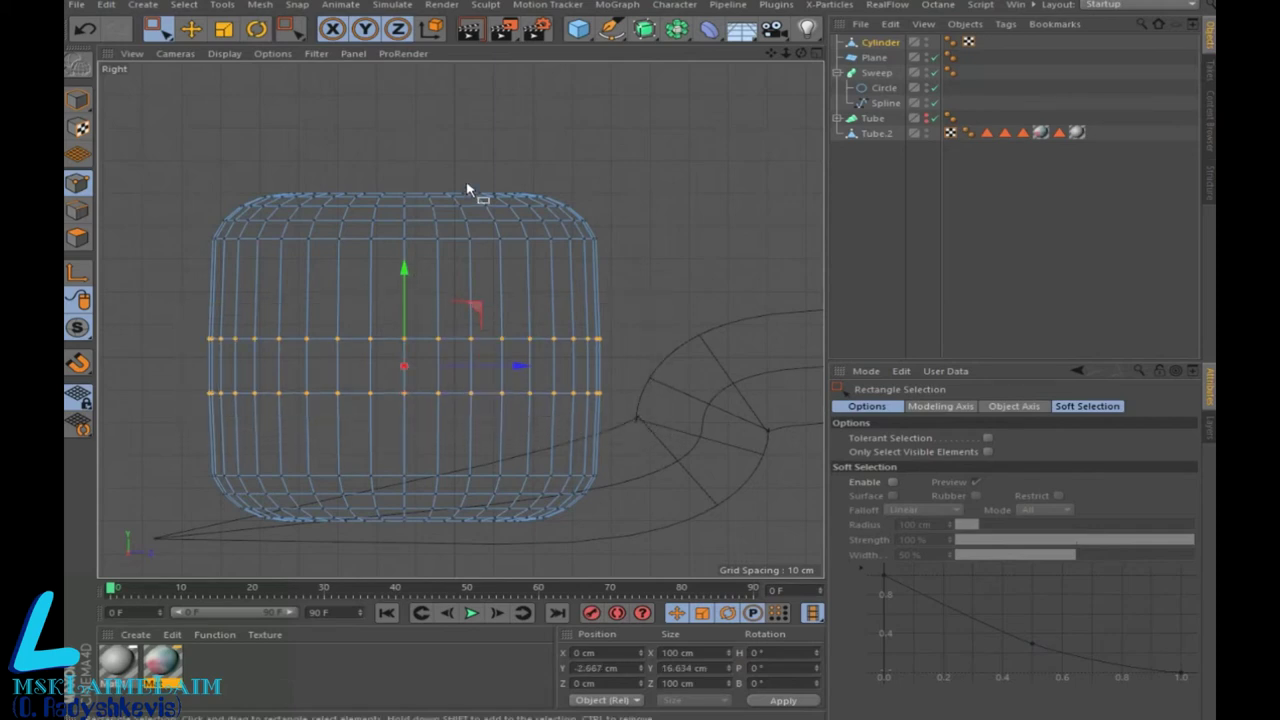
Step: Scale the middle point rows inward in the Right and Top views to pinch the waist
{"action": "left_click", "coordinate": [224, 28]}
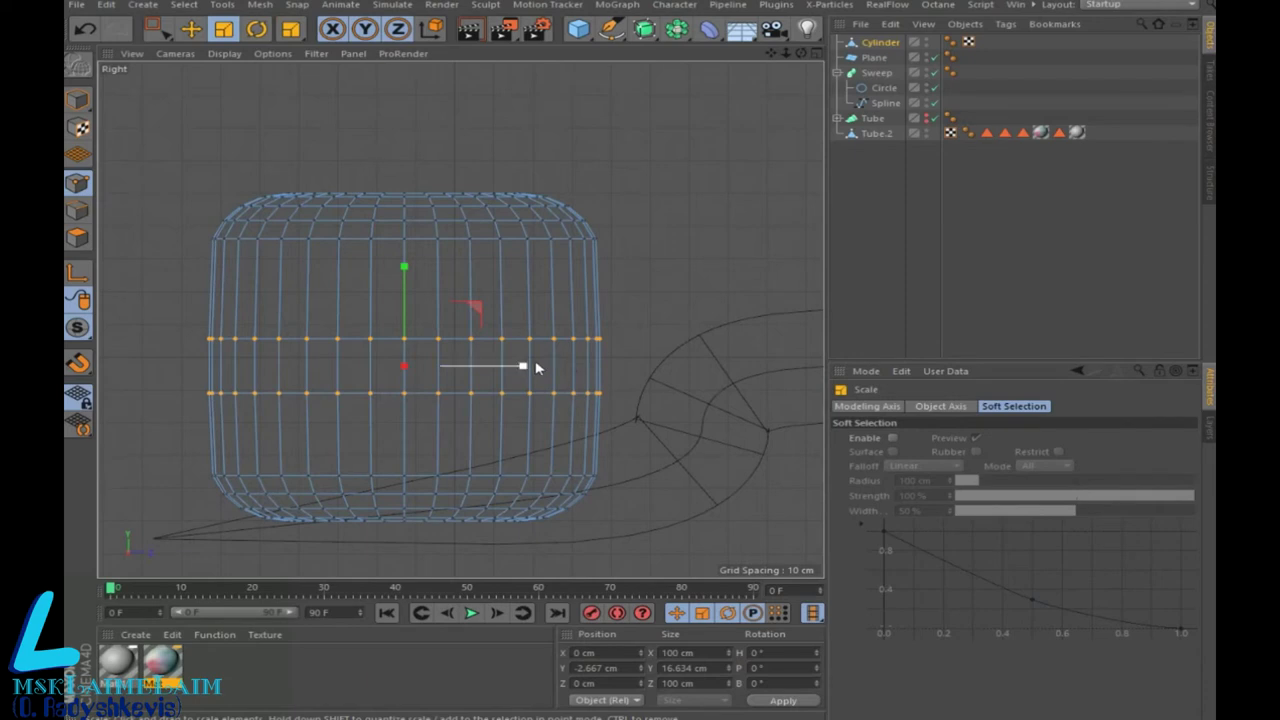
{"action": "left_click_drag", "start_coordinate": [528, 366], "coordinate": [503, 368]}
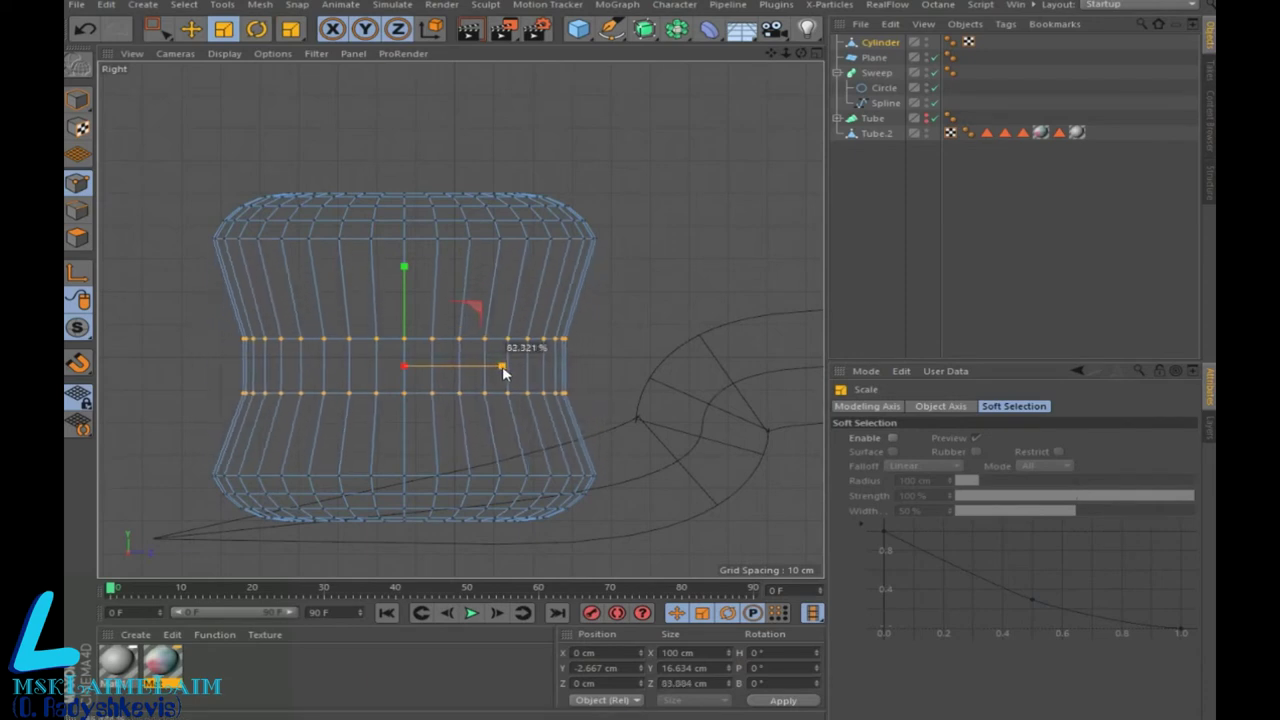
{"action": "left_click", "coordinate": [816, 53]}
{"action": "left_click", "coordinate": [815, 53]}
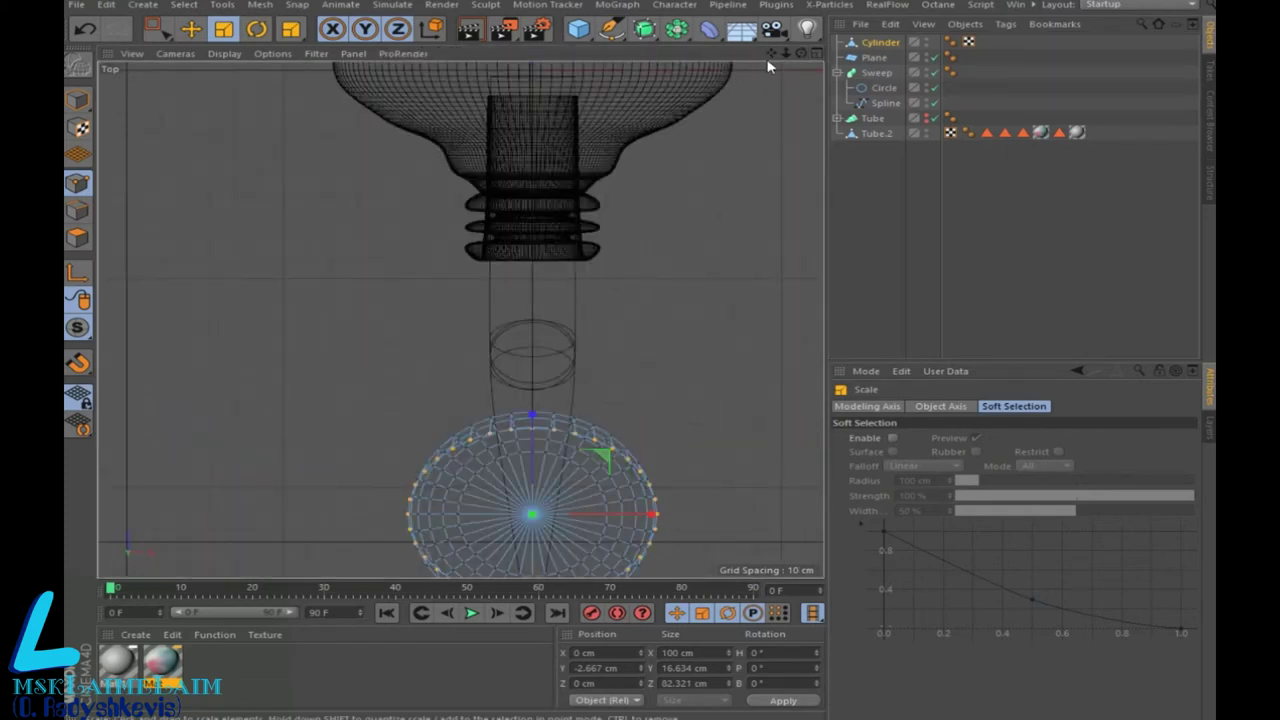
{"action": "left_click_drag", "start_coordinate": [771, 53], "coordinate": [770, 55]}
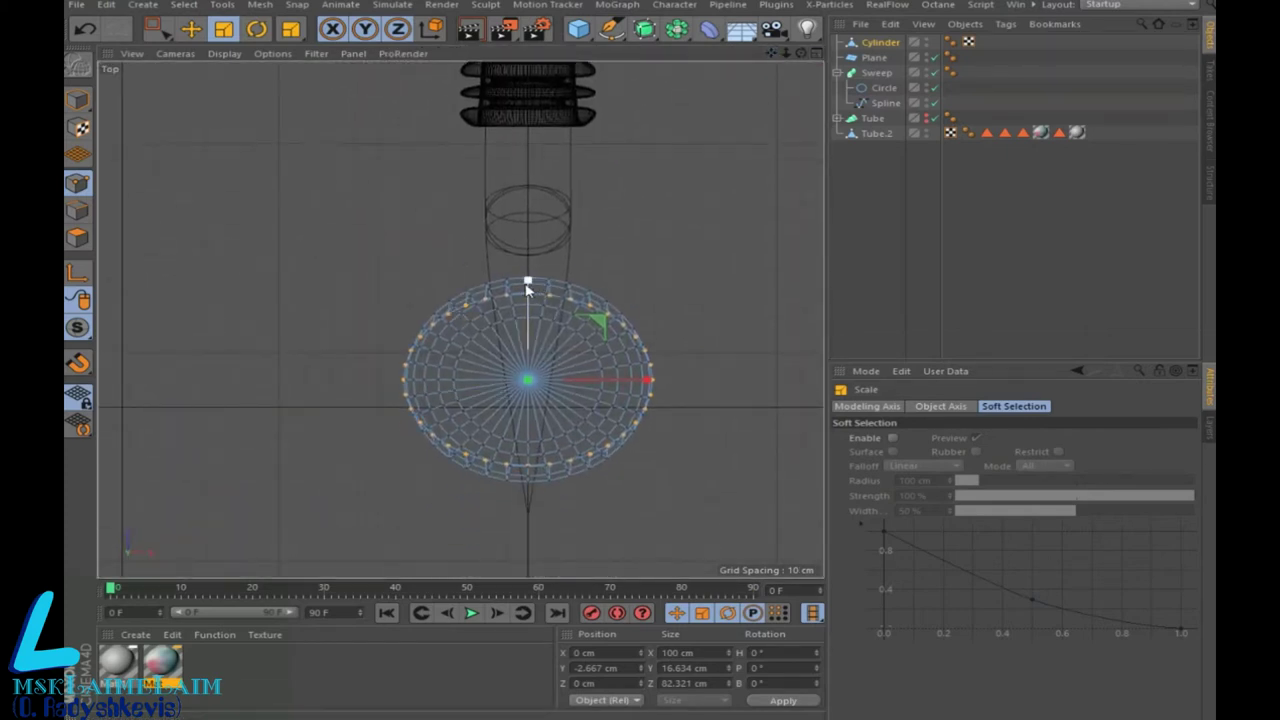
{"action": "left_click_drag", "start_coordinate": [530, 287], "coordinate": [529, 295]}
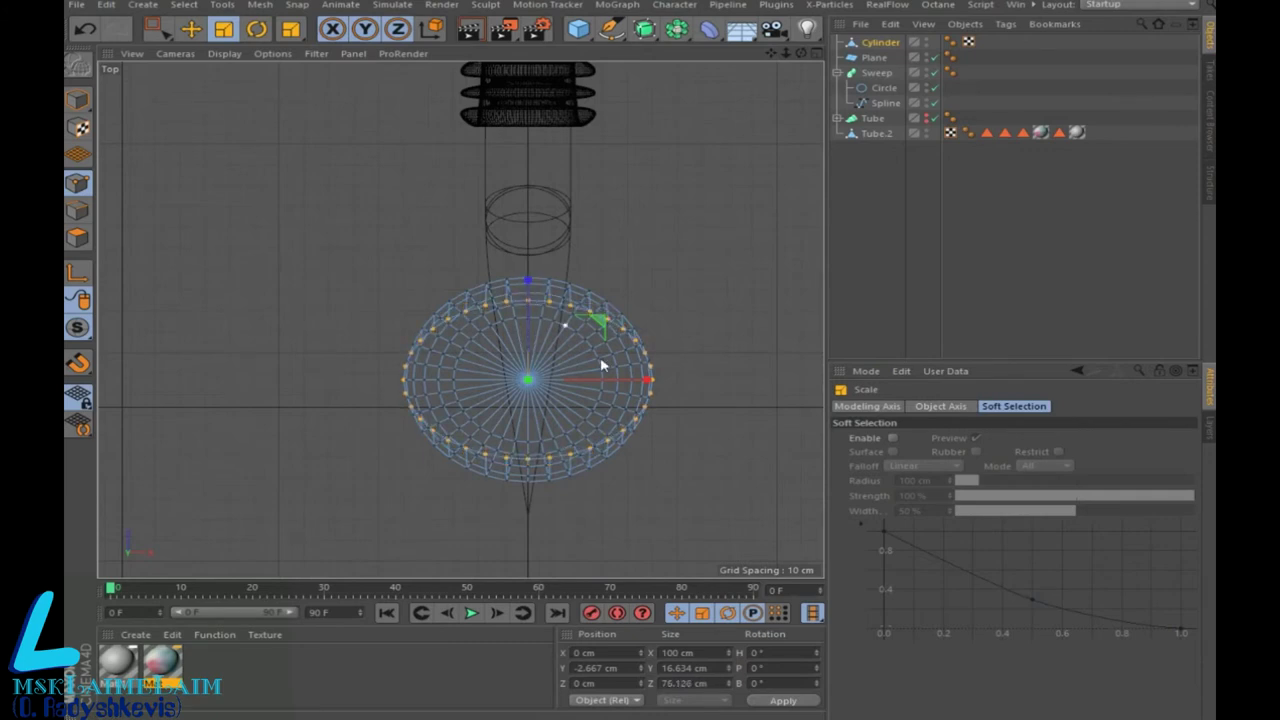
{"action": "left_click_drag", "start_coordinate": [645, 385], "coordinate": [614, 372]}
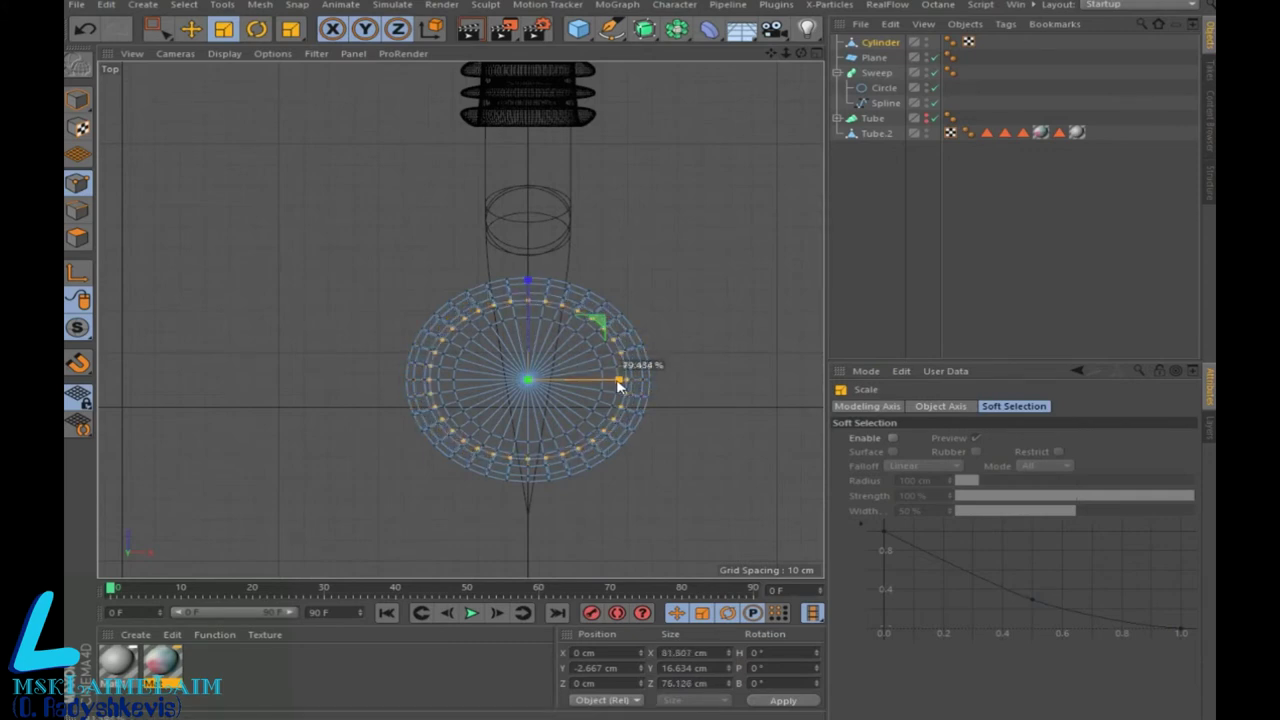
{"action": "left_click", "coordinate": [811, 53]}
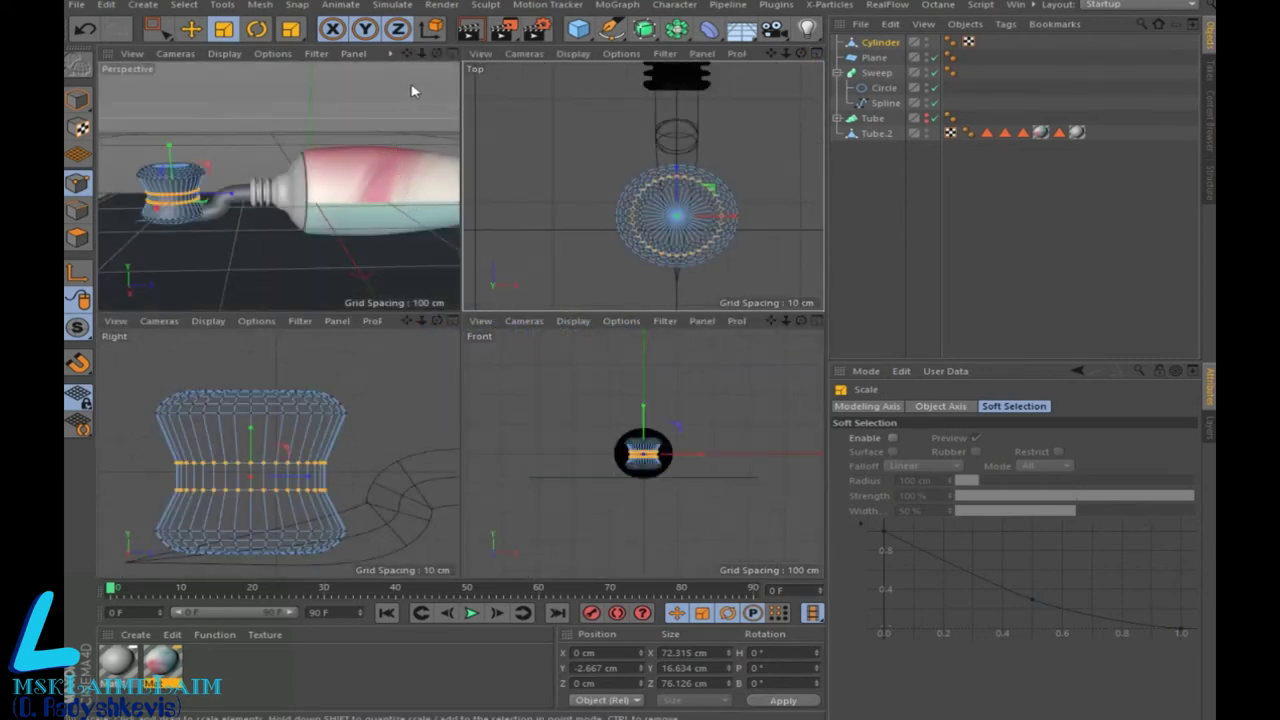
Step: Move the cap to Z −324.714 cm at the strand's thin end and apply Mat.1 to it
{"action": "middle_click", "coordinate": [256, 190]}
{"action": "left_click", "coordinate": [78, 99]}
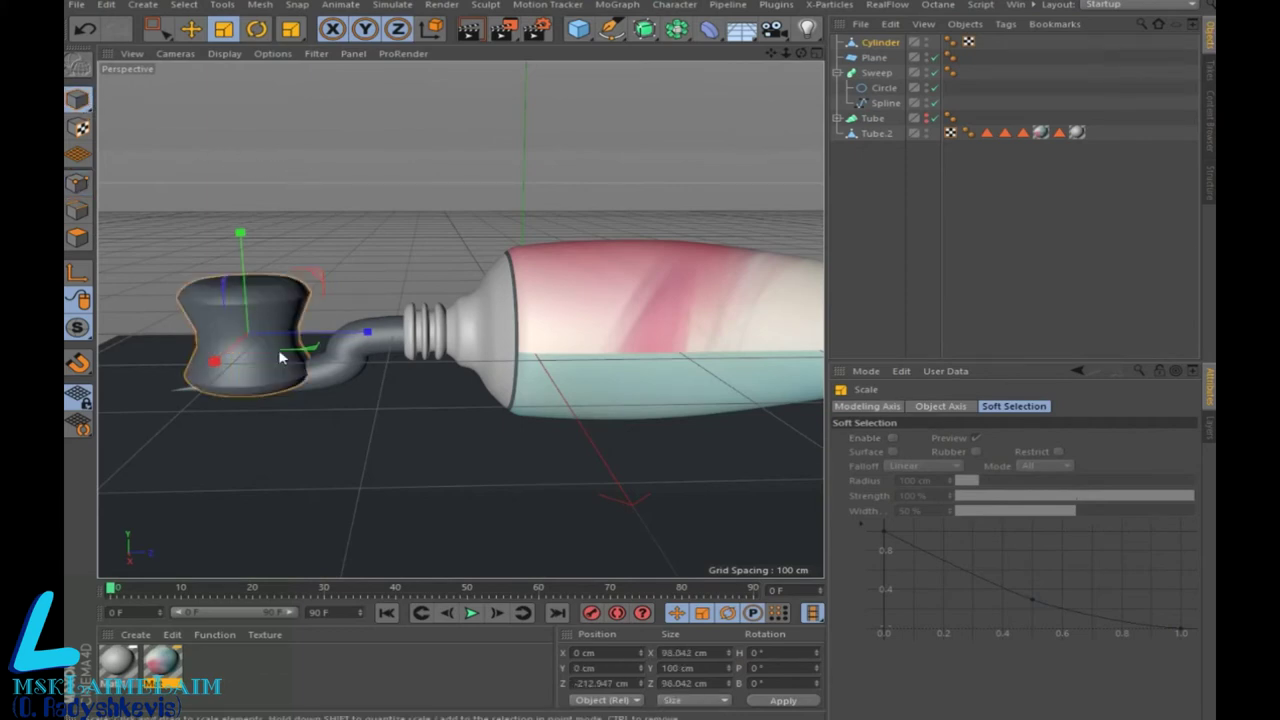
{"action": "left_click", "coordinate": [189, 30]}
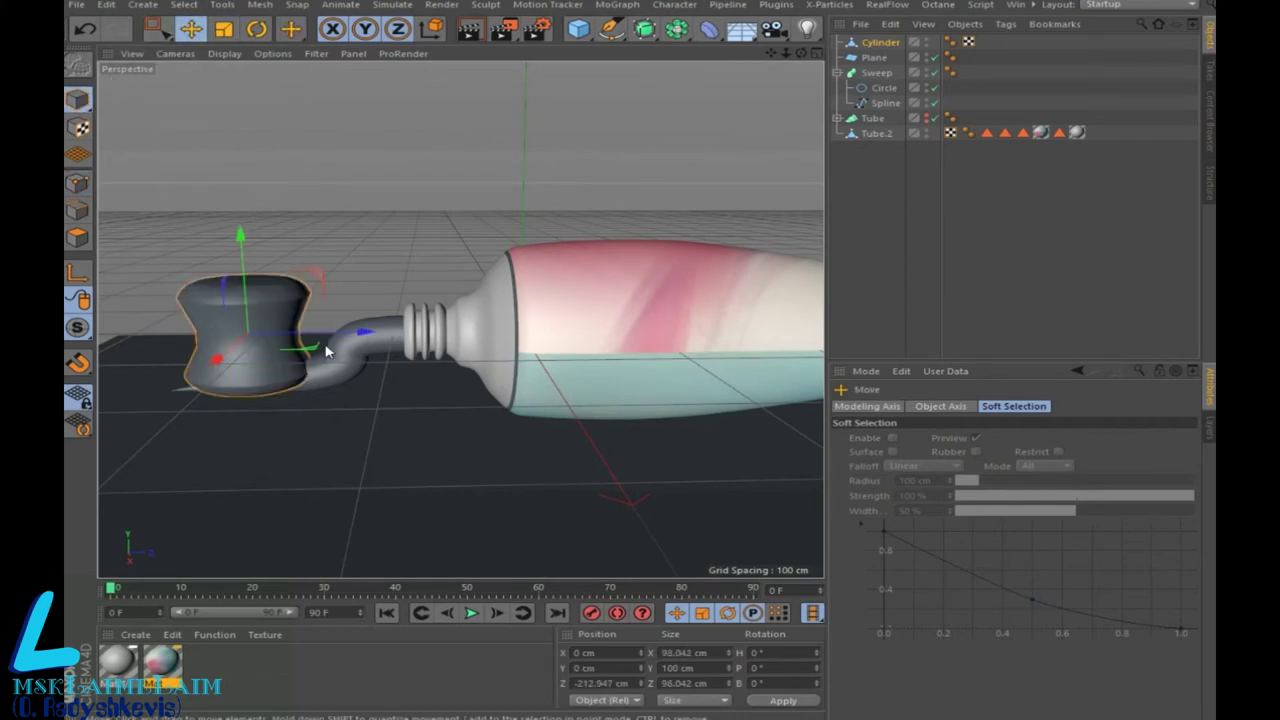
{"action": "mouse_move", "coordinate": [335, 345]}
{"action": "left_mouse_down"}
{"action": "mouse_move", "coordinate": [248, 342]}
{"action": "mouse_move", "coordinate": [270, 334]}
{"action": "left_mouse_up"}
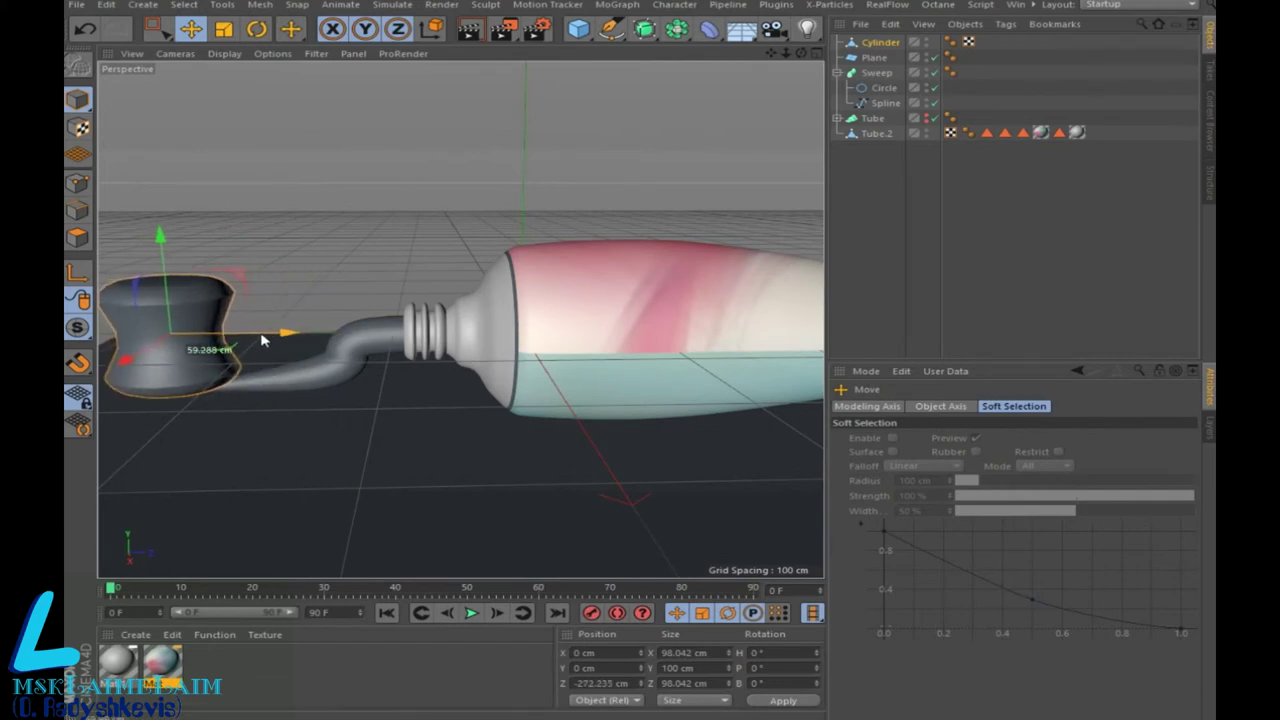
{"action": "mouse_move", "coordinate": [164, 248]}
{"action": "left_mouse_down"}
{"action": "mouse_move", "coordinate": [168, 312]}
{"action": "mouse_move", "coordinate": [166, 283]}
{"action": "left_mouse_up"}
{"action": "left_click_drag", "start_coordinate": [800, 53], "coordinate": [546, 240]}
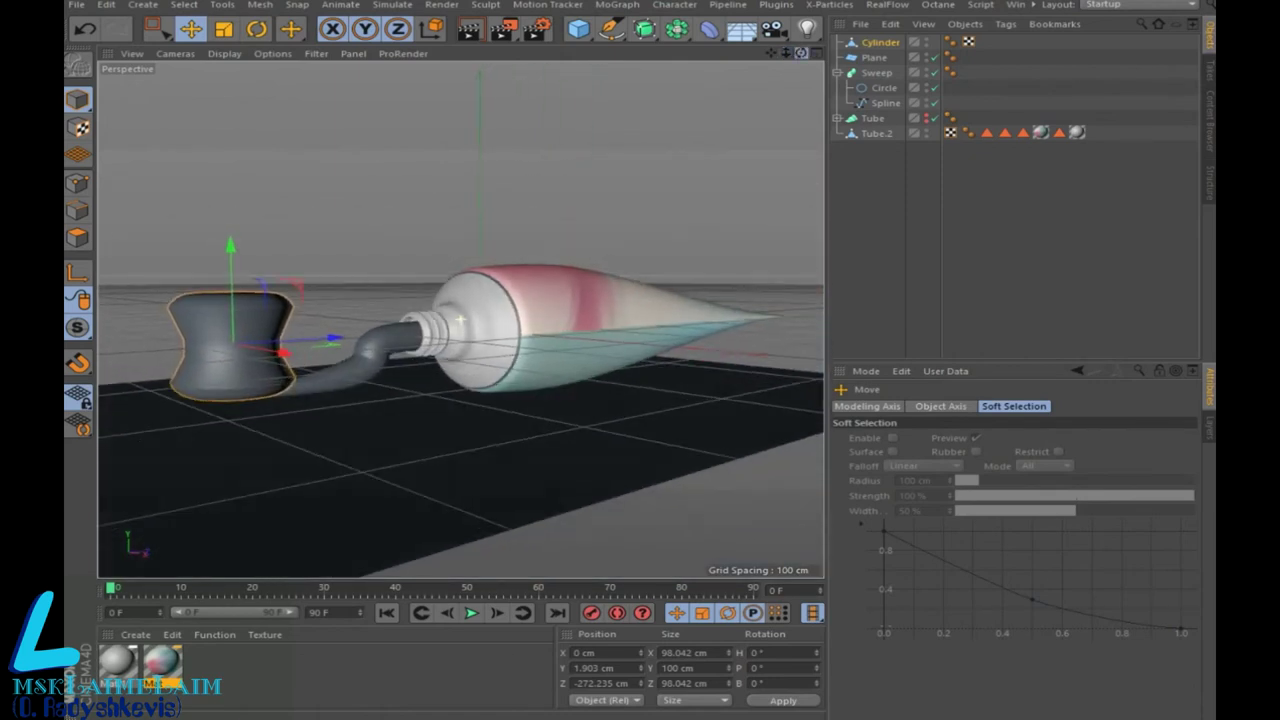
{"action": "left_click_drag", "start_coordinate": [337, 357], "coordinate": [272, 372]}
{"action": "left_click_drag", "start_coordinate": [118, 662], "coordinate": [181, 423]}
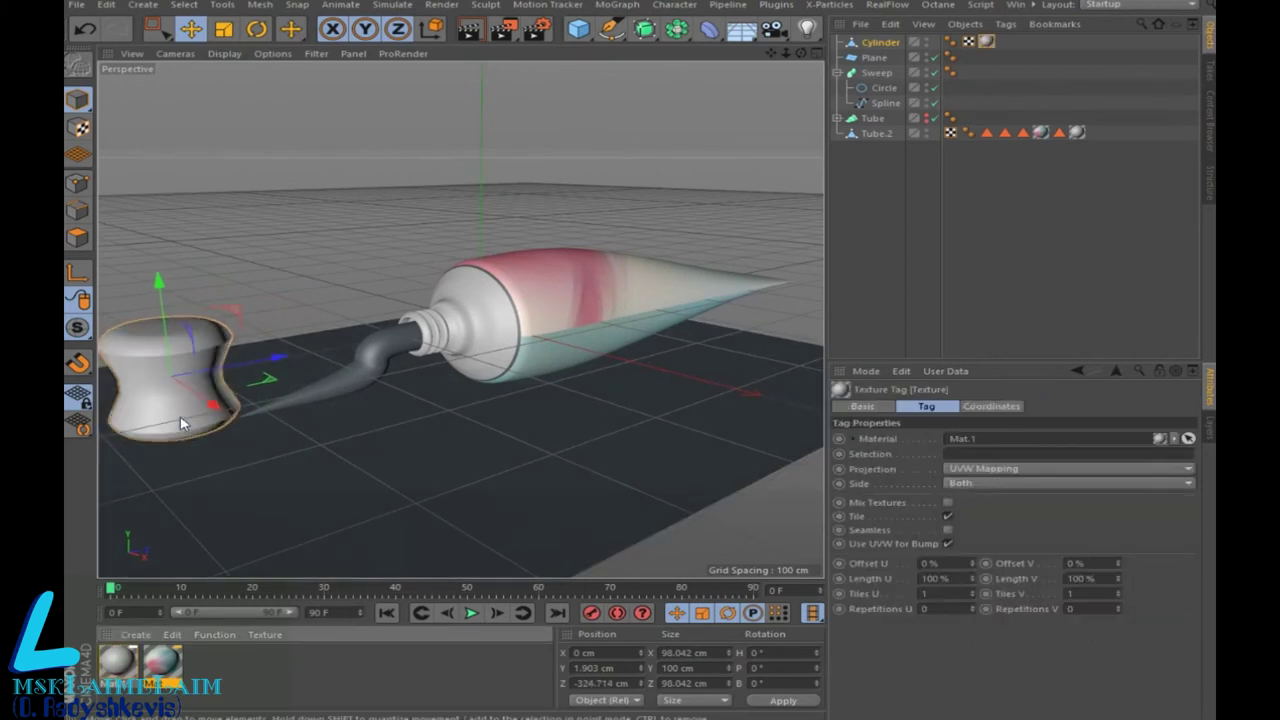
{"action": "left_click", "coordinate": [469, 28]}
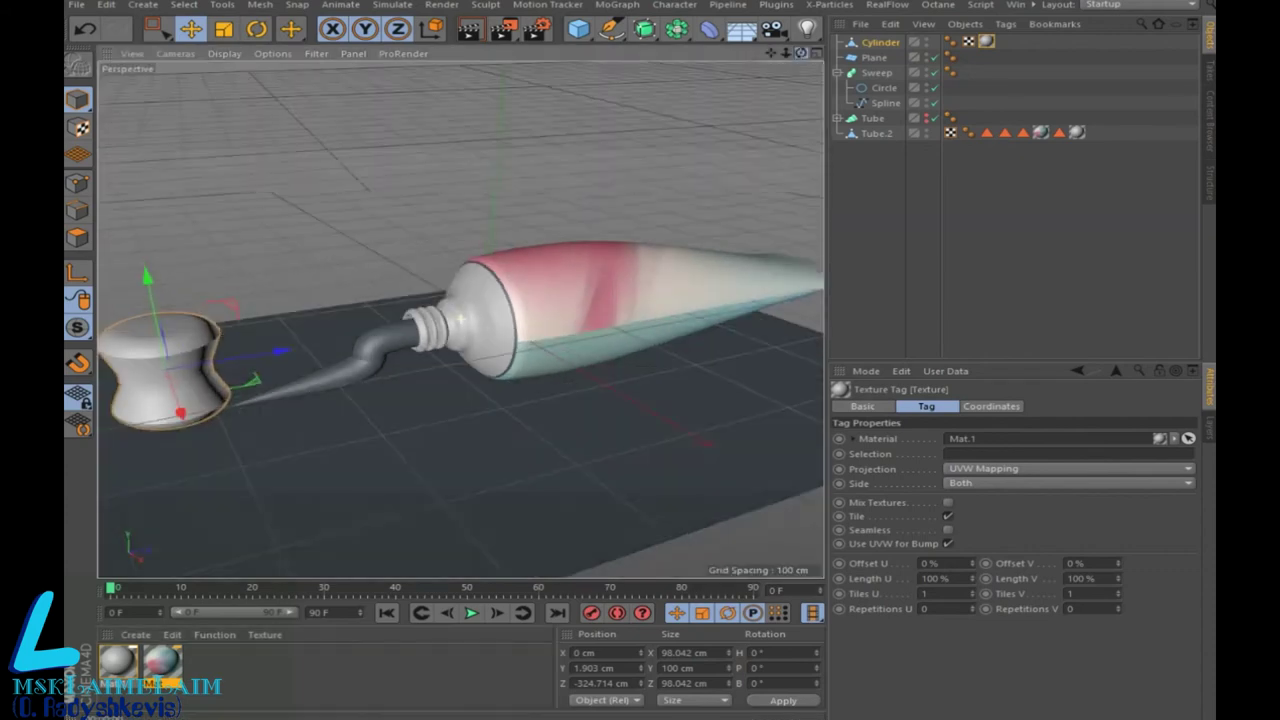
{"action": "mouse_move", "coordinate": [800, 53]}
{"action": "left_mouse_down"}
{"action": "mouse_move", "coordinate": [740, 70]}
{"action": "mouse_move", "coordinate": [800, 53]}
{"action": "left_mouse_up"}
{"action": "left_click", "coordinate": [372, 343]}
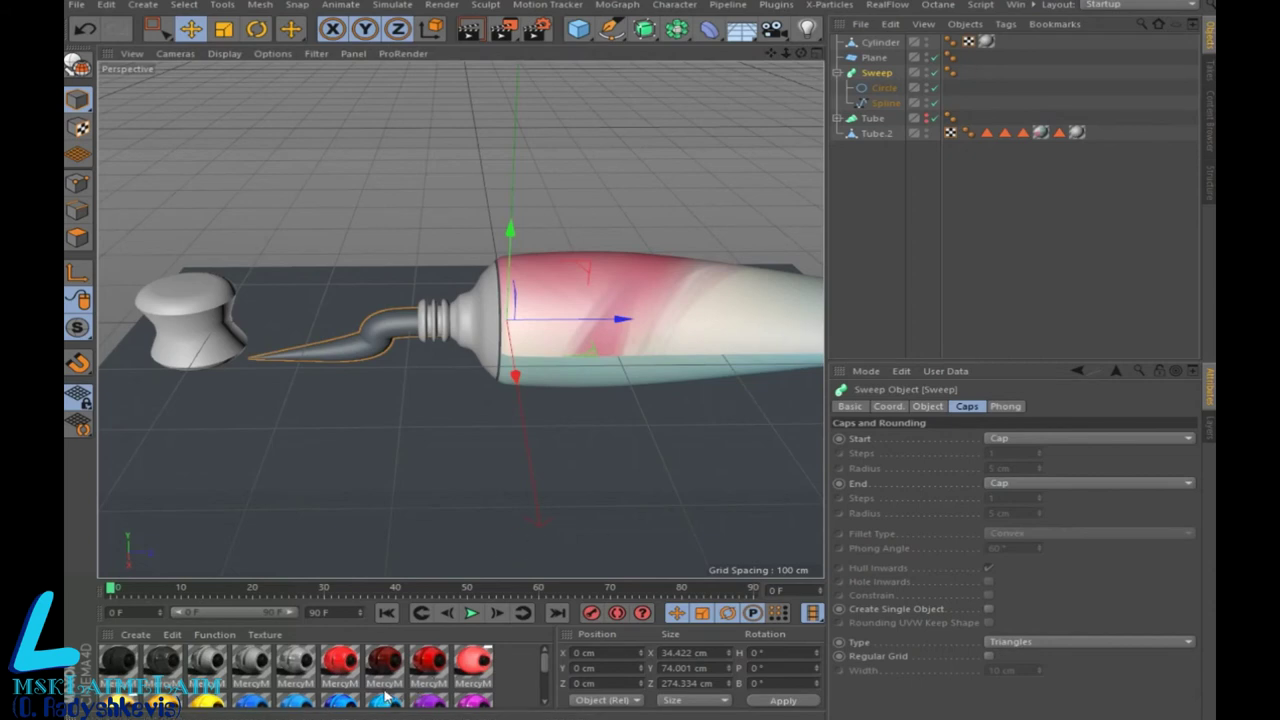
Step: Apply the blue material to the paste strand and render a preview
{"action": "mouse_move", "coordinate": [381, 710]}
{"action": "left_mouse_down"}
{"action": "mouse_move", "coordinate": [978, 128]}
{"action": "mouse_move", "coordinate": [880, 74]}
{"action": "left_mouse_up"}
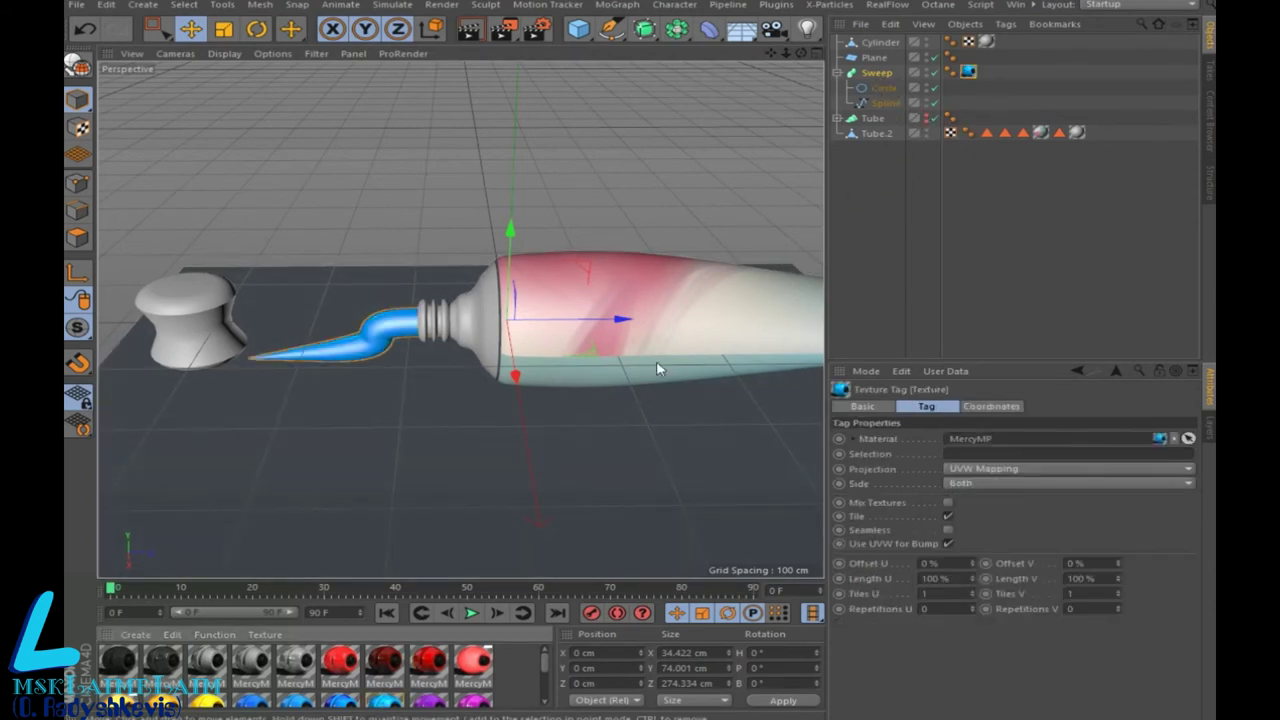
{"action": "left_click", "coordinate": [470, 28]}
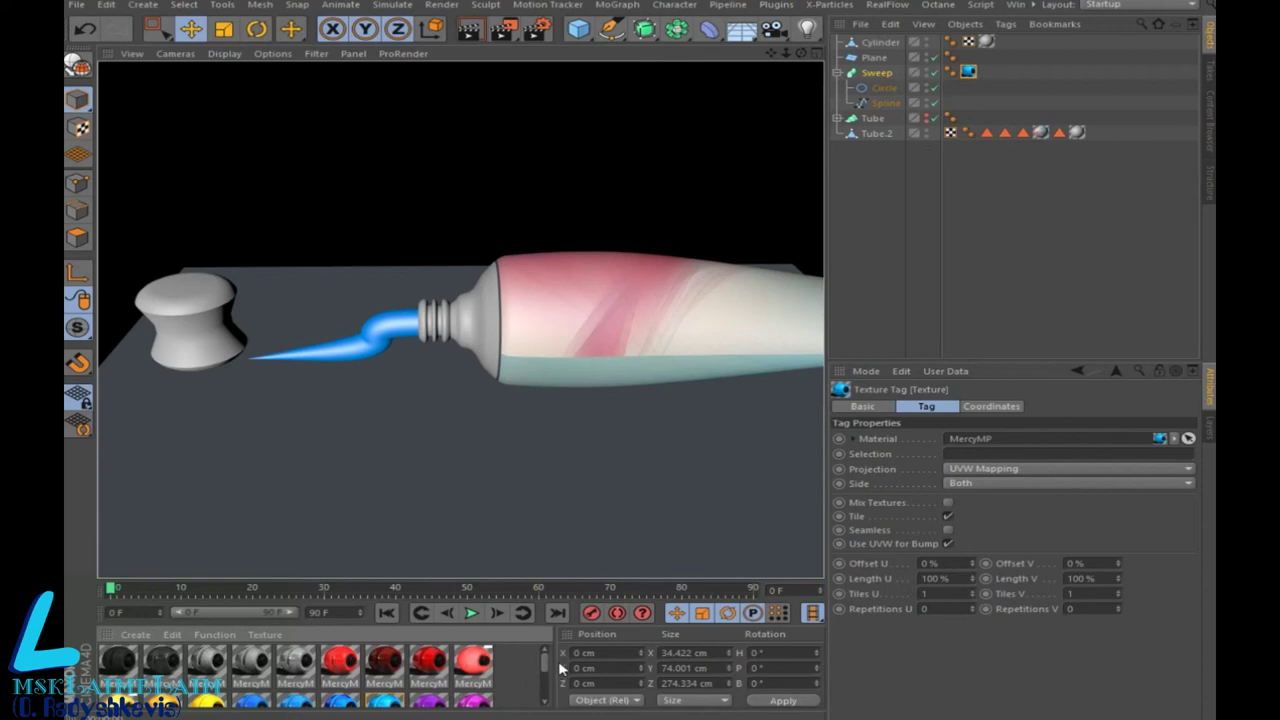
{"action": "left_click_drag", "start_coordinate": [545, 668], "coordinate": [546, 690]}
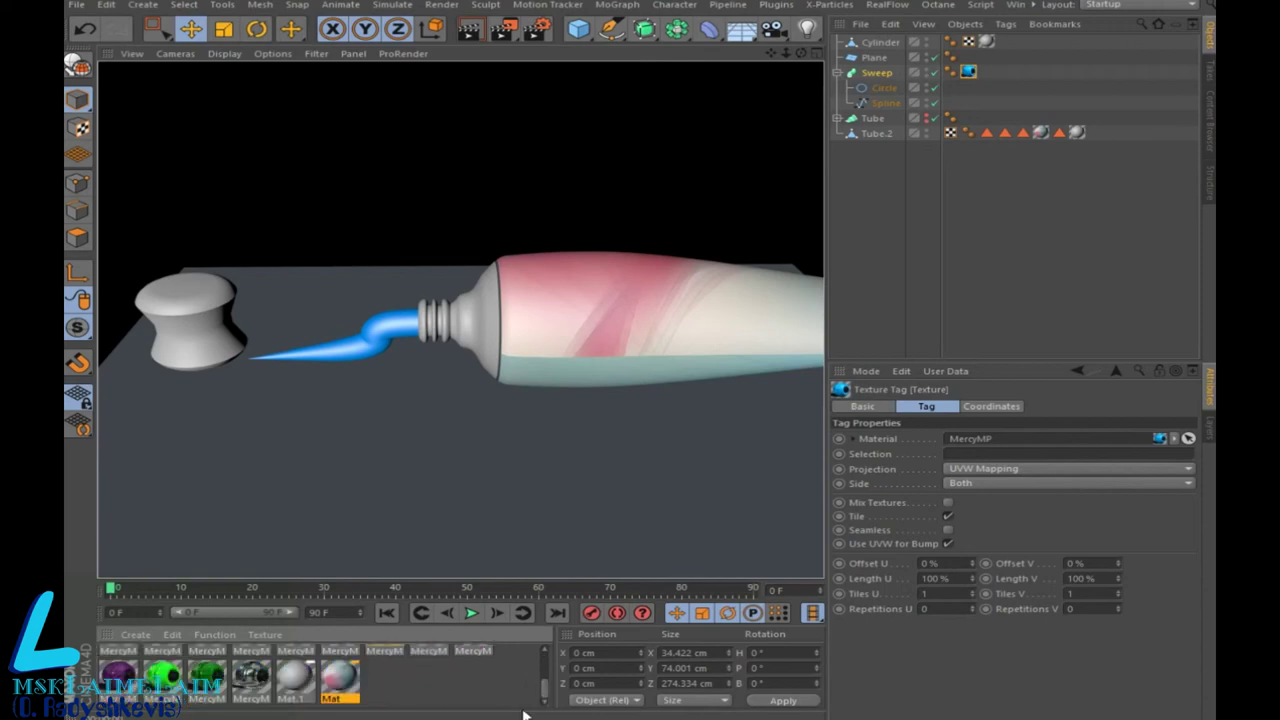
{"action": "left_click_drag", "start_coordinate": [549, 681], "coordinate": [553, 663]}
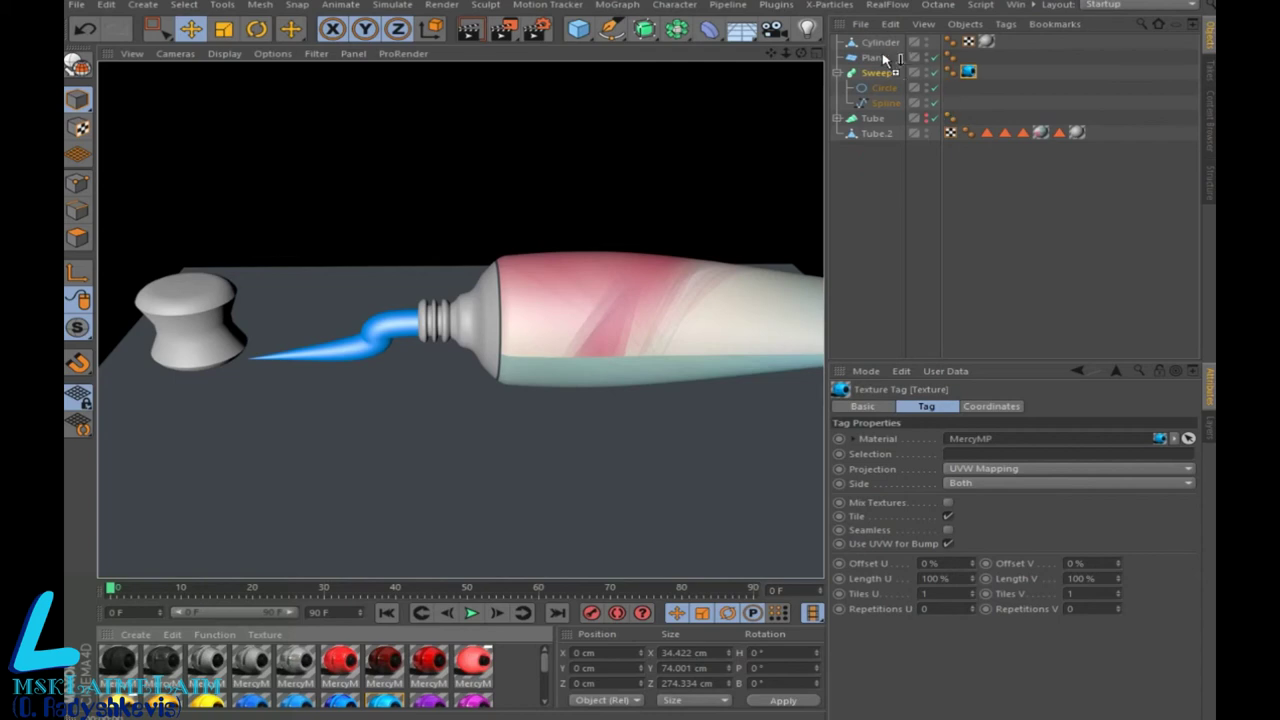
Step: Give the ground Plane the preset MercyM material, render, and orbit to look down on the scene
{"action": "left_click_drag", "start_coordinate": [968, 72], "coordinate": [968, 57], "text": "ctrl"}
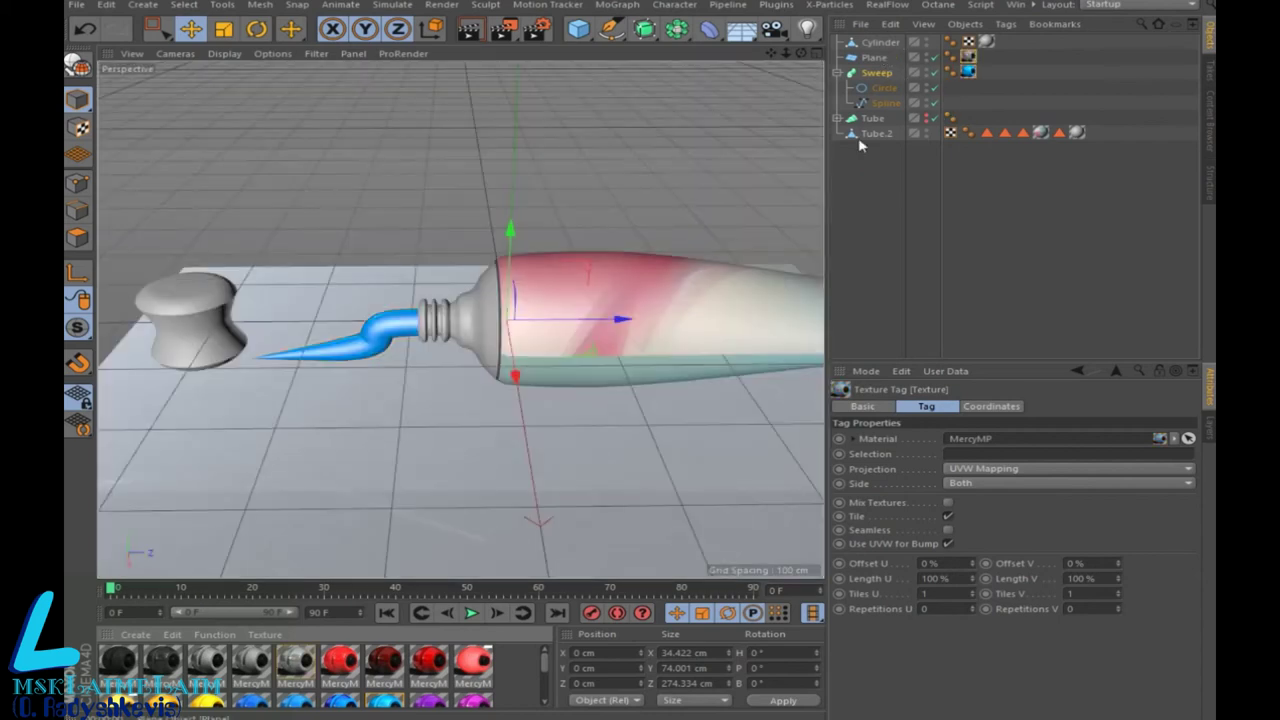
{"action": "left_click", "coordinate": [469, 28]}
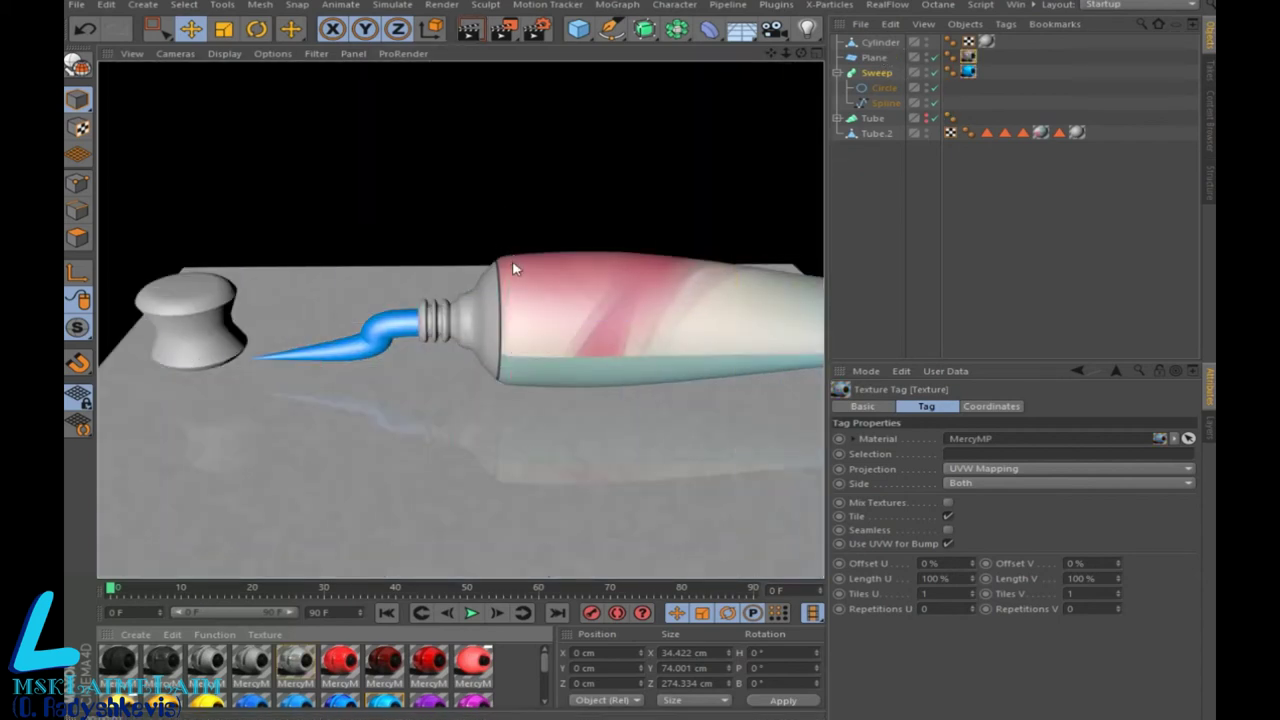
{"action": "left_click_drag", "start_coordinate": [502, 232], "coordinate": [772, 215], "text": "alt"}
{"action": "left_click_drag", "start_coordinate": [804, 58], "coordinate": [756, 68]}
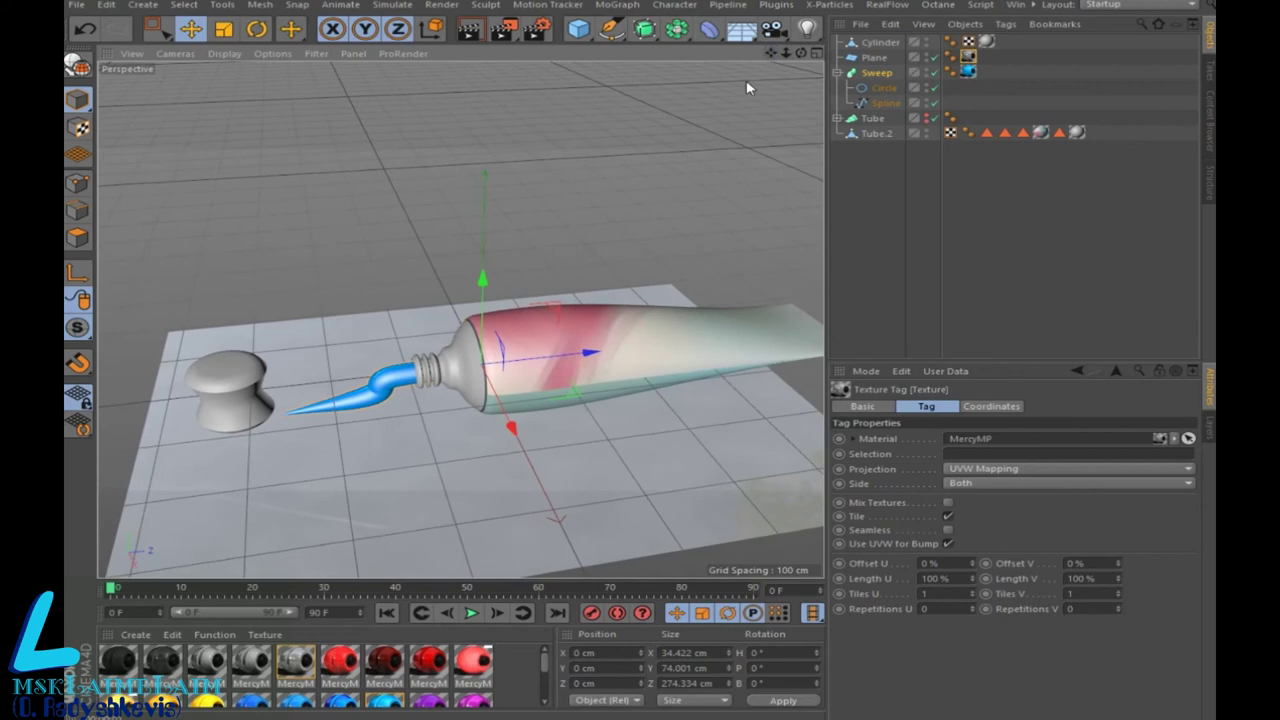
Step: Stretch the ground Plane to about 1631 by 1865 cm and add a Sky object
{"action": "left_click", "coordinate": [547, 500]}
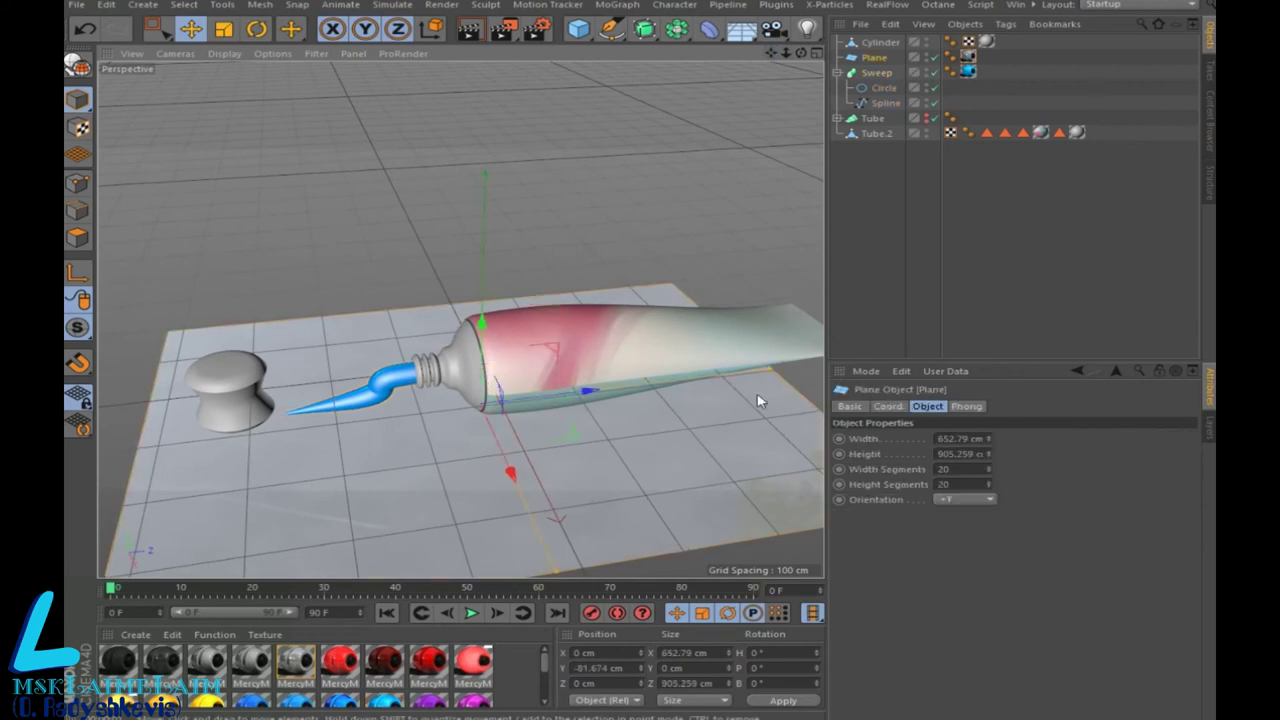
{"action": "left_click_drag", "start_coordinate": [772, 373], "coordinate": [748, 391]}
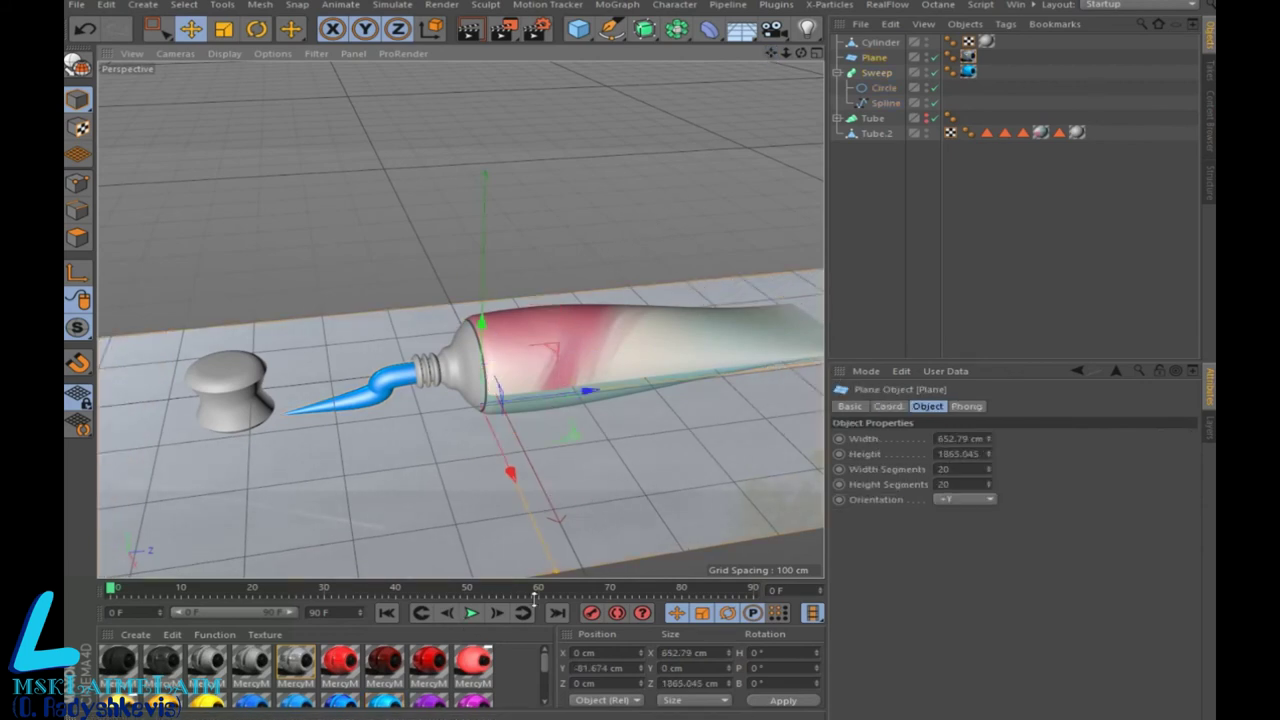
{"action": "left_click_drag", "start_coordinate": [555, 578], "coordinate": [68, 584]}
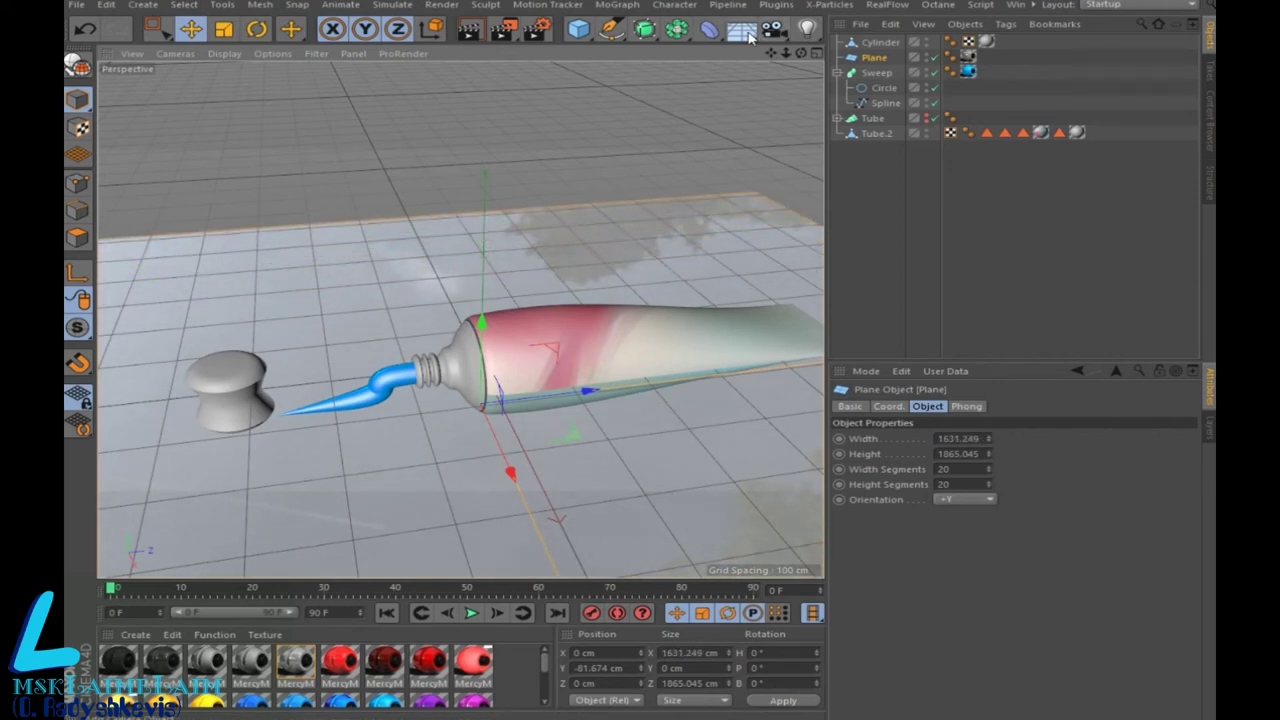
{"action": "left_click_drag", "start_coordinate": [742, 28], "coordinate": [833, 75]}
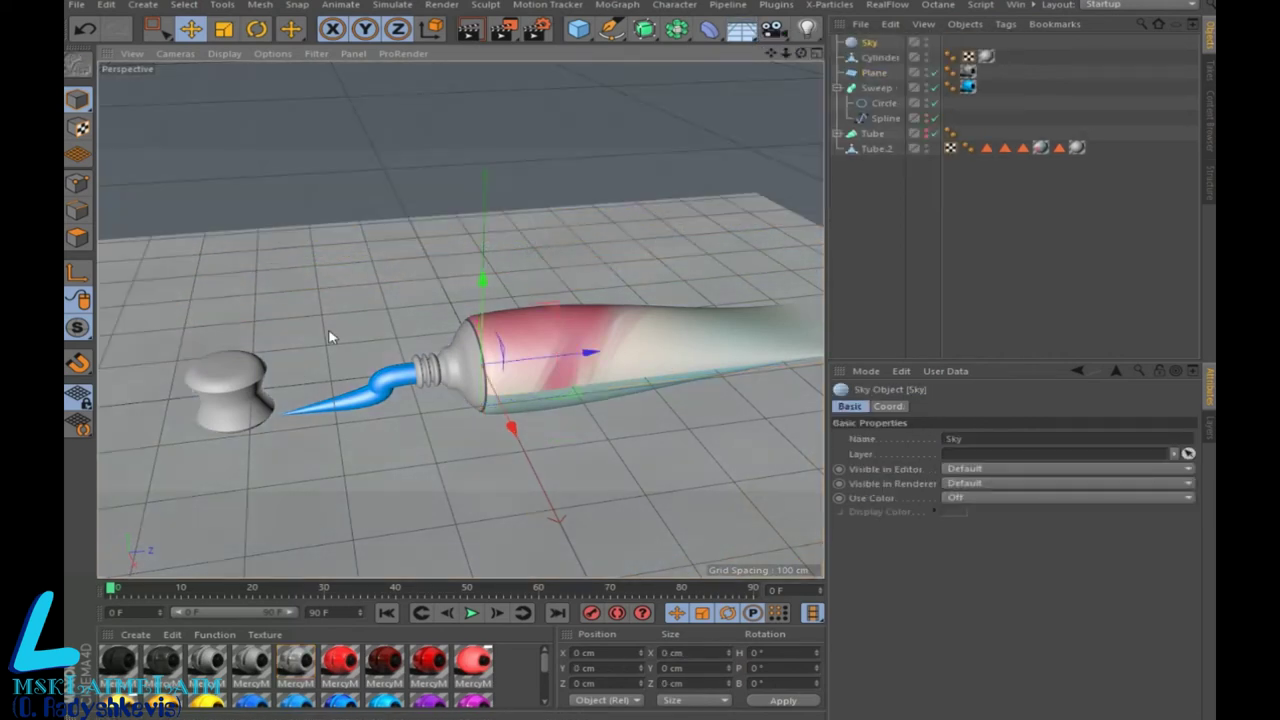
Step: Render a preview and apply the stone material to the ground Plane for a speckled concrete surface
{"action": "key", "text": "ctrl+r"}
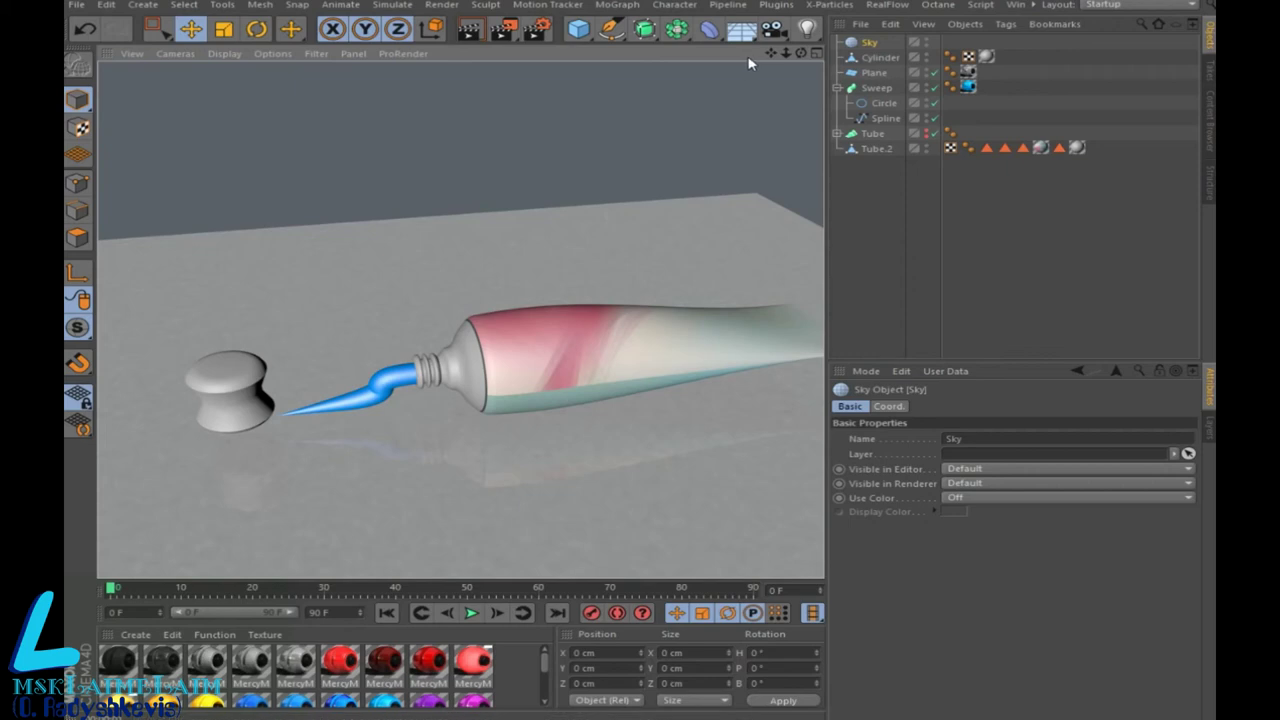
{"action": "left_click_drag", "start_coordinate": [763, 48], "coordinate": [461, 319]}
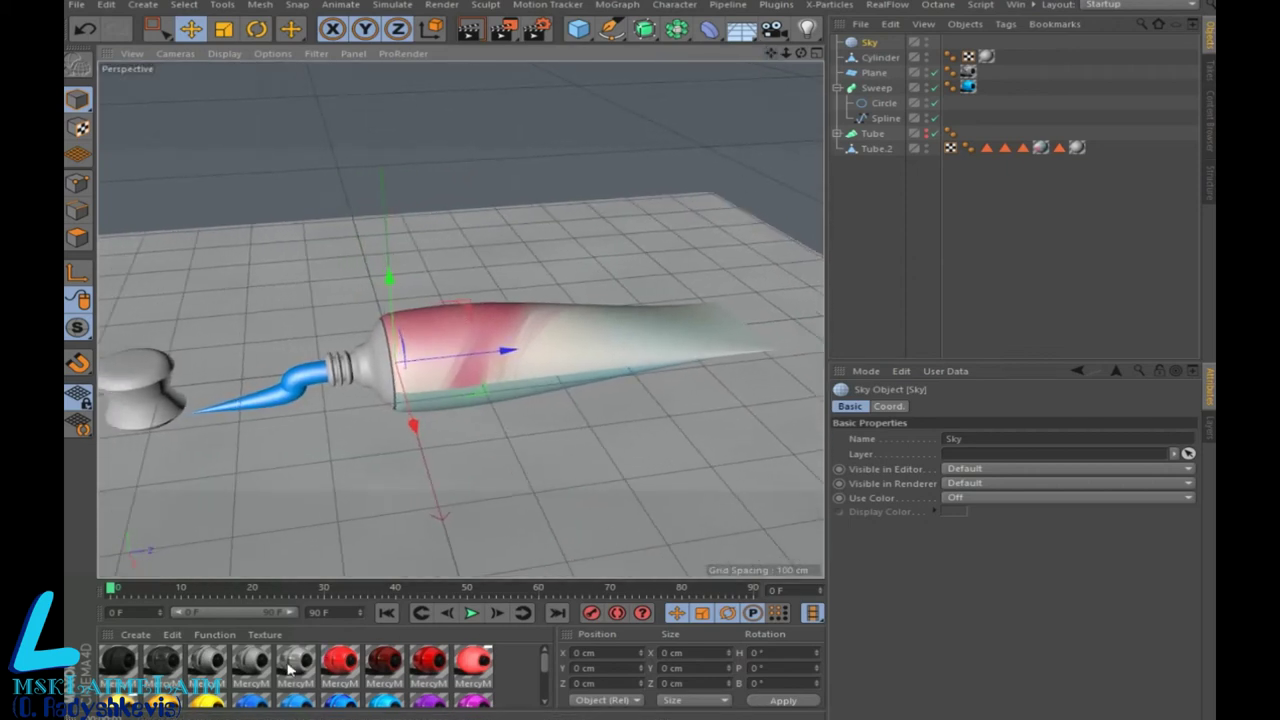
{"action": "left_click_drag", "start_coordinate": [210, 668], "coordinate": [968, 80]}
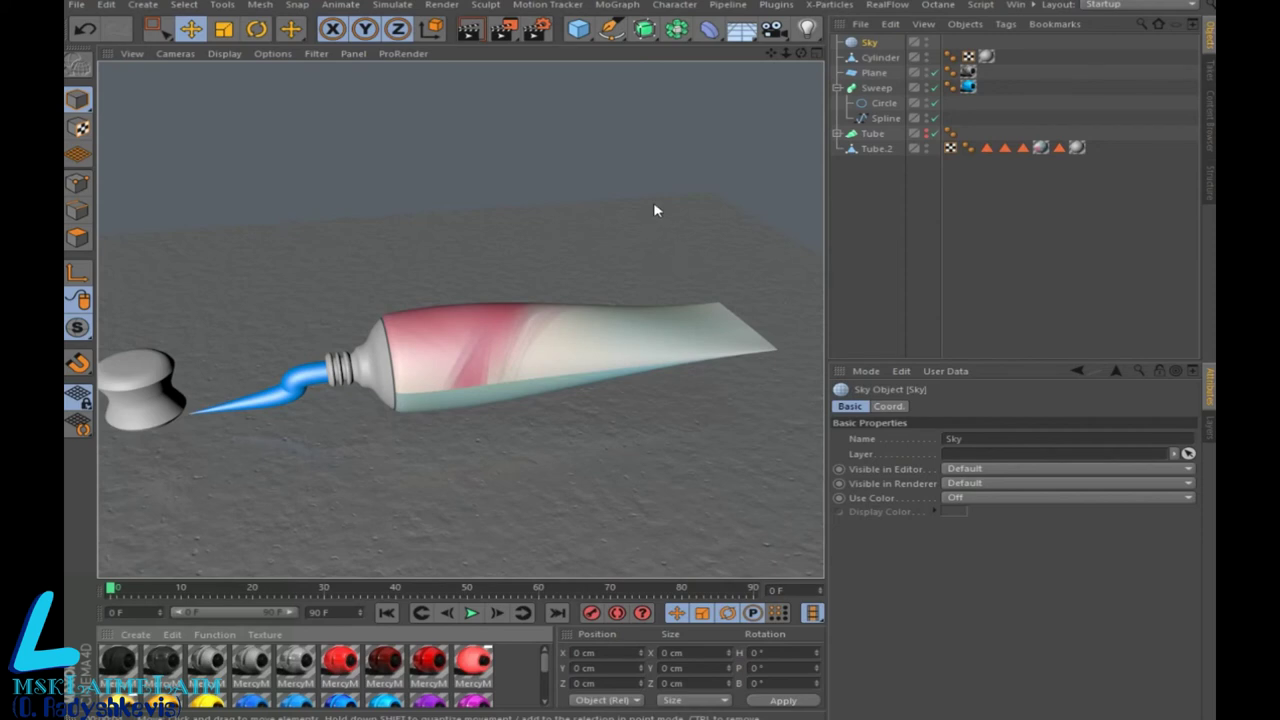
{"action": "left_click_drag", "start_coordinate": [772, 52], "coordinate": [540, 681]}
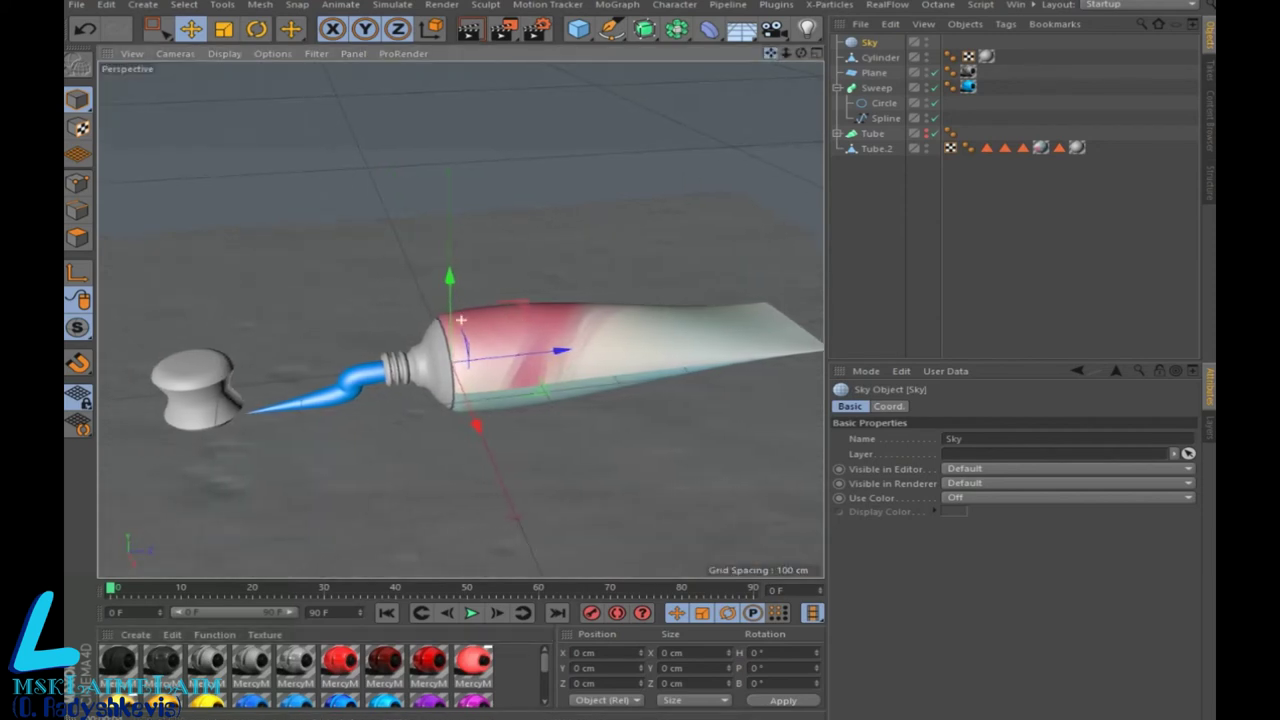
{"action": "scroll", "coordinate": [540, 681], "scroll_direction": "down", "scroll_amount": 2}
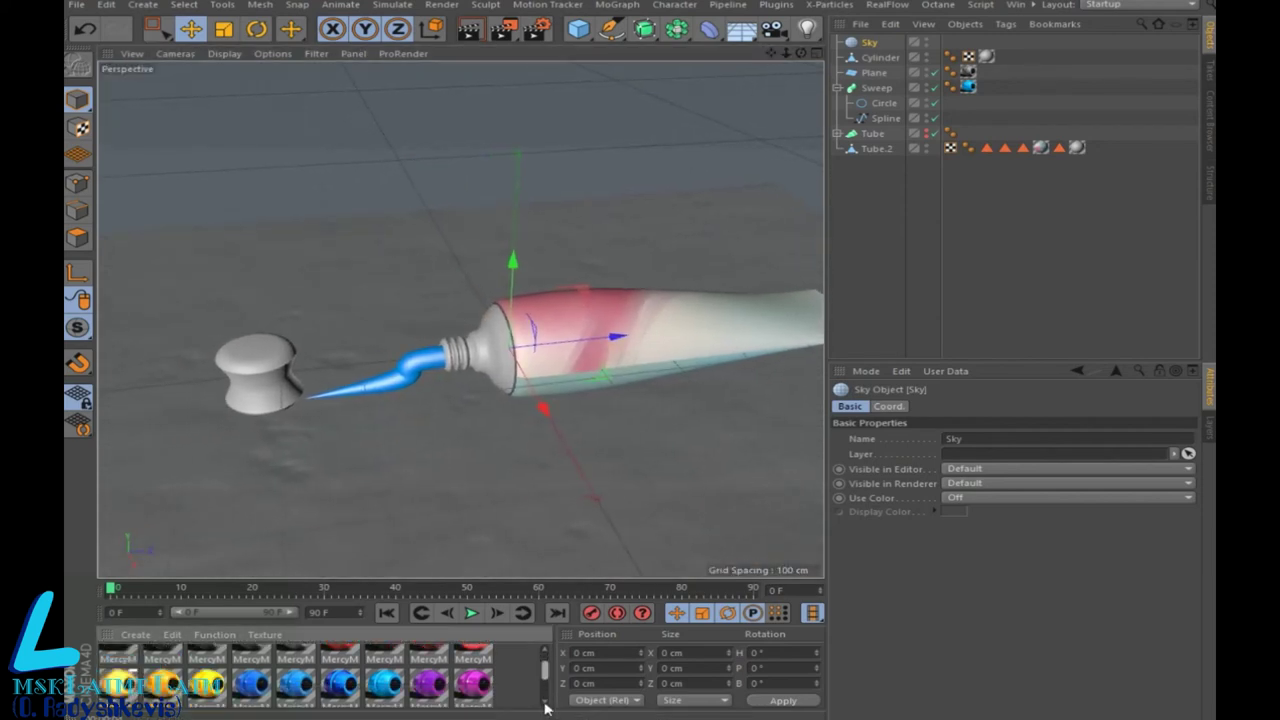
Step: Raise Mat.1's colour brightness to 100% for a pure white cap, then recentre the view
{"action": "double_click", "coordinate": [295, 683]}
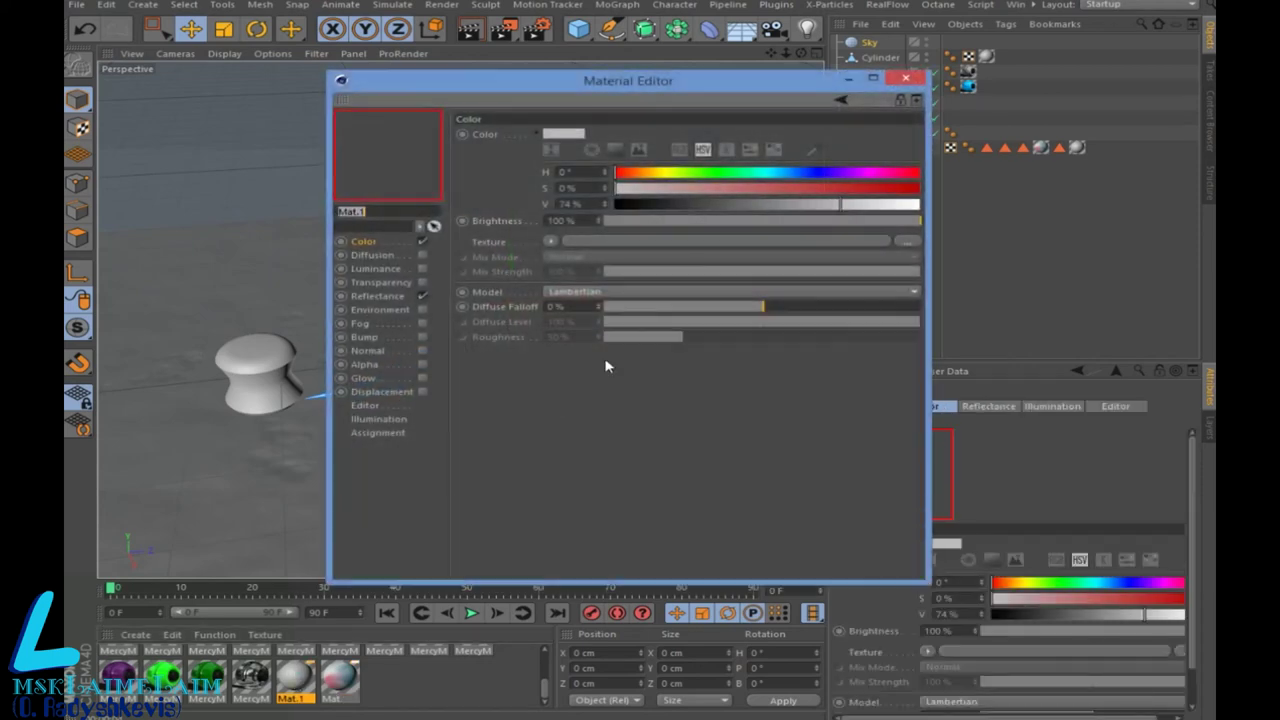
{"action": "left_click_drag", "start_coordinate": [843, 206], "coordinate": [918, 206]}
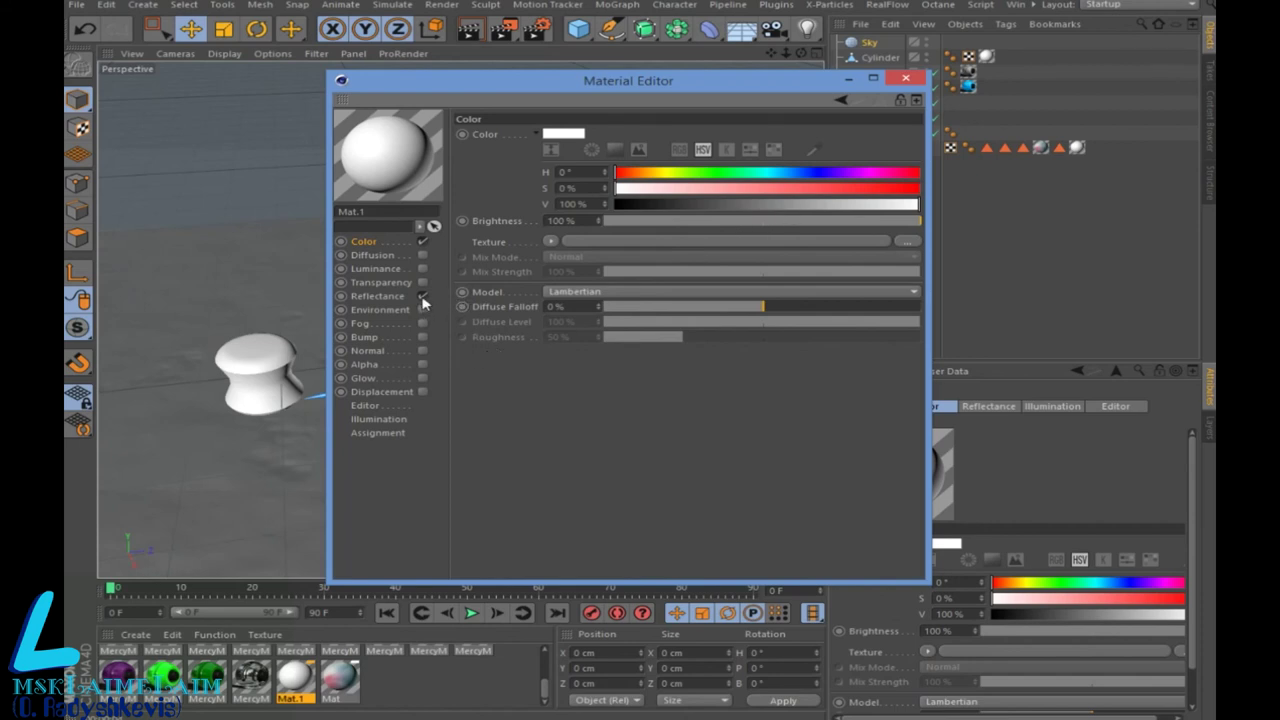
{"action": "left_click", "coordinate": [905, 80]}
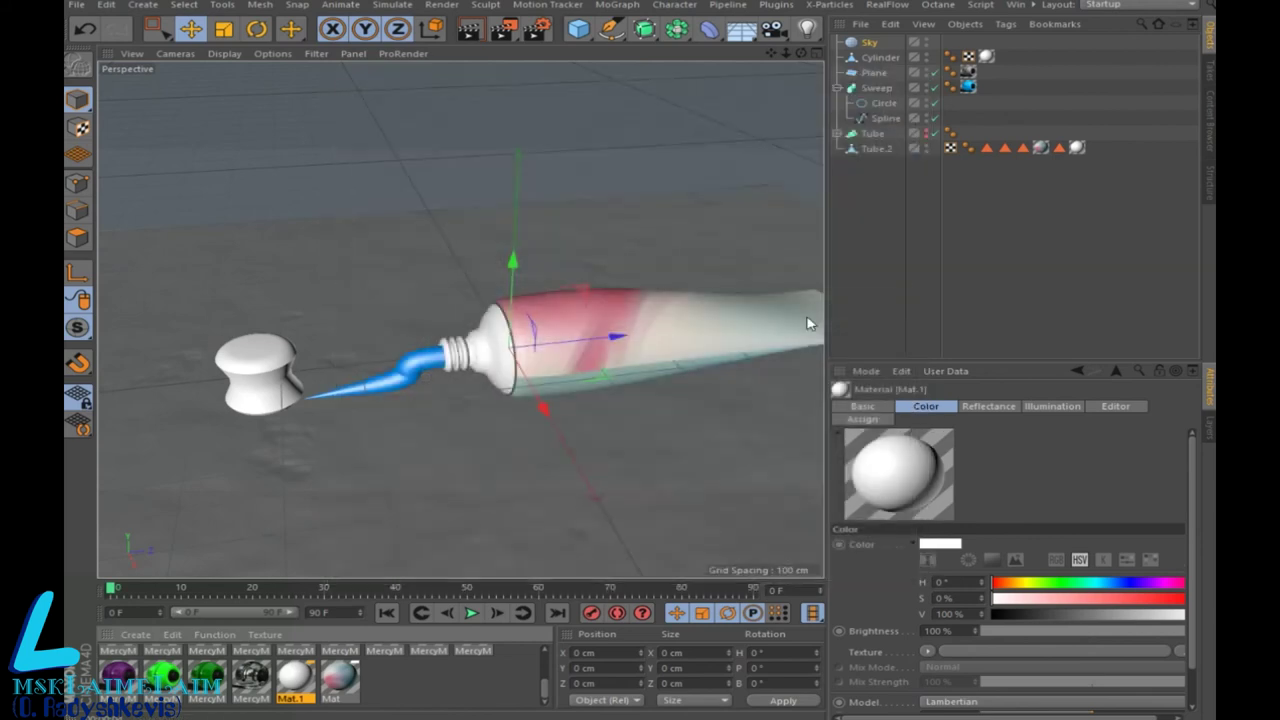
{"action": "left_click", "coordinate": [709, 187]}
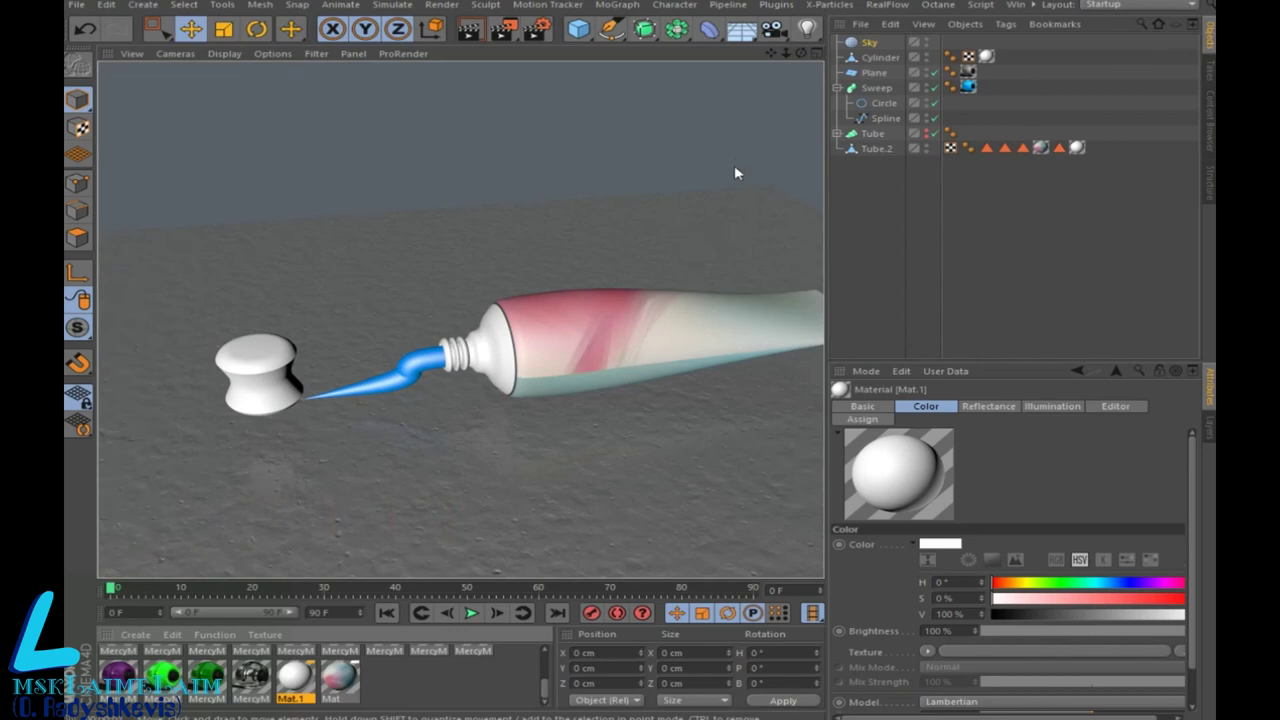
{"action": "left_click_drag", "start_coordinate": [773, 54], "coordinate": [745, 88]}
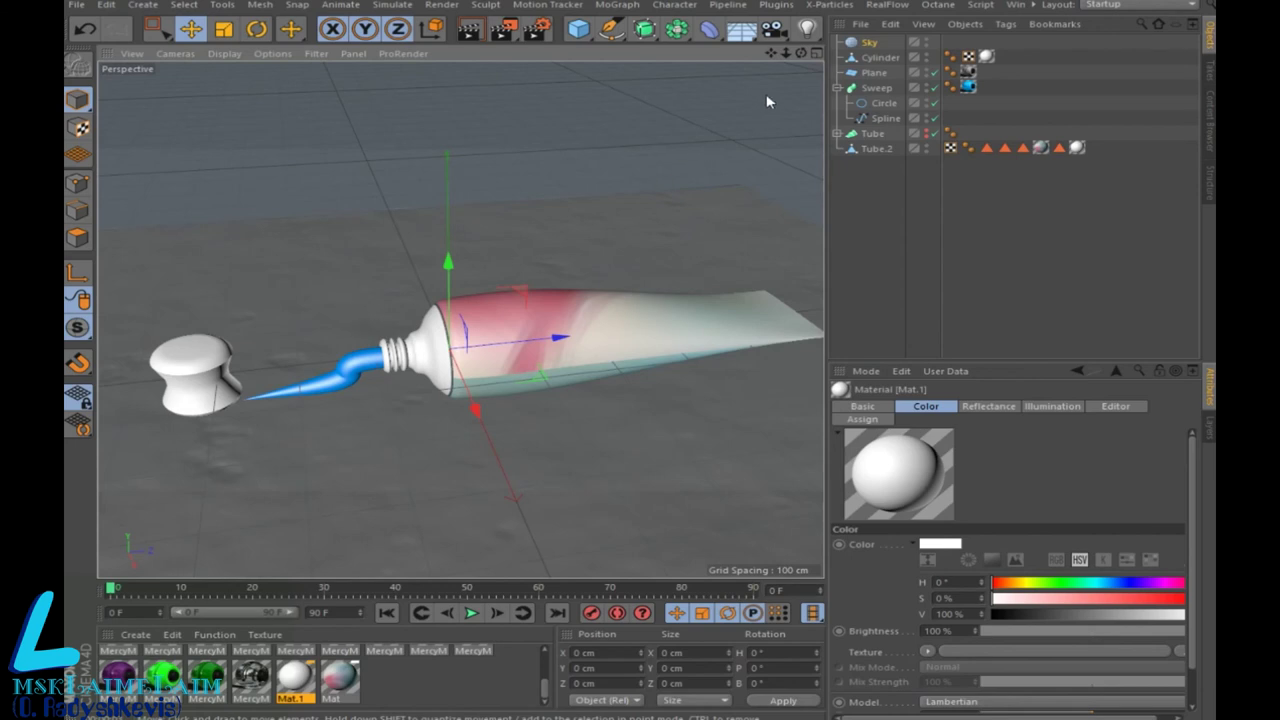
{"action": "left_click", "coordinate": [813, 53]}
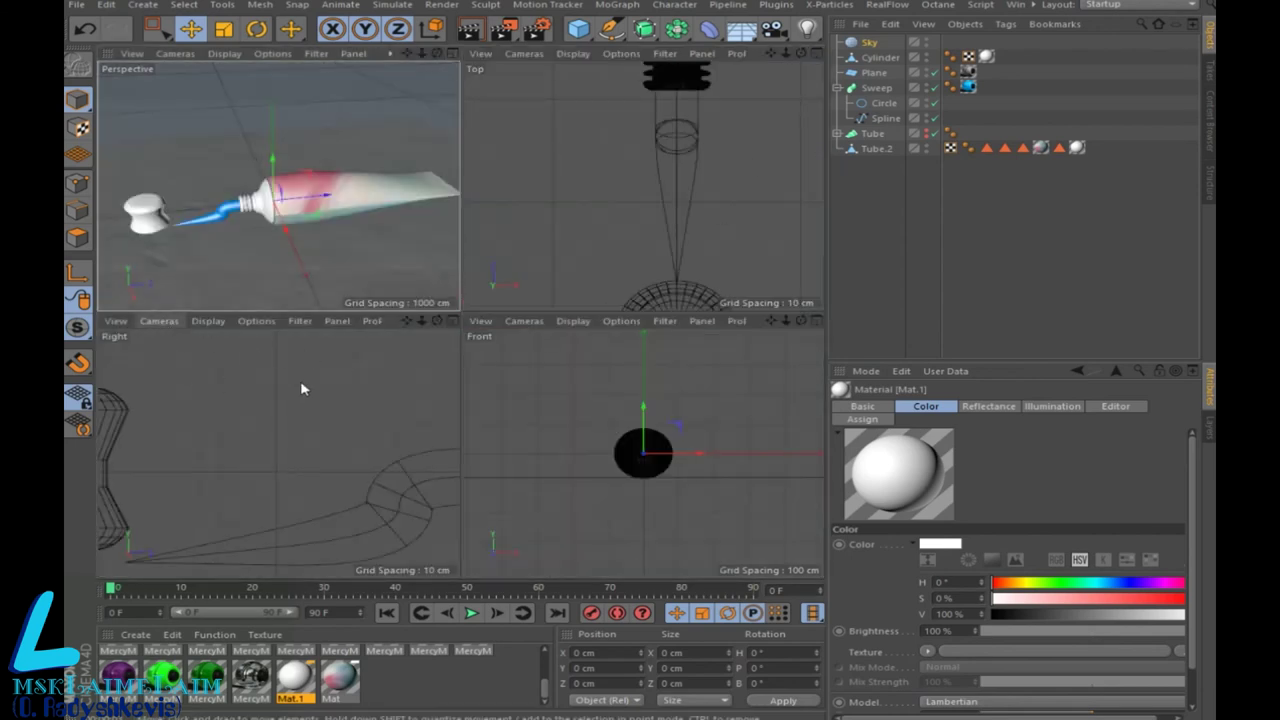
Step: In the maximized Right view, scale the Cylinder's middle point rings outward to widen the cap's waist
{"action": "left_click", "coordinate": [453, 321]}
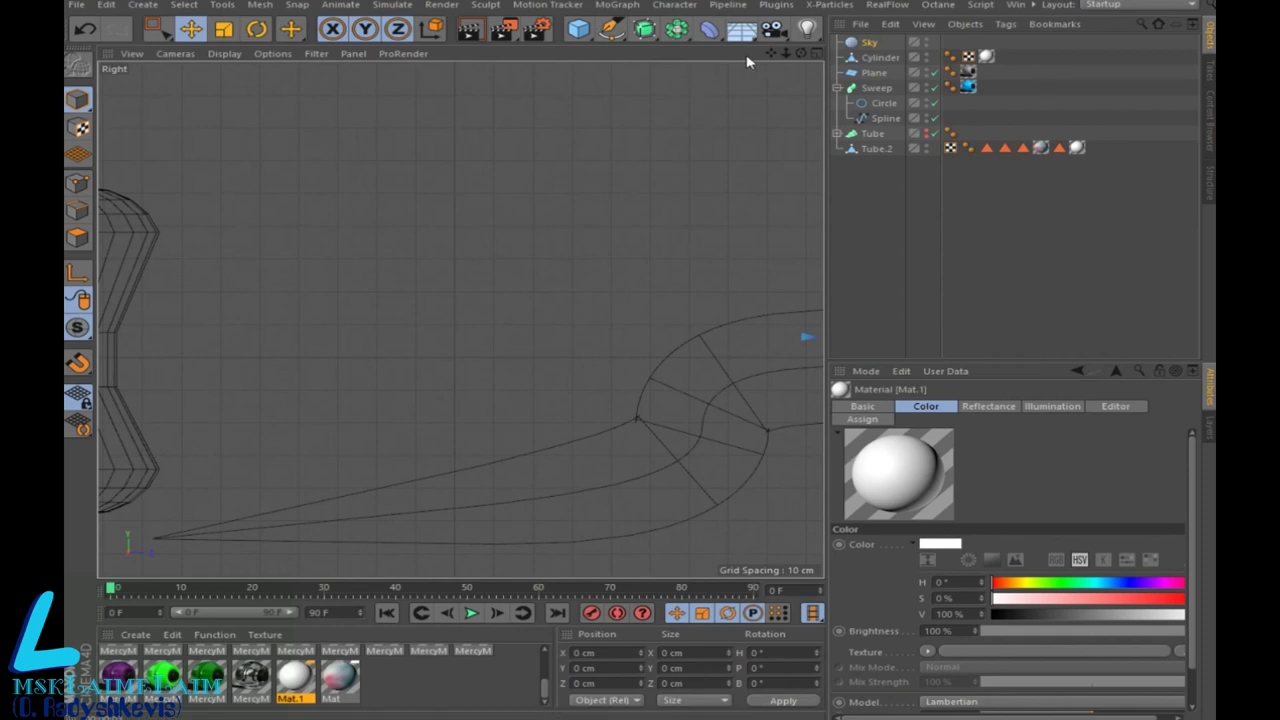
{"action": "left_click_drag", "start_coordinate": [770, 53], "coordinate": [460, 317]}
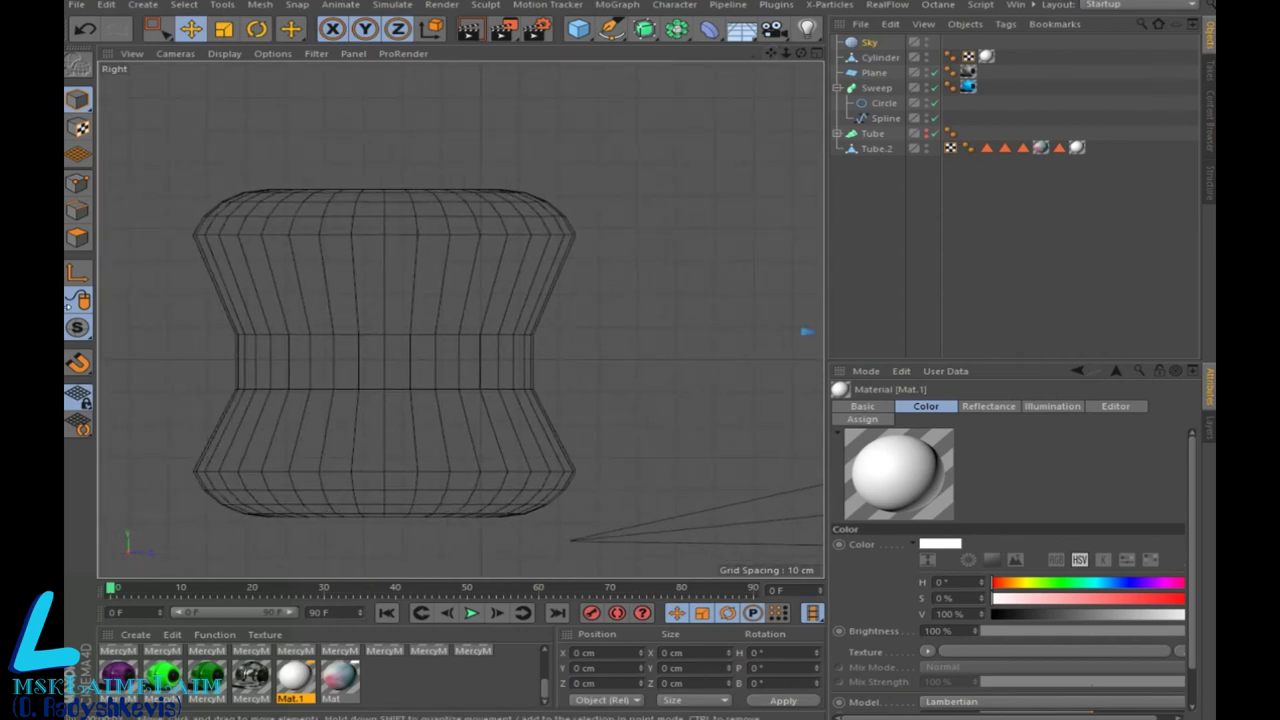
{"action": "left_click", "coordinate": [78, 183]}
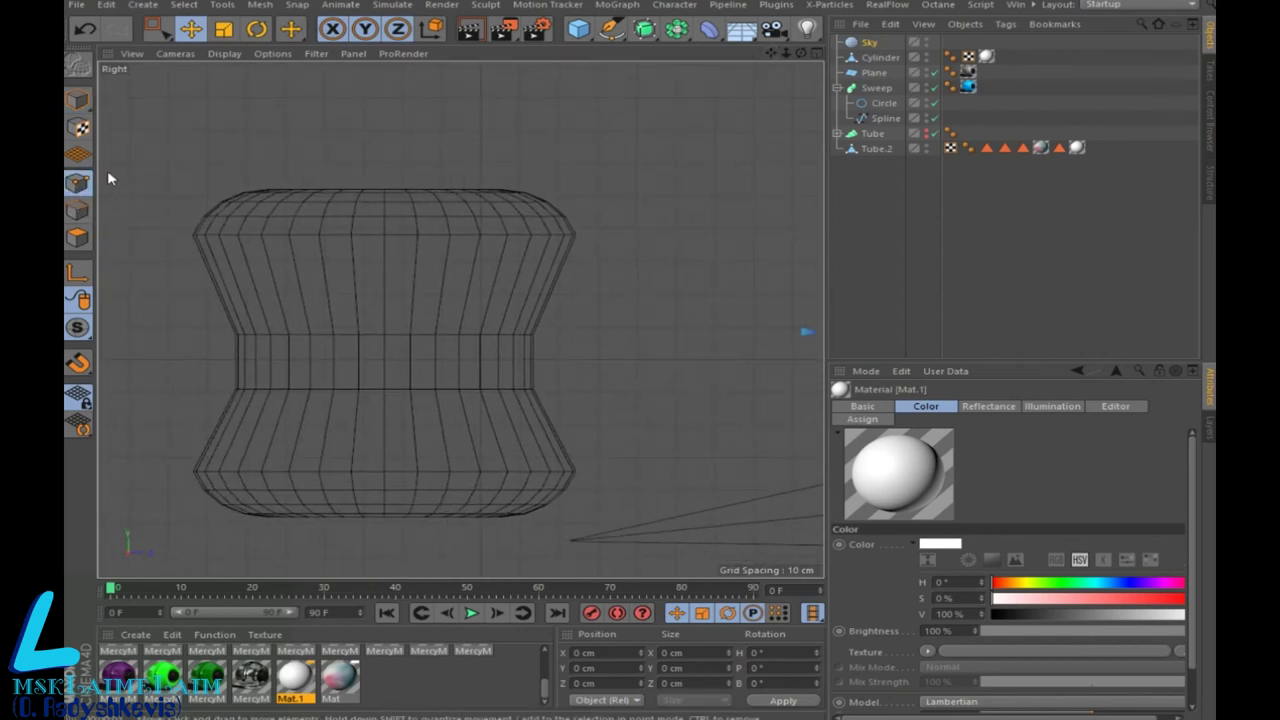
{"action": "left_click", "coordinate": [879, 57]}
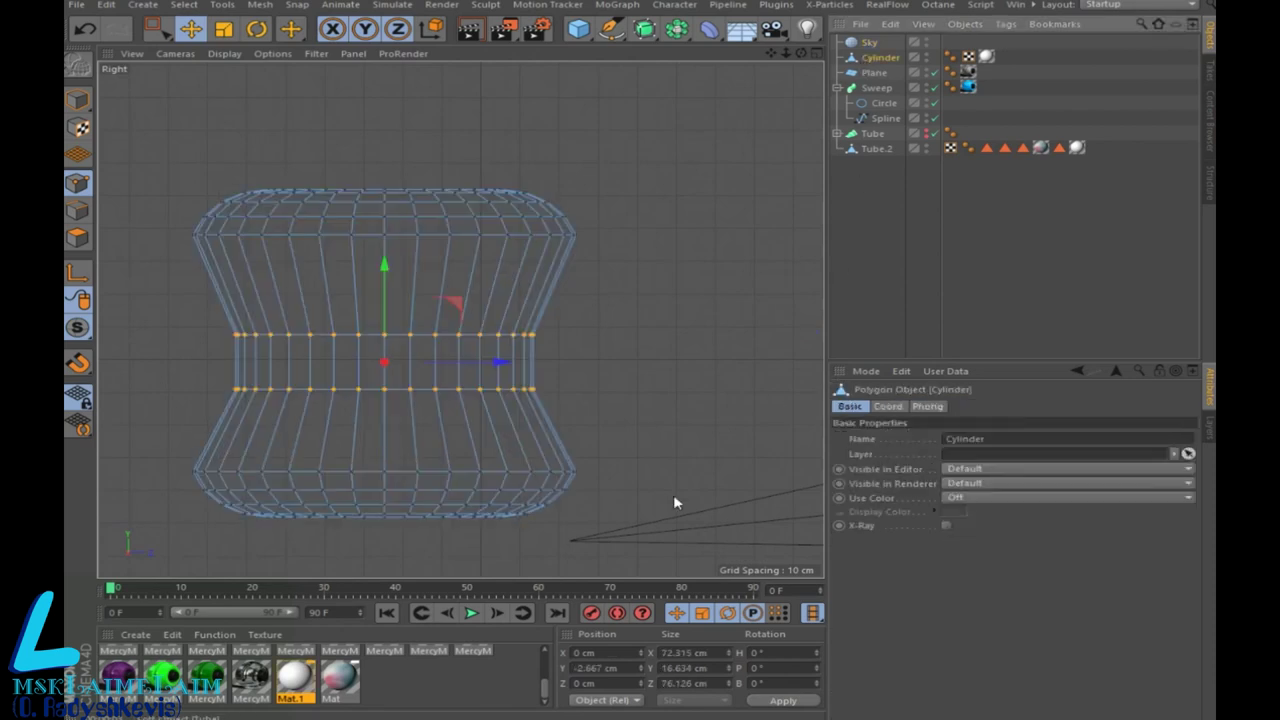
{"action": "left_click", "coordinate": [224, 28]}
{"action": "left_click_drag", "start_coordinate": [506, 365], "coordinate": [530, 369]}
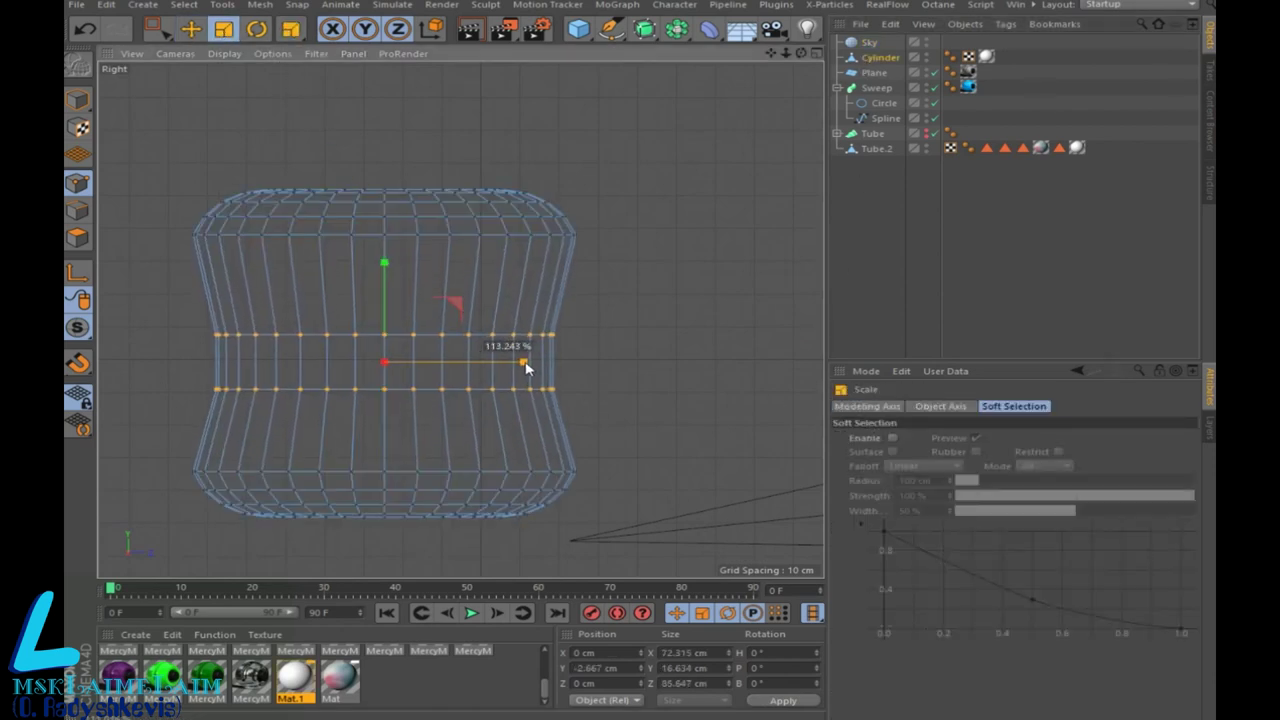
Step: Back in the perspective view and Model mode, scale the cap's height down to 97.775 cm
{"action": "left_click", "coordinate": [815, 53]}
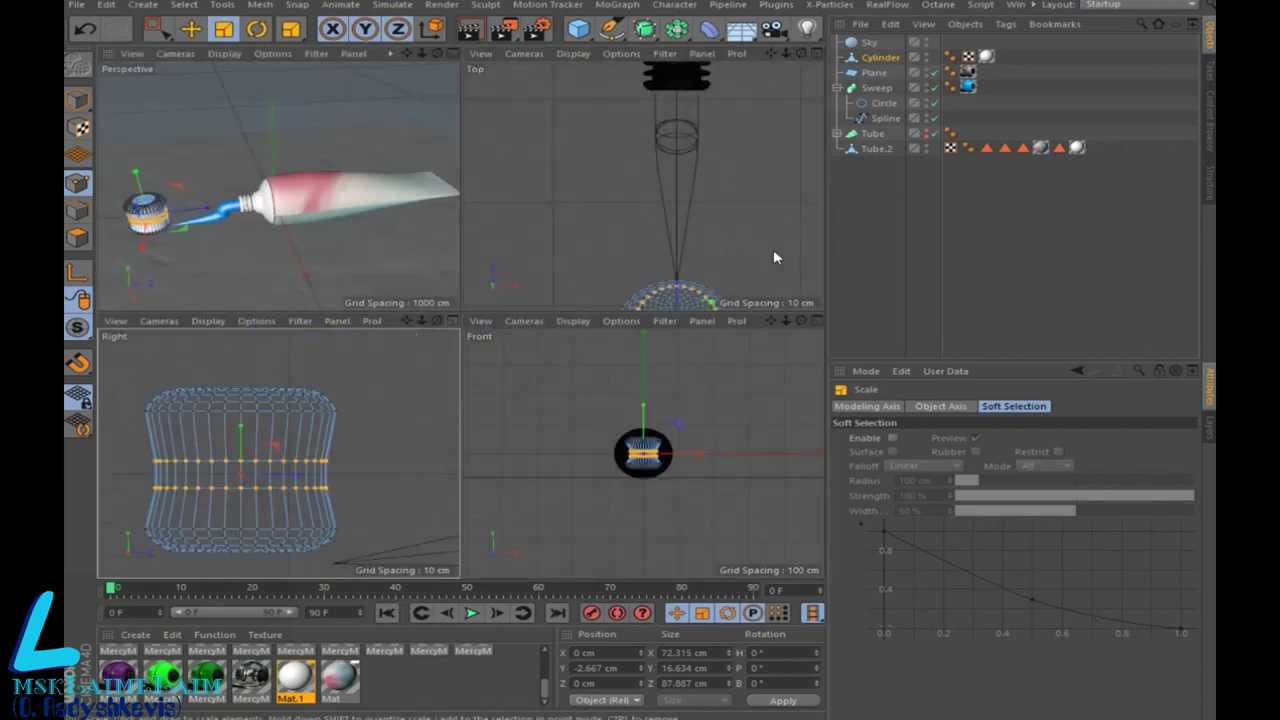
{"action": "left_click", "coordinate": [452, 53]}
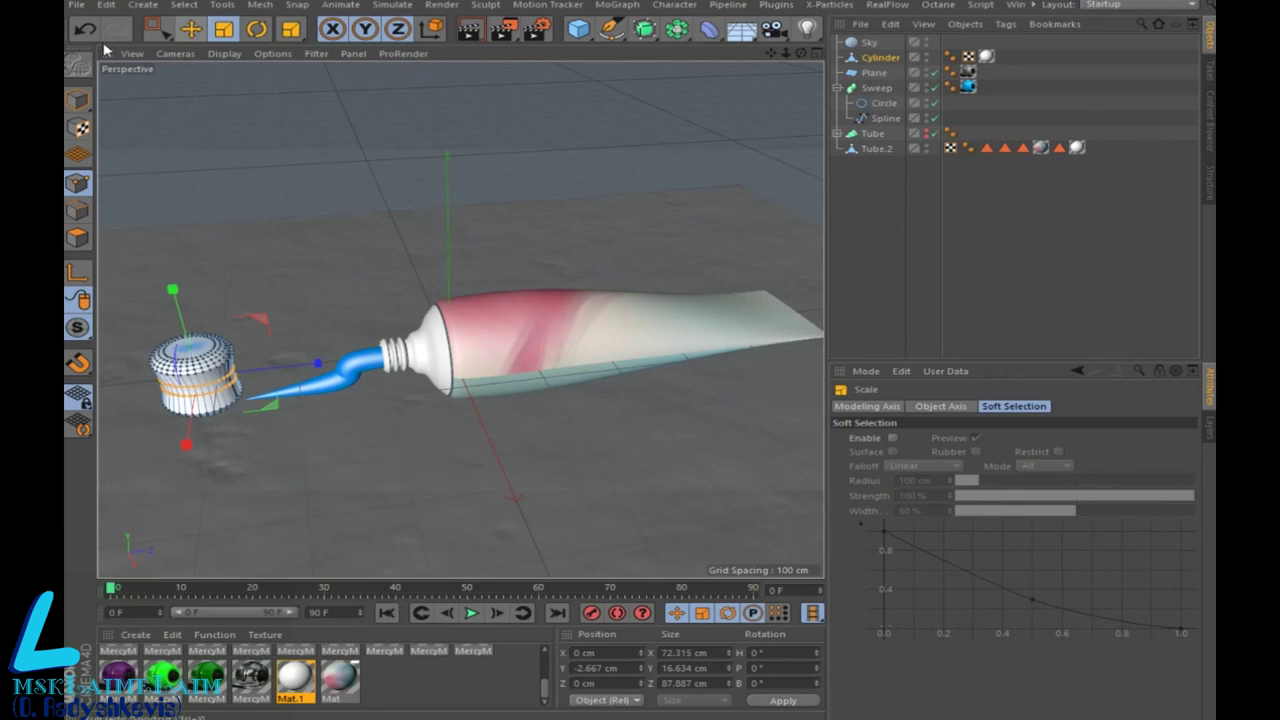
{"action": "left_click", "coordinate": [77, 99]}
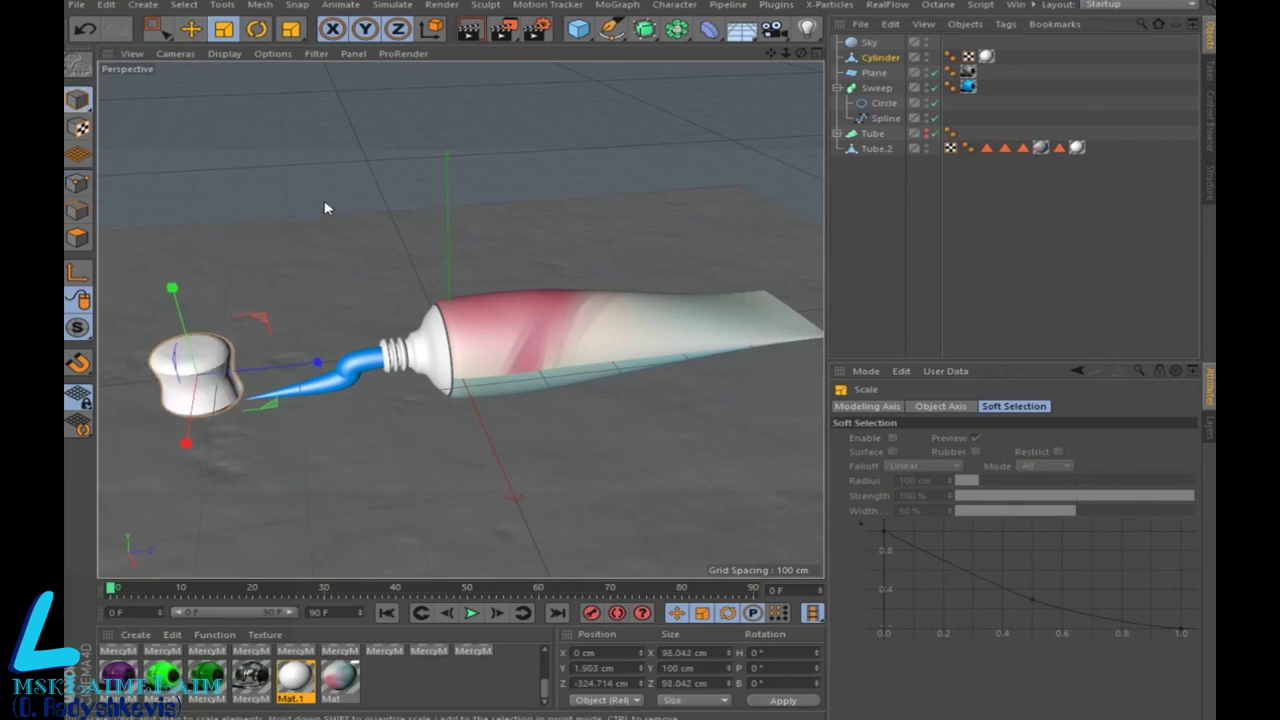
{"action": "left_click_drag", "start_coordinate": [175, 290], "coordinate": [171, 300]}
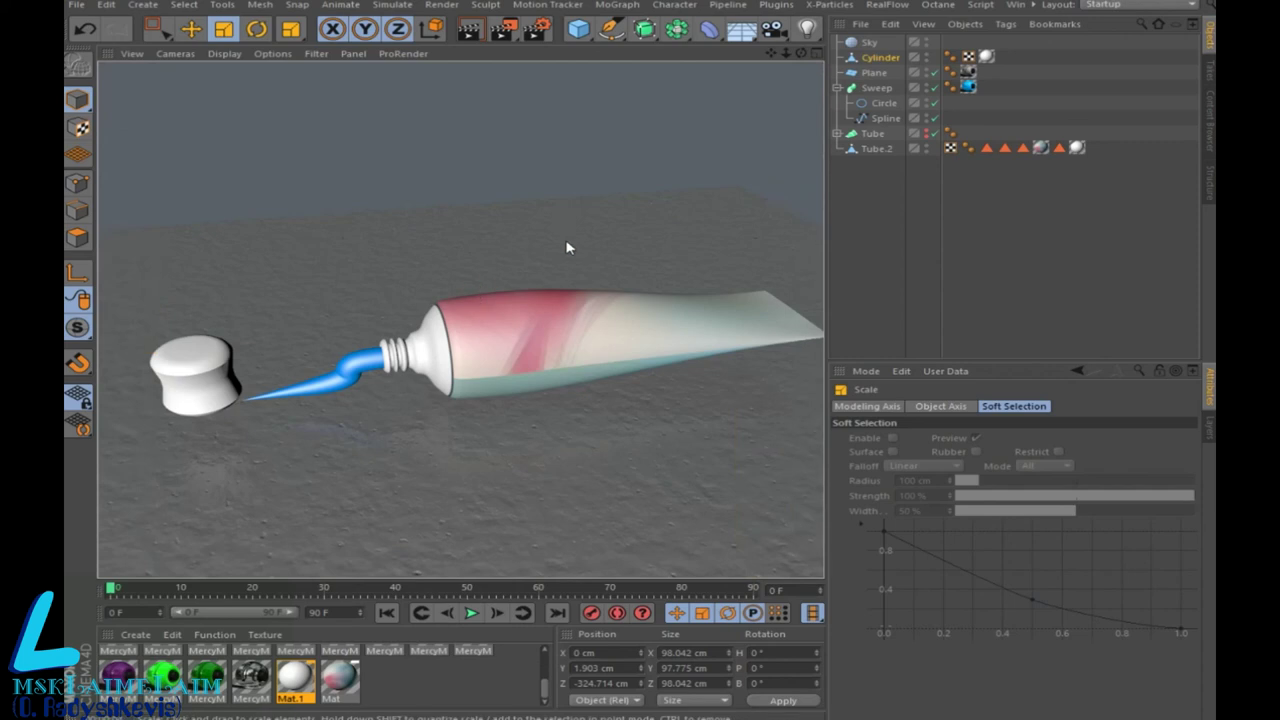
Step: Pan the view so the tube, strand and cap shift left
{"action": "left_click_drag", "start_coordinate": [766, 56], "coordinate": [697, 173]}
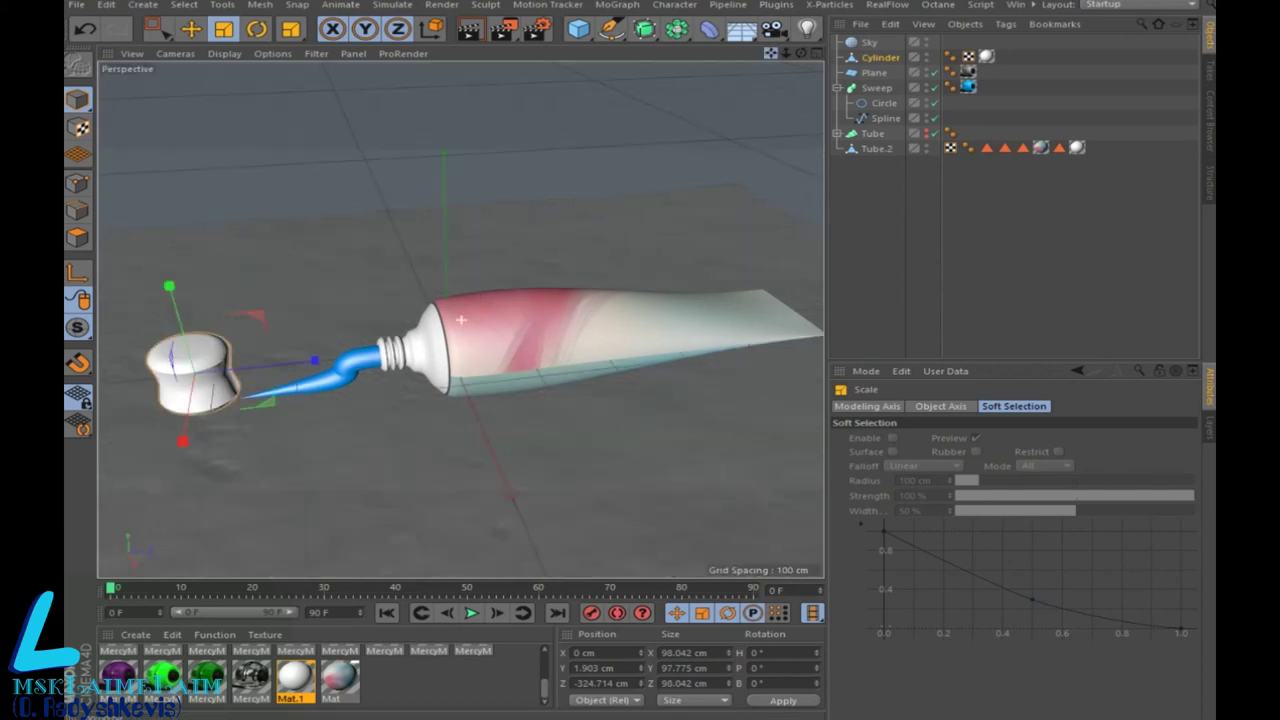